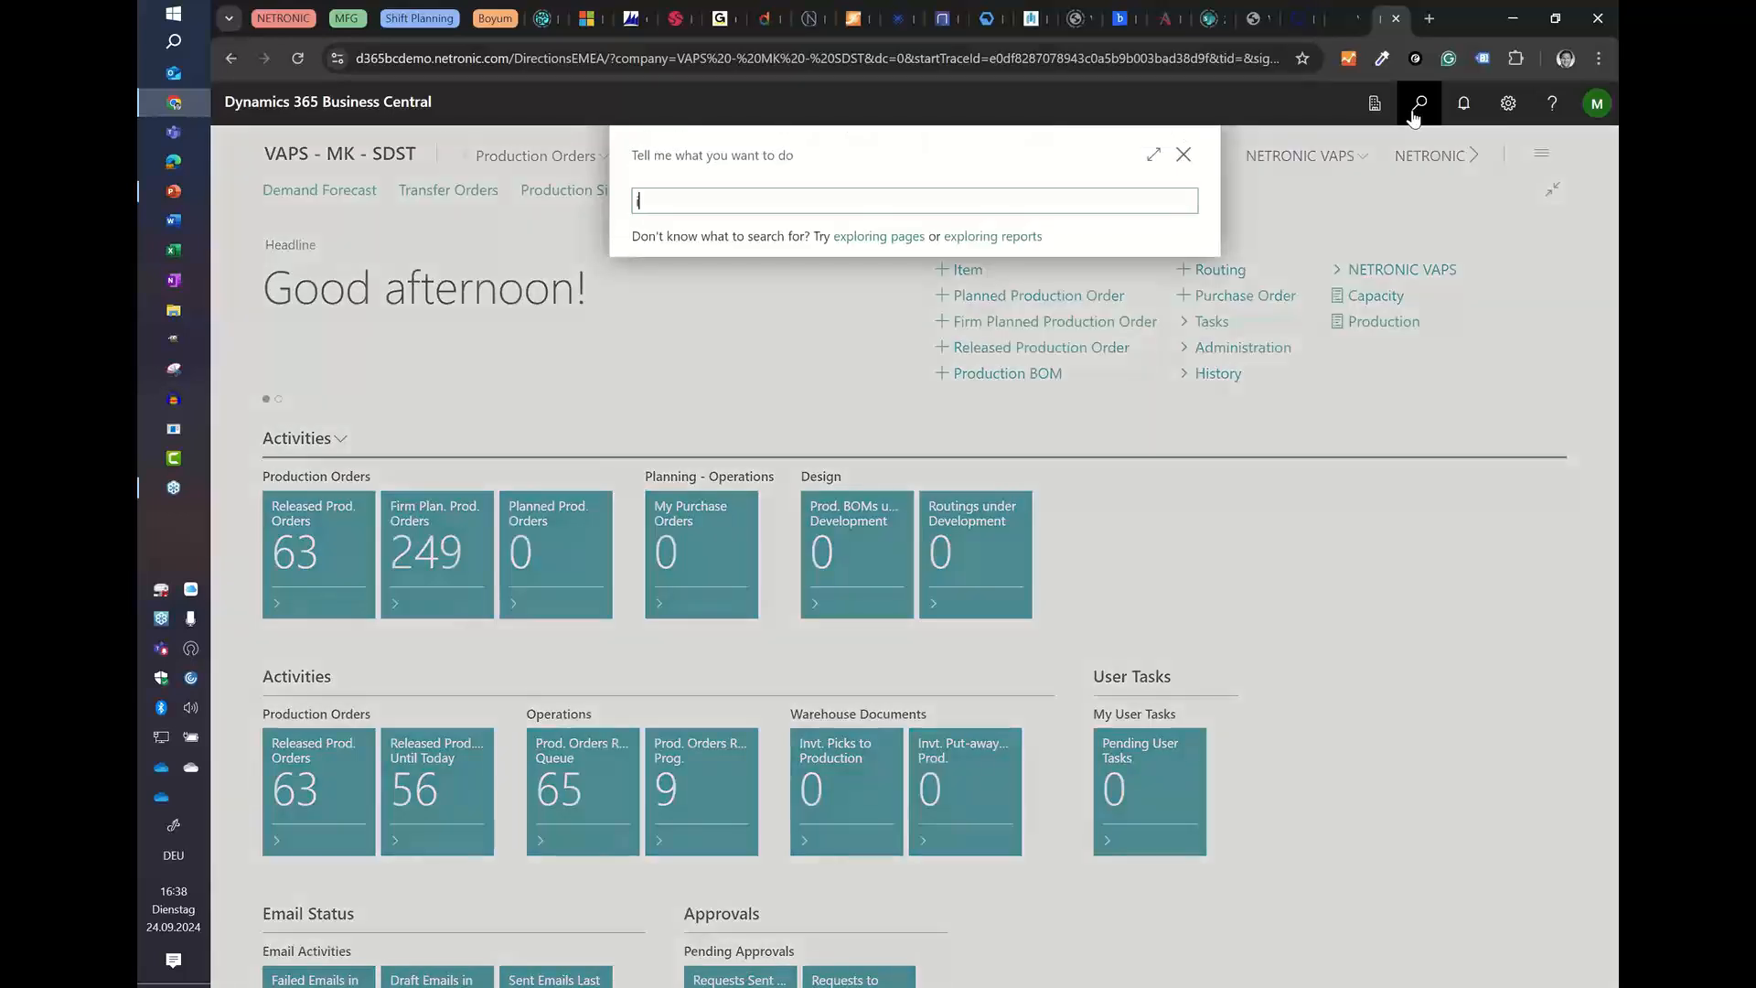
Step: Search for the Item Attributes page and open it
{"action": "type", "text": "attri"}
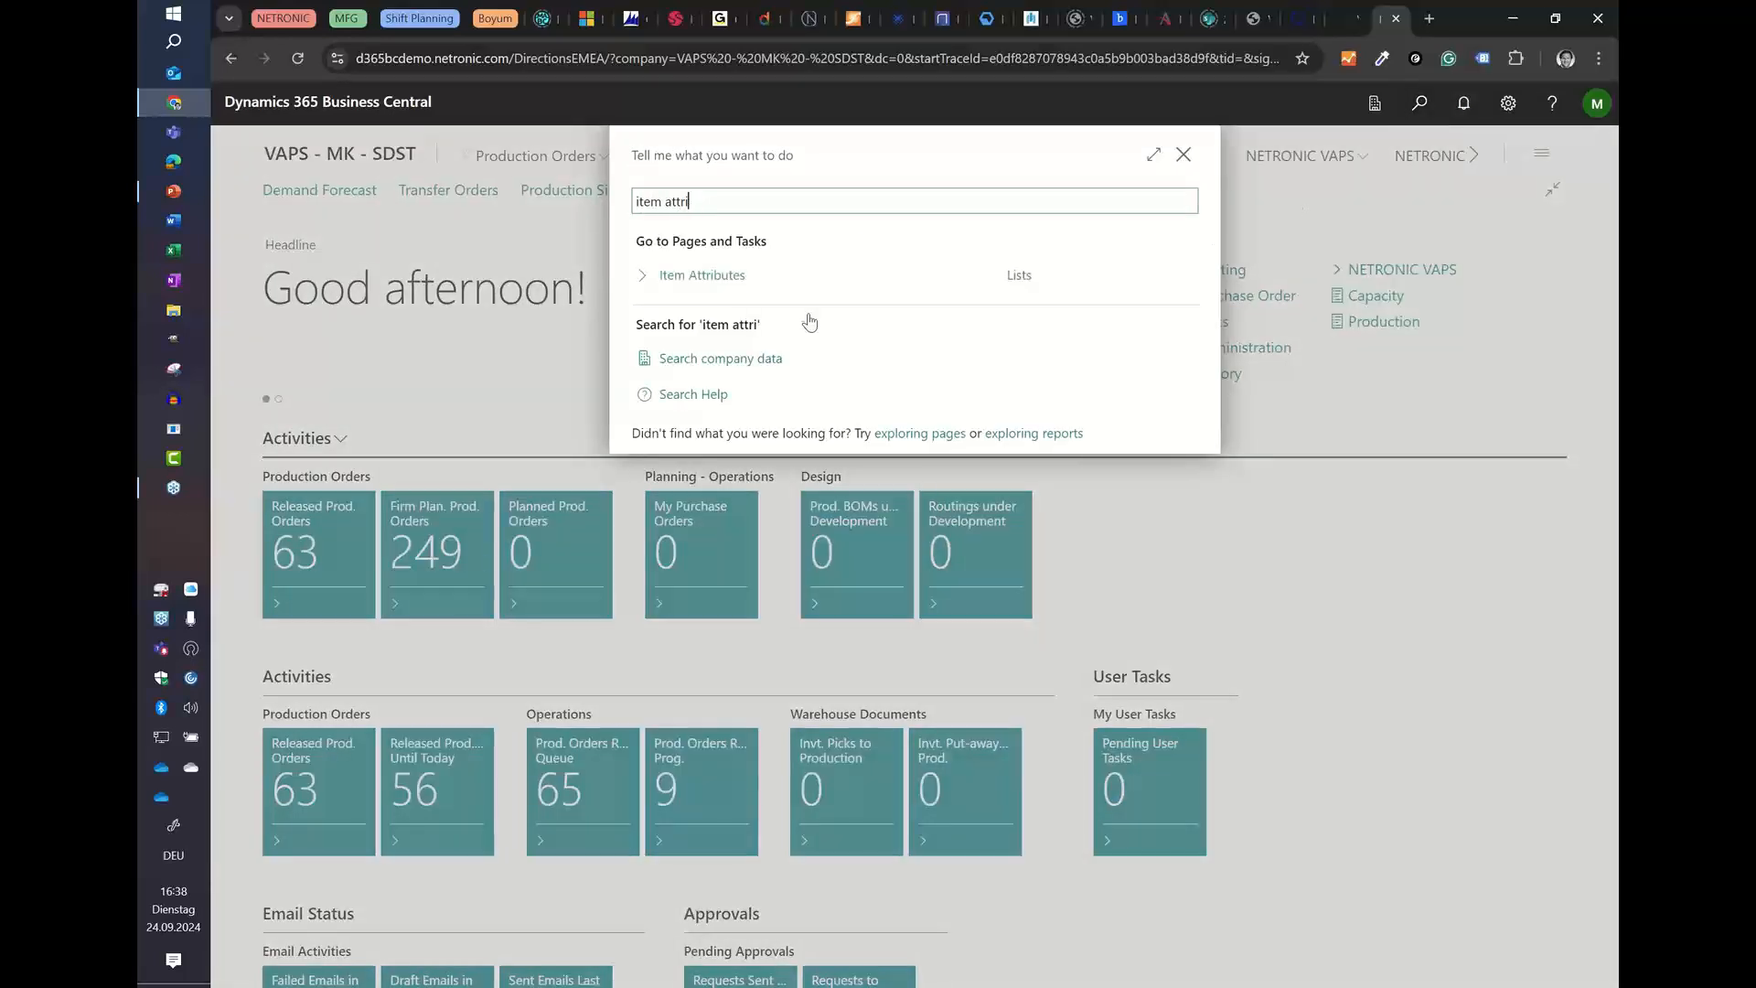
{"action": "left_click", "coordinate": [712, 280]}
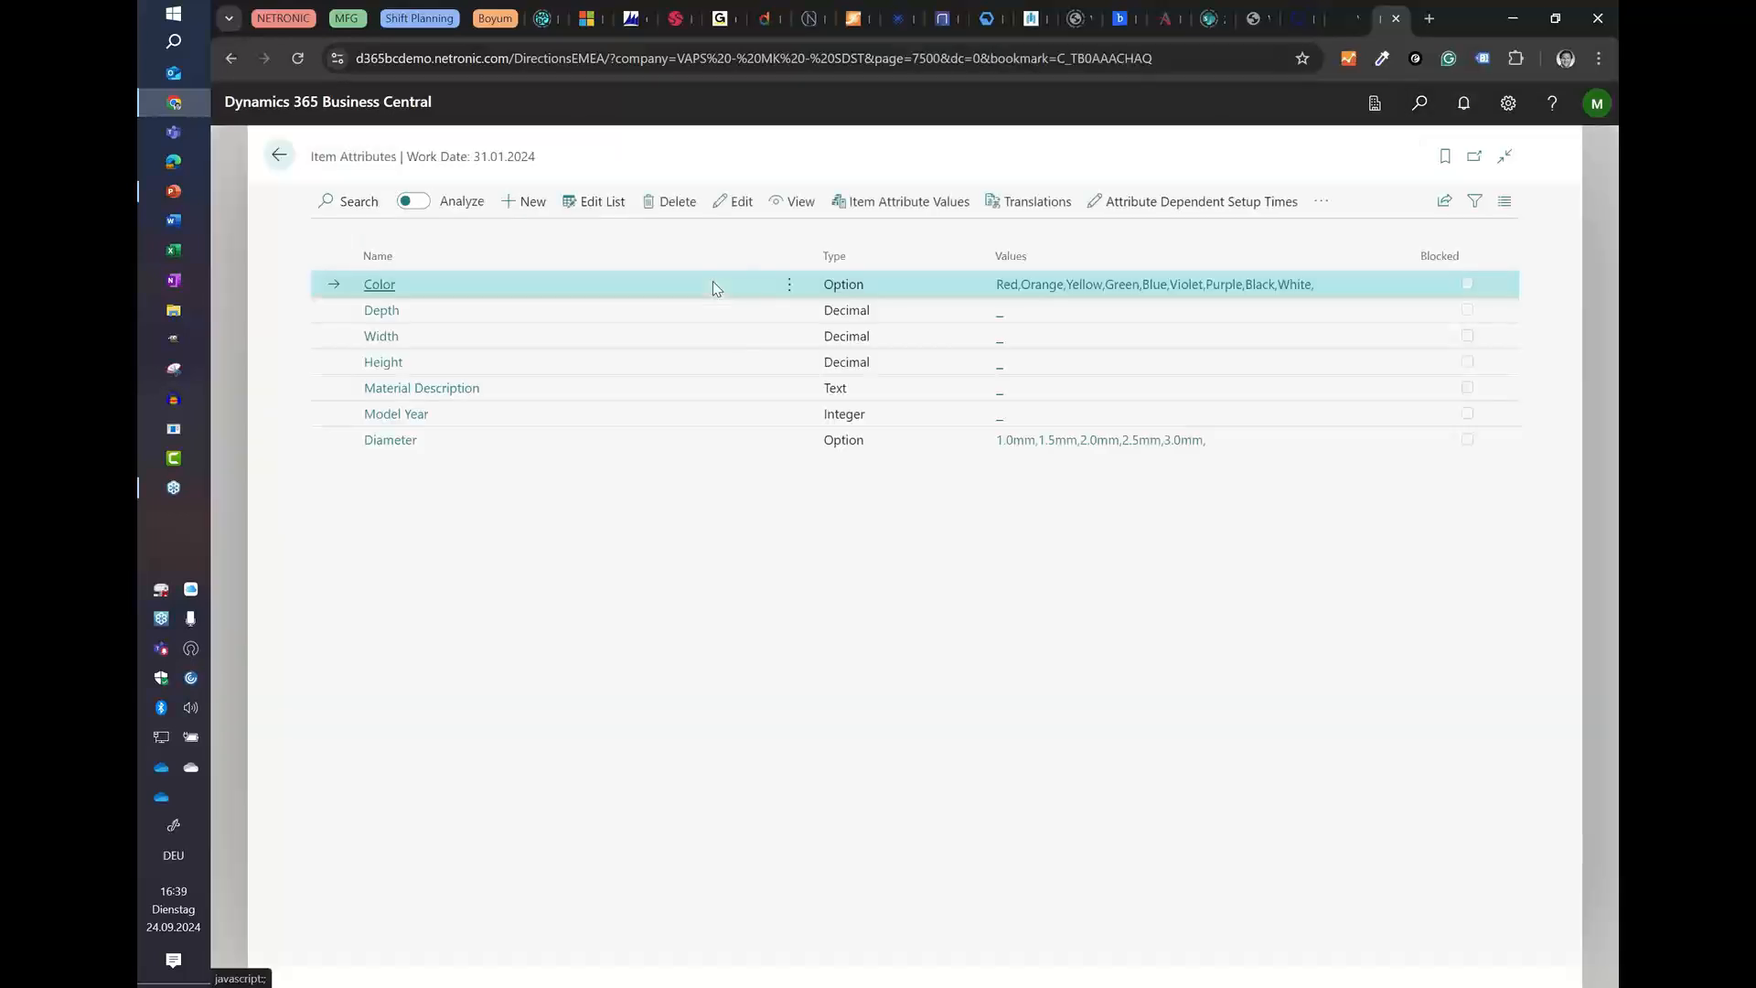
Step: Review the Diameter attribute's card and its list of selectable values, then return to the home page
{"action": "left_click", "coordinate": [382, 448]}
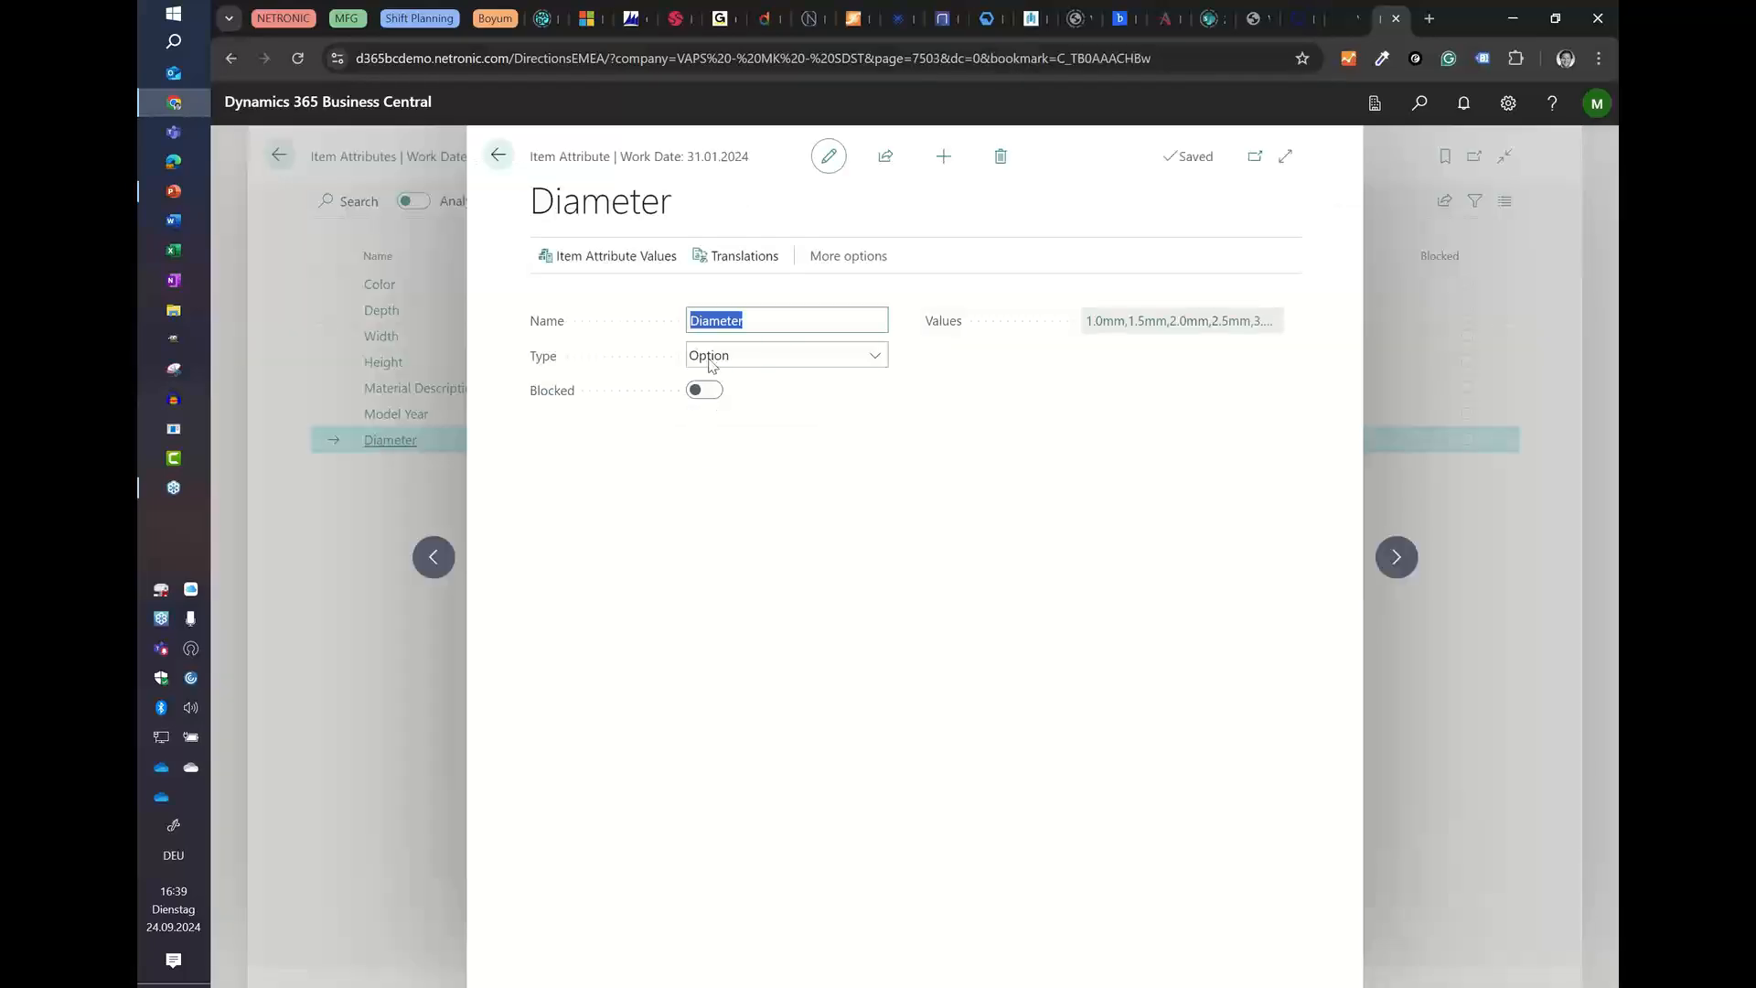
{"action": "left_click", "coordinate": [498, 158]}
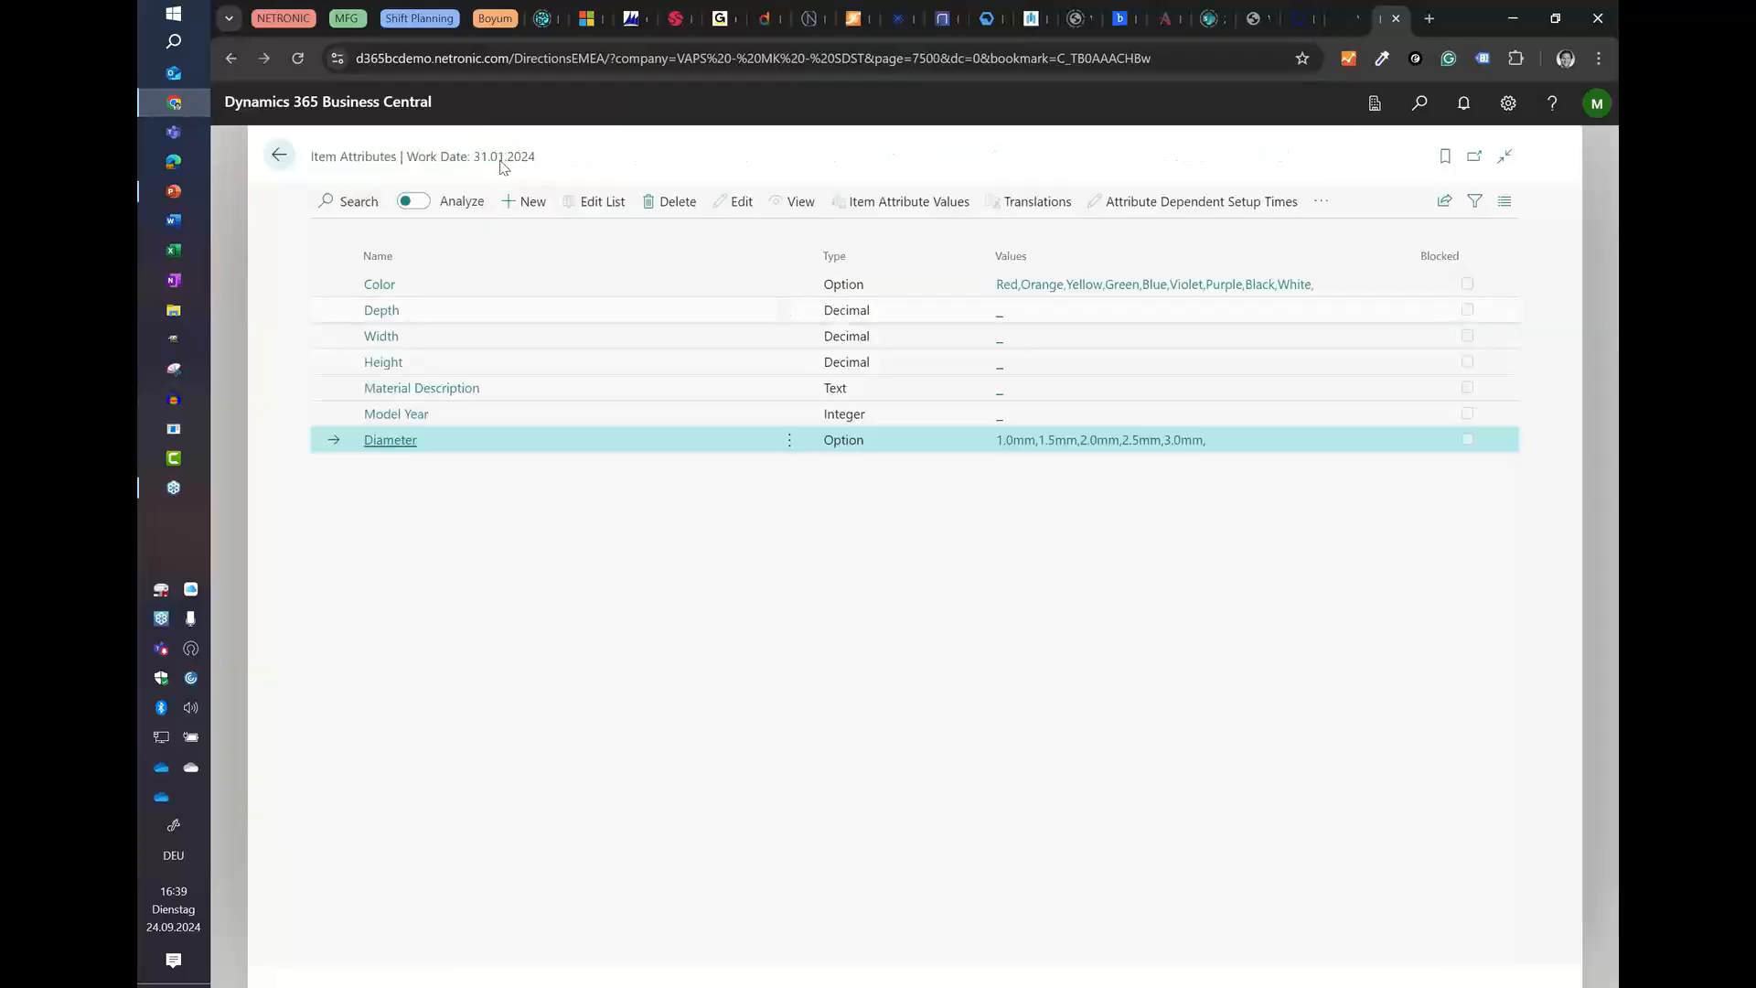
{"action": "left_click", "coordinate": [1081, 443]}
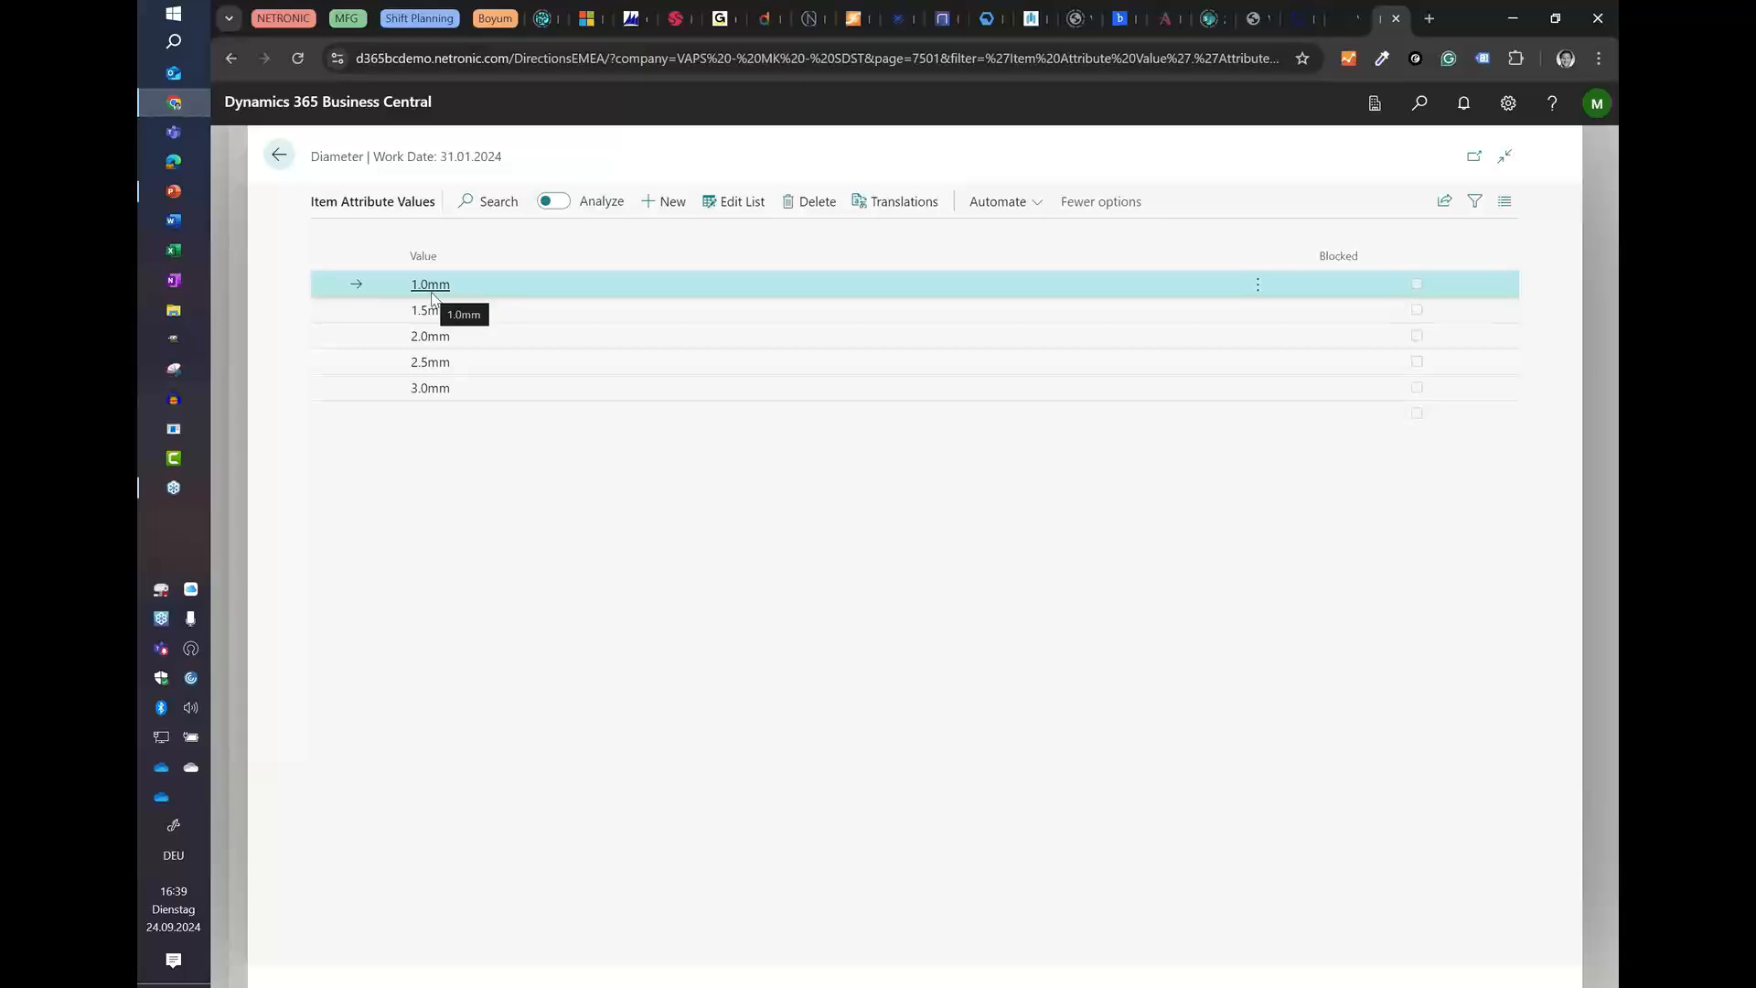
{"action": "left_click", "coordinate": [279, 156]}
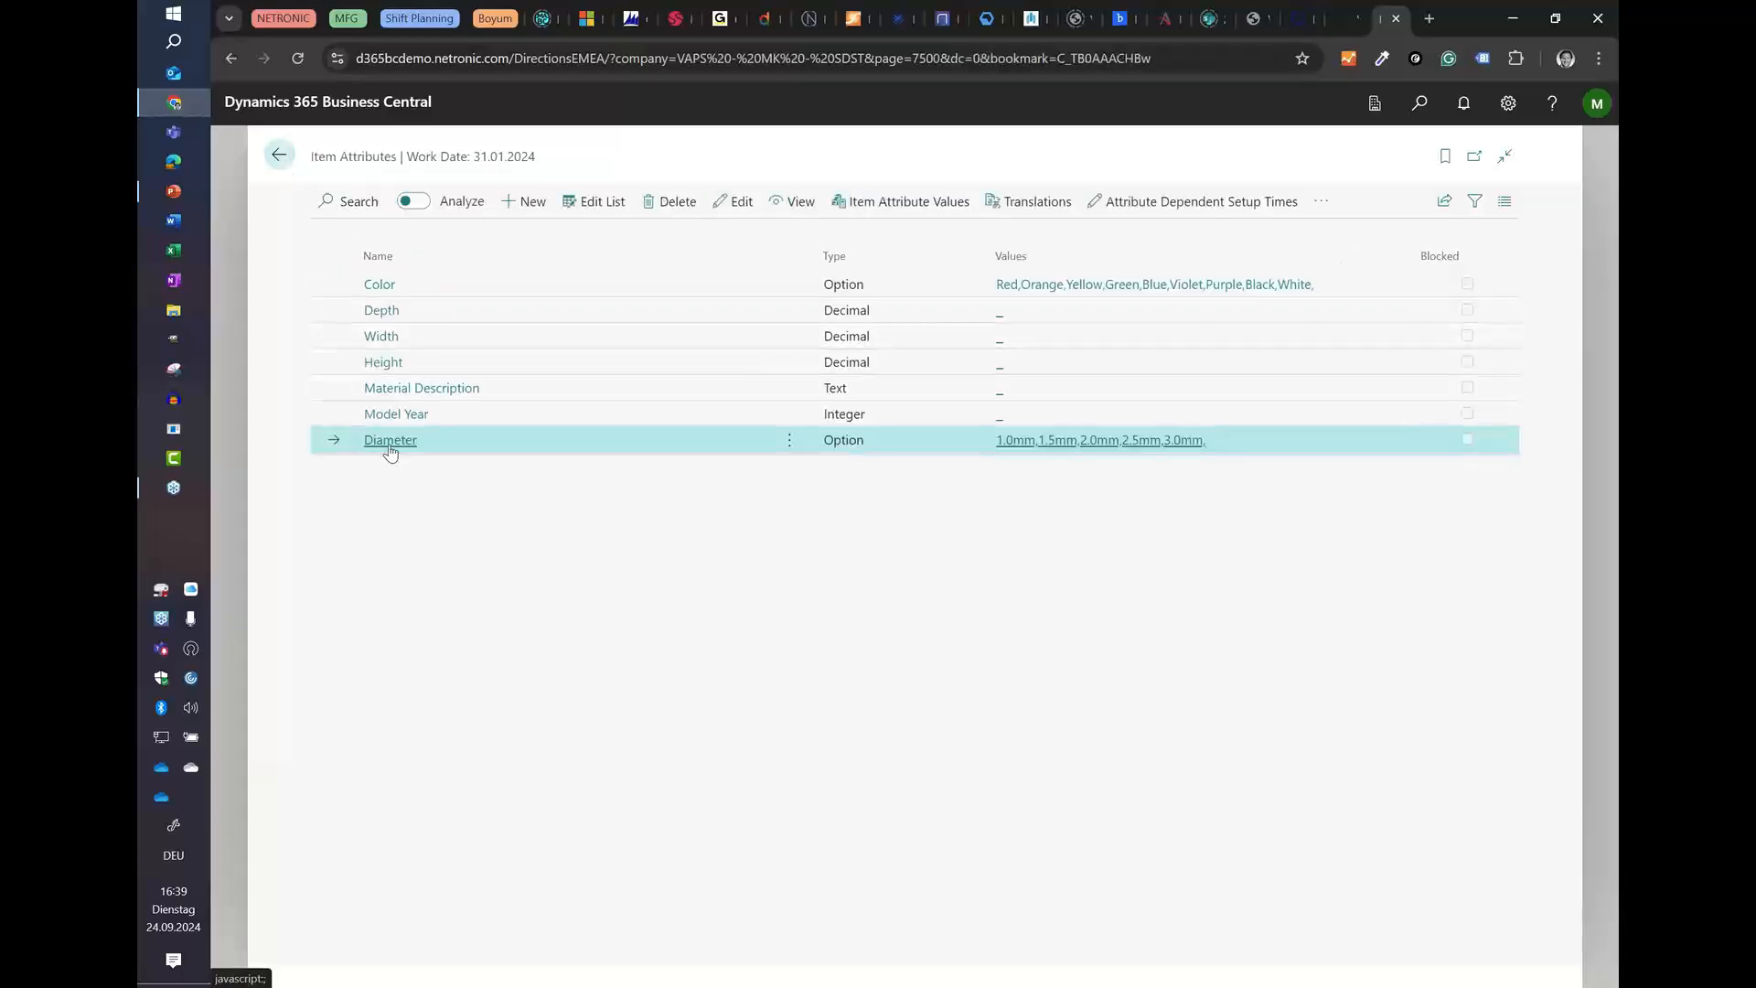
{"action": "left_click", "coordinate": [279, 155]}
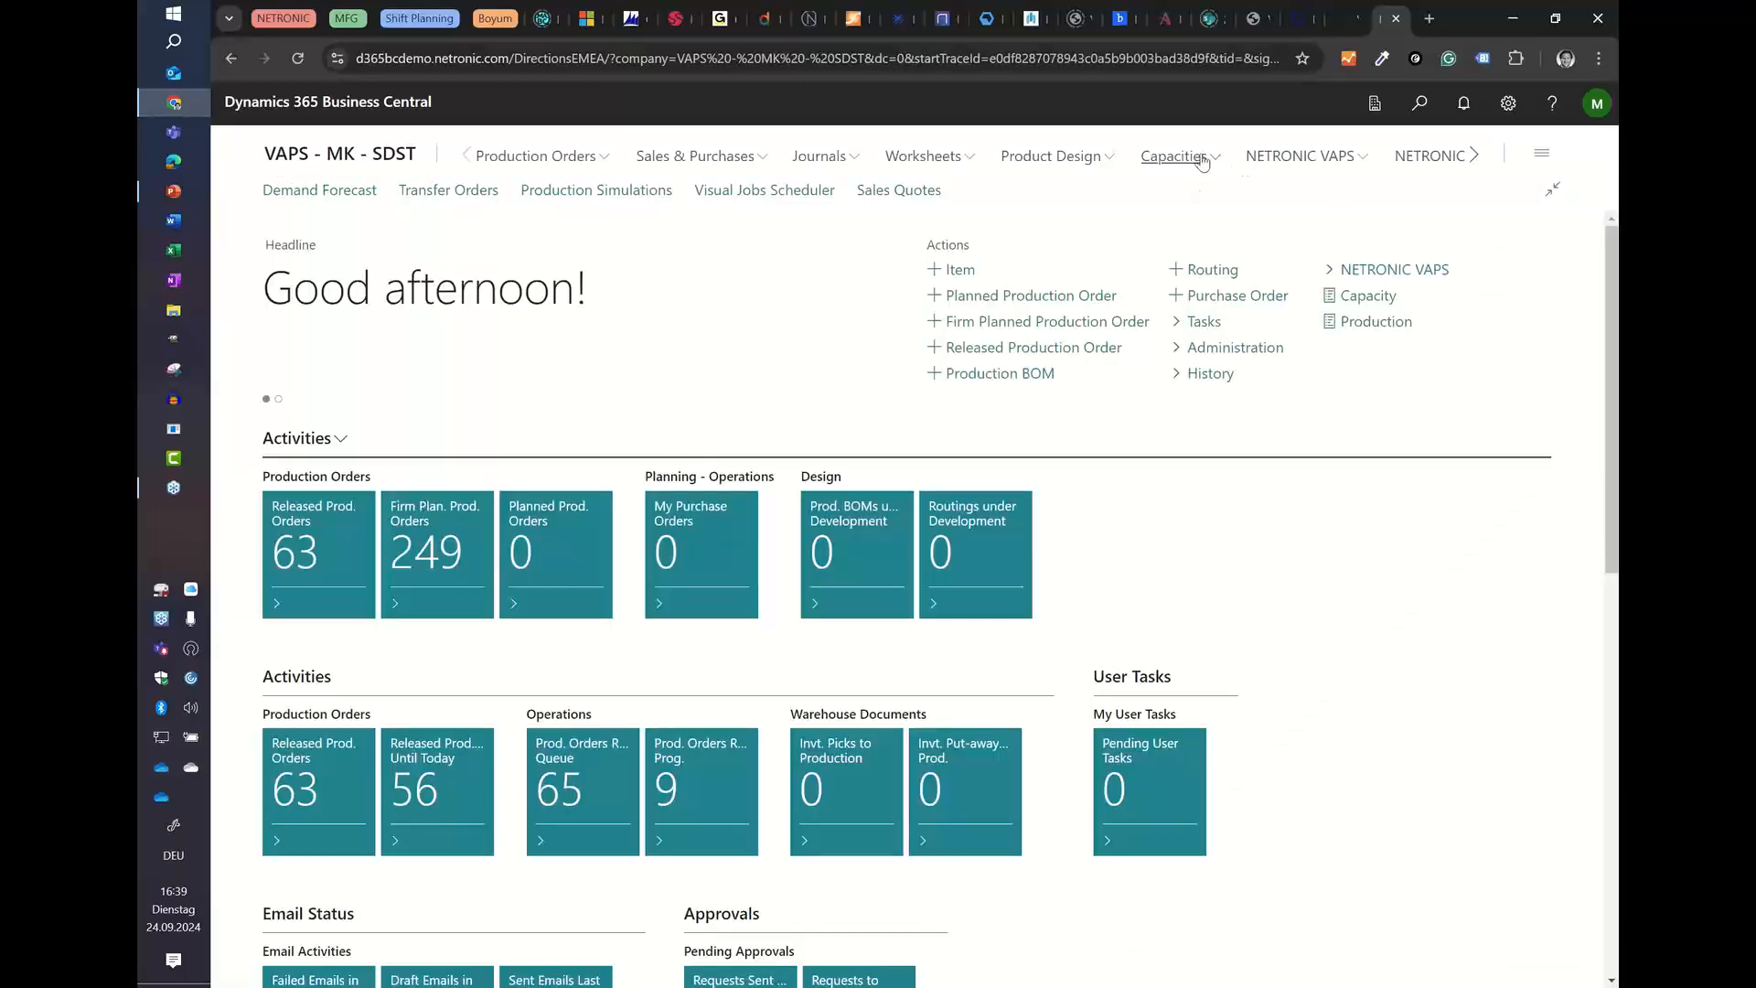
Step: Search the Items list for "comp" and open the item card of COMP-P000052-1.0MM
{"action": "mouse_move", "coordinate": [1097, 158]}
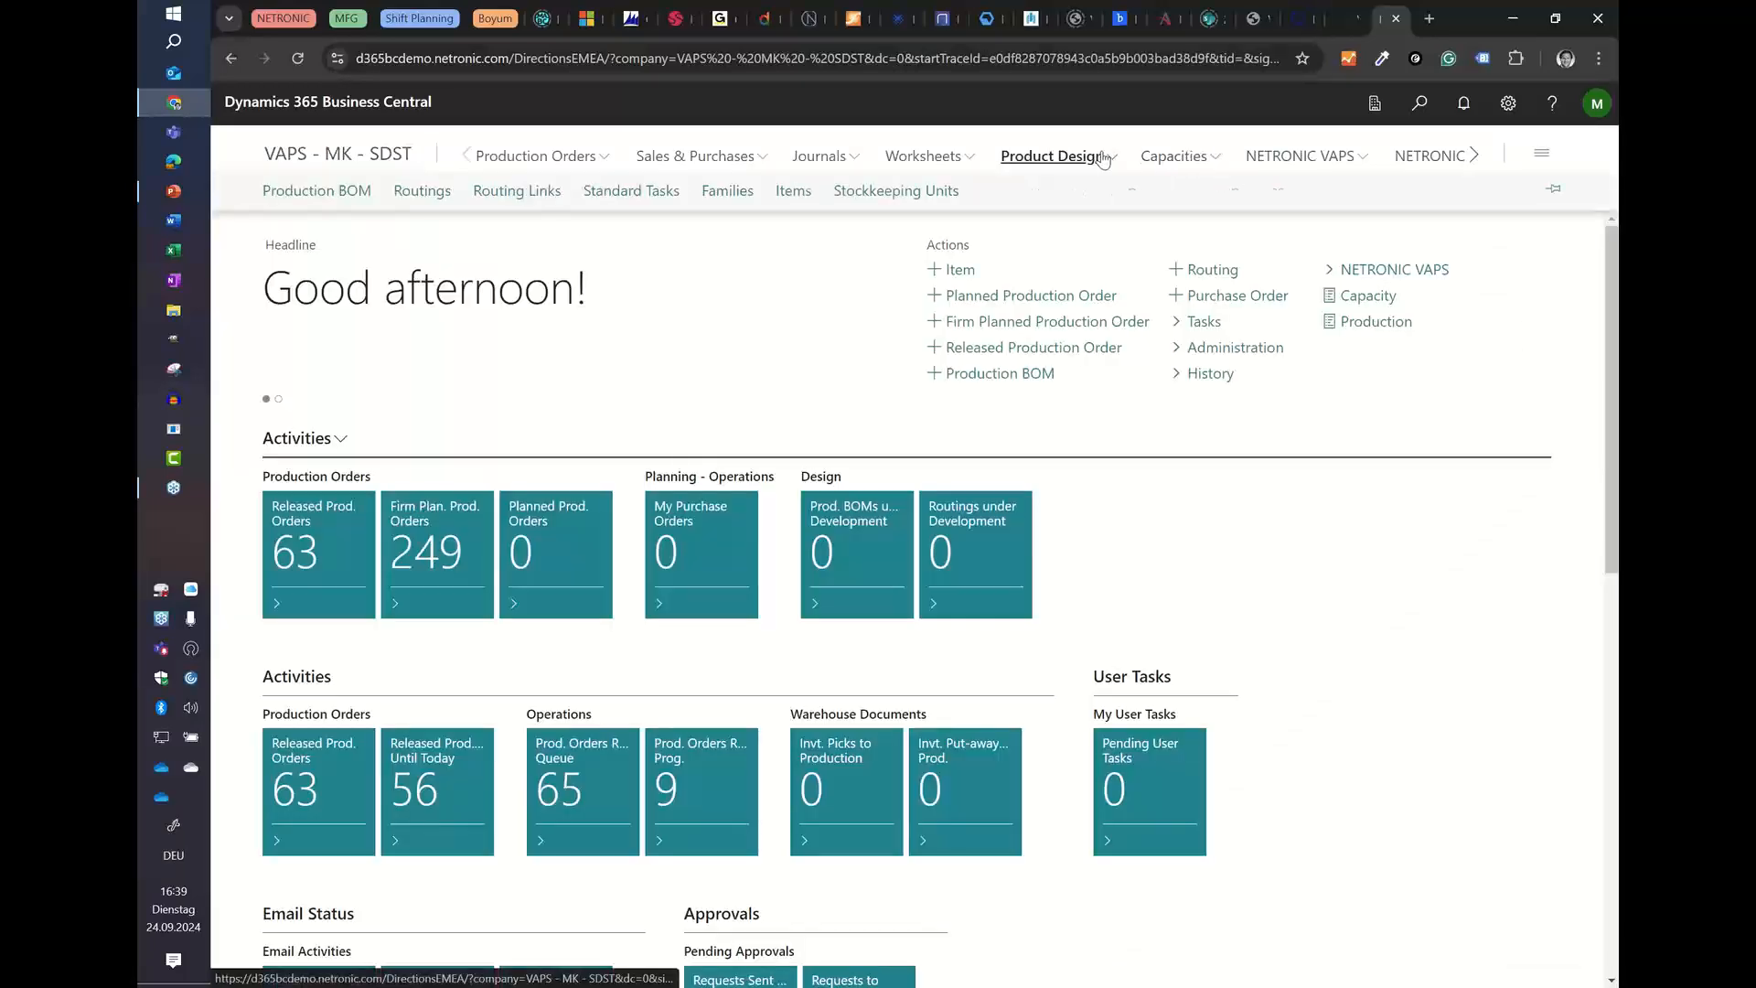
{"action": "left_click", "coordinate": [792, 190]}
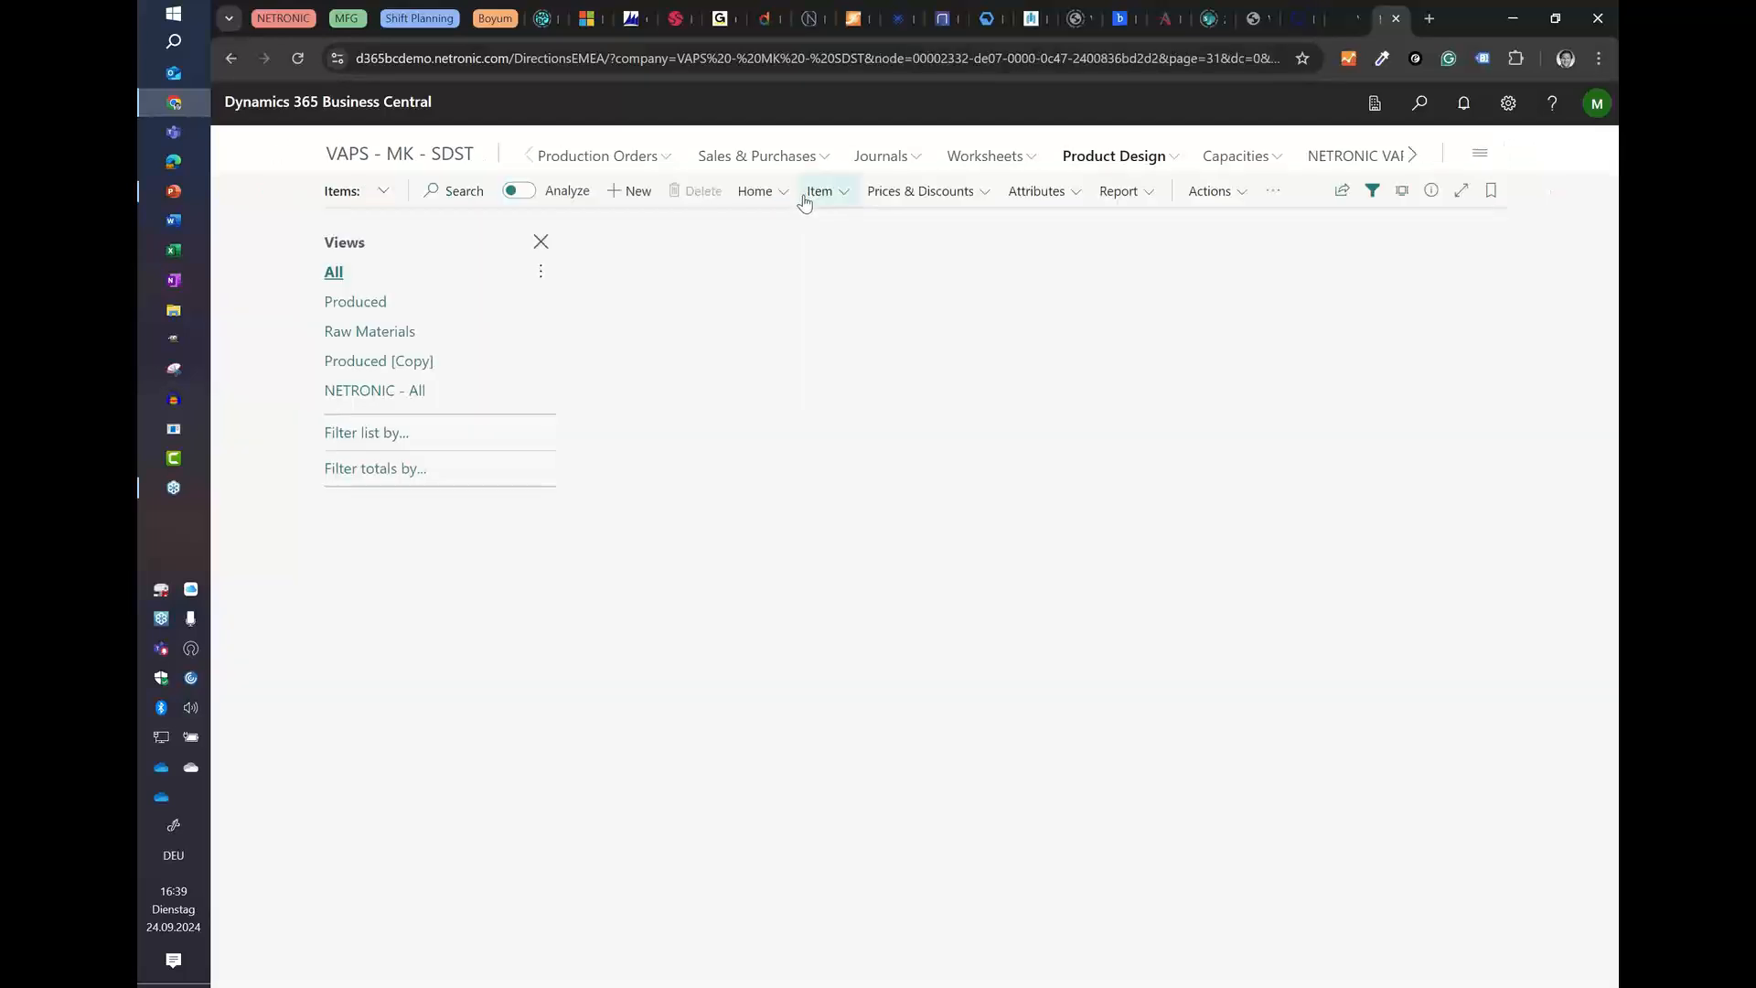
{"action": "left_click", "coordinate": [458, 193]}
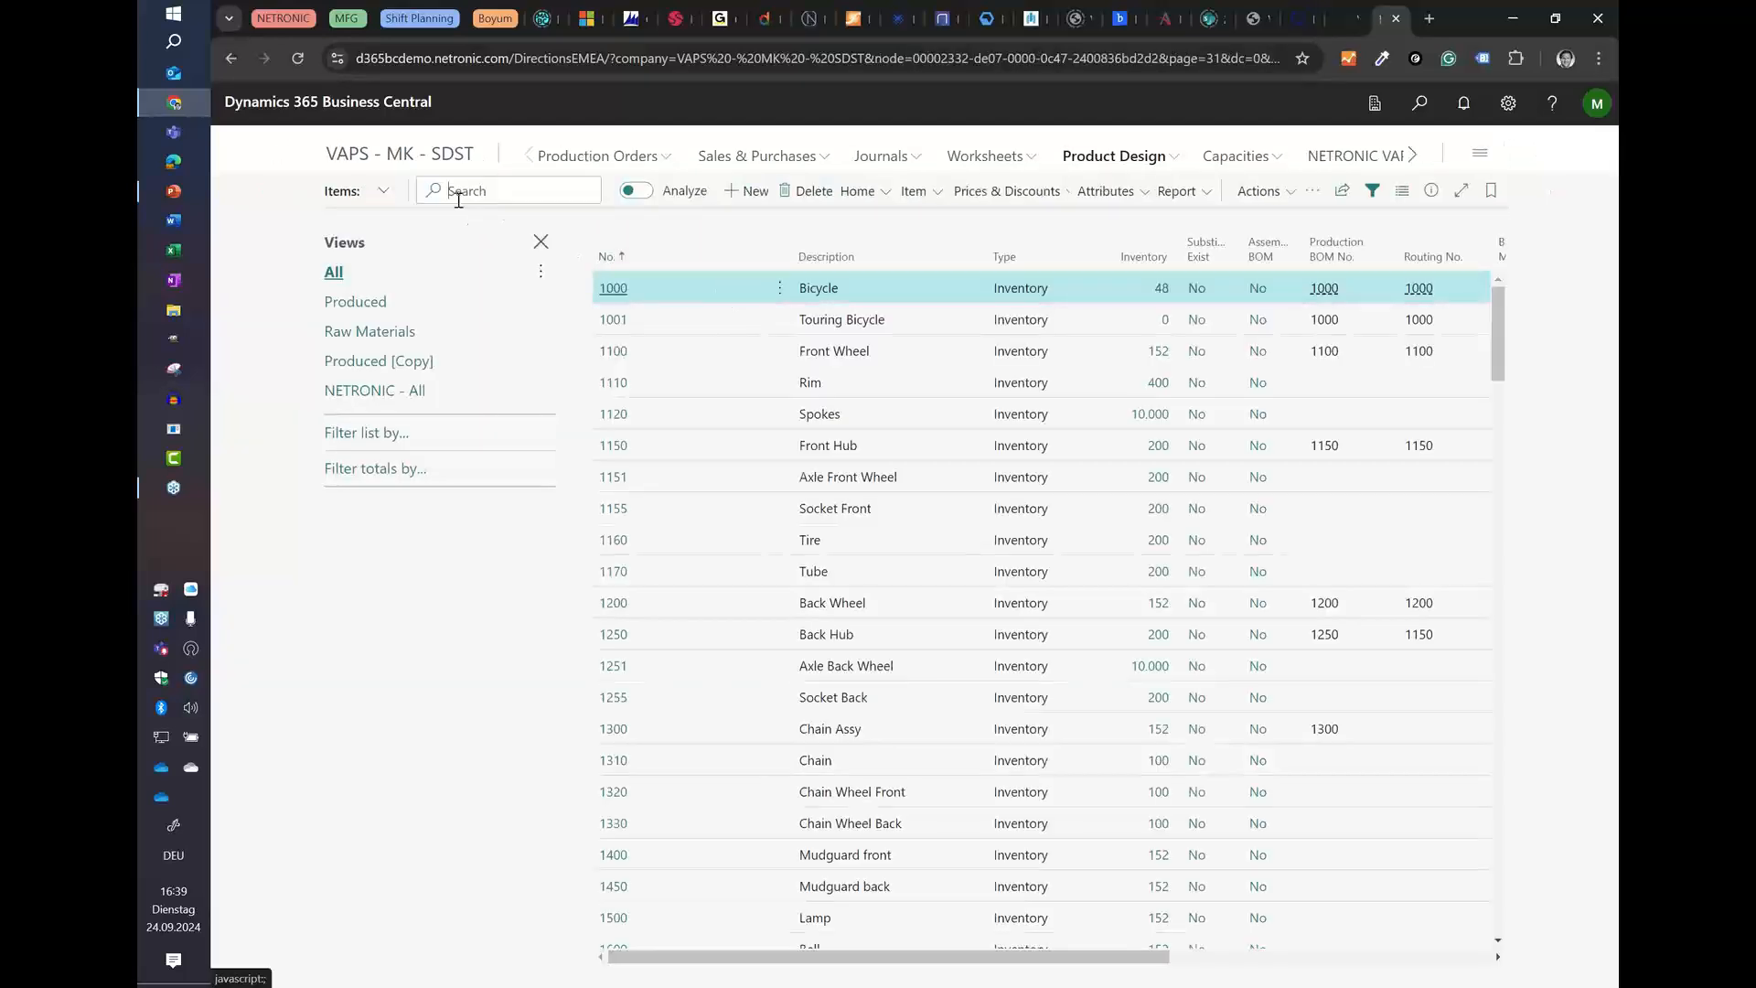
{"action": "type", "text": "d"}
{"action": "type", "text": "omp"}
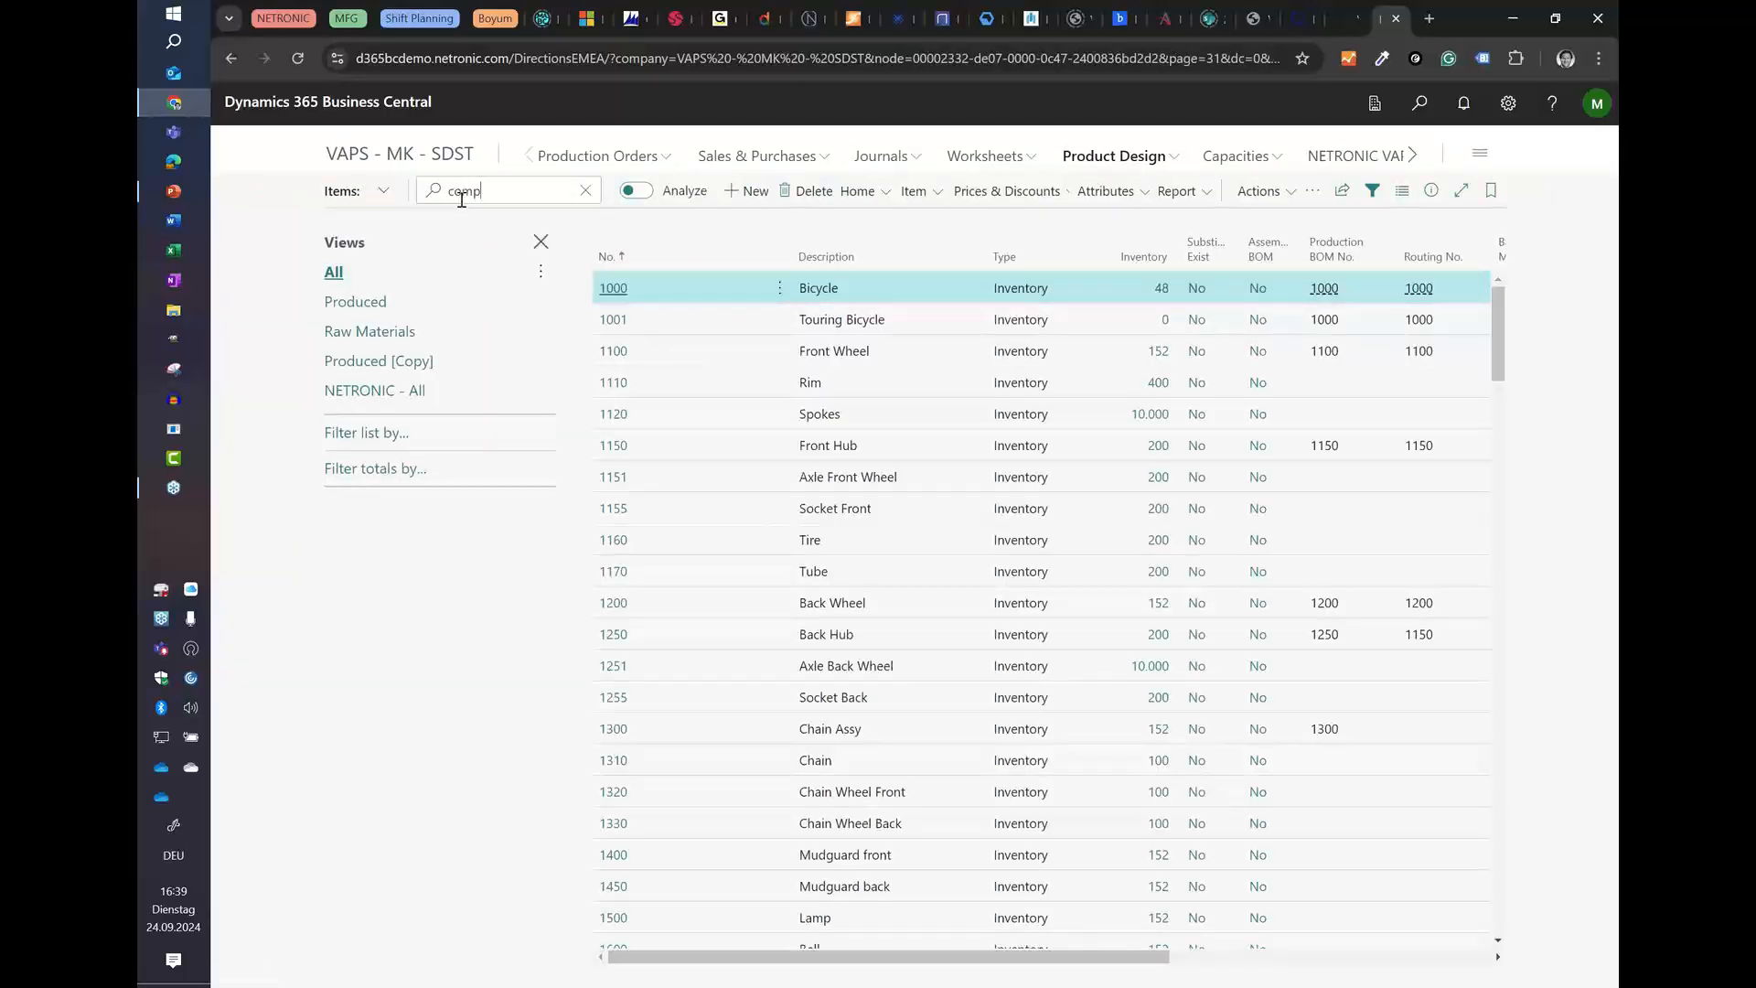
{"action": "scroll", "coordinate": [875, 629], "scroll_direction": "down", "scroll_amount": 10}
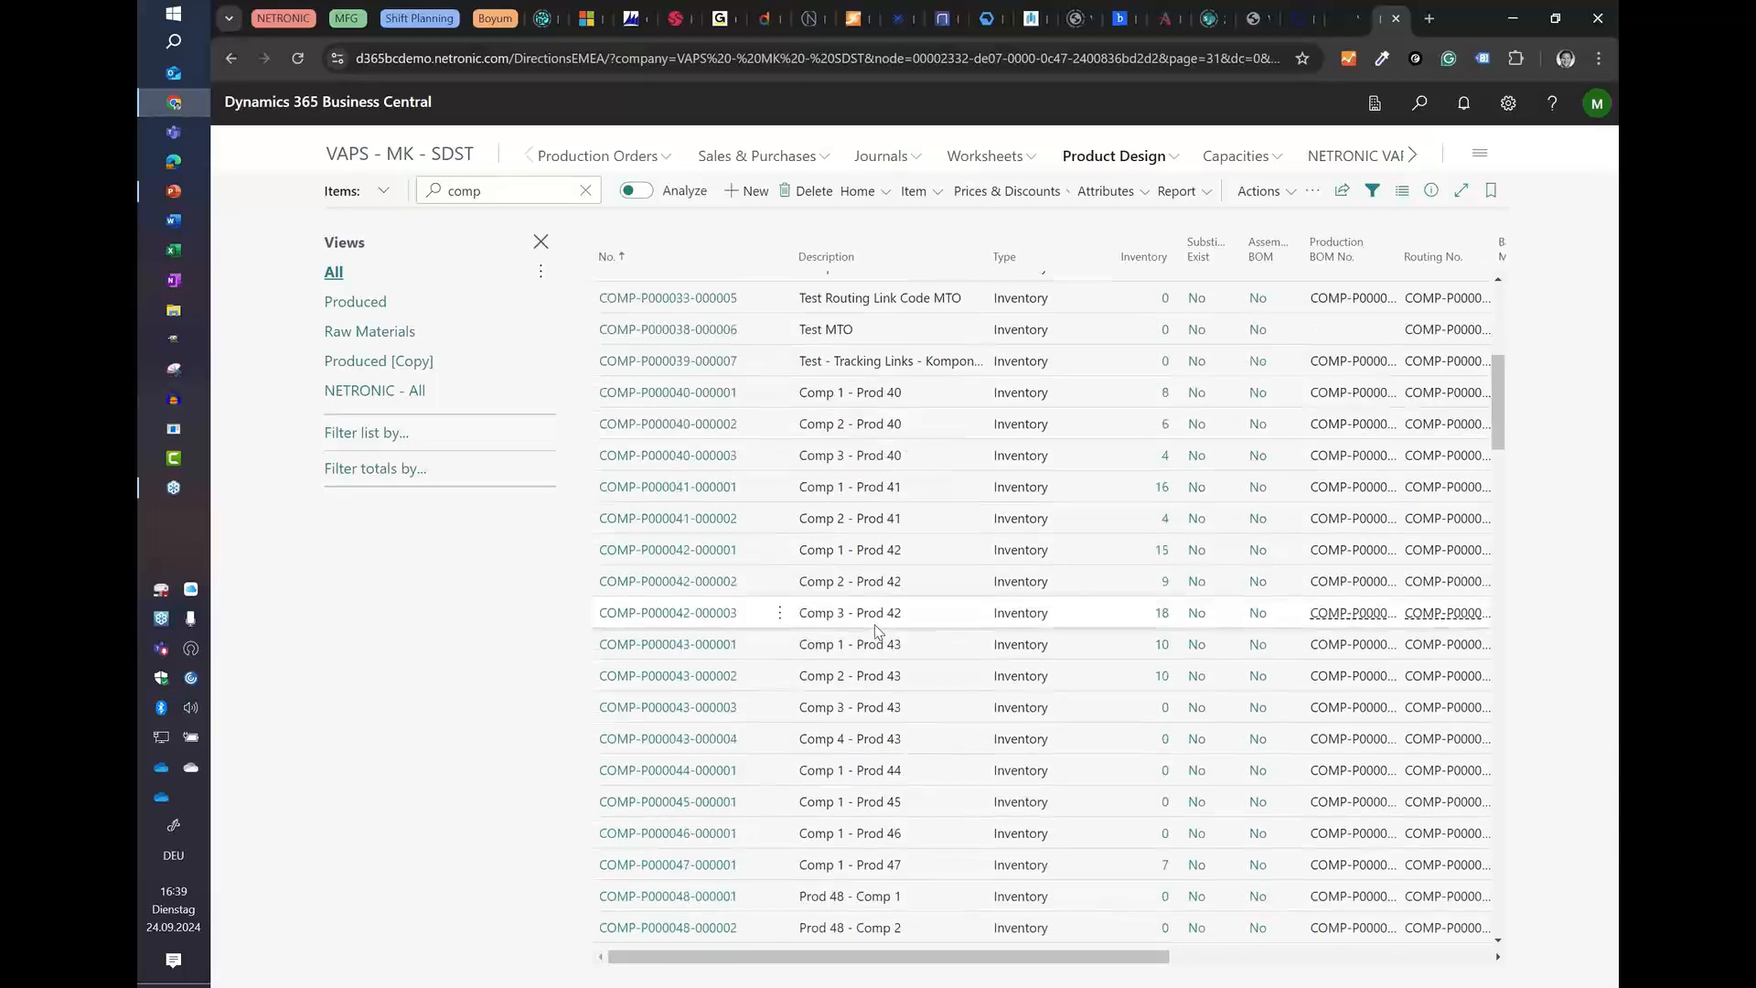
{"action": "scroll", "coordinate": [875, 629], "scroll_direction": "down", "scroll_amount": 3}
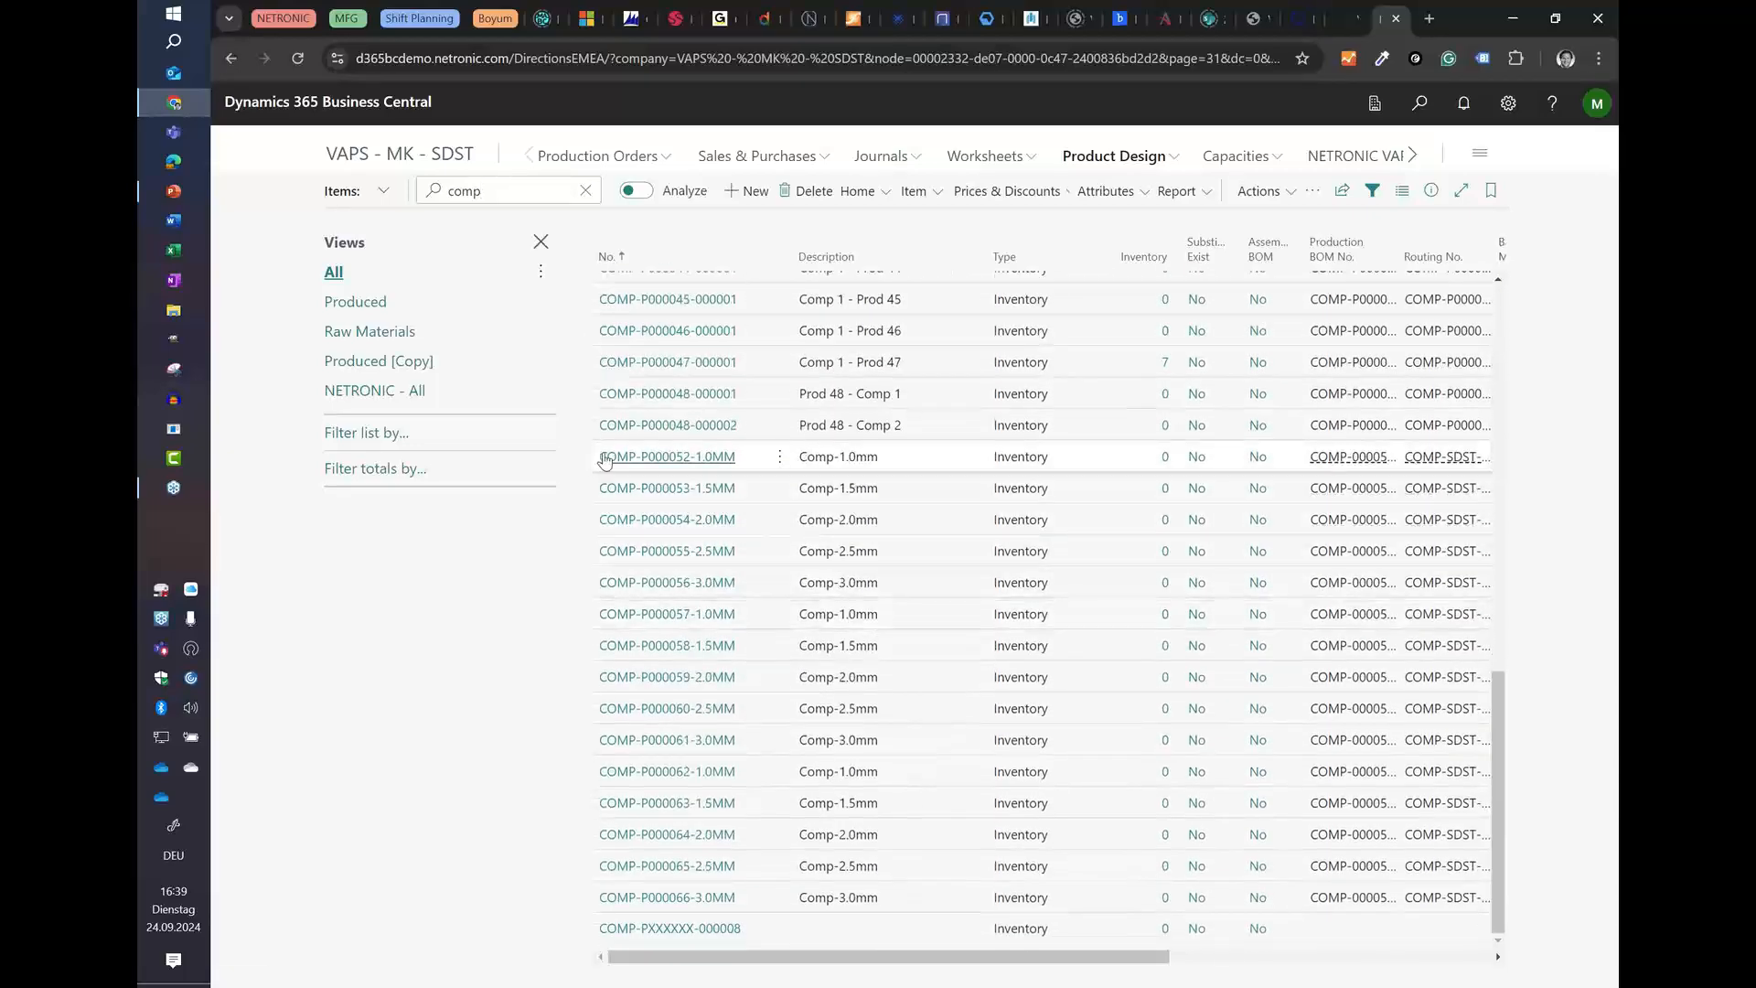
{"action": "left_click", "coordinate": [606, 460]}
{"action": "left_click", "coordinate": [606, 459]}
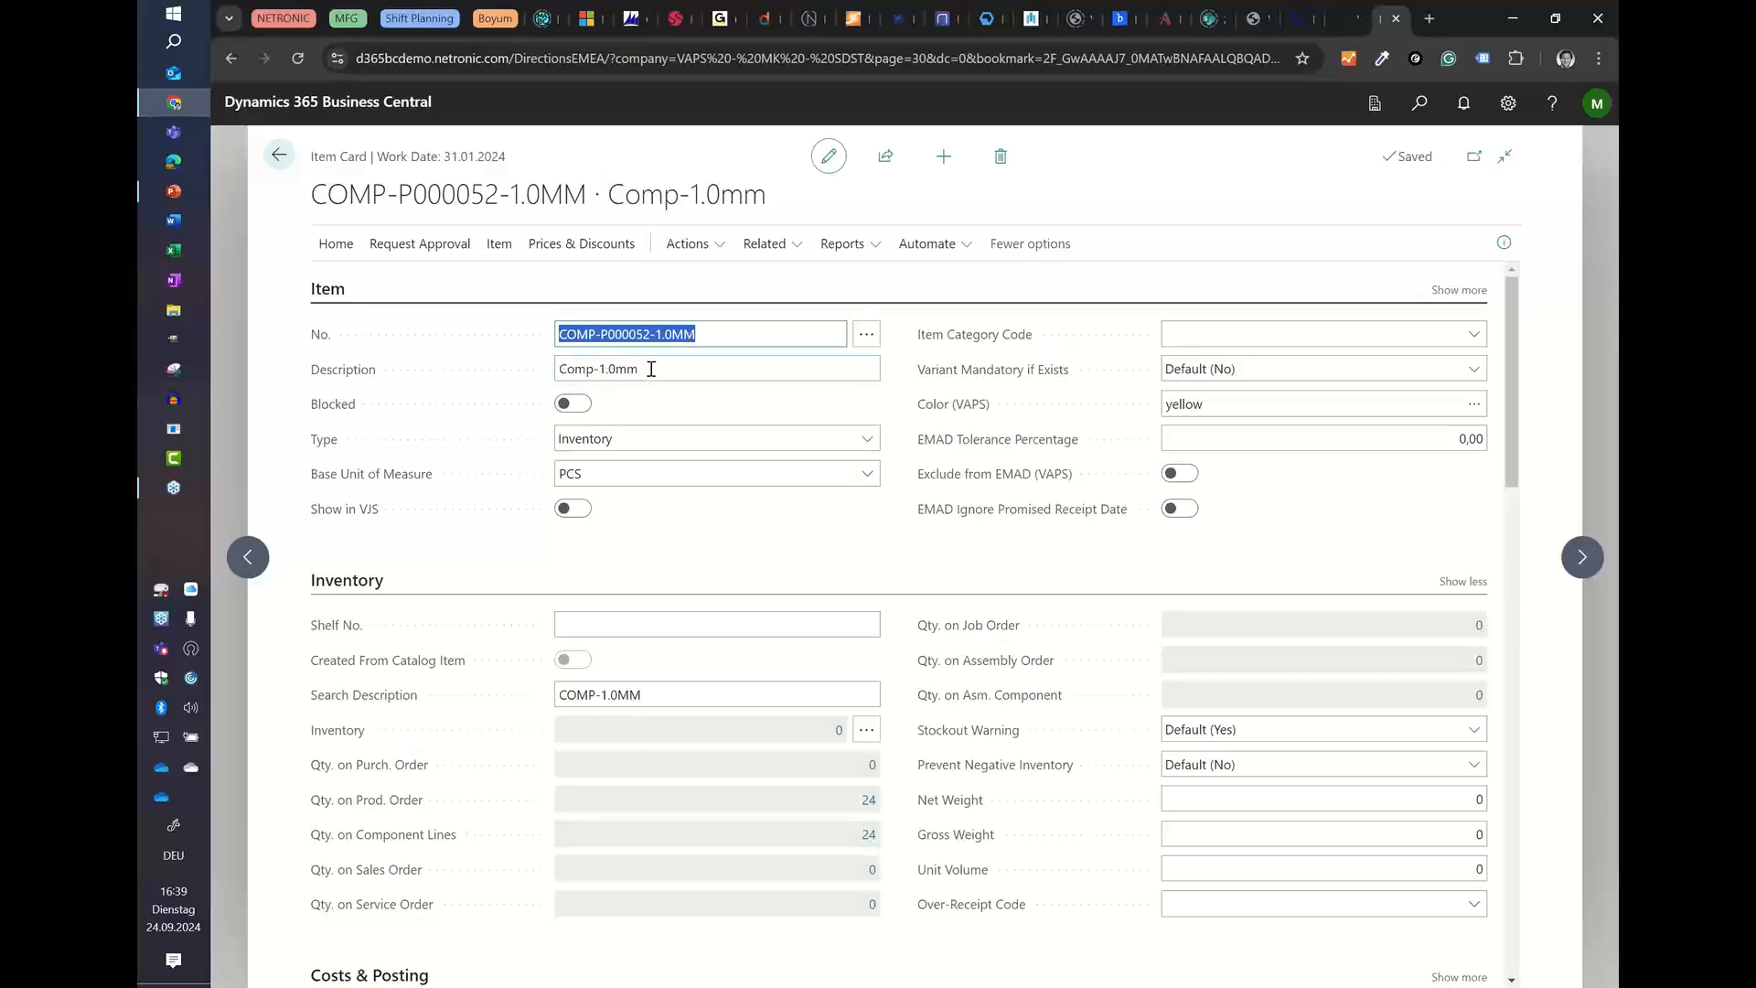
Step: Check the attribute values assigned to item COMP-P000052-1.0MM without changing them
{"action": "left_click", "coordinate": [602, 369]}
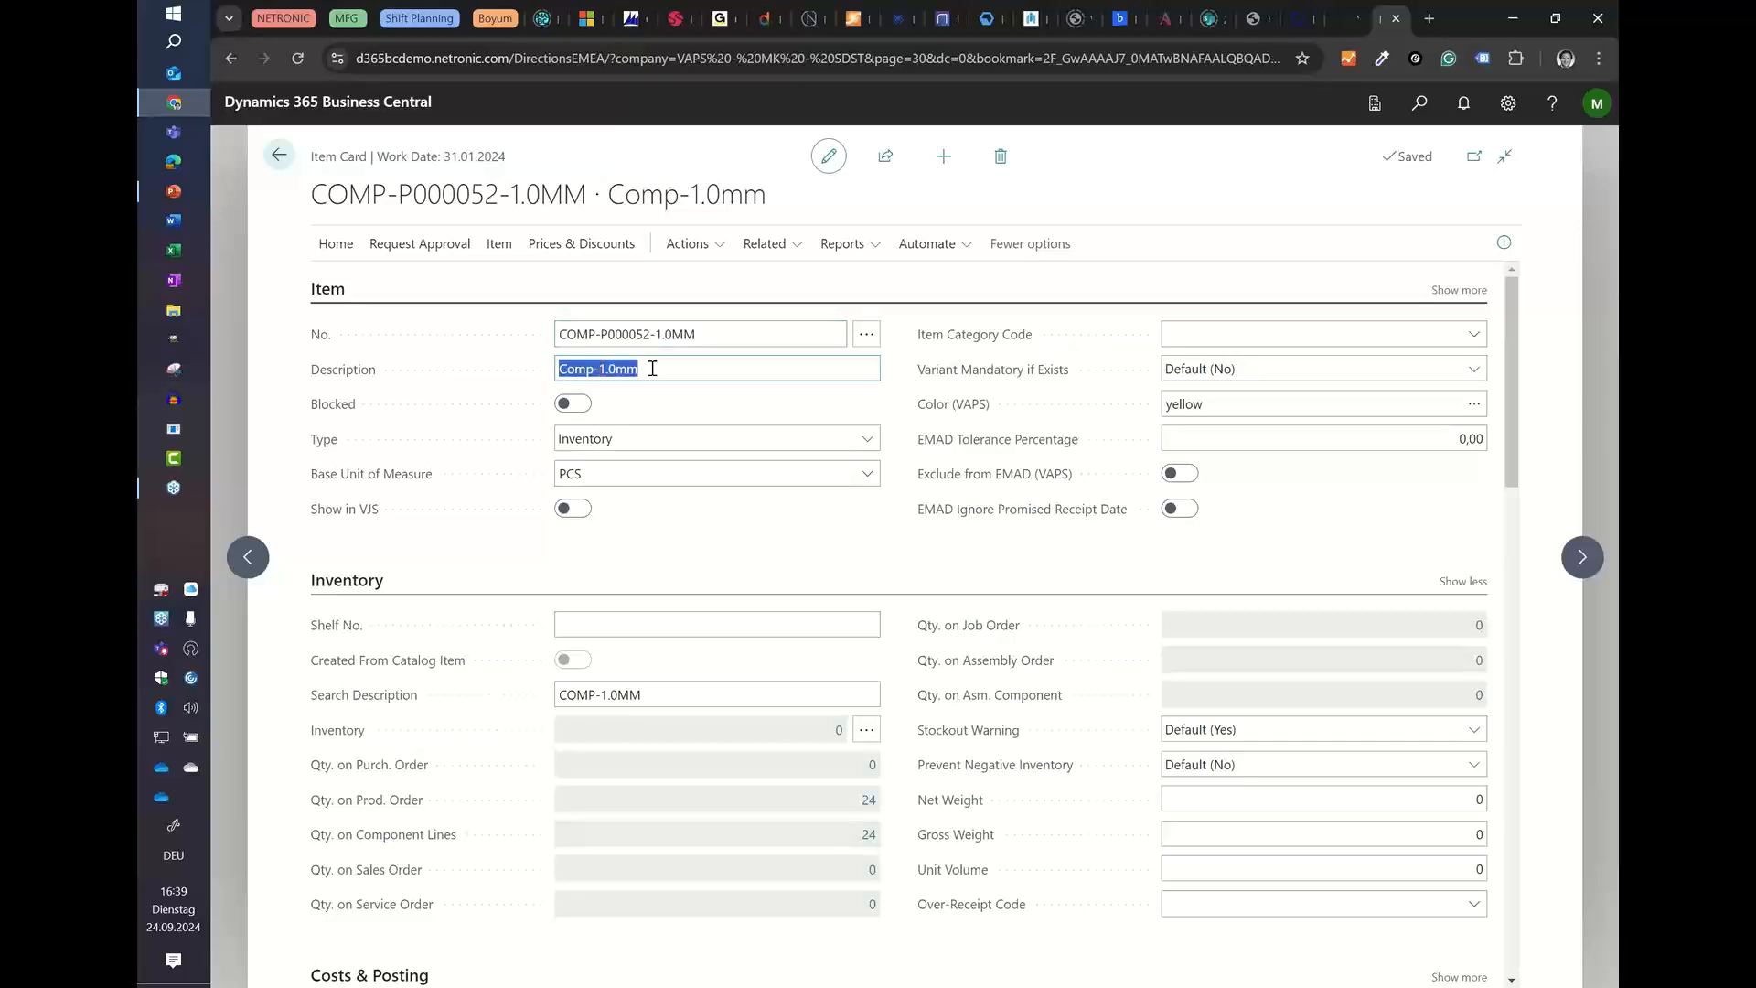
{"action": "left_click", "coordinate": [496, 245]}
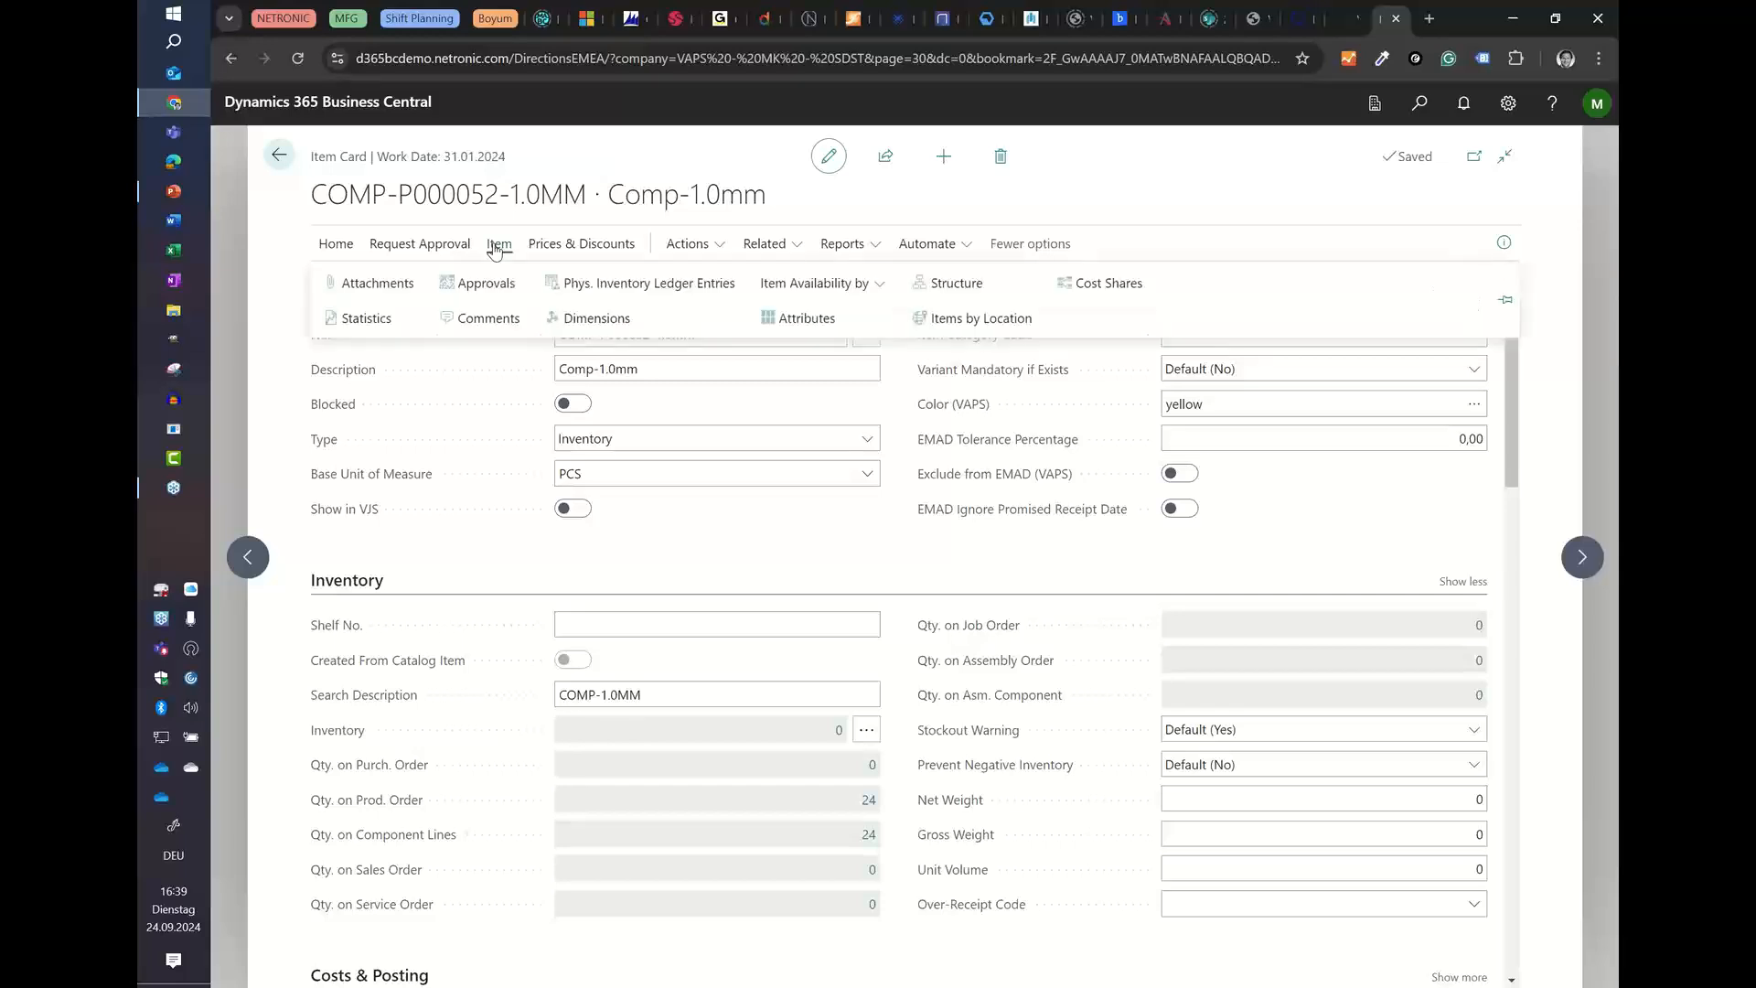
{"action": "left_click", "coordinate": [818, 320]}
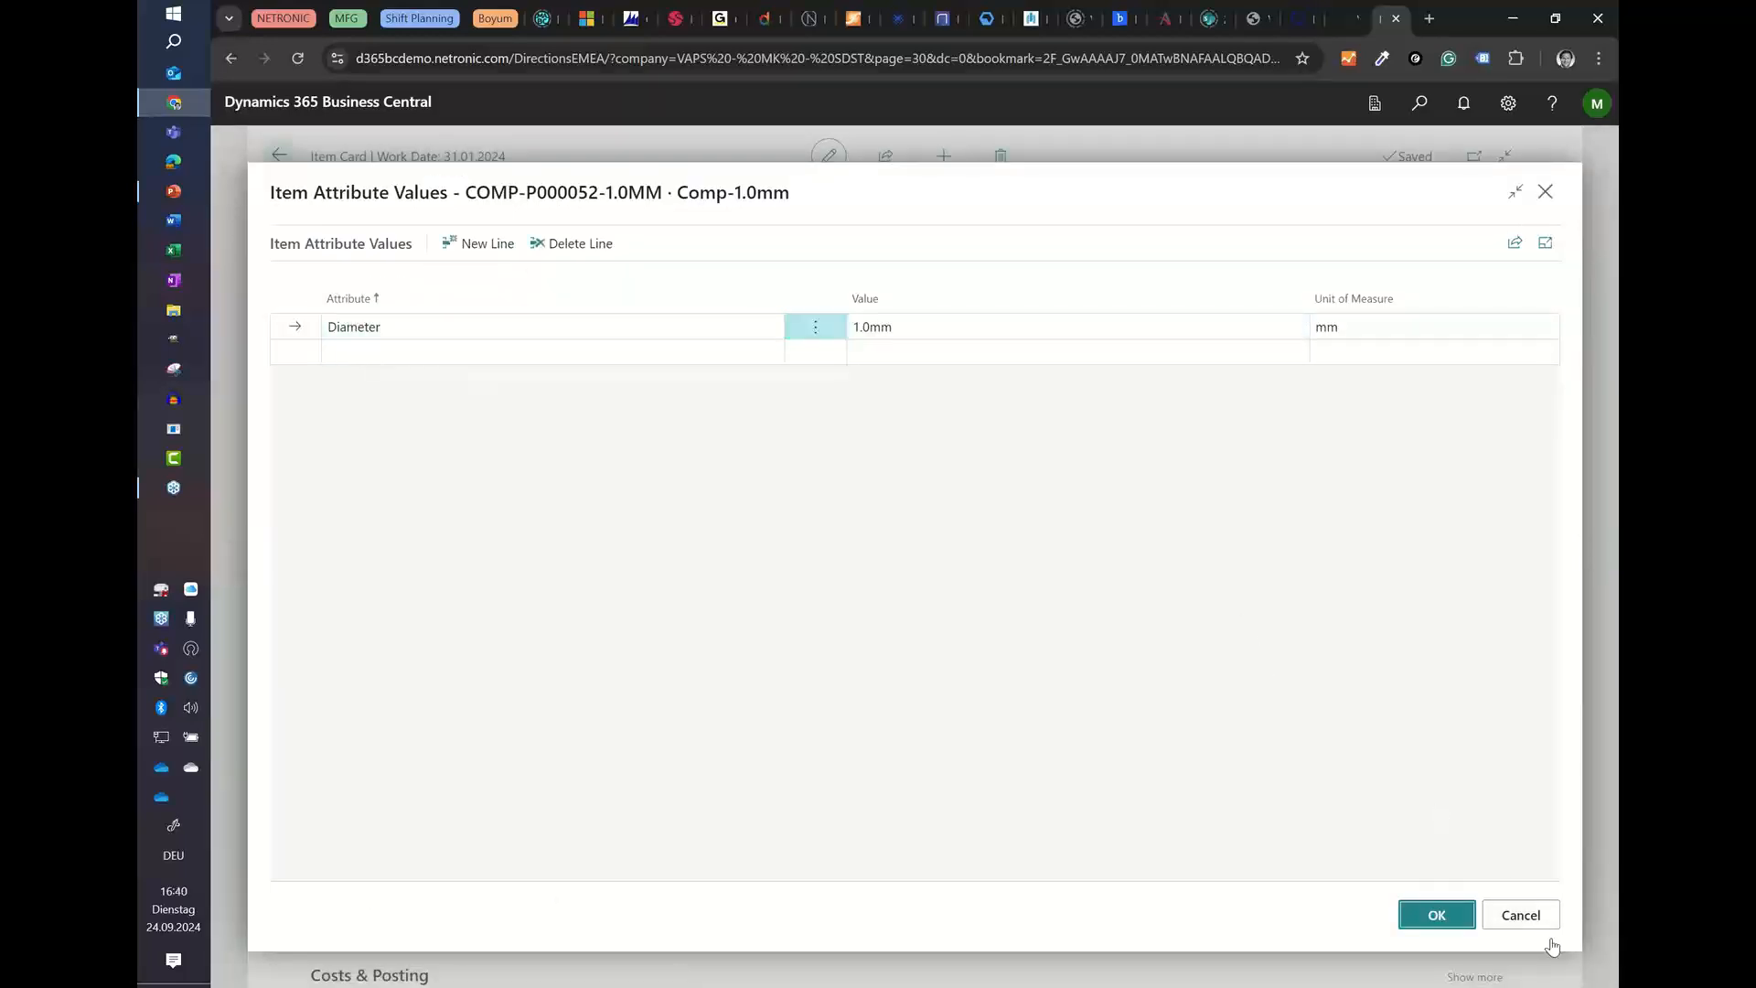
{"action": "left_click", "coordinate": [1519, 915]}
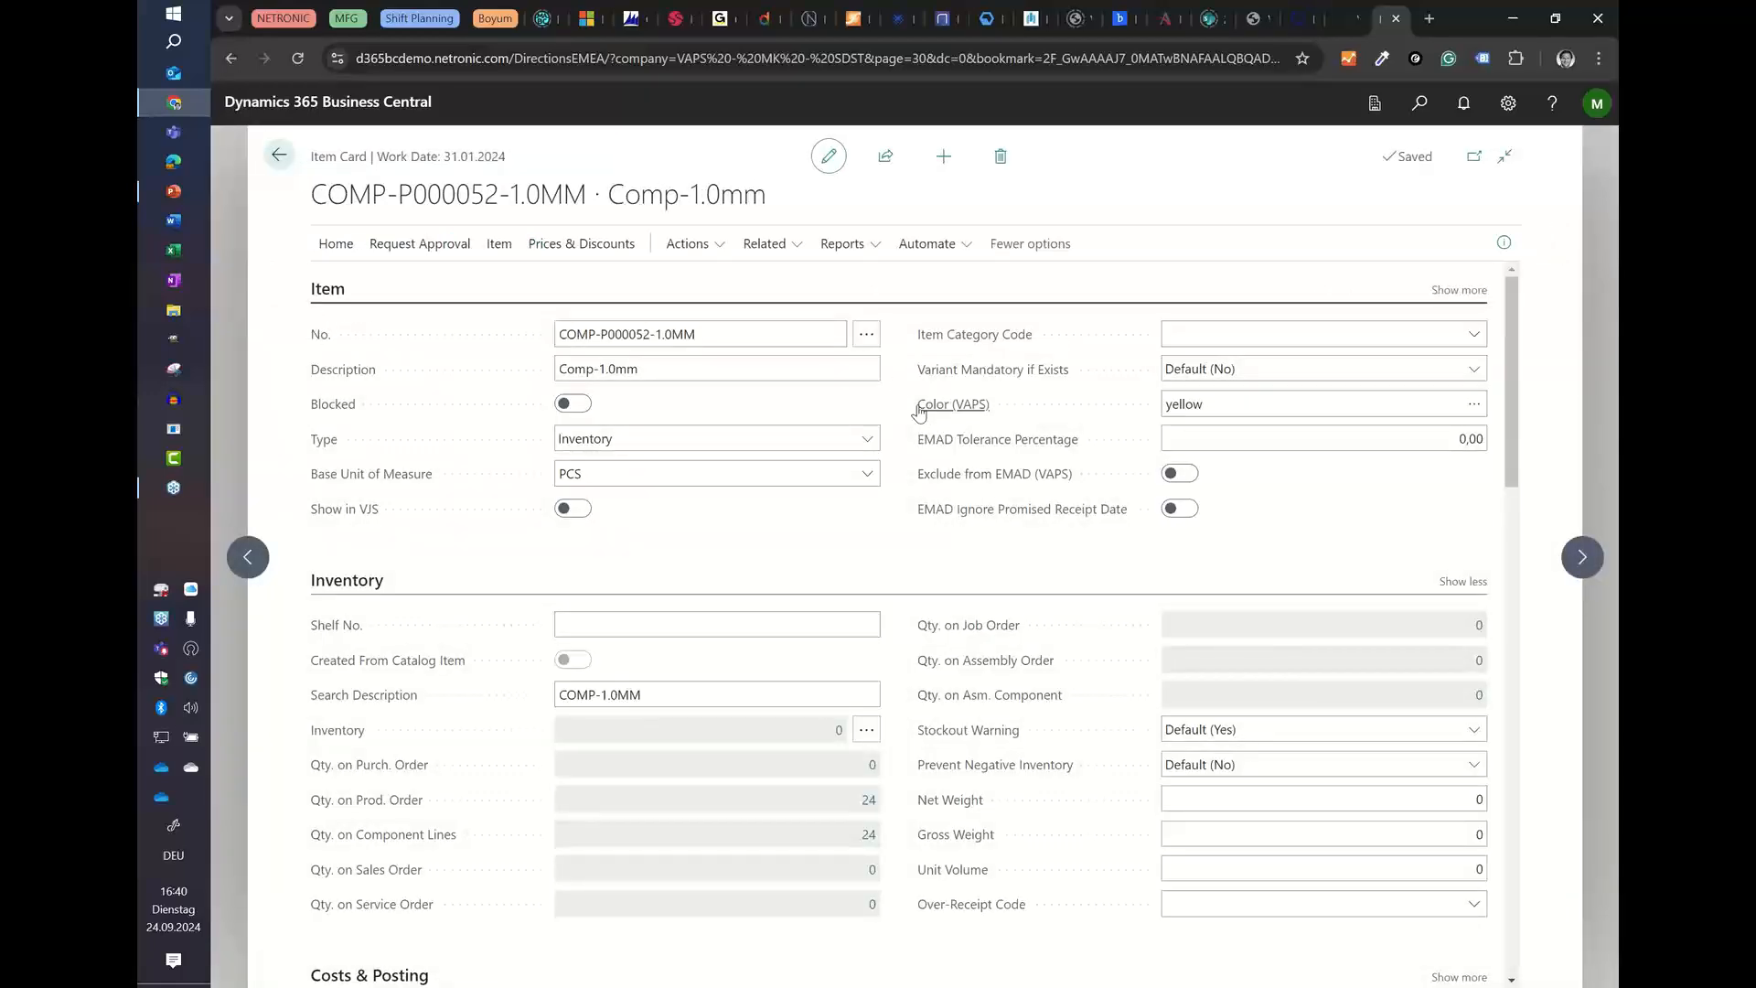
{"action": "mouse_move", "coordinate": [925, 410]}
{"action": "left_click", "coordinate": [499, 243]}
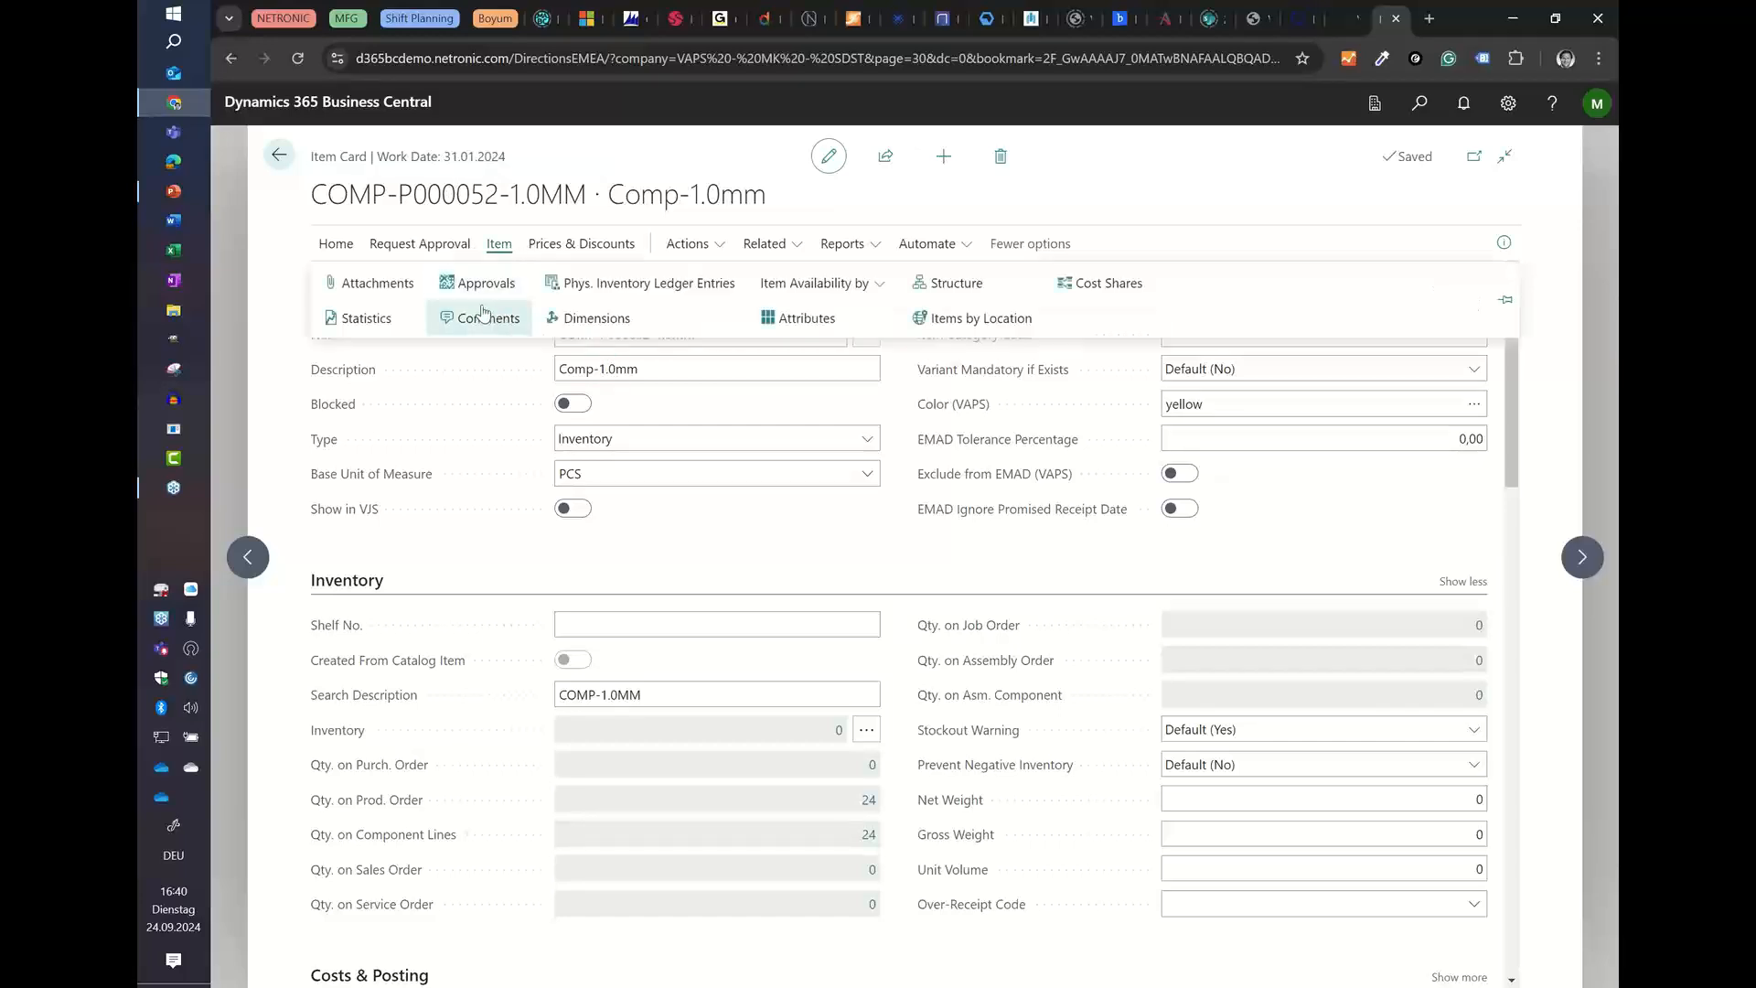
{"action": "left_click", "coordinate": [773, 320]}
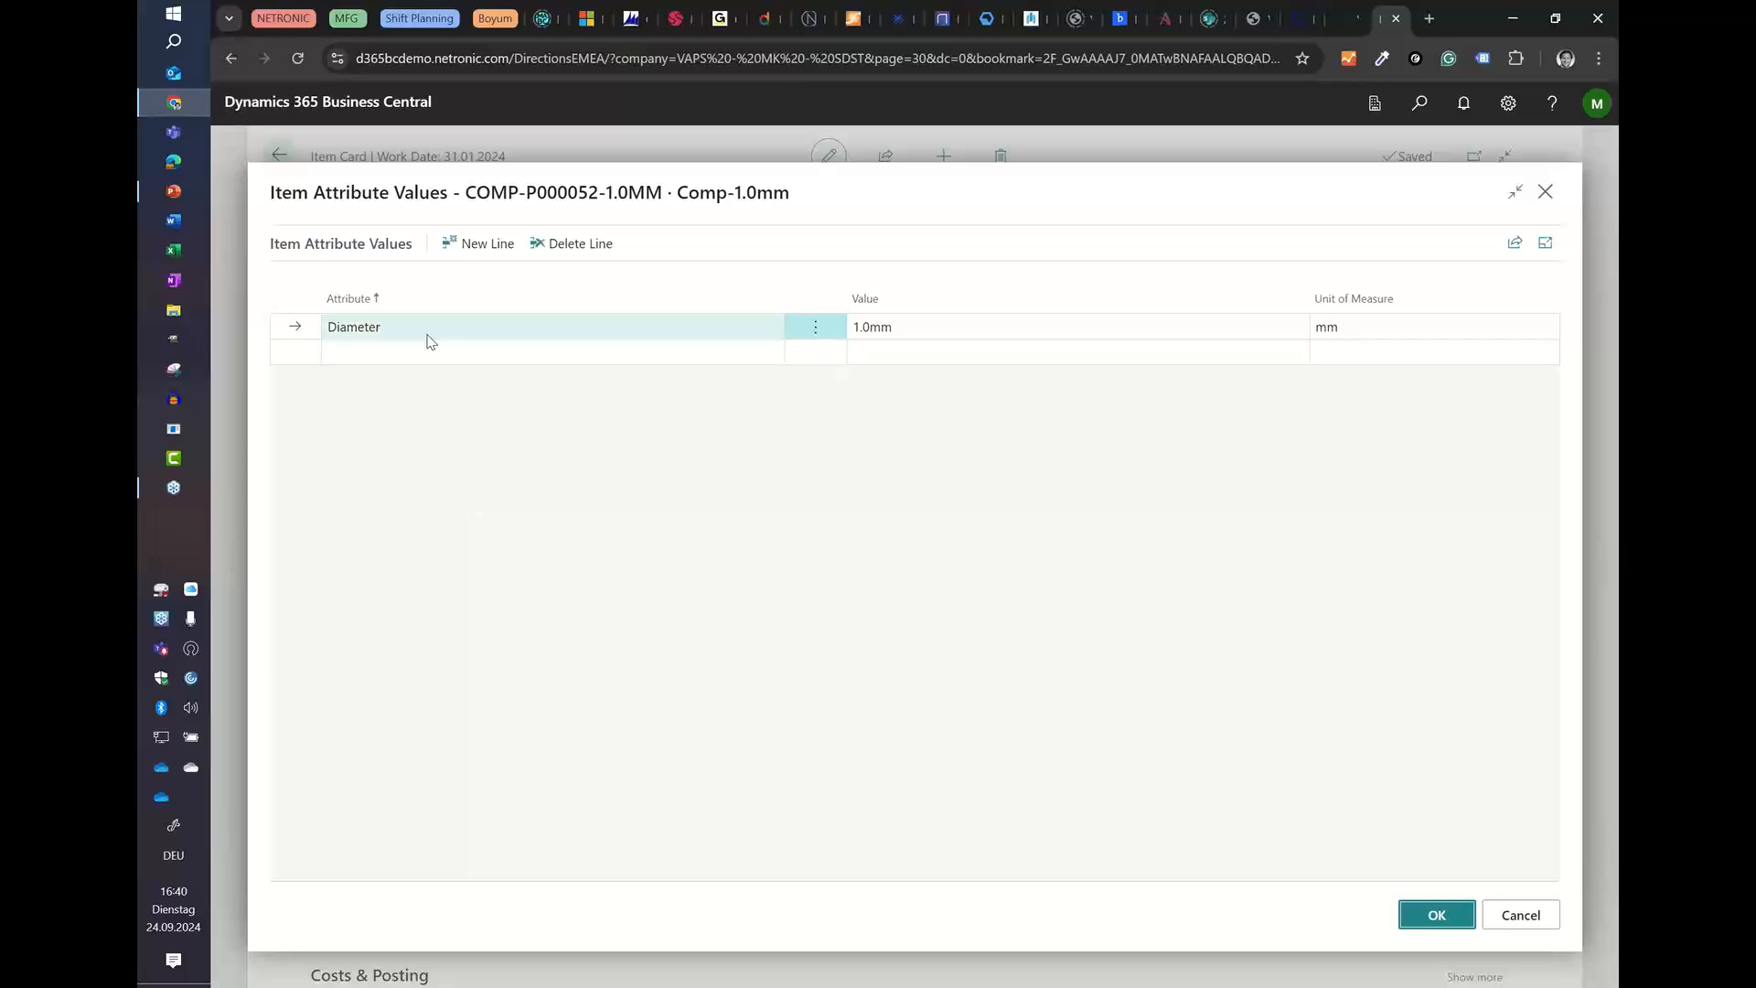
{"action": "left_click", "coordinate": [1493, 918]}
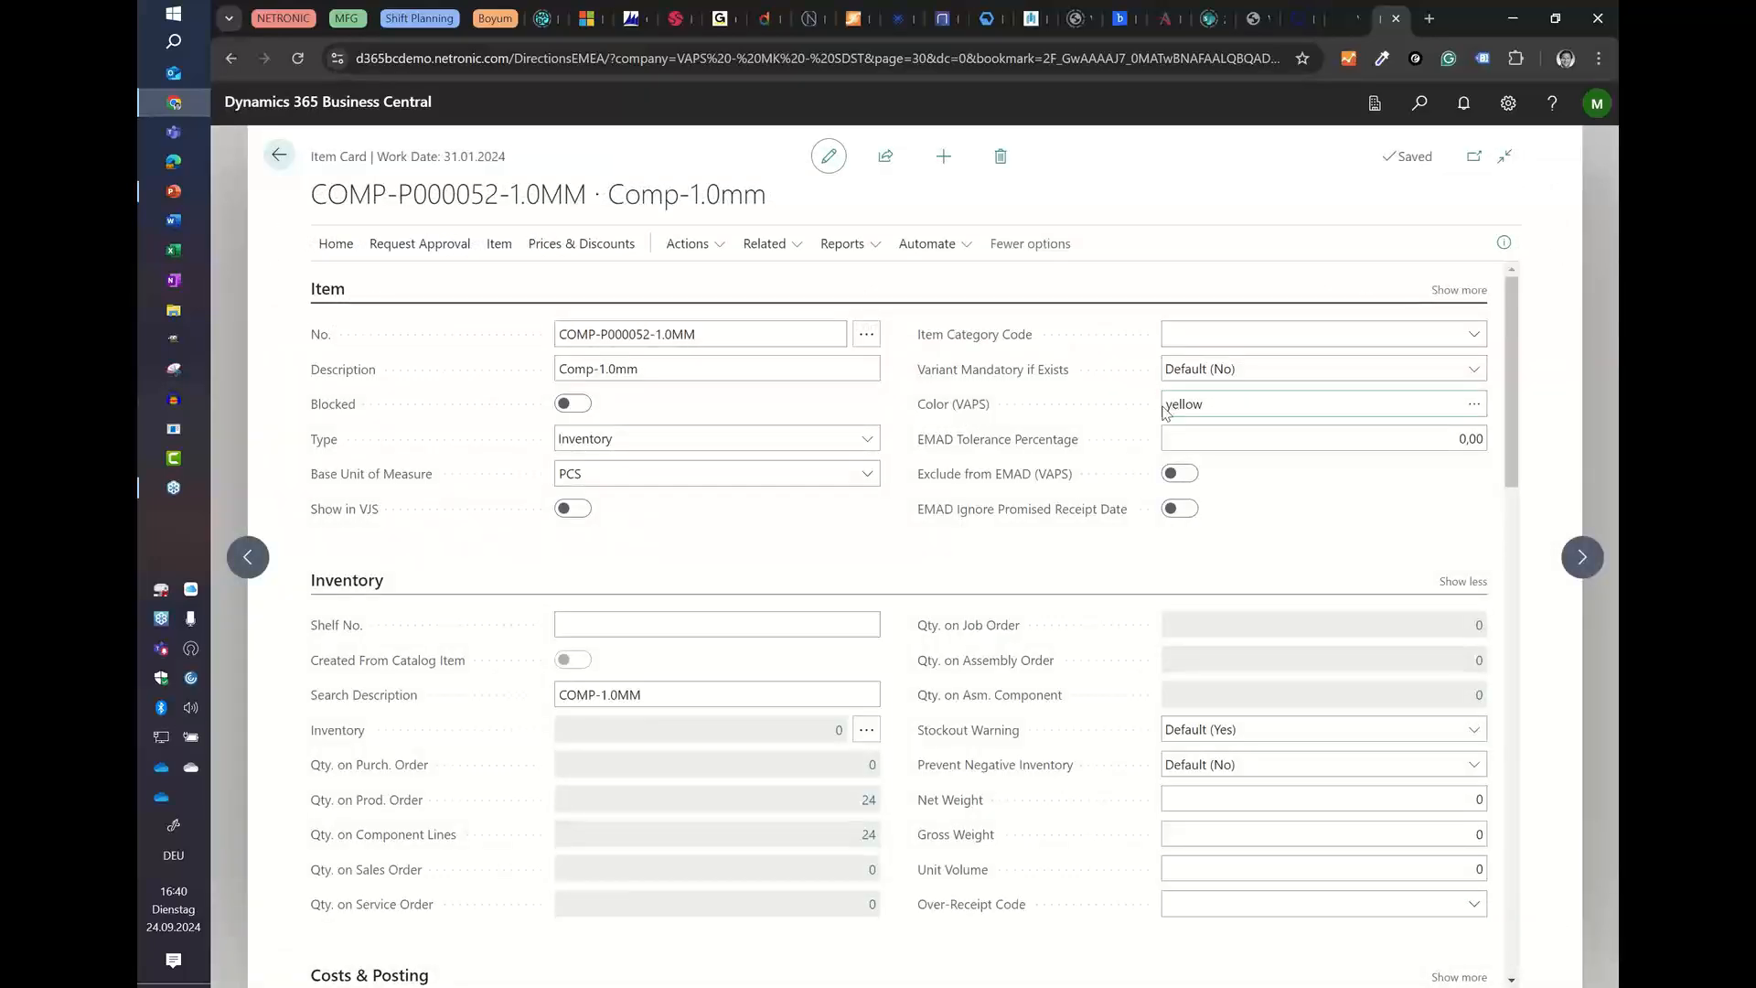
Step: Inspect the item's Color (VAPS) setting, compare it with the following item's card, and return to the Items list
{"action": "left_click", "coordinate": [1476, 403]}
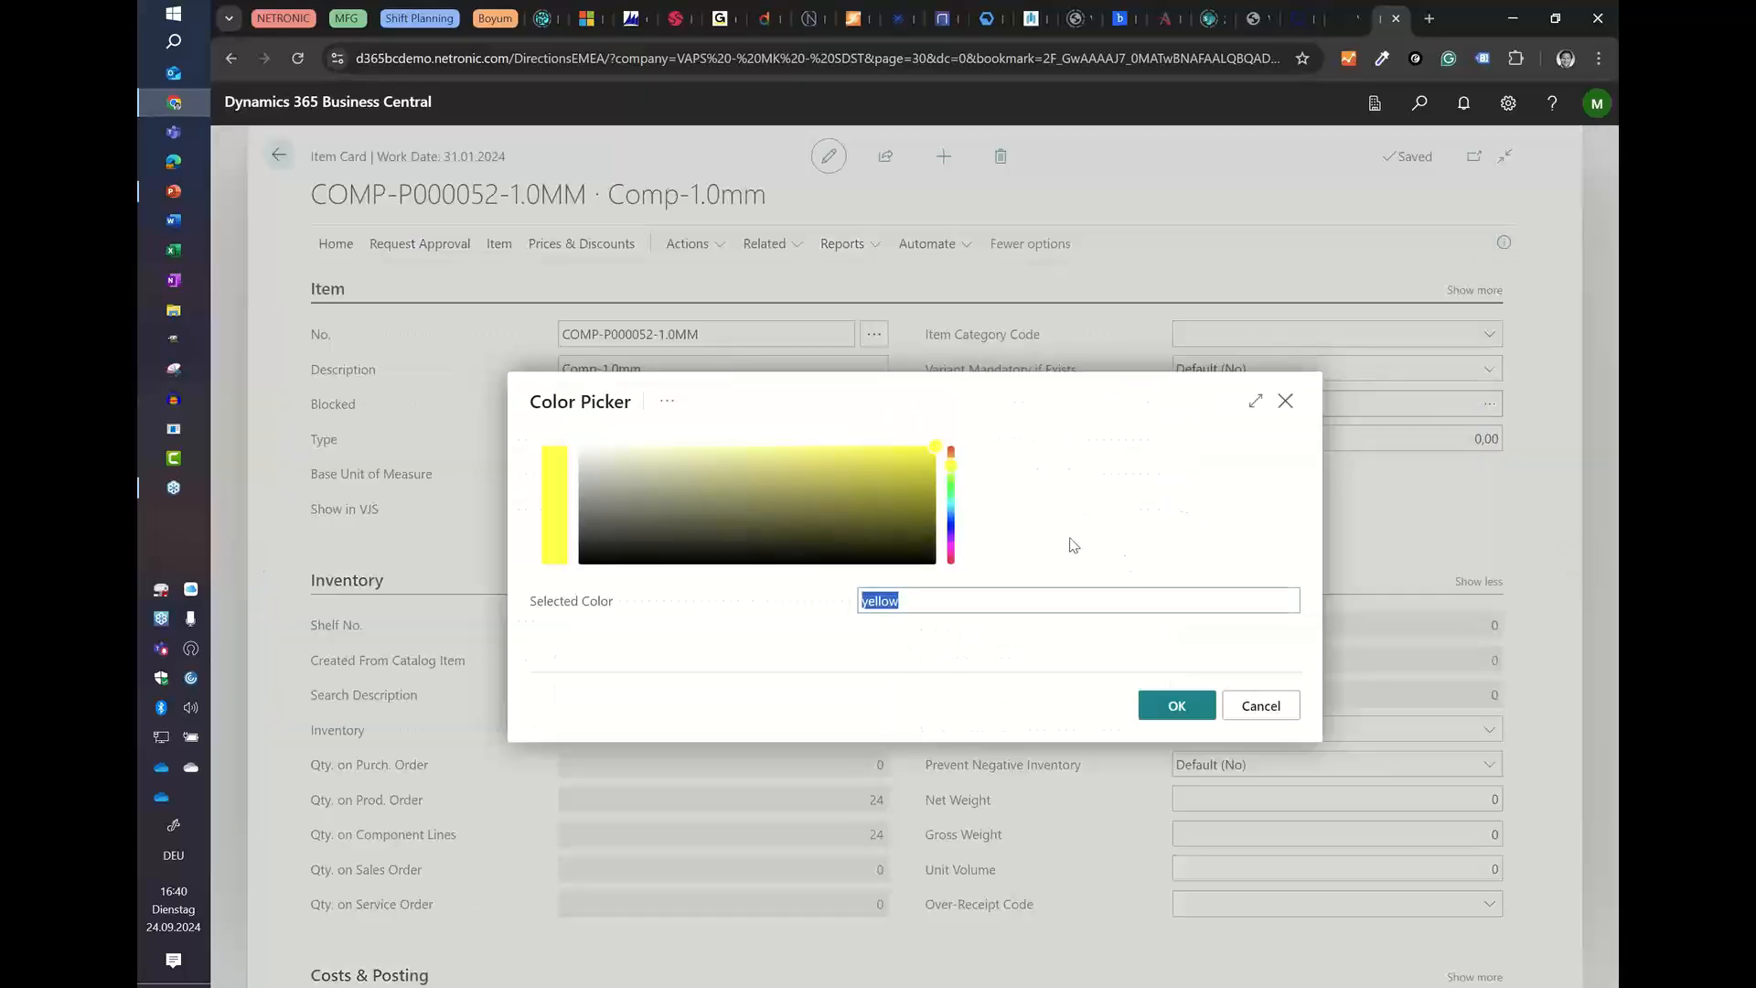
{"action": "left_click", "coordinate": [1298, 717]}
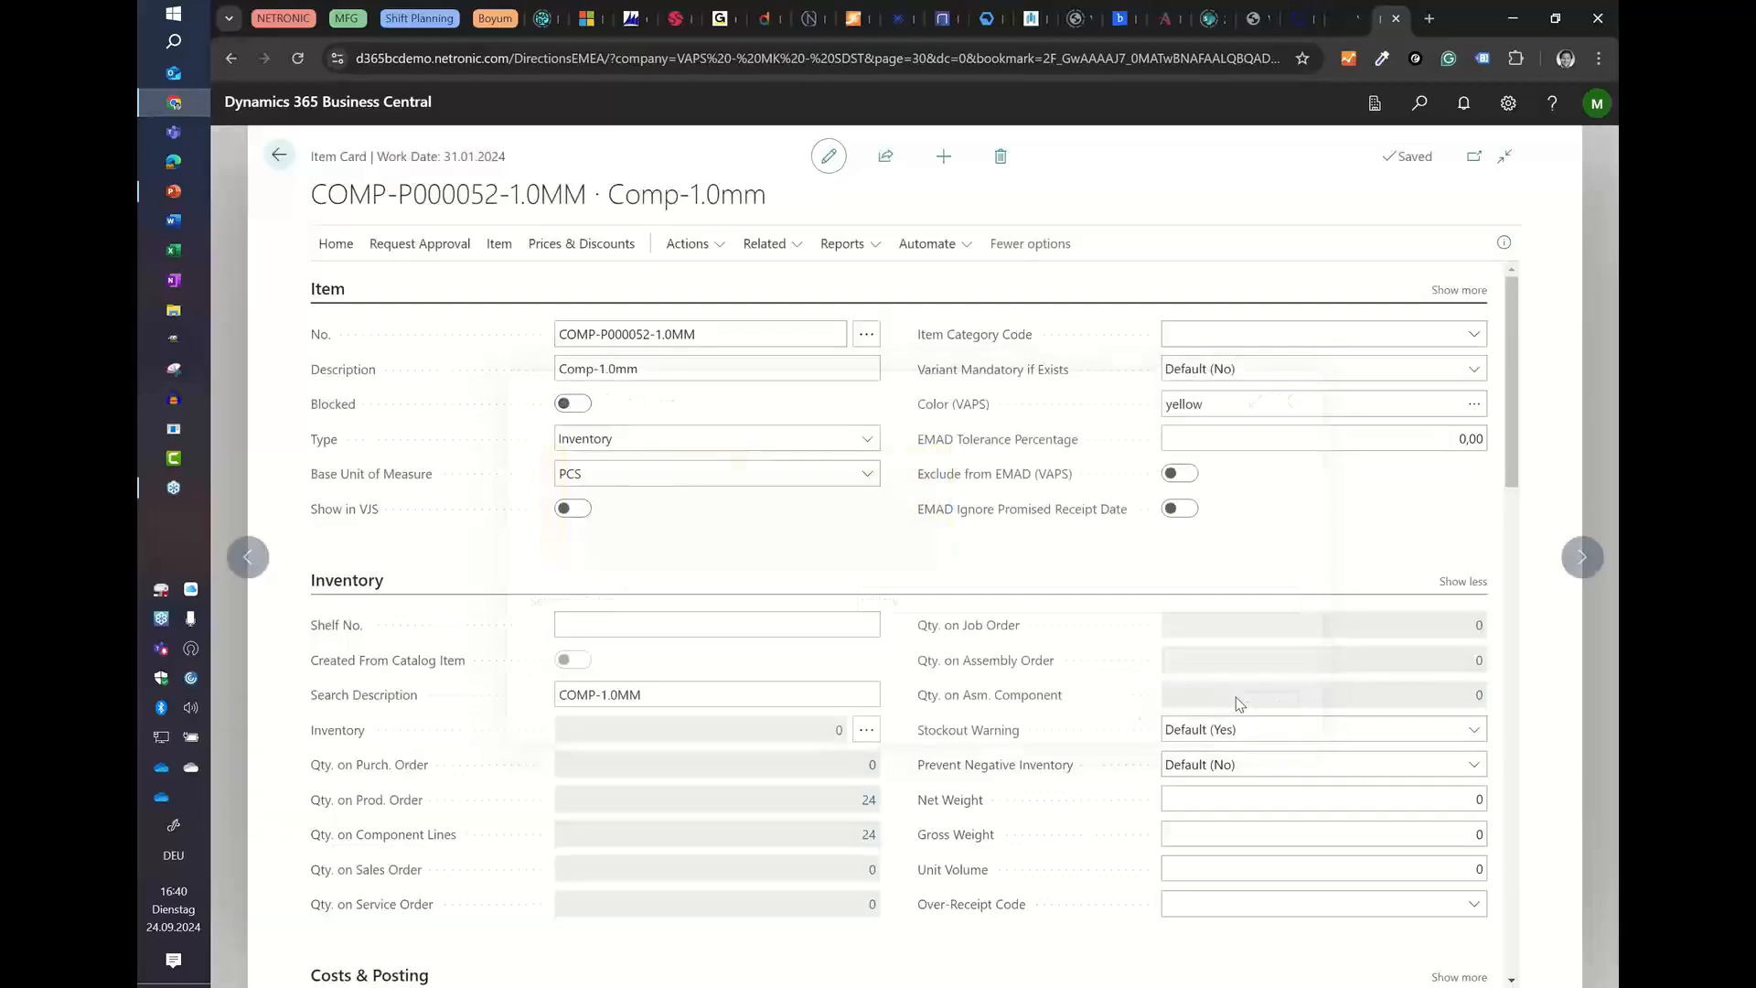
{"action": "left_click", "coordinate": [1584, 557]}
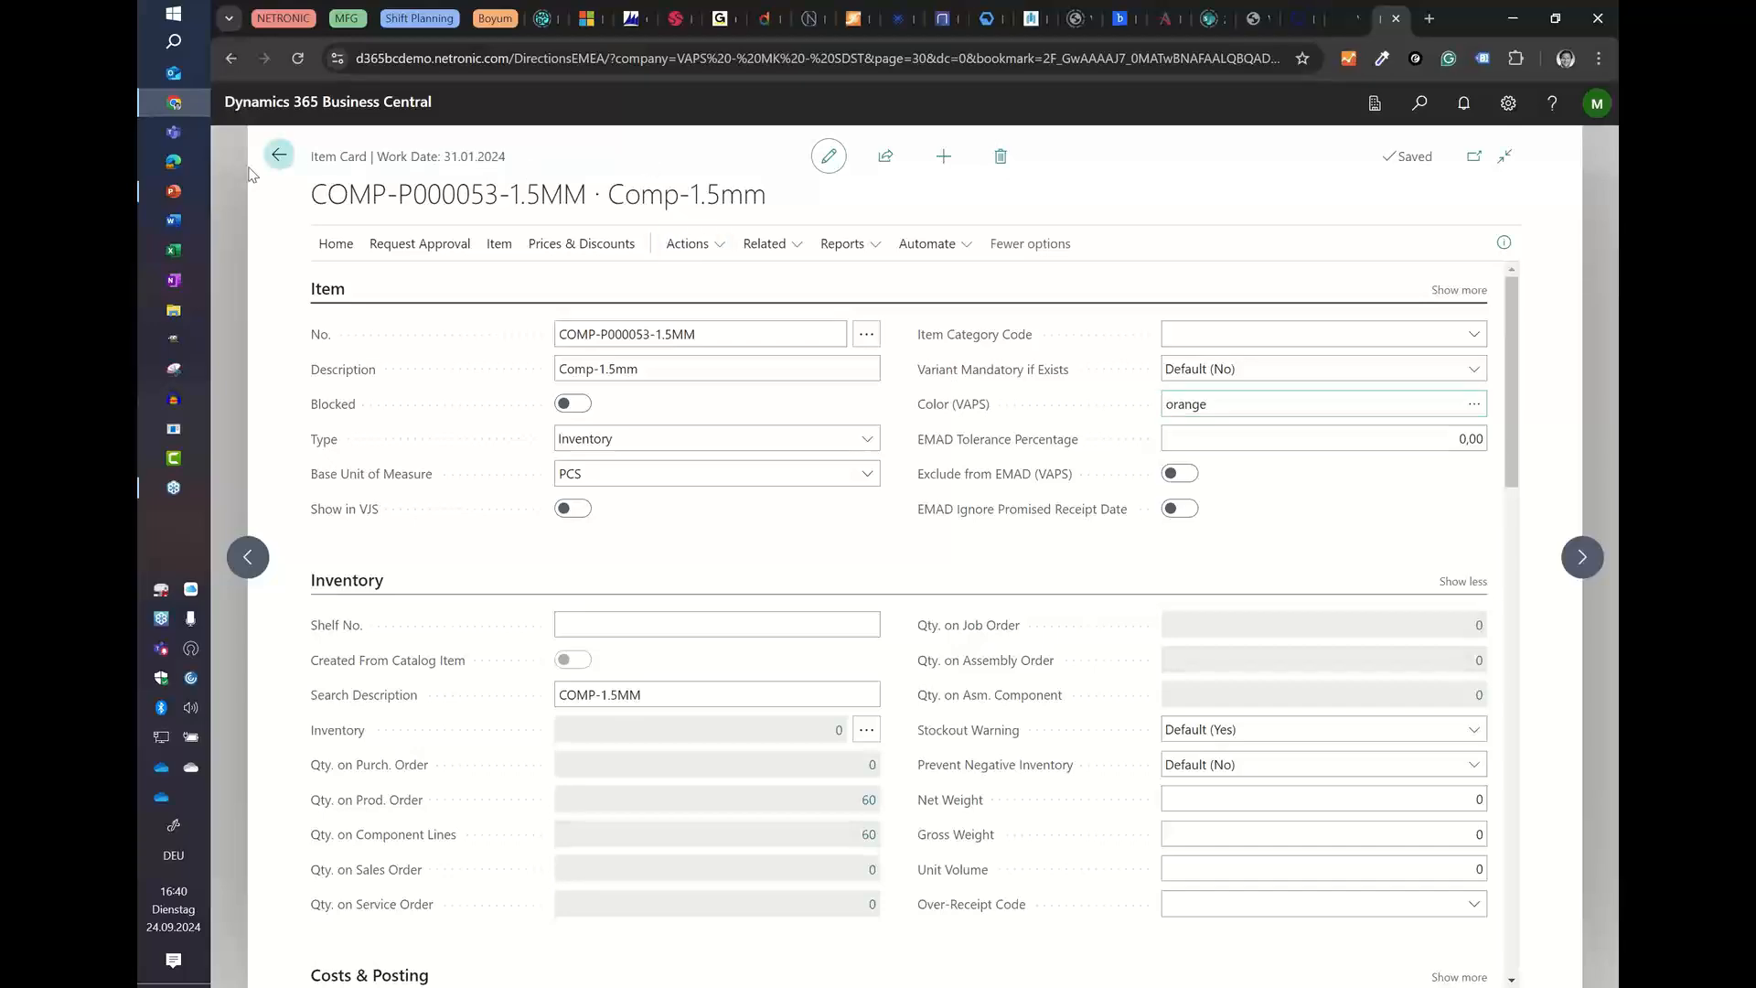
{"action": "left_click", "coordinate": [278, 156]}
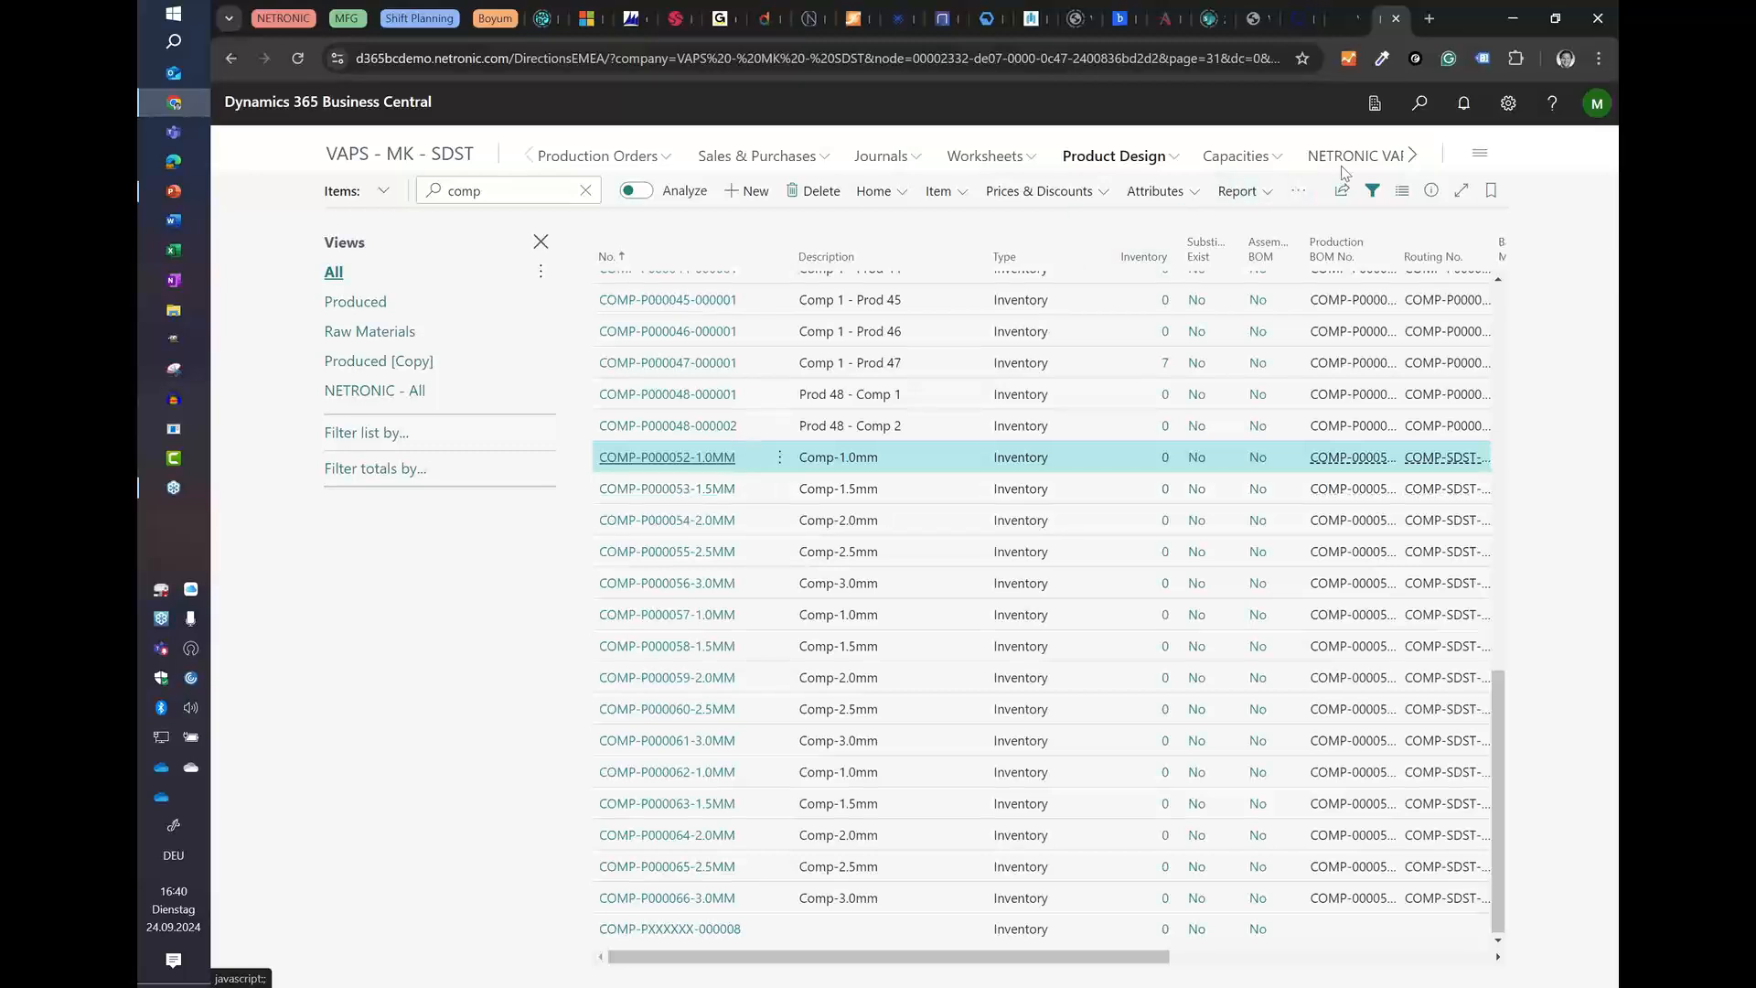
Step: Open the attribute-dependent setup time configuration for the Diameter item attribute and review its default and same-value setup times
{"action": "left_click", "coordinate": [1416, 112]}
{"action": "type", "text": "item attrib"}
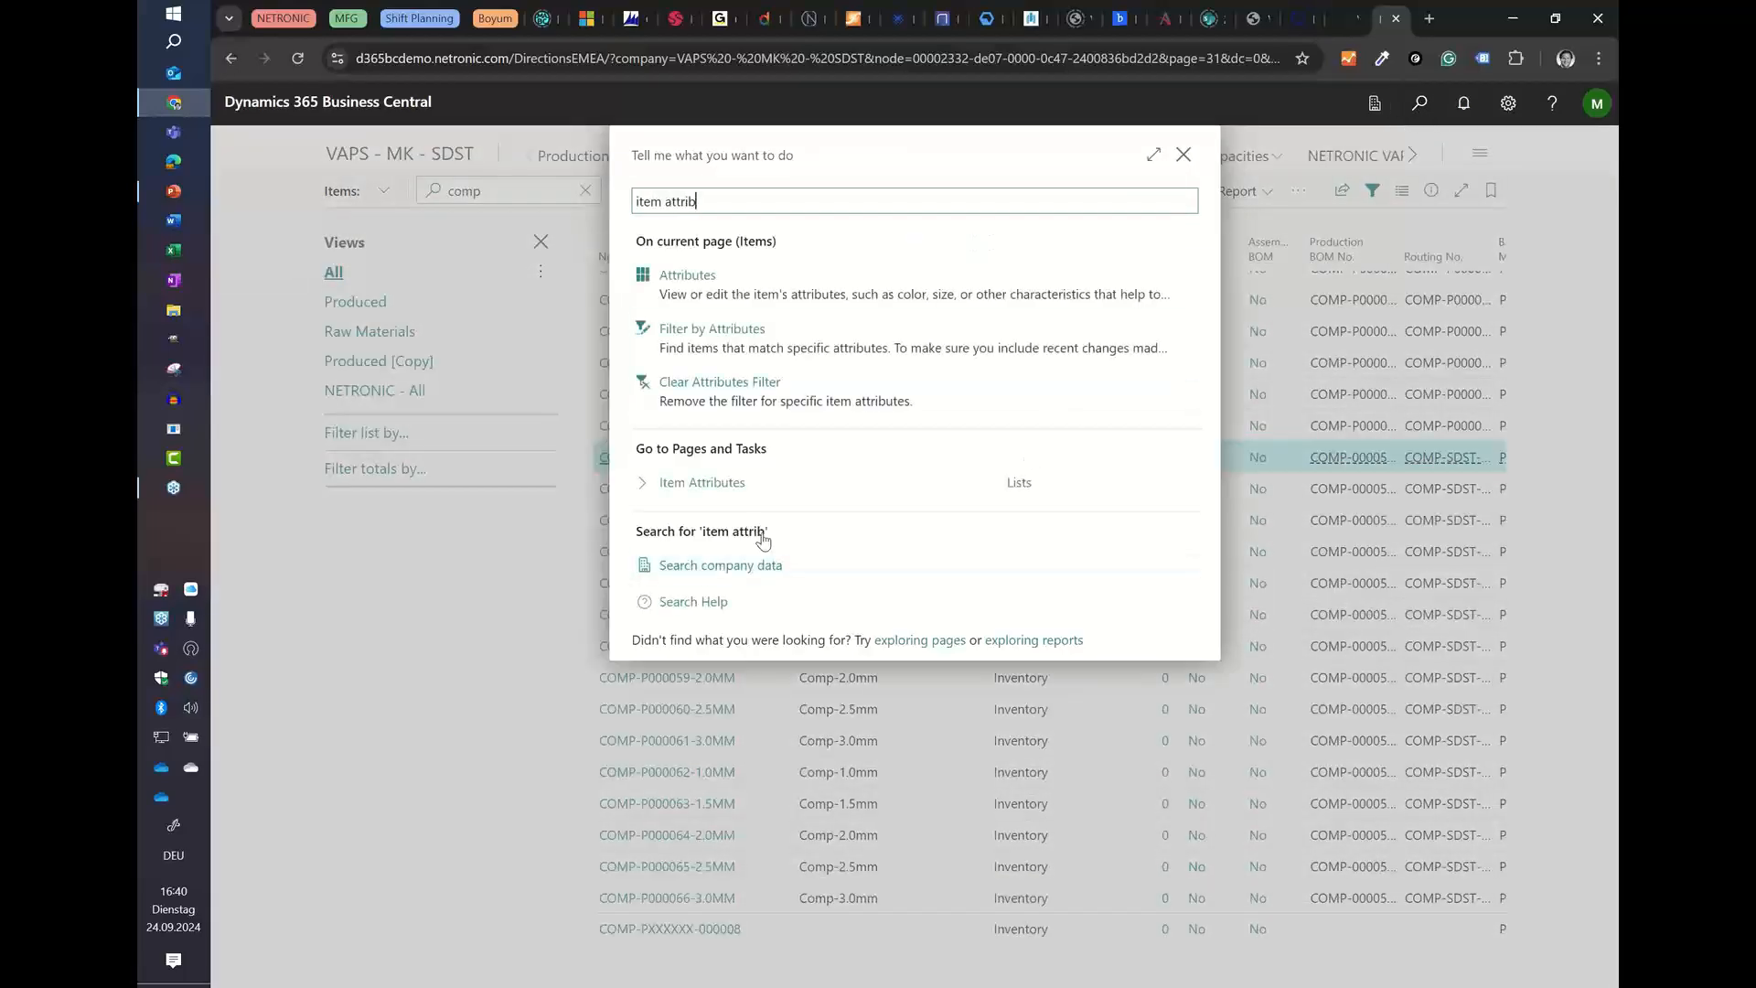
{"action": "left_click", "coordinate": [701, 482]}
{"action": "left_click", "coordinate": [337, 440]}
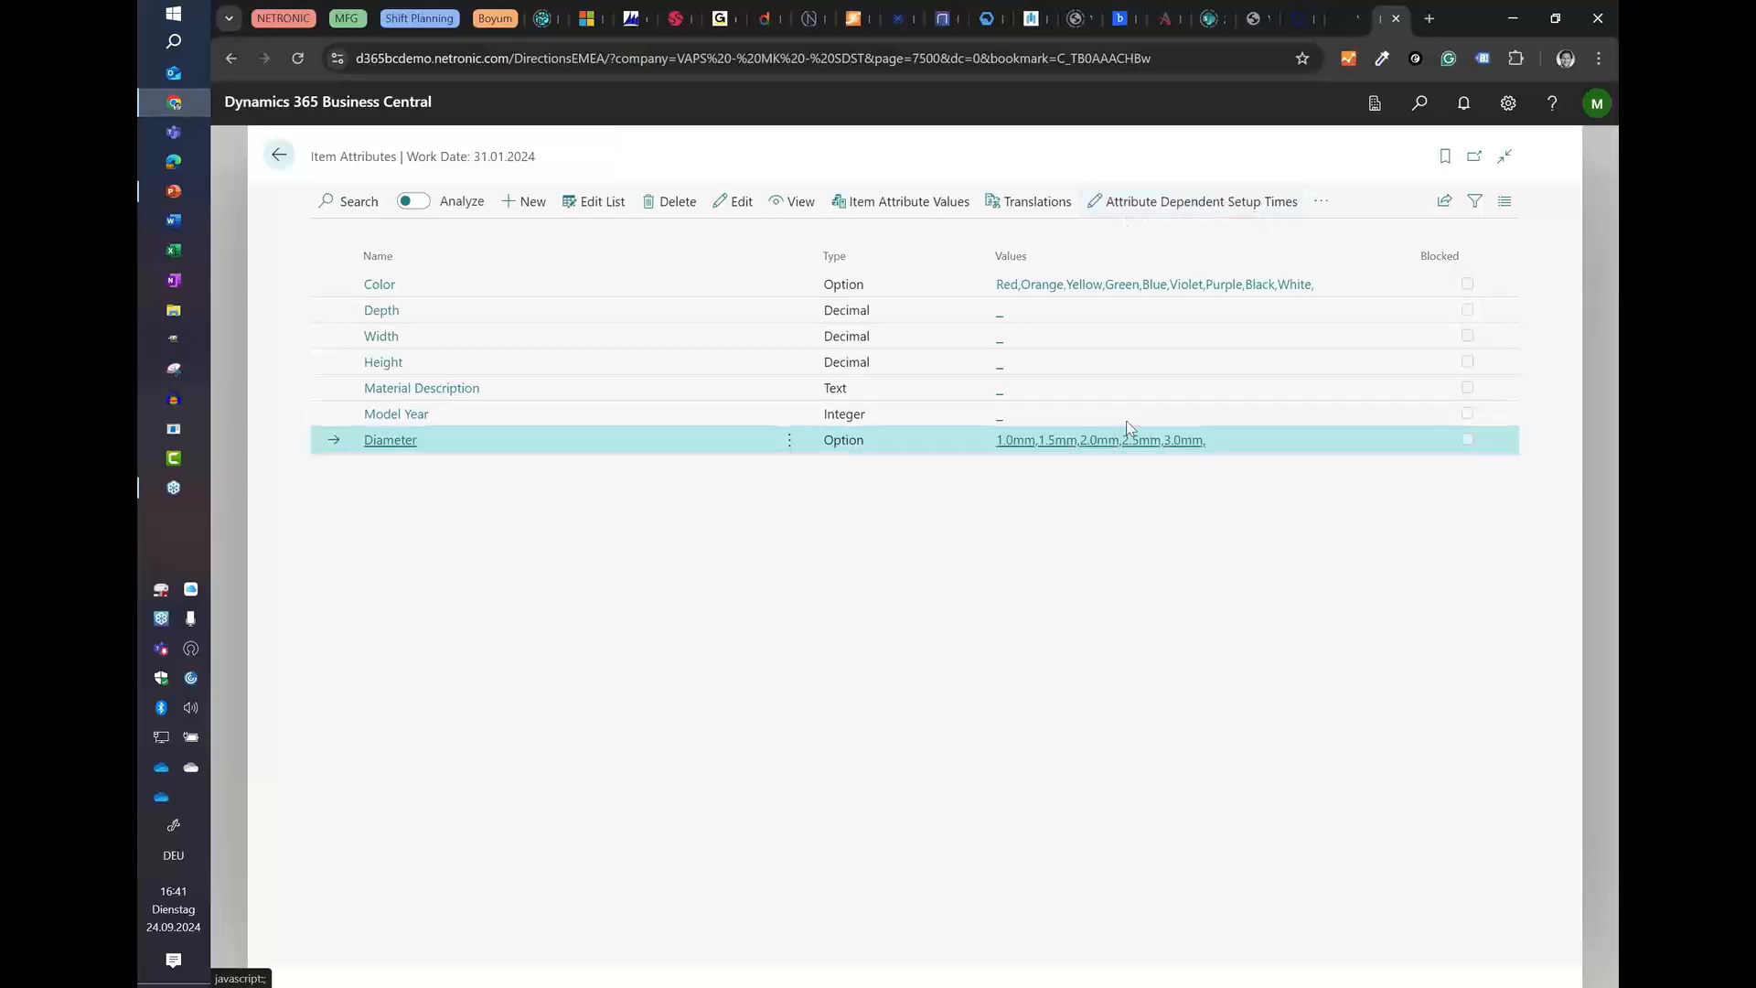
{"action": "left_click", "coordinate": [1102, 201]}
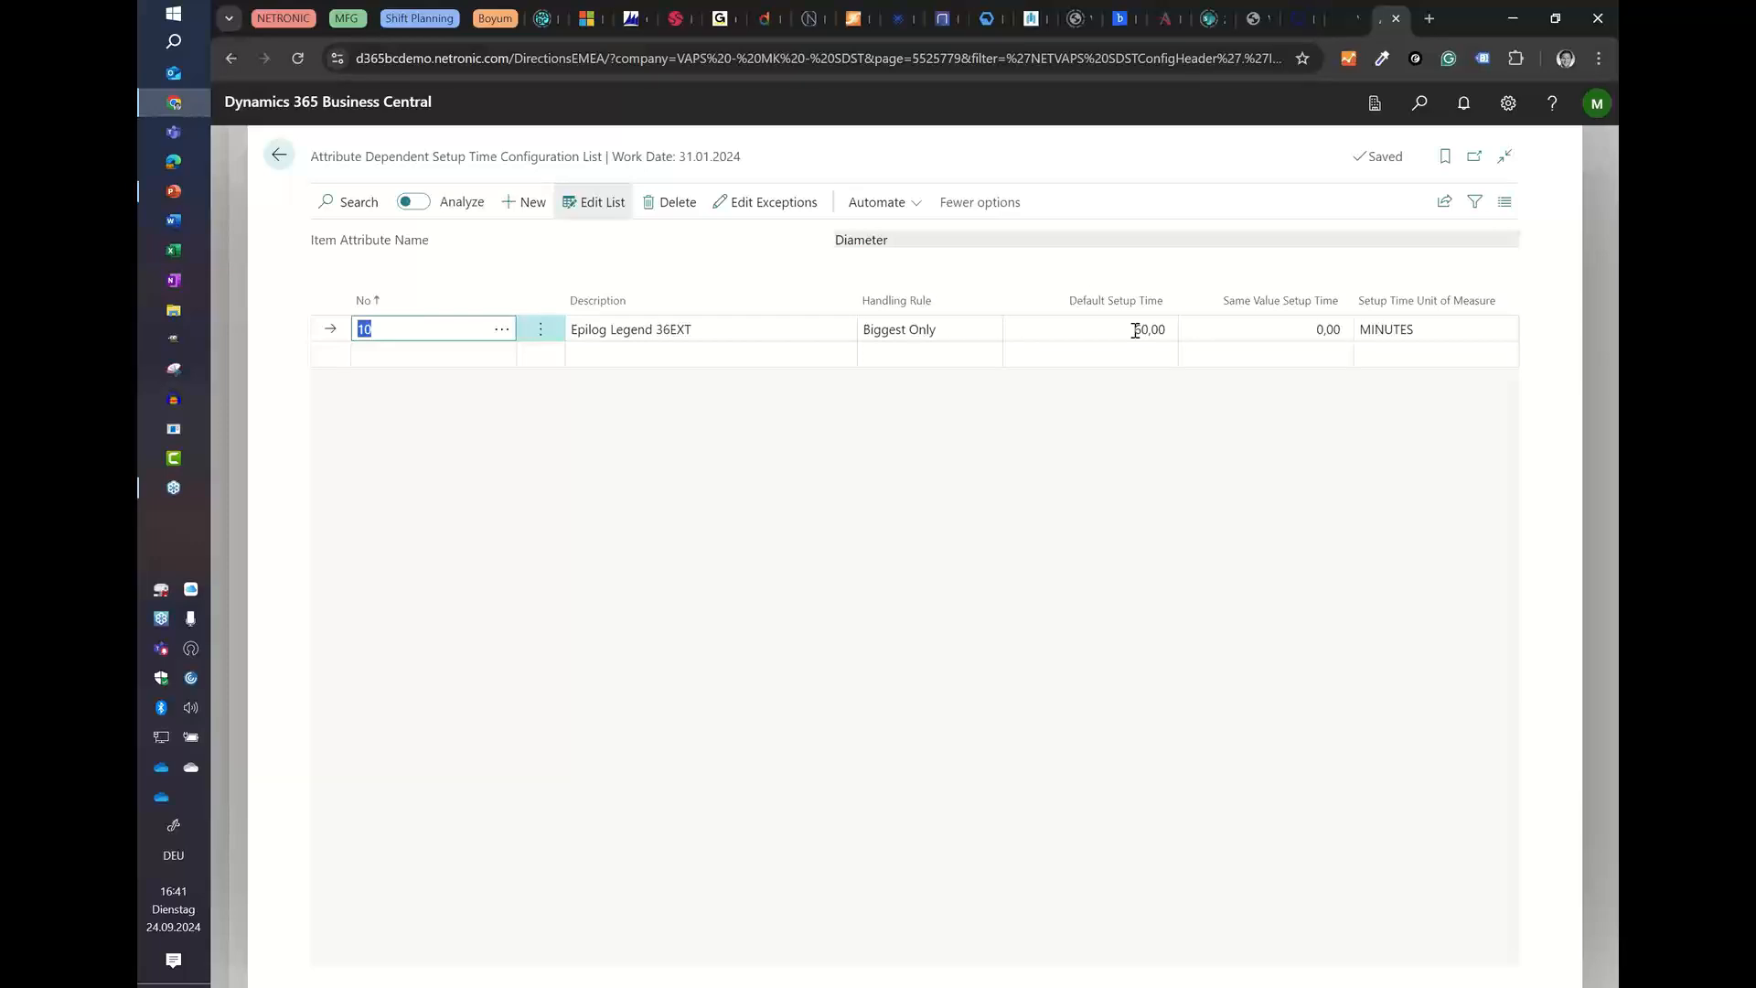
{"action": "left_click", "coordinate": [1247, 331]}
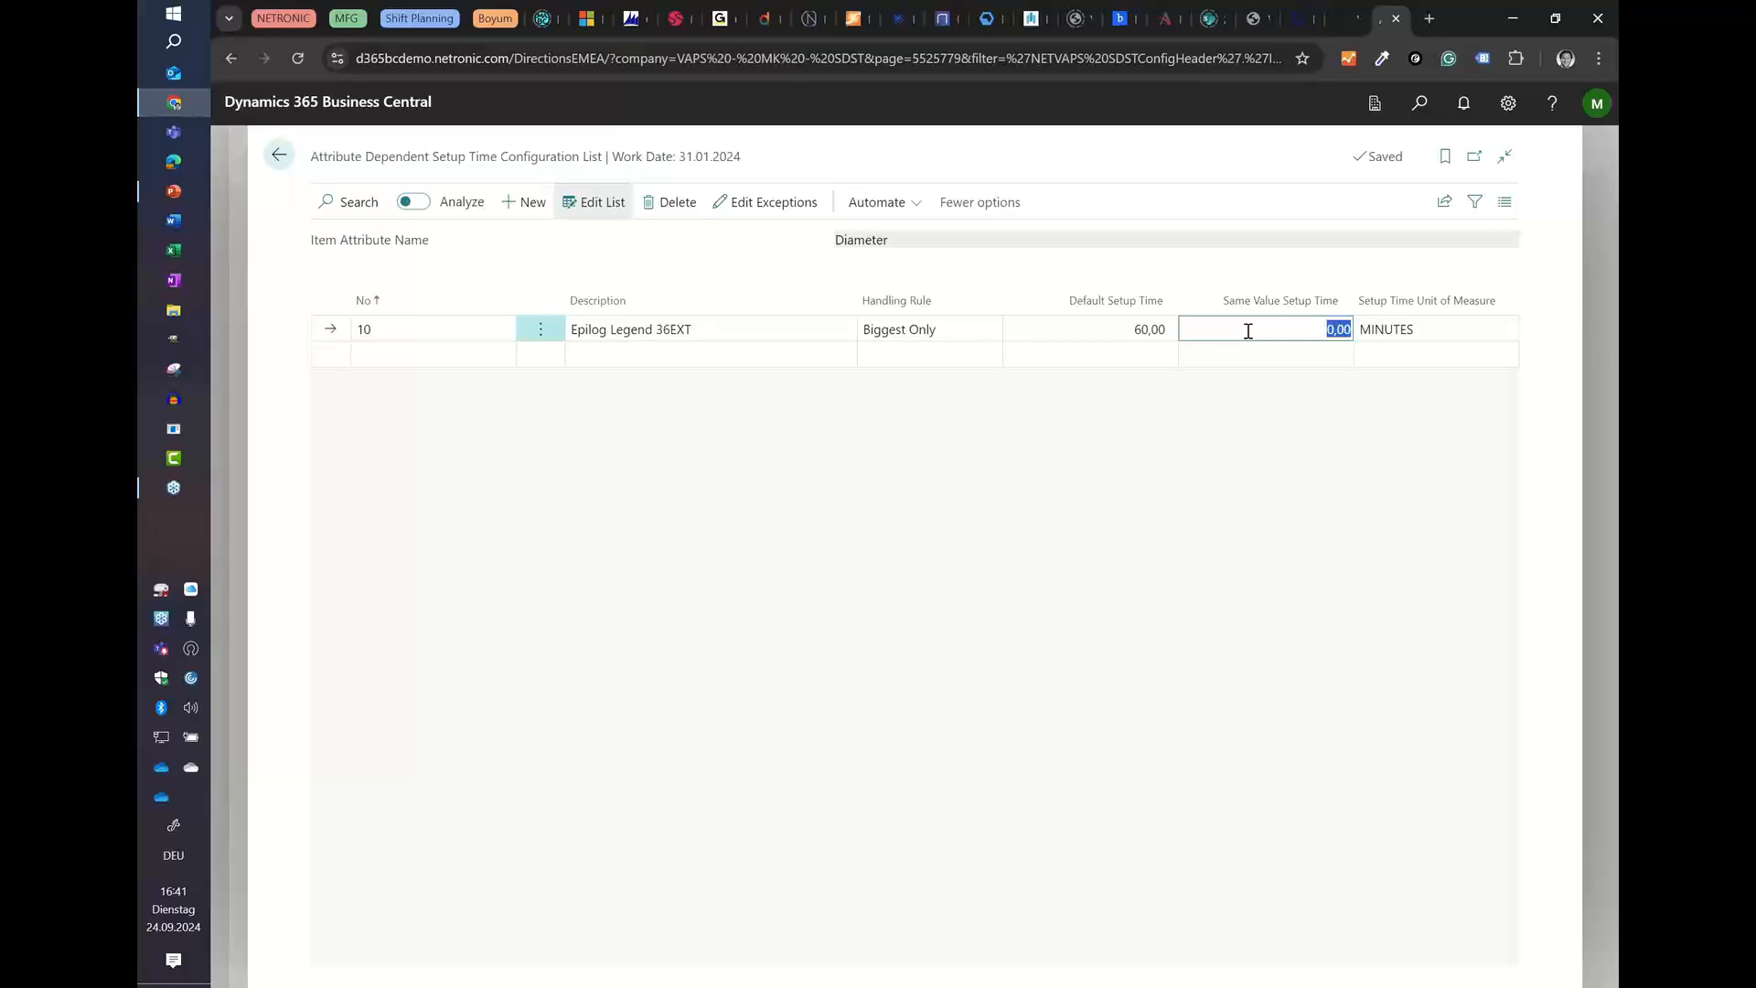
Step: Review the setup time exceptions between diameter values for the Epilog Legend 36EXT, then return to the Item Attributes list
{"action": "left_click", "coordinate": [764, 203]}
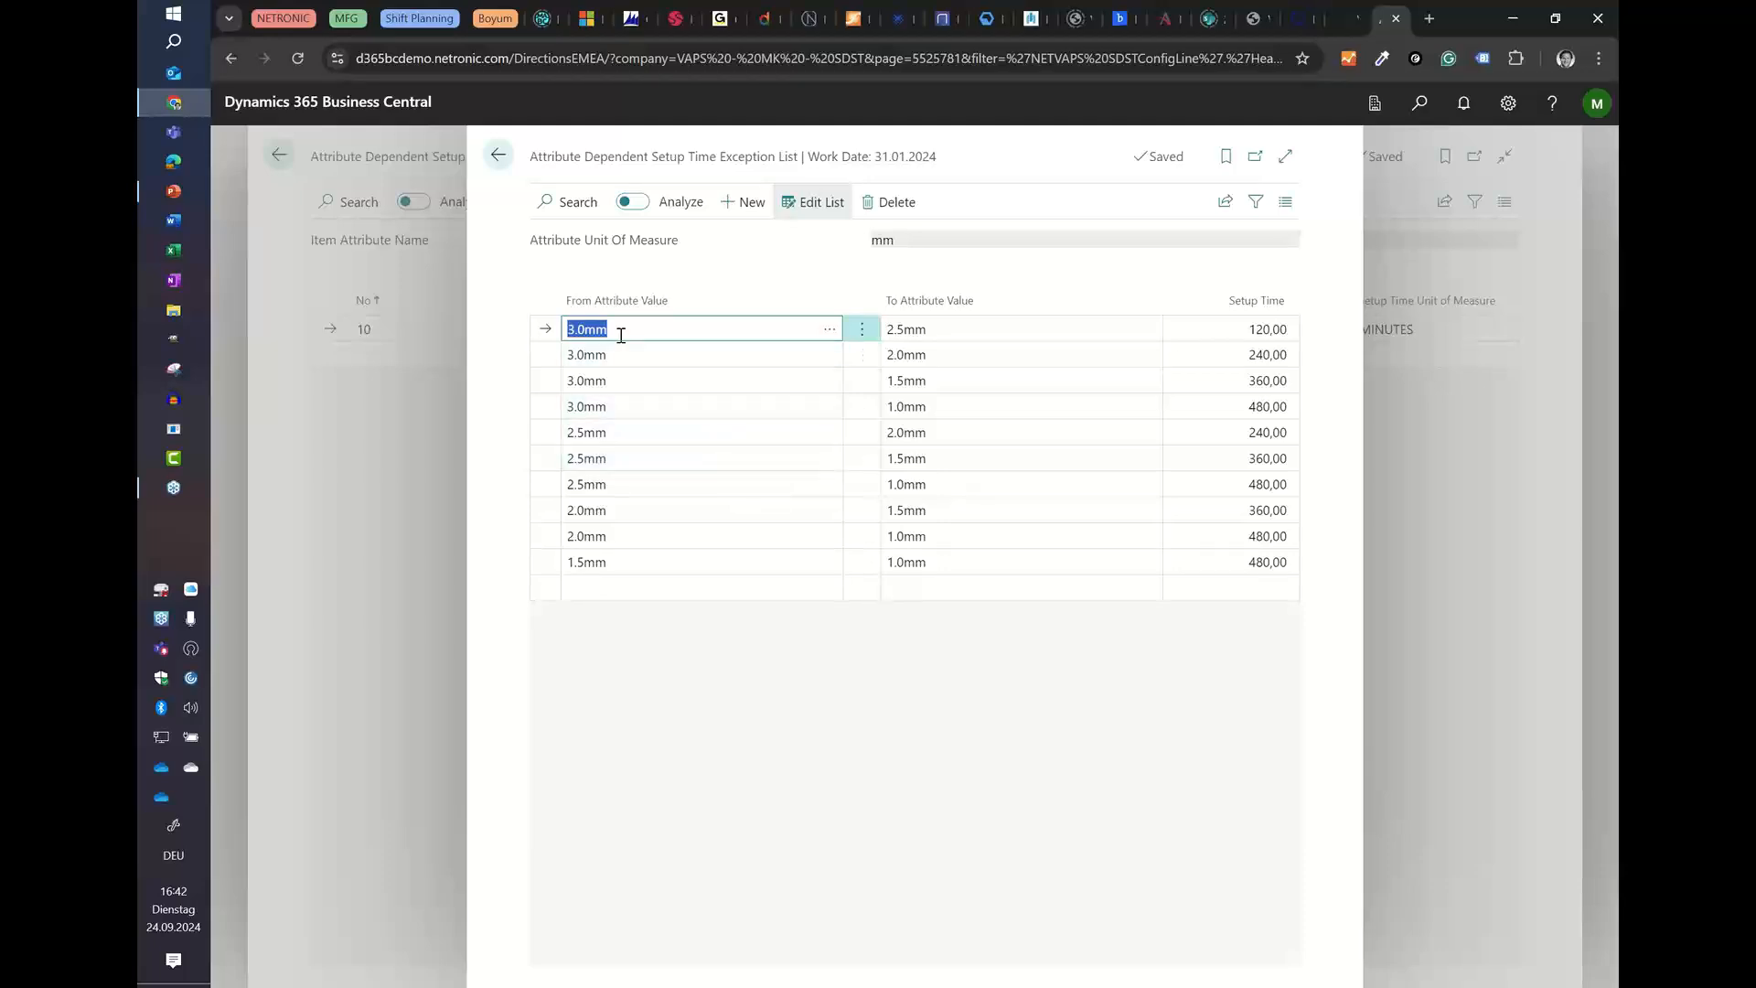
{"action": "left_click", "coordinate": [634, 510]}
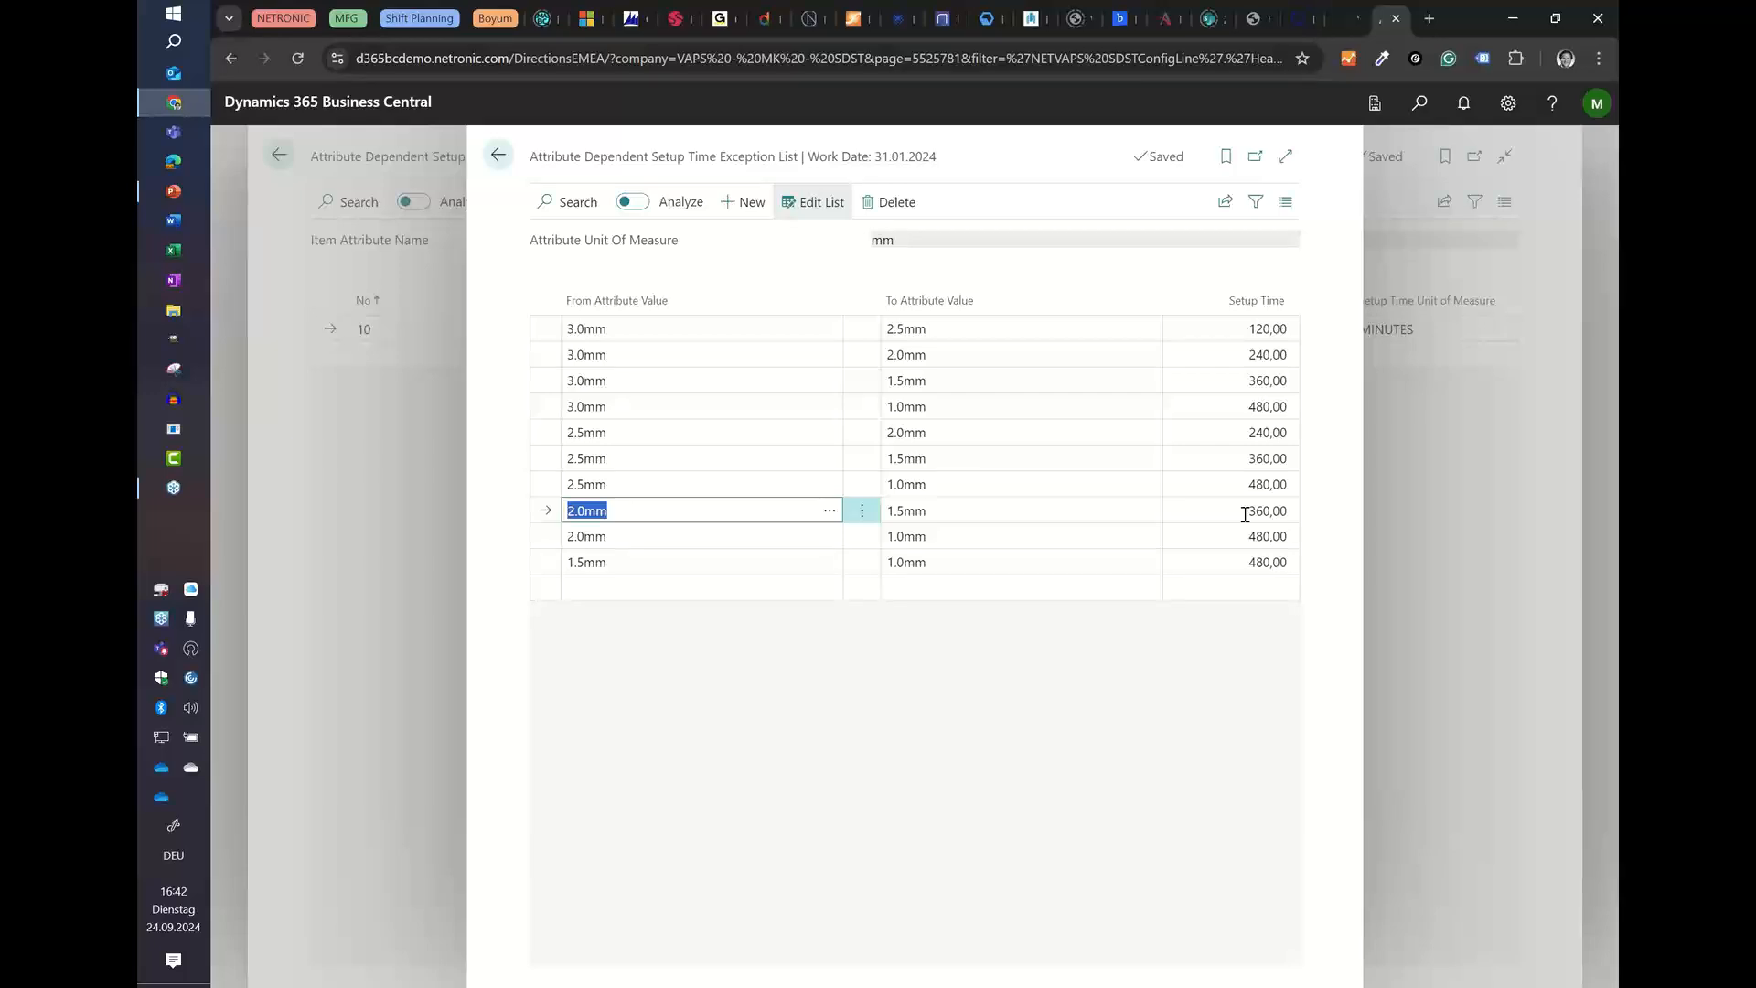
{"action": "left_click", "coordinate": [499, 156]}
{"action": "left_click", "coordinate": [289, 162]}
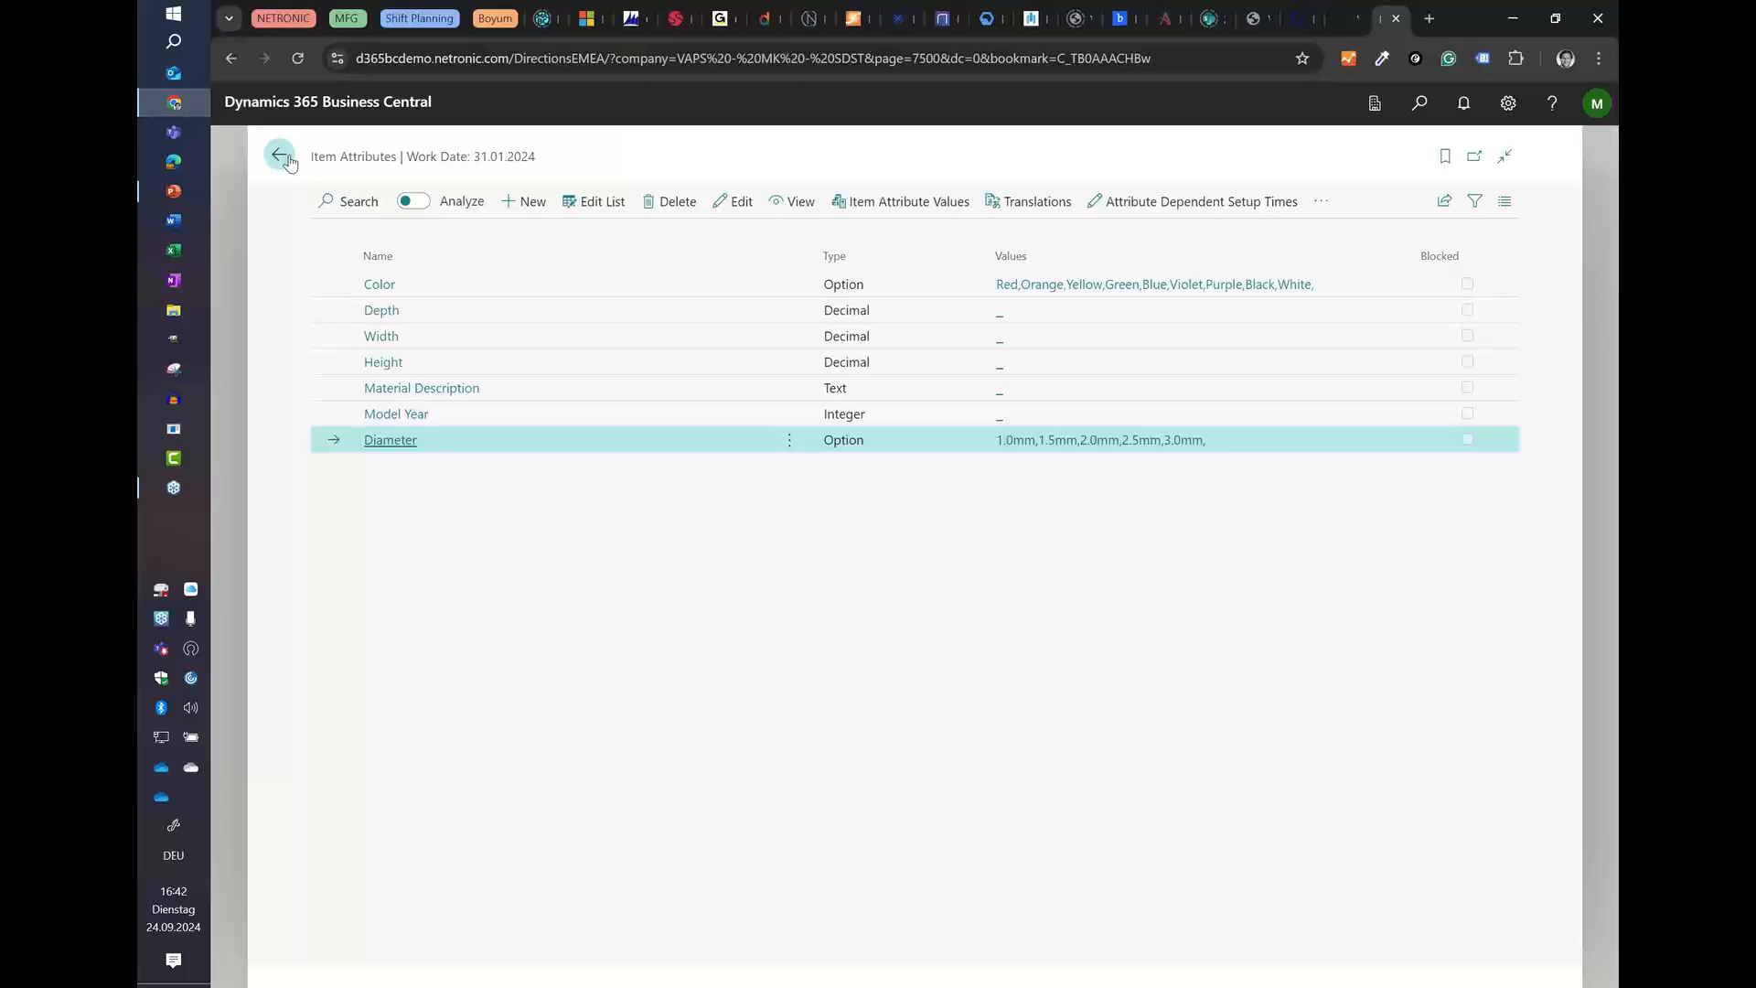
Step: Reopen the Diameter attribute's setup time configuration list to examine its handling rule
{"action": "left_click", "coordinate": [1121, 201]}
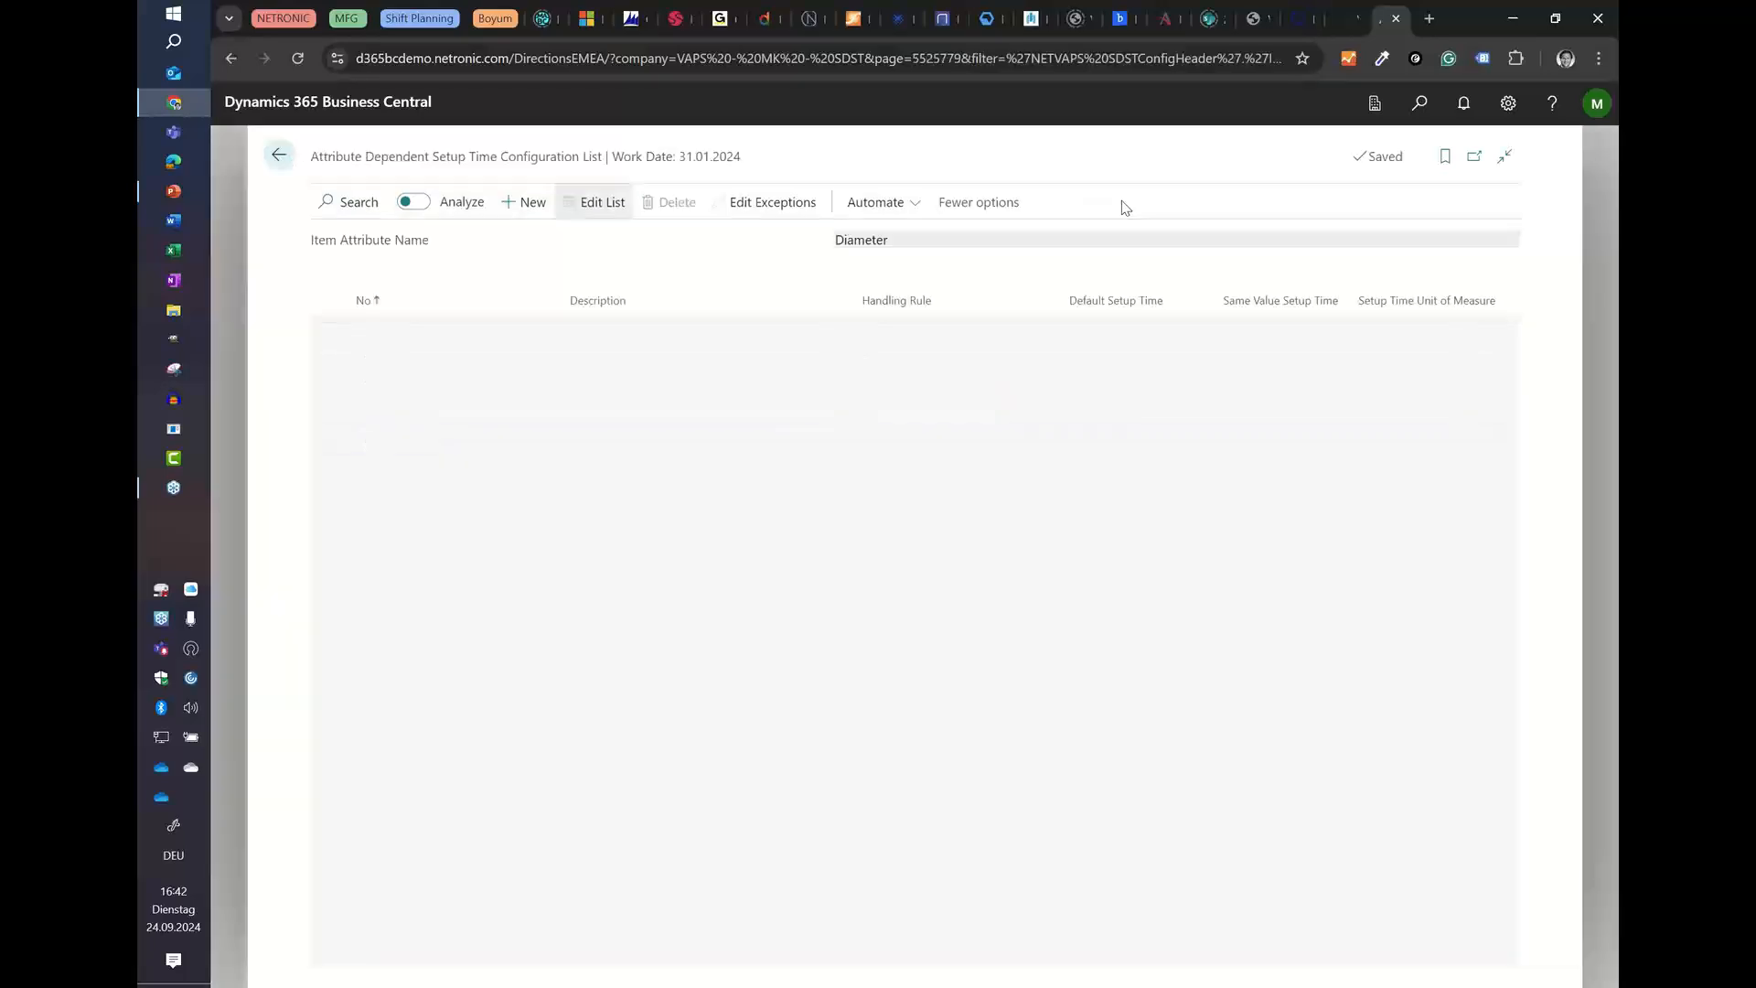
{"action": "left_click", "coordinate": [279, 155]}
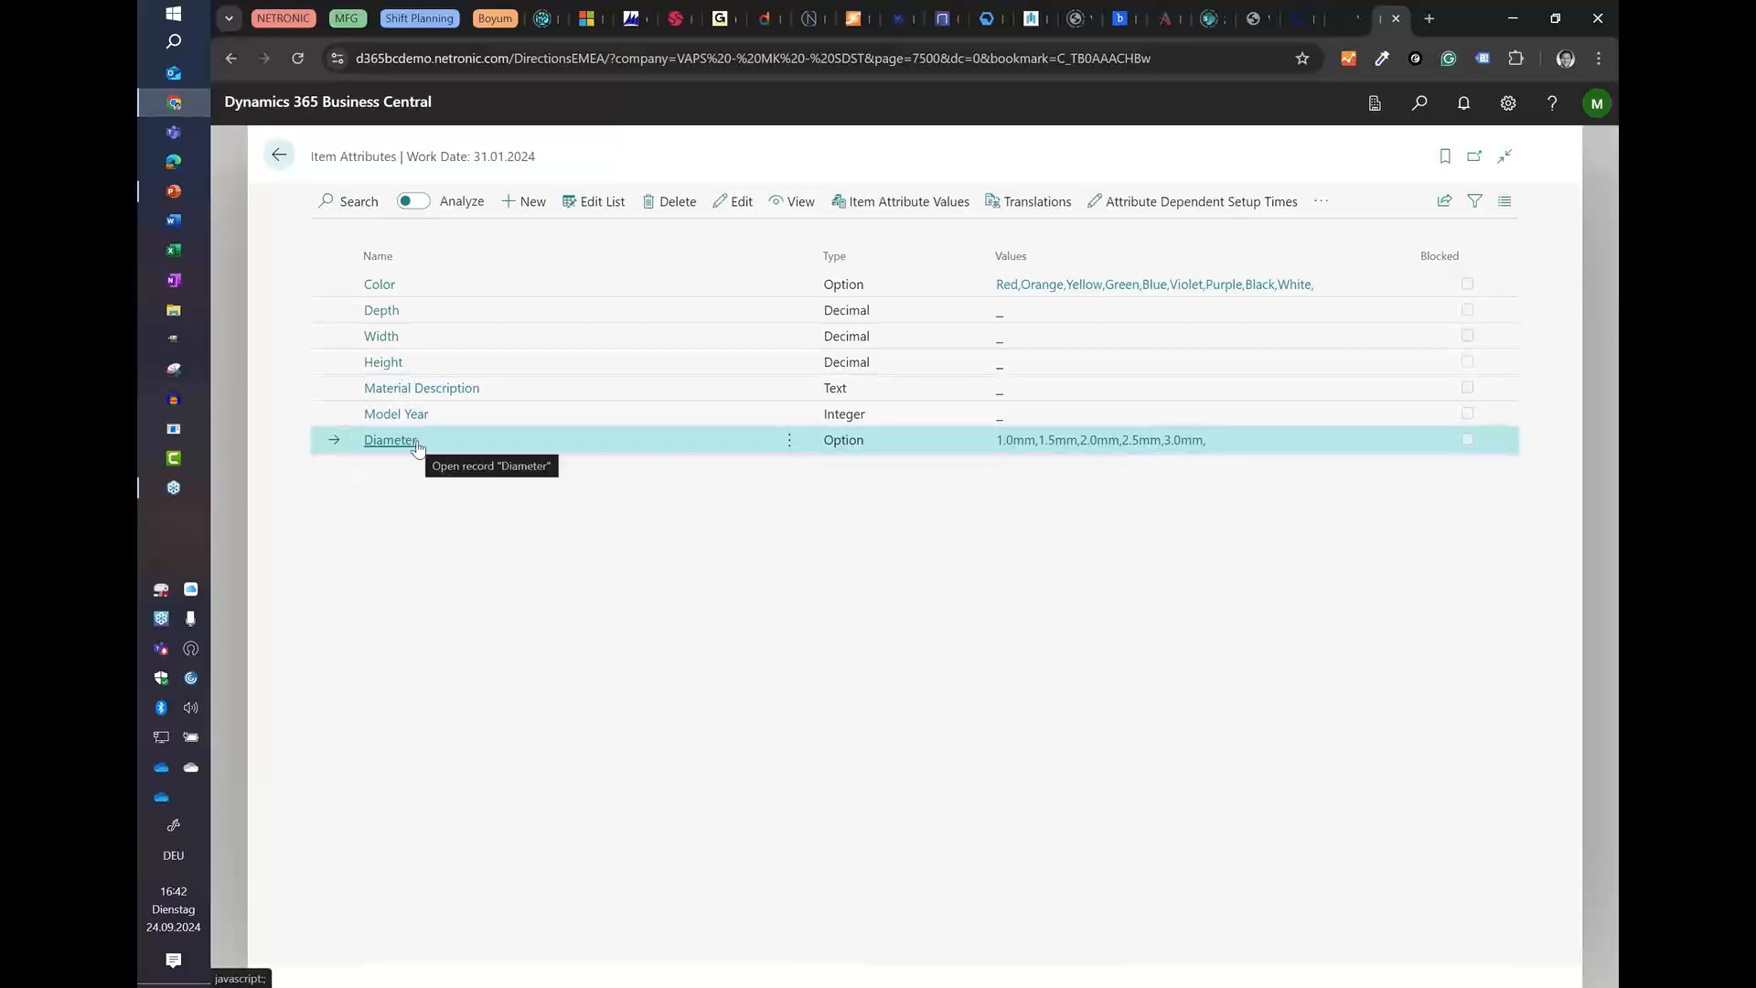
{"action": "left_click", "coordinate": [1124, 201]}
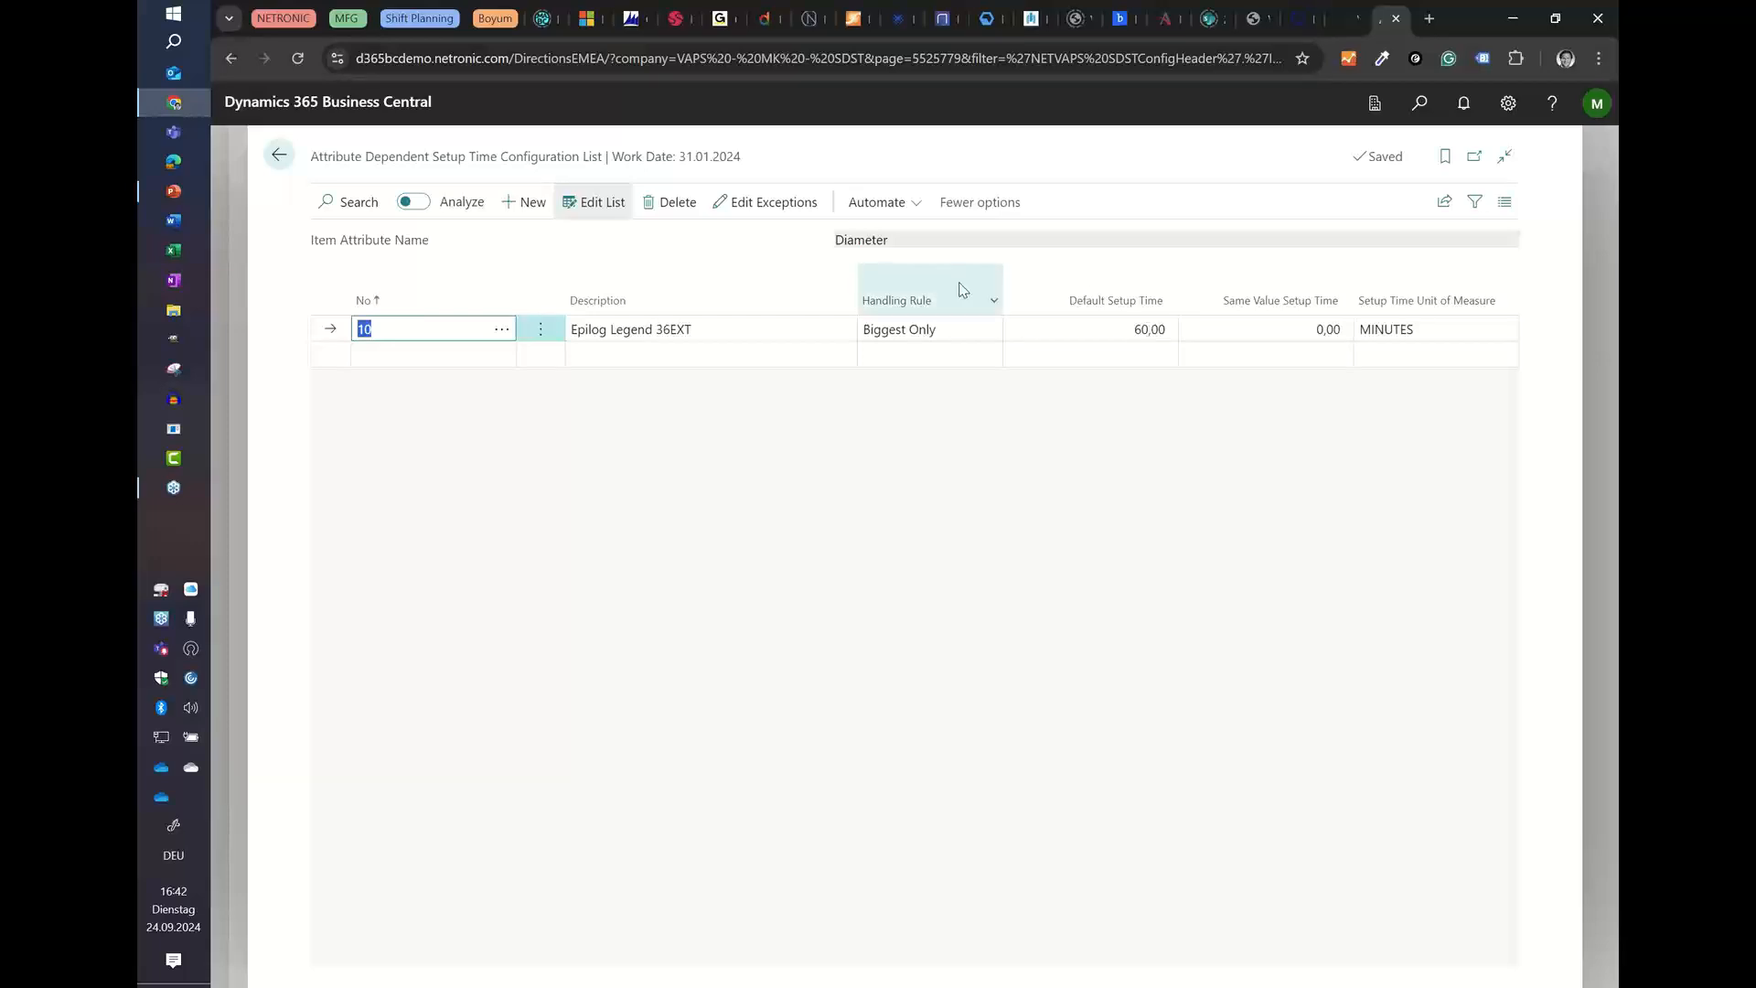
Step: Review the setup time exceptions list for the Diameter configuration again and return to the Item Attributes list
{"action": "left_click", "coordinate": [771, 219]}
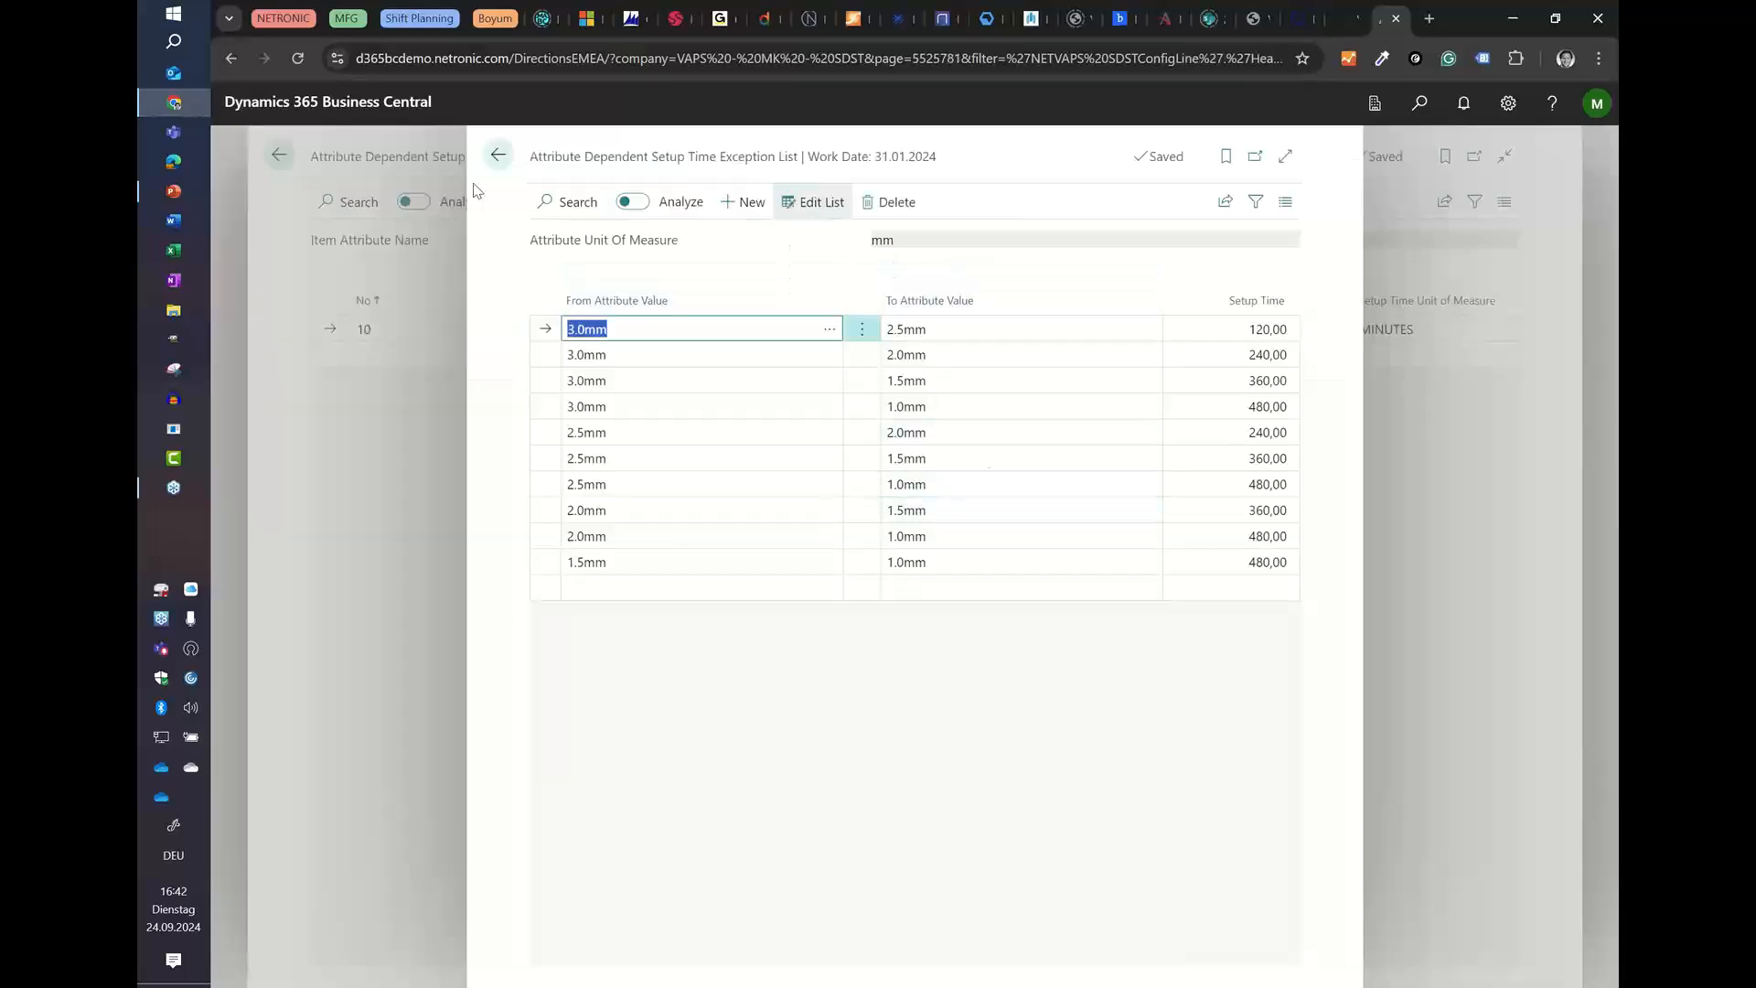
{"action": "left_click", "coordinate": [489, 160]}
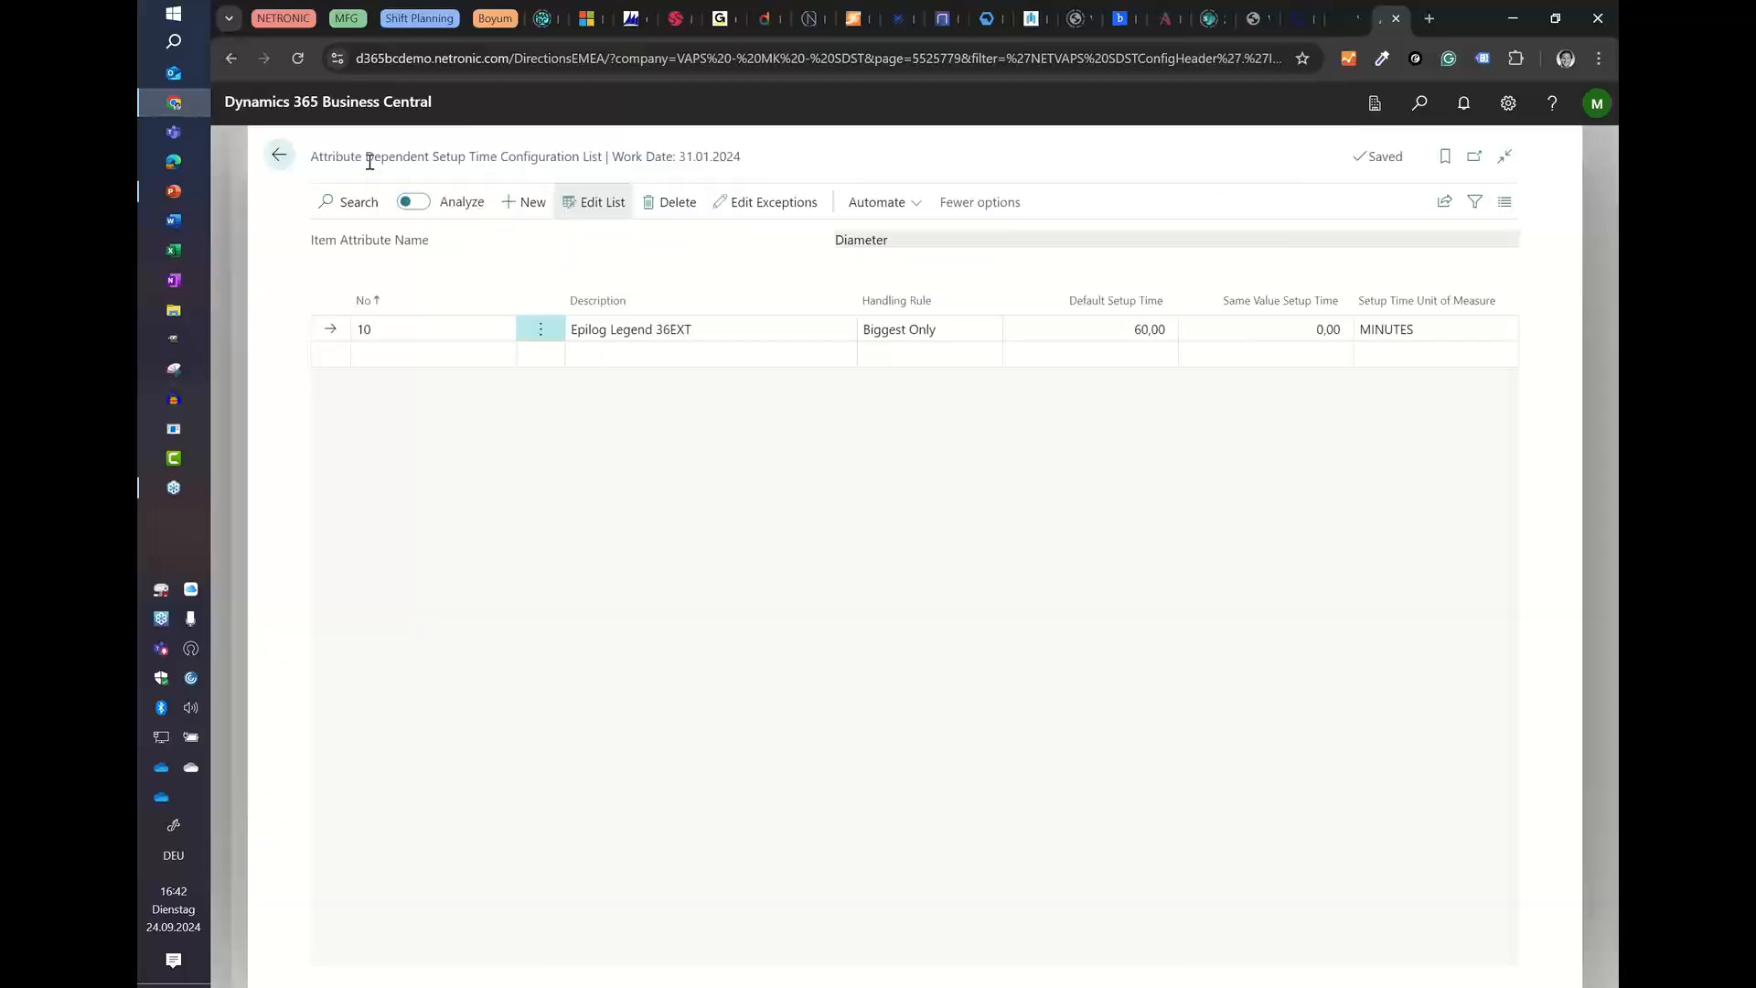
{"action": "left_click", "coordinate": [277, 157]}
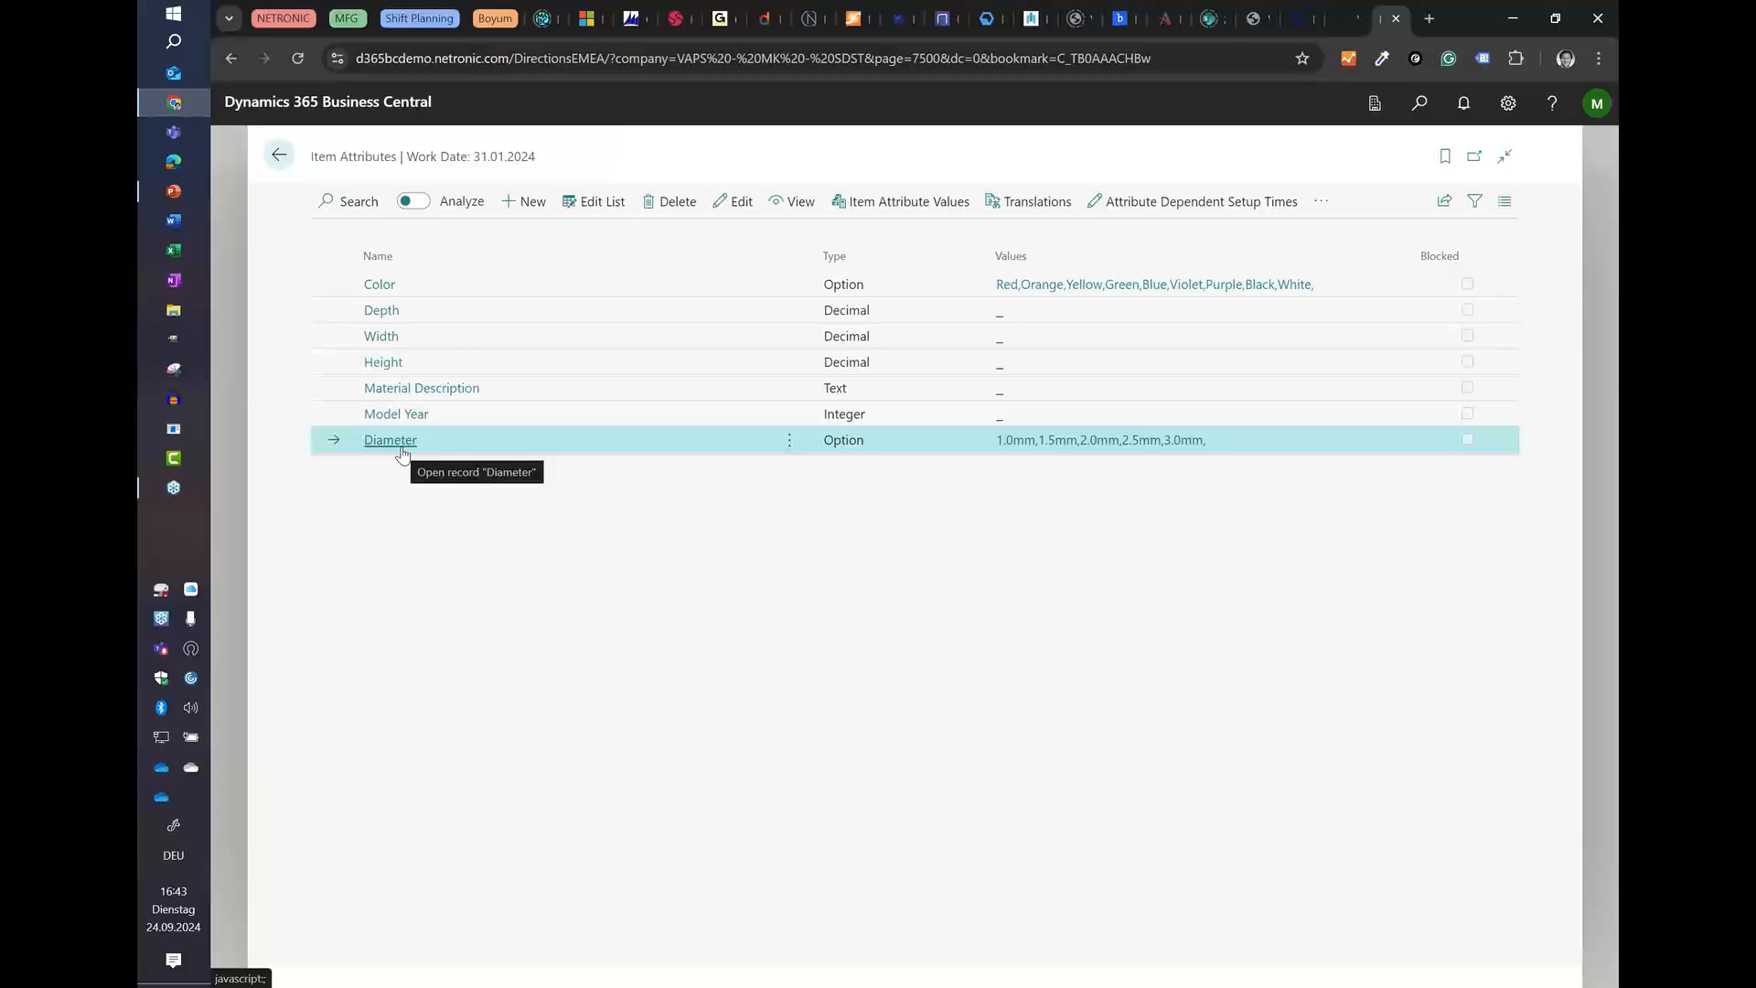
Step: Examine the WC/MC Attribute SDST Association for Diameter and compare its configuration number with the attribute's setup time configuration list
{"action": "left_click", "coordinate": [1319, 205]}
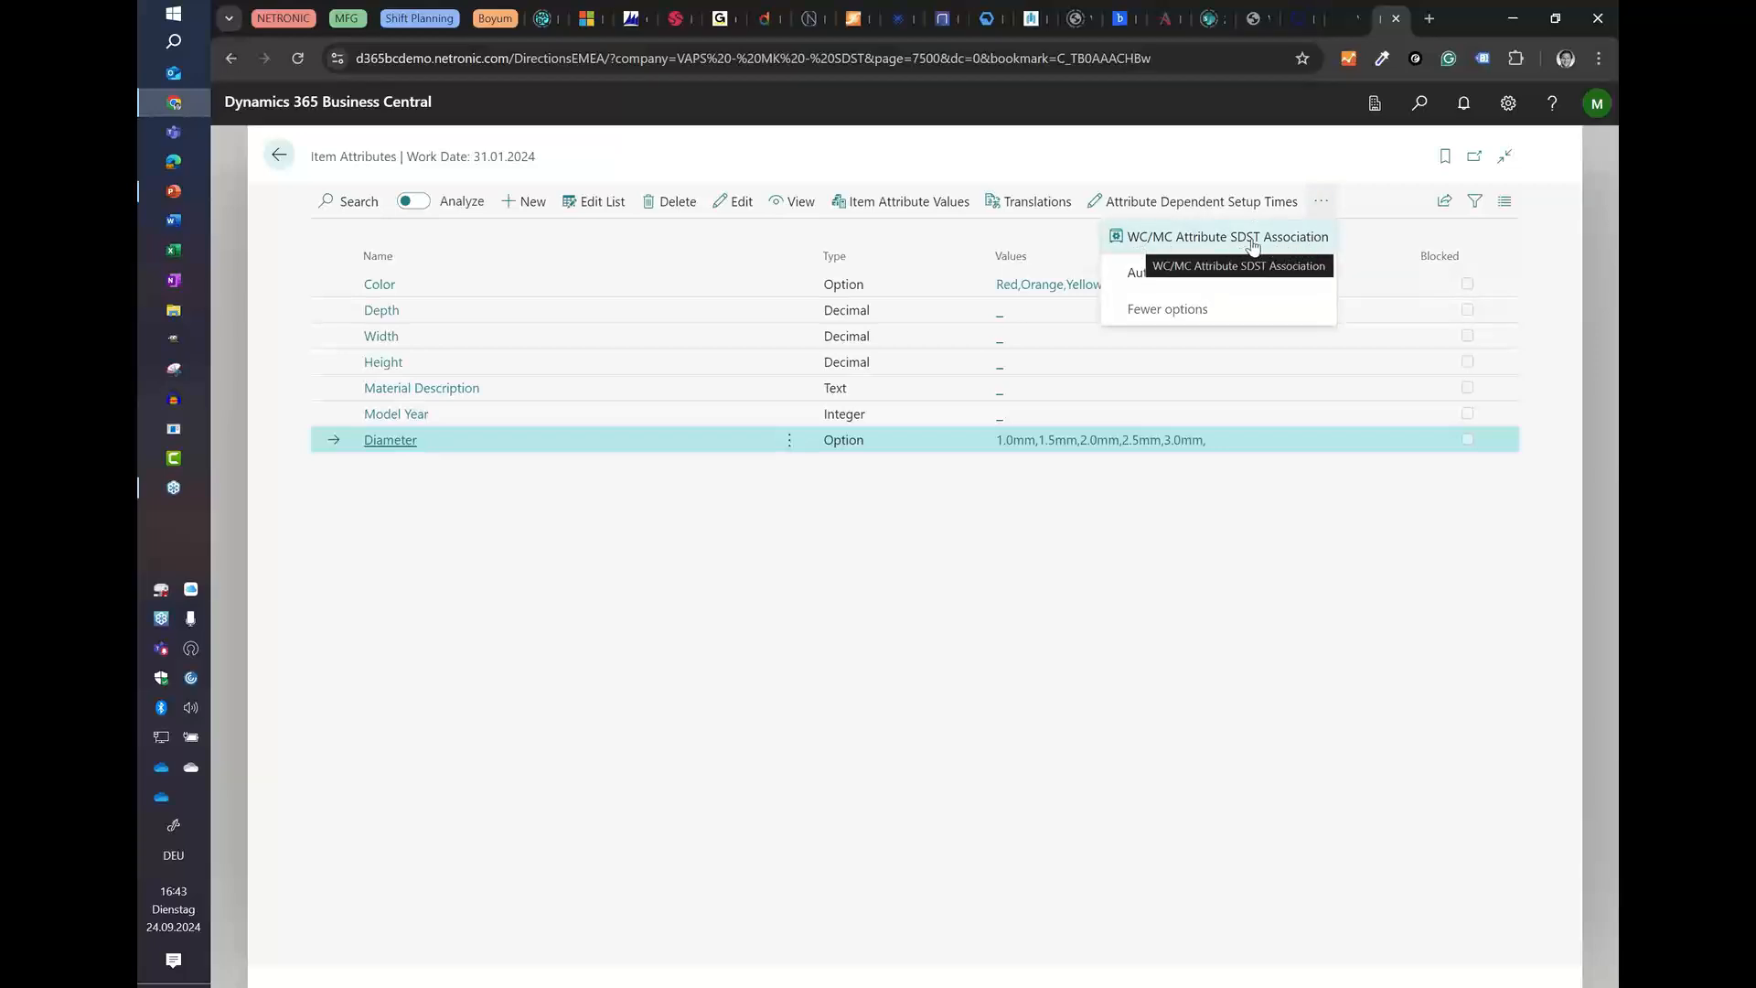
{"action": "left_click", "coordinate": [1171, 244]}
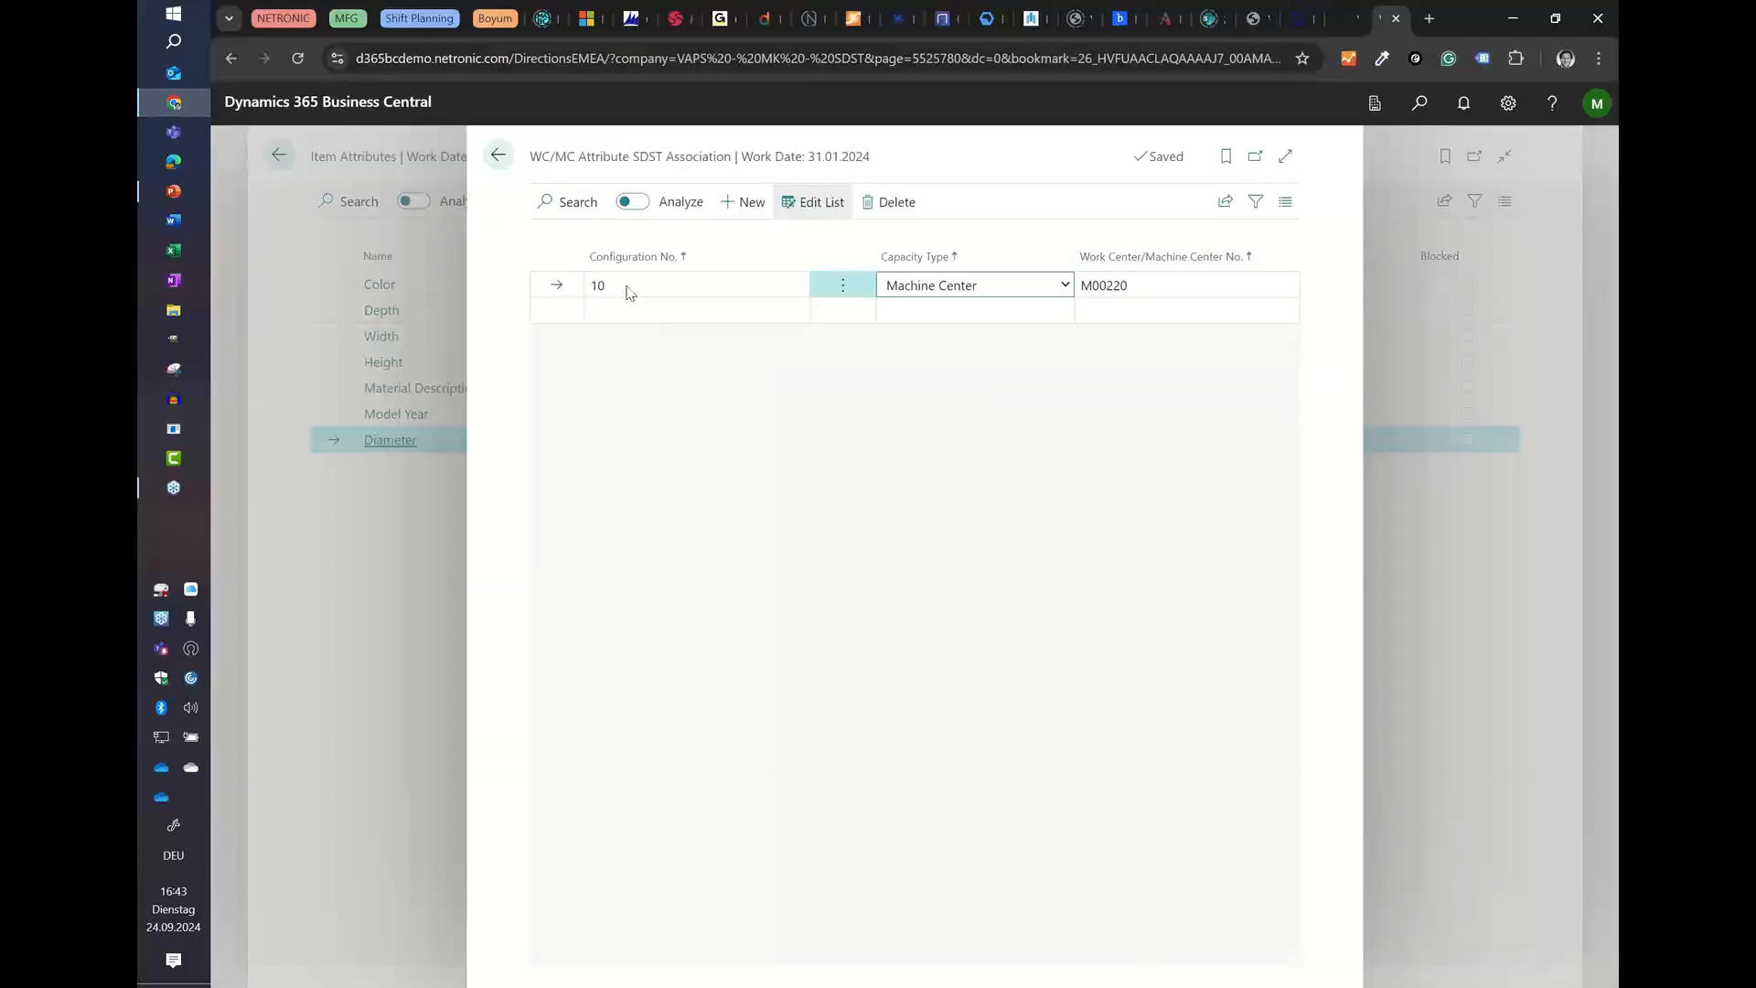
{"action": "key", "text": "Escape"}
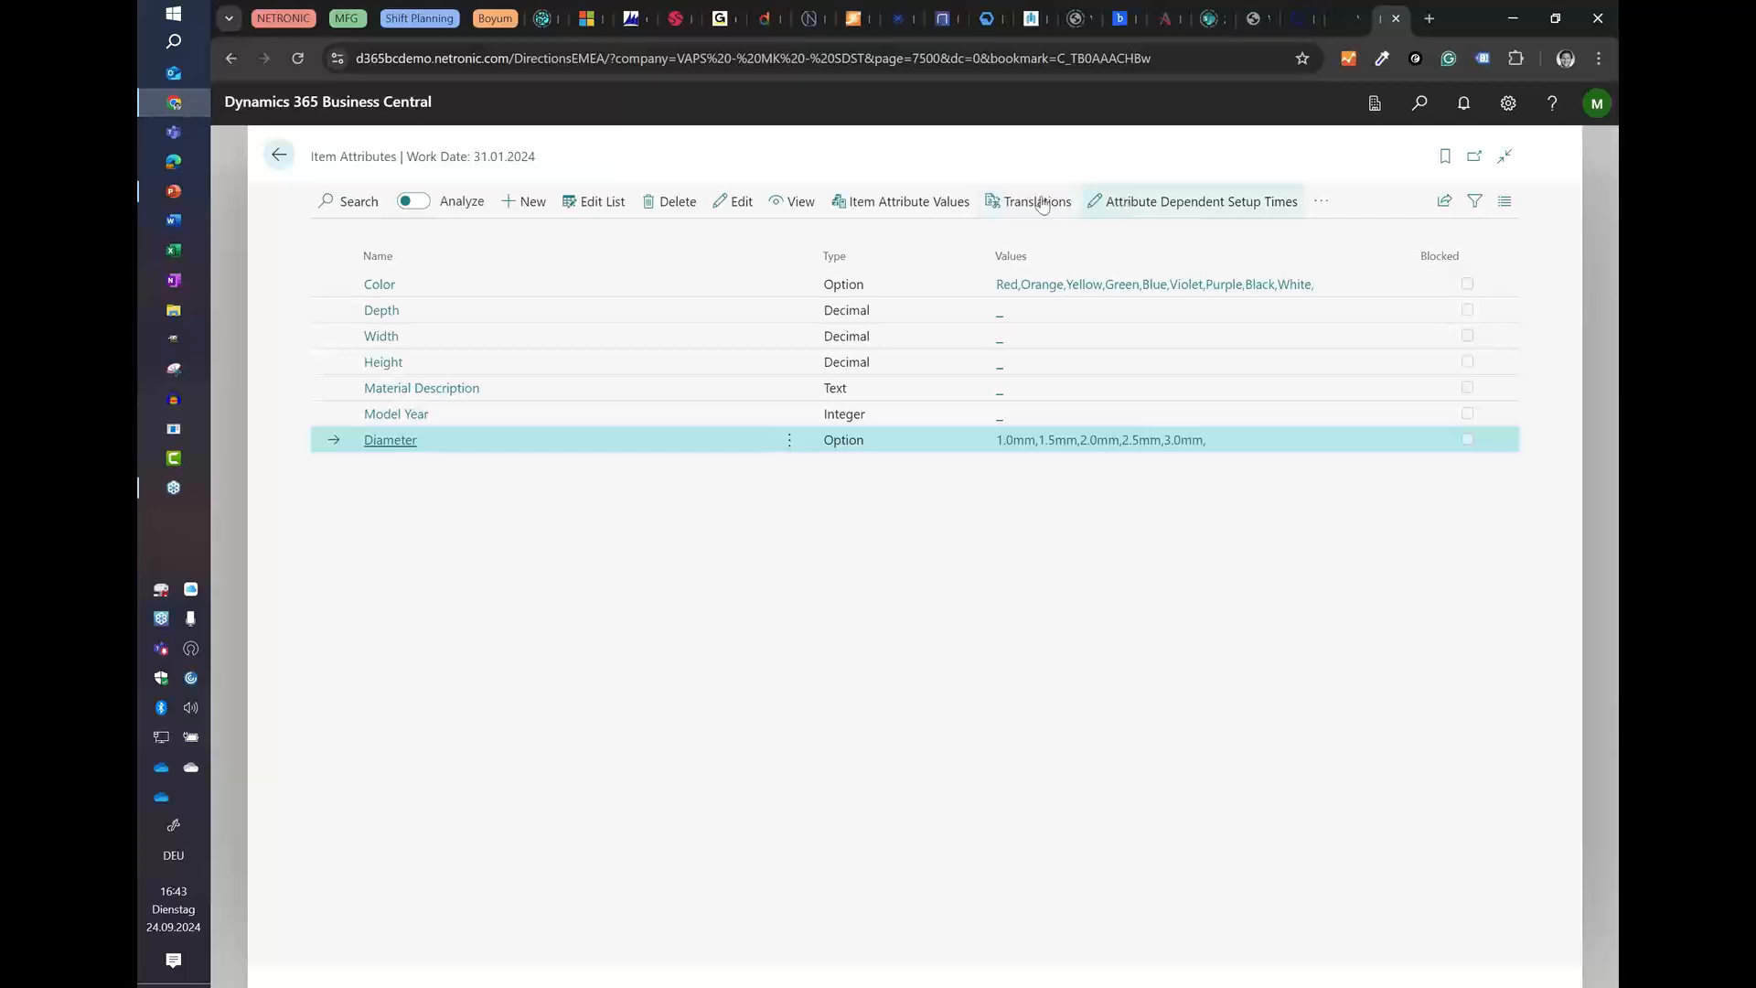
{"action": "left_click", "coordinate": [1126, 203]}
{"action": "left_click", "coordinate": [279, 155]}
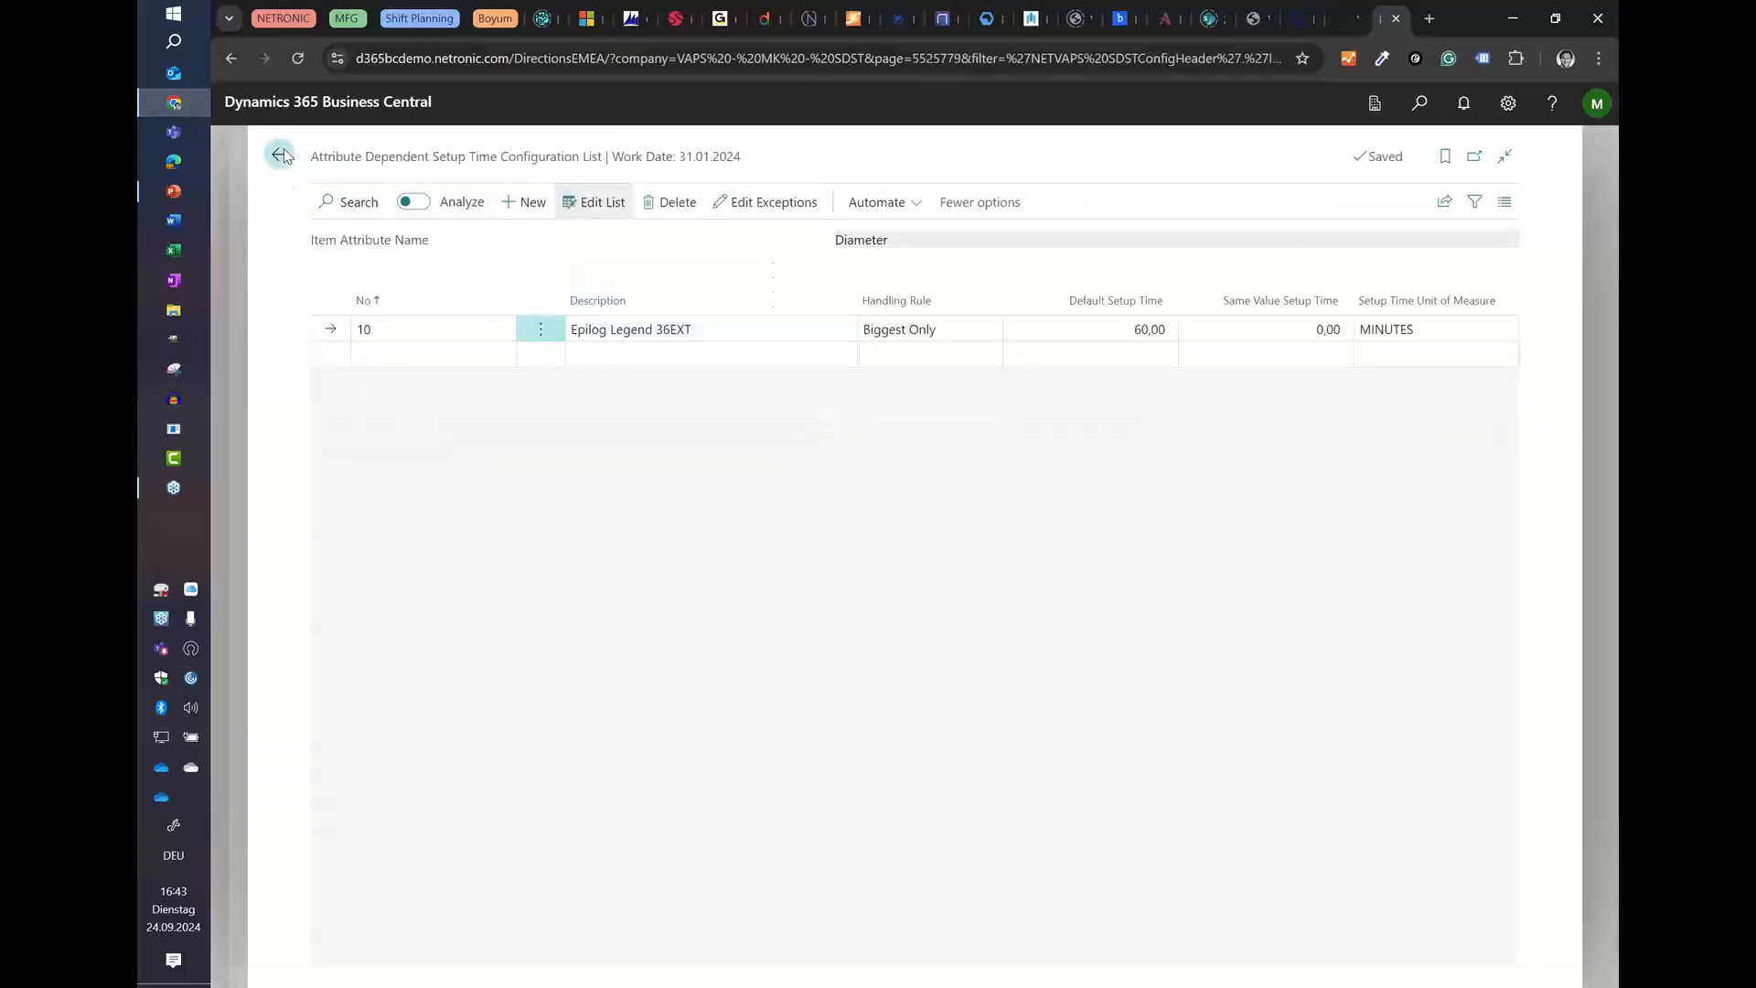
Step: Reopen the WC/MC Attribute SDST Association and look up the machine center assigned to configuration 10, then return to Item Attributes
{"action": "left_click", "coordinate": [1322, 201]}
{"action": "left_click", "coordinate": [1278, 249]}
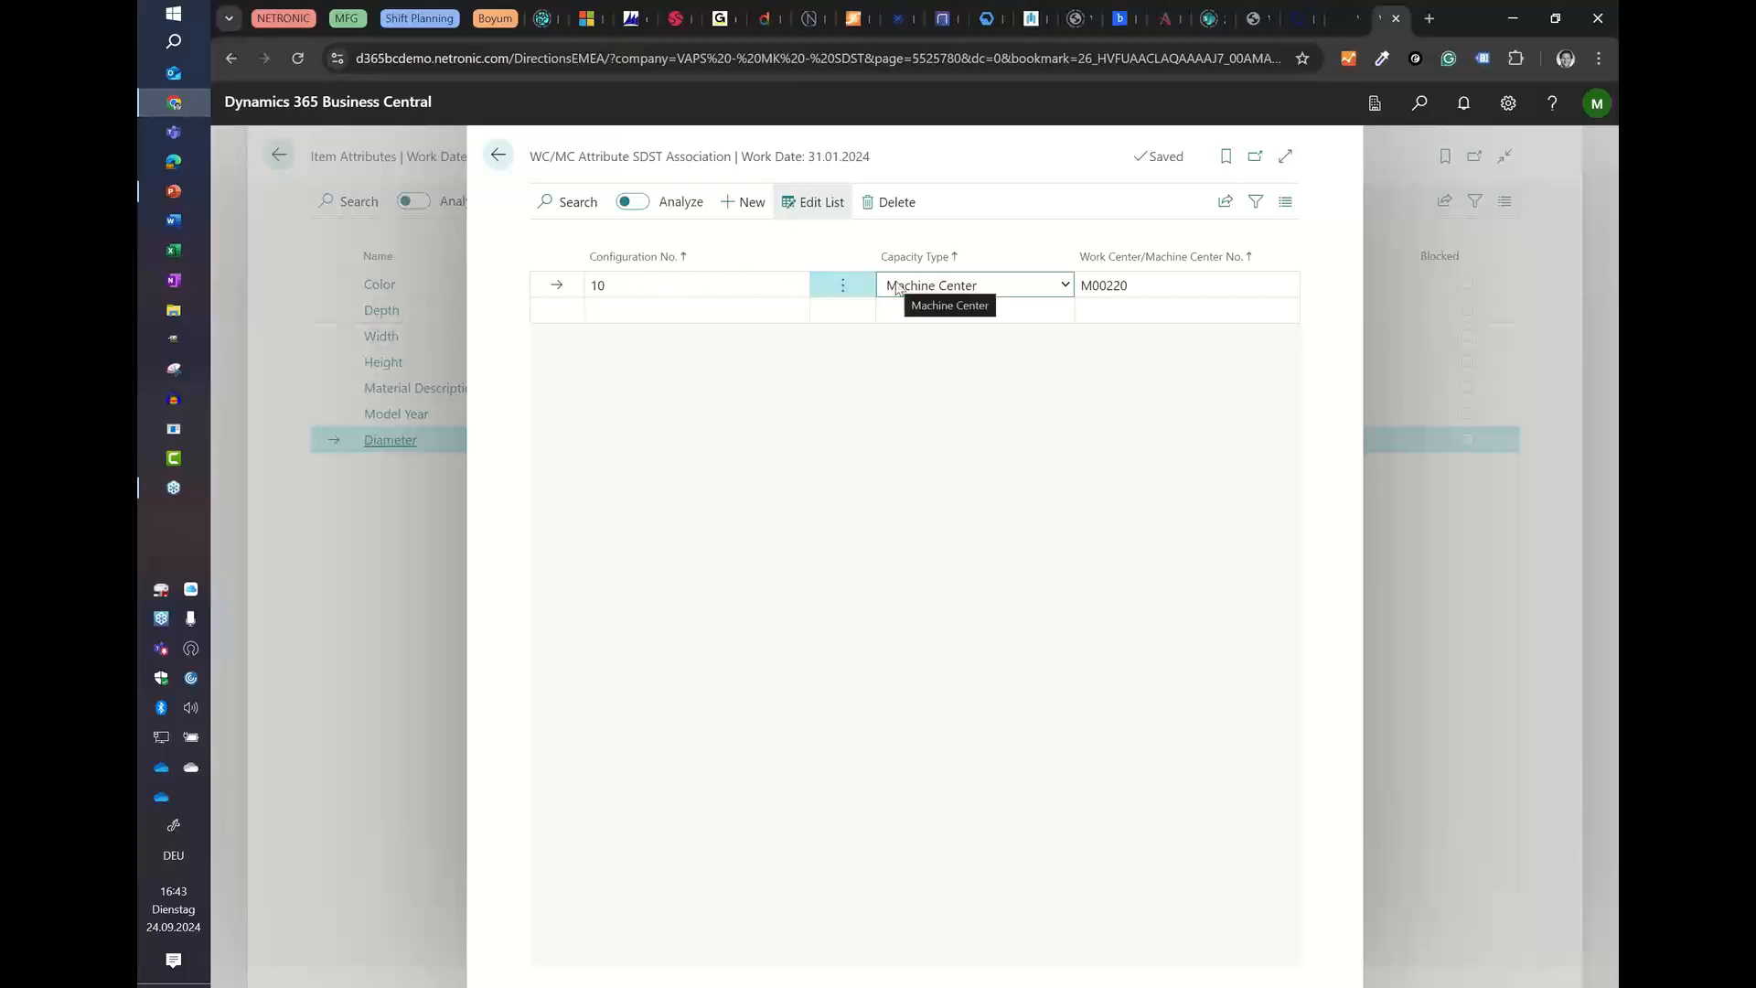
{"action": "left_click", "coordinate": [1171, 288]}
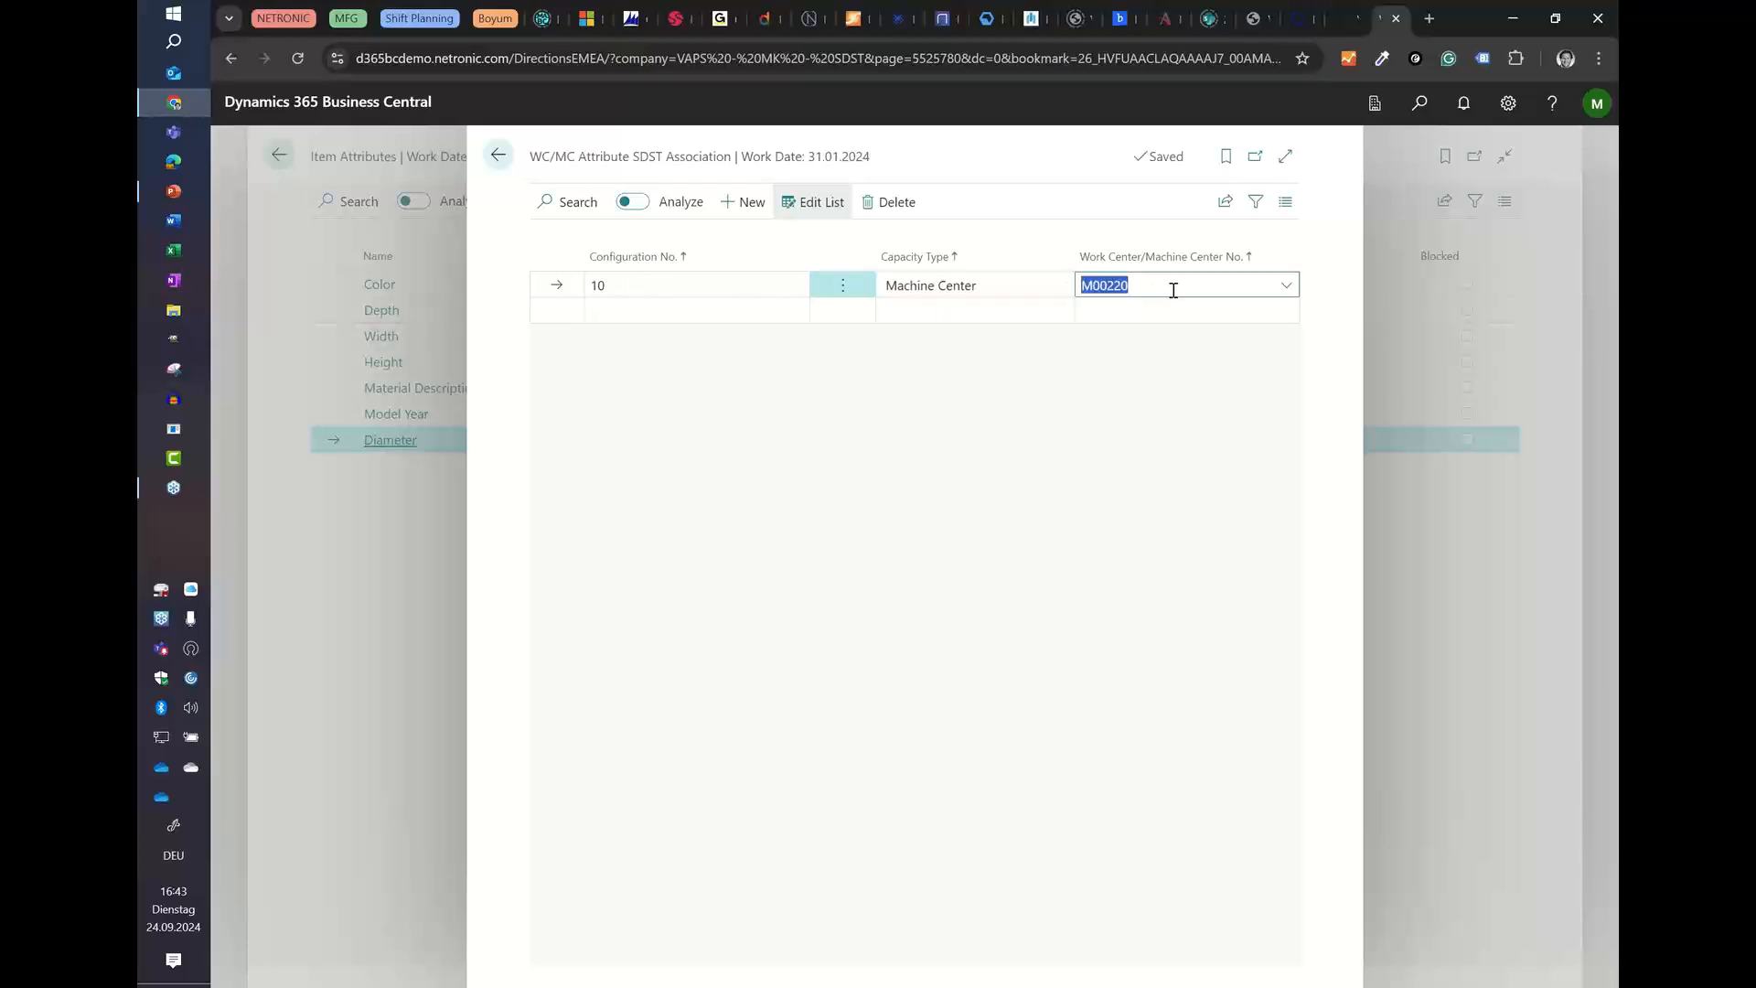
{"action": "left_click", "coordinate": [1288, 286]}
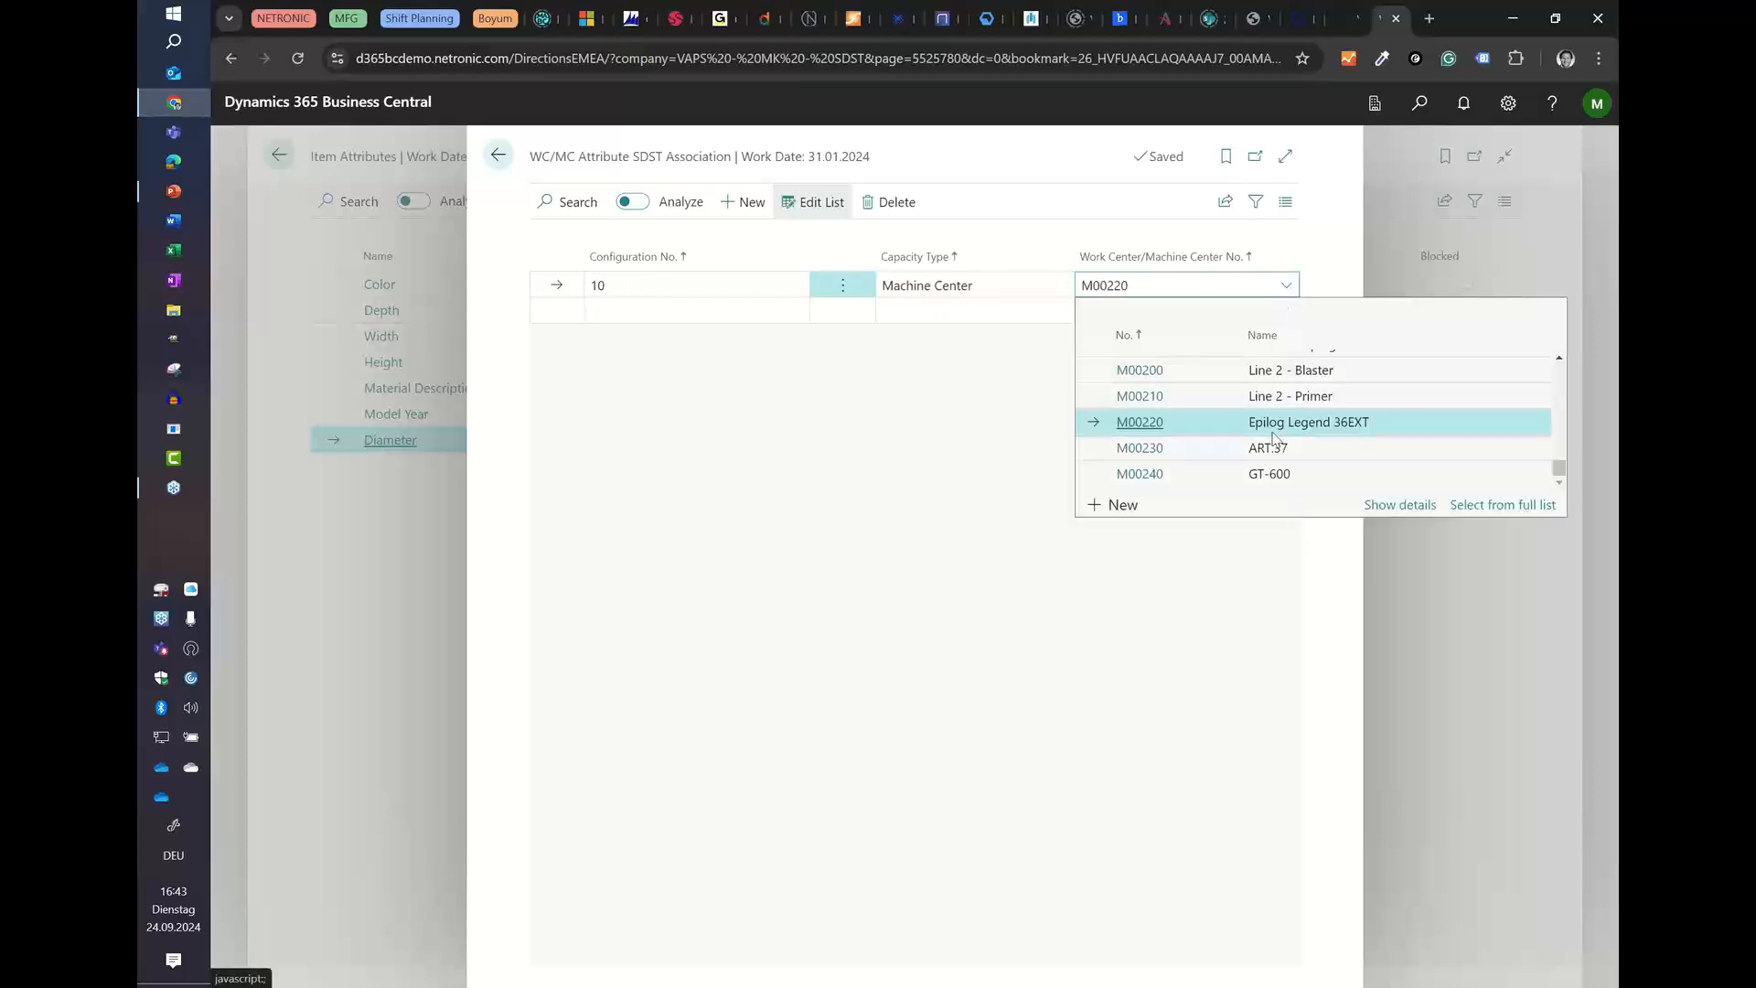
{"action": "left_click", "coordinate": [1083, 218]}
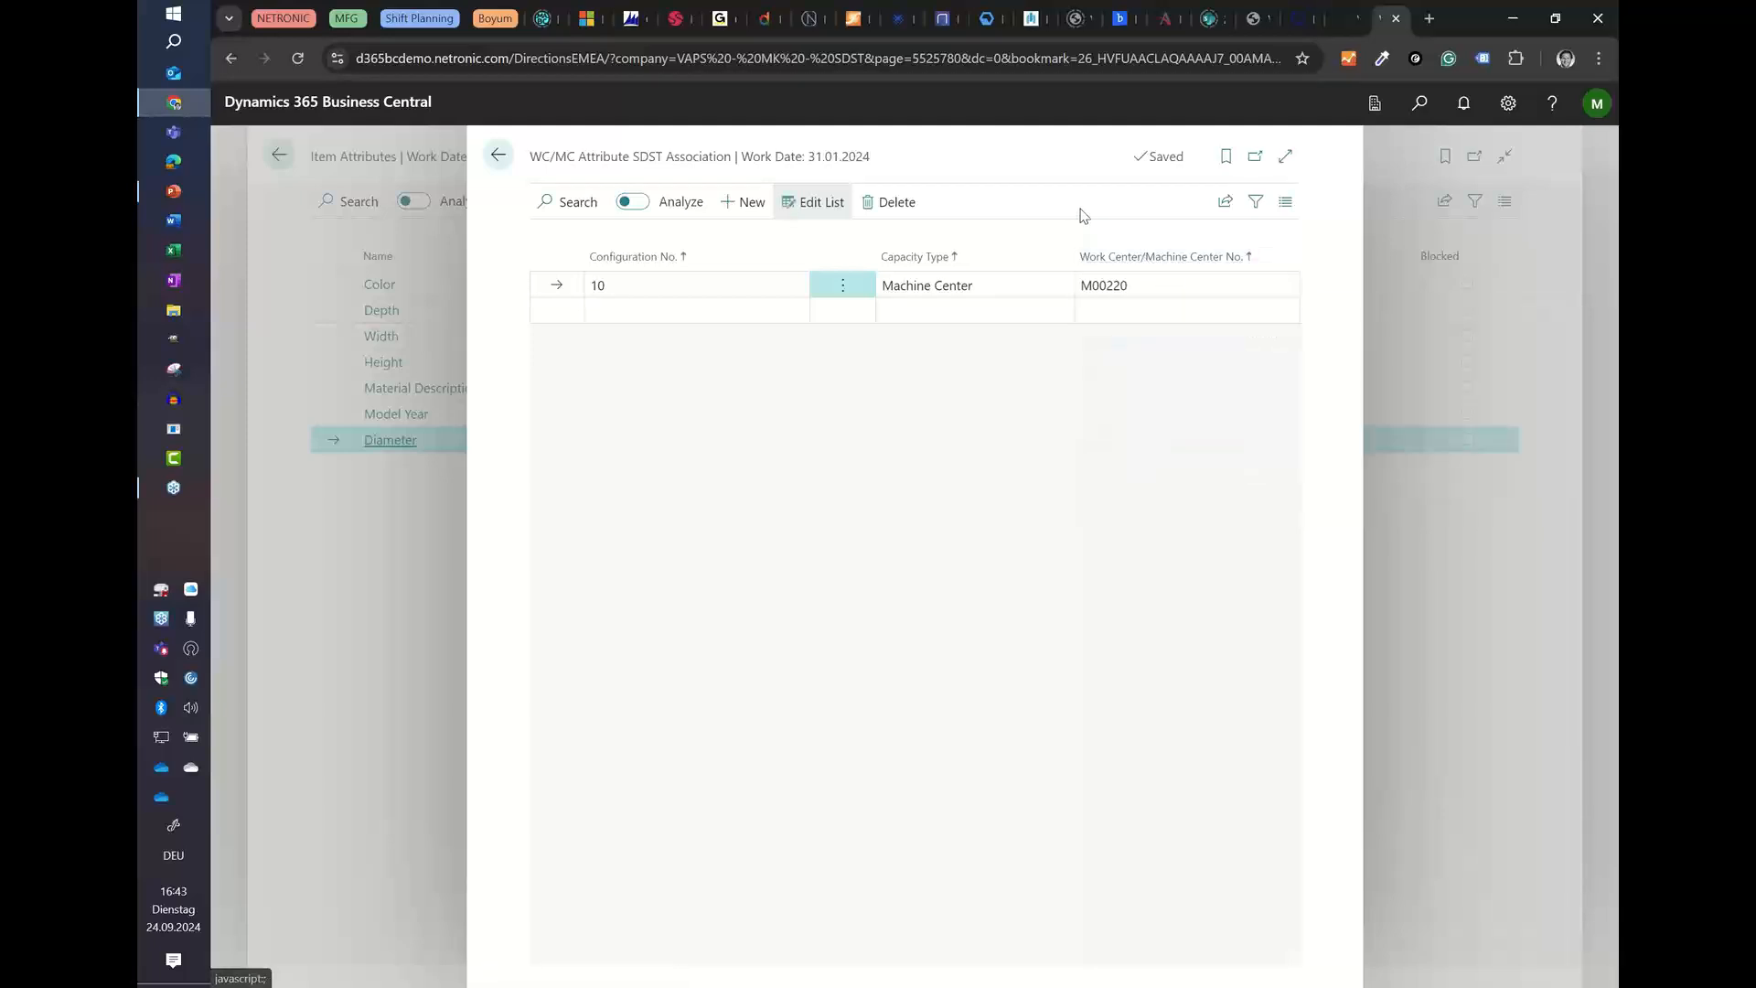
{"action": "left_click", "coordinate": [509, 163]}
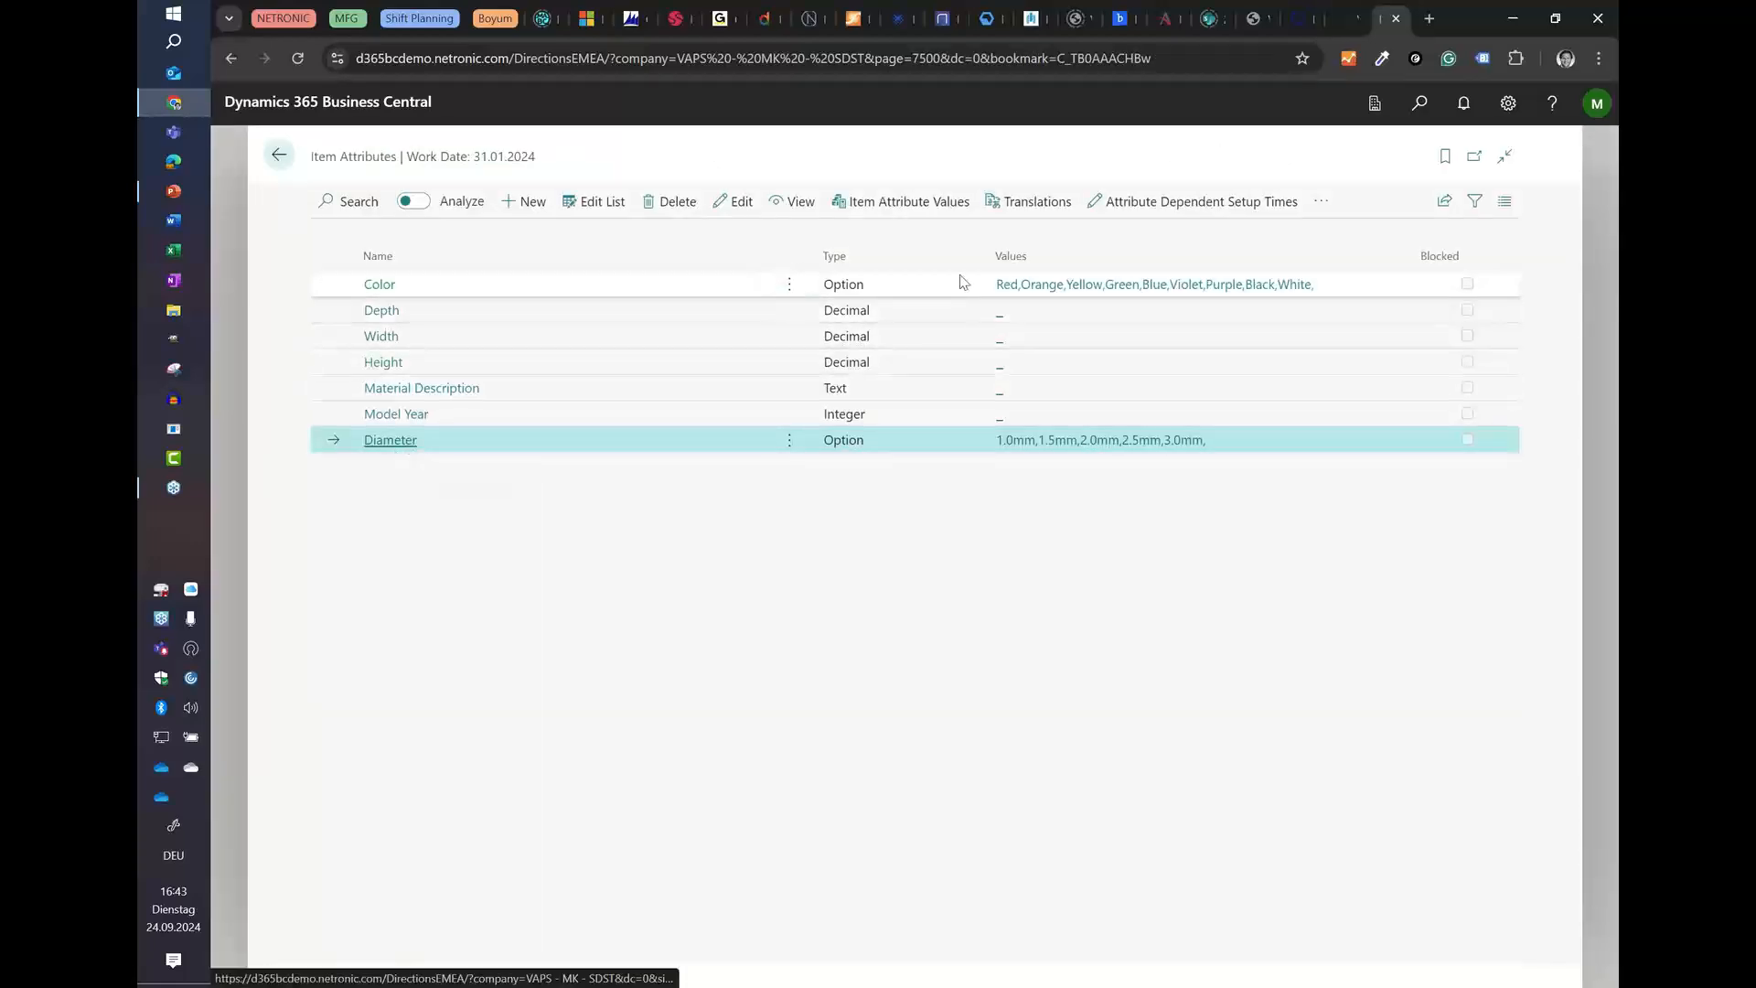
Step: Recheck Diameter's handling rule and its exceptions between diameter values, ending on the Item Attributes list
{"action": "left_click", "coordinate": [1123, 203]}
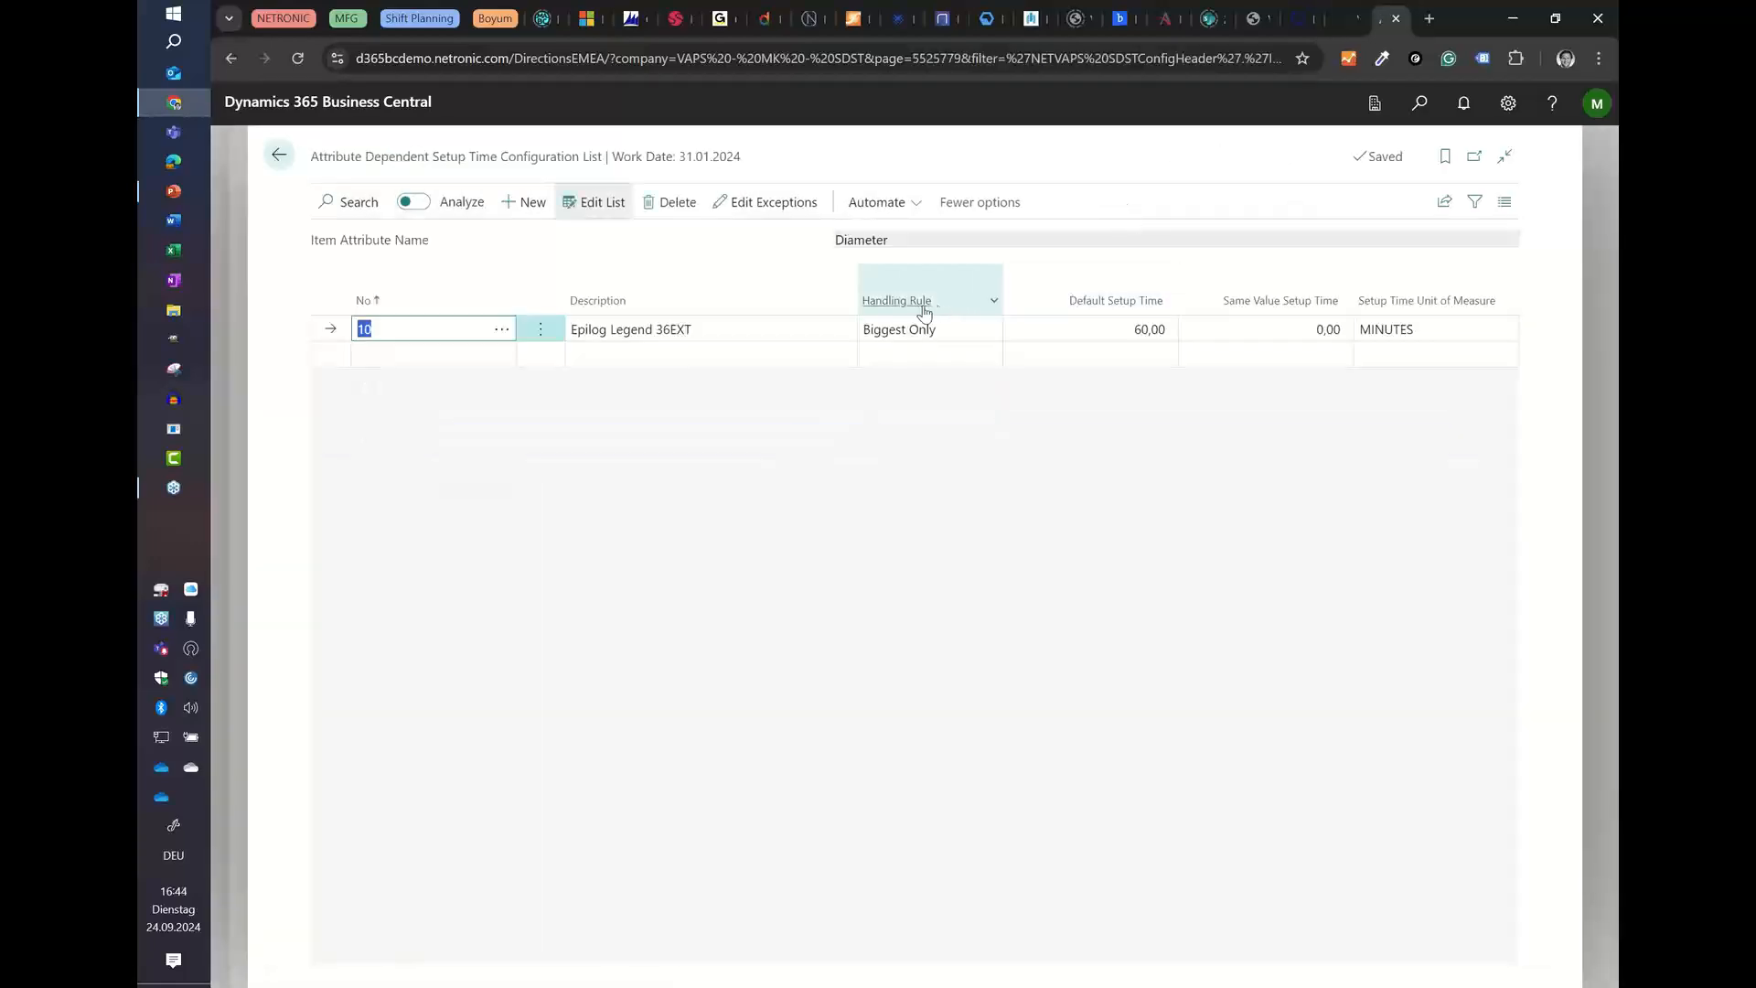
{"action": "left_click", "coordinate": [279, 155]}
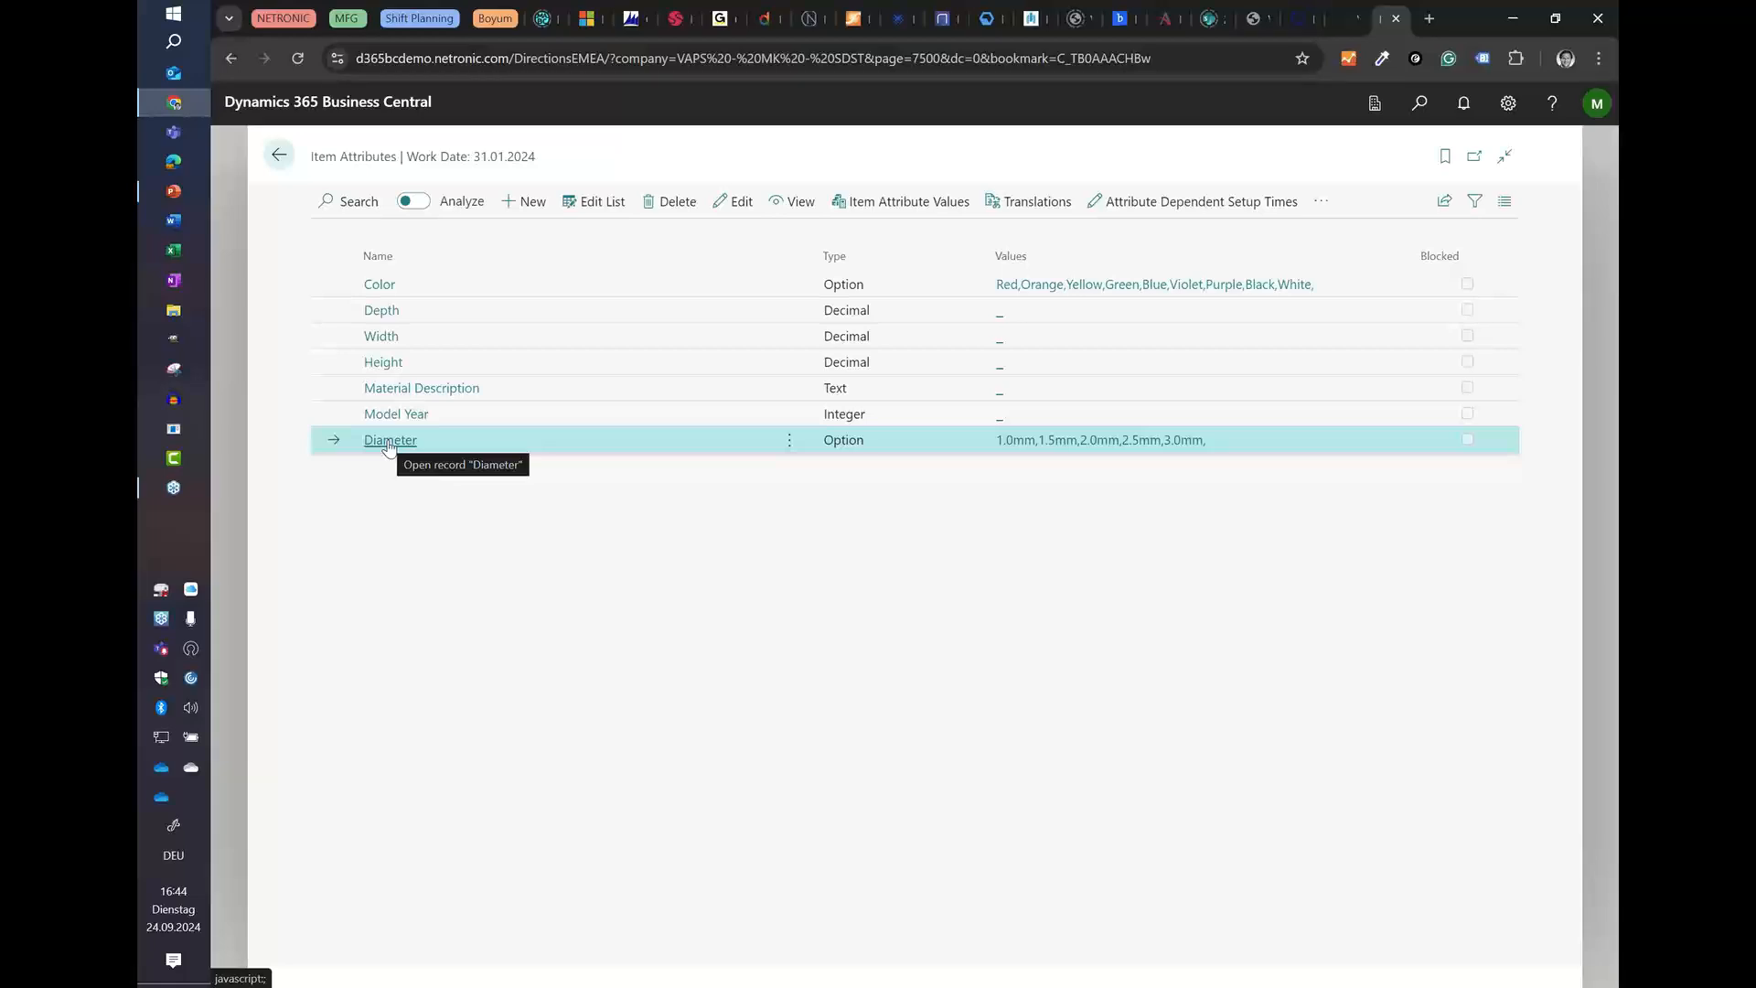
{"action": "left_click", "coordinate": [1110, 206]}
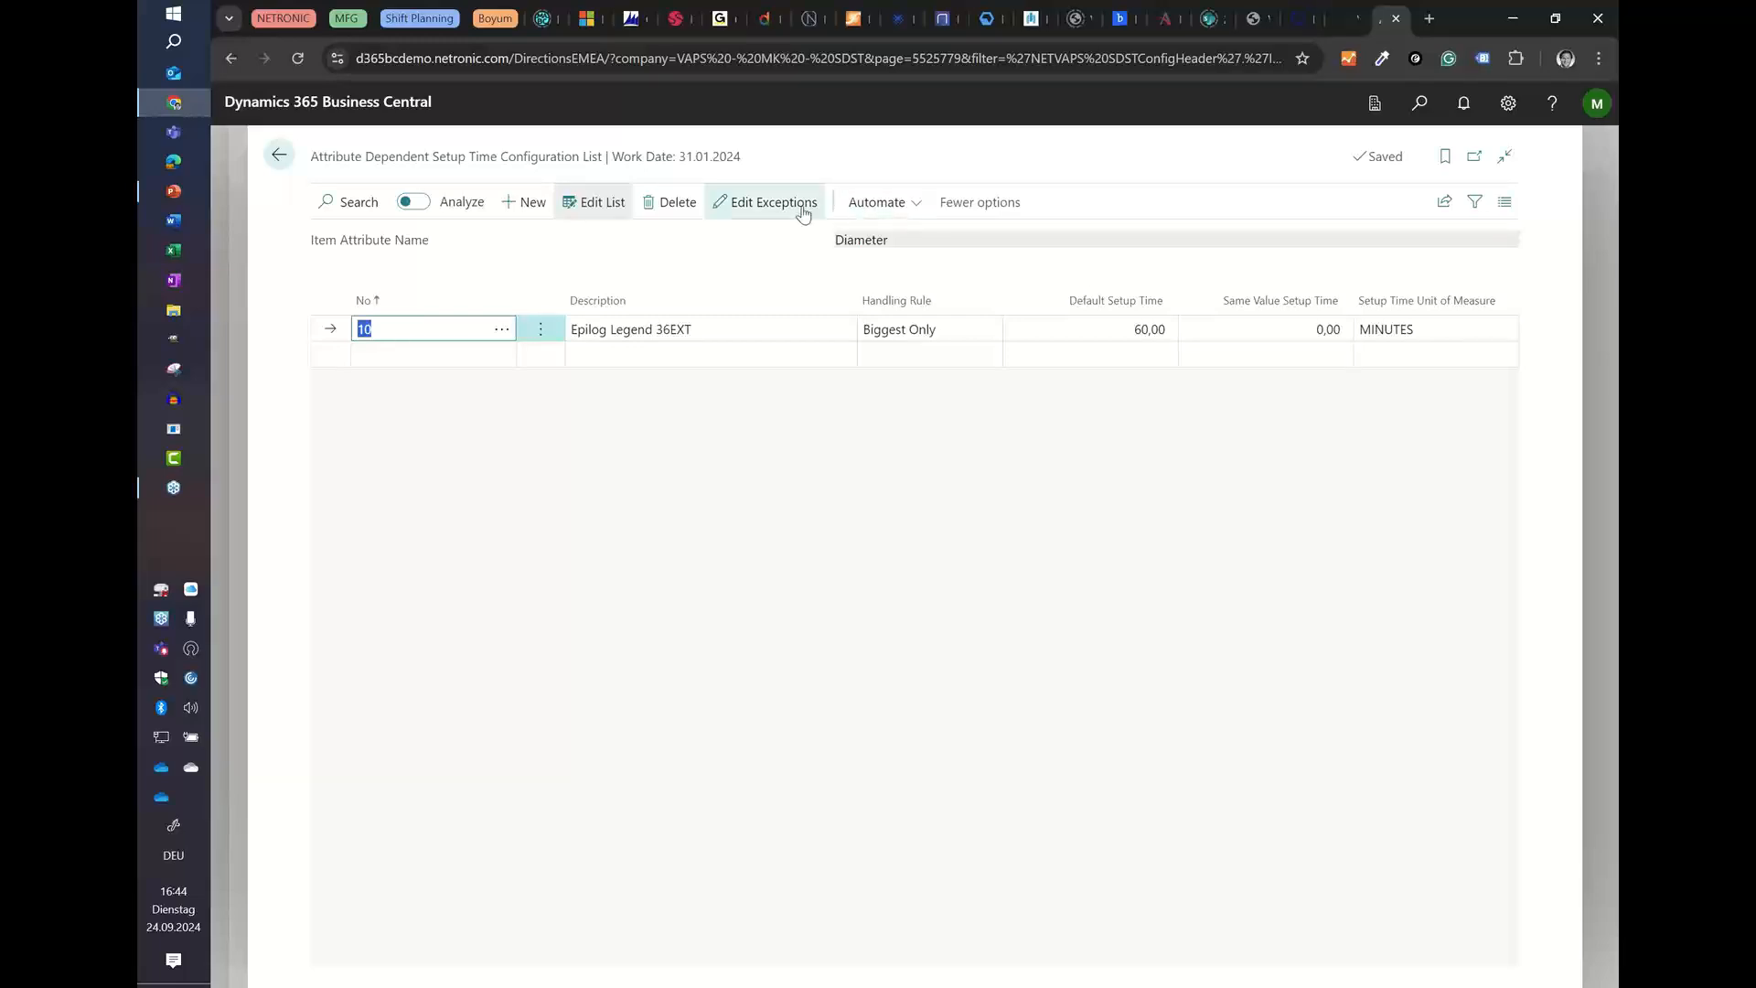
{"action": "left_click", "coordinate": [801, 205]}
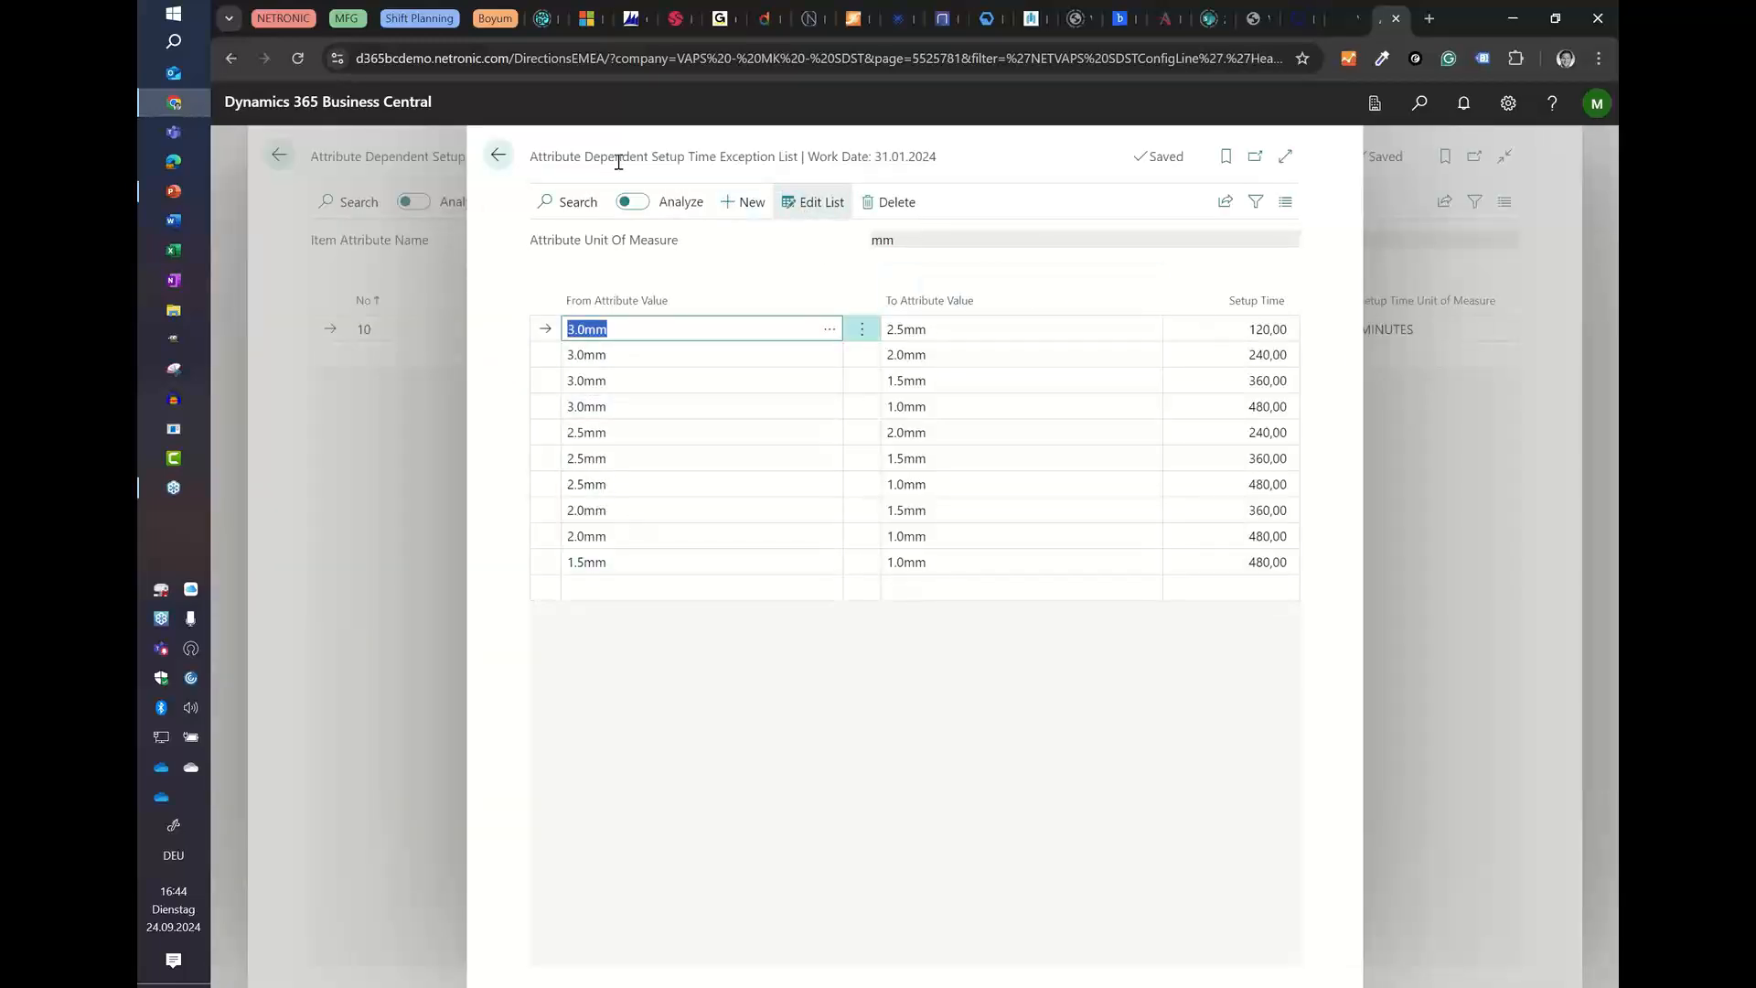
{"action": "left_click", "coordinate": [497, 155]}
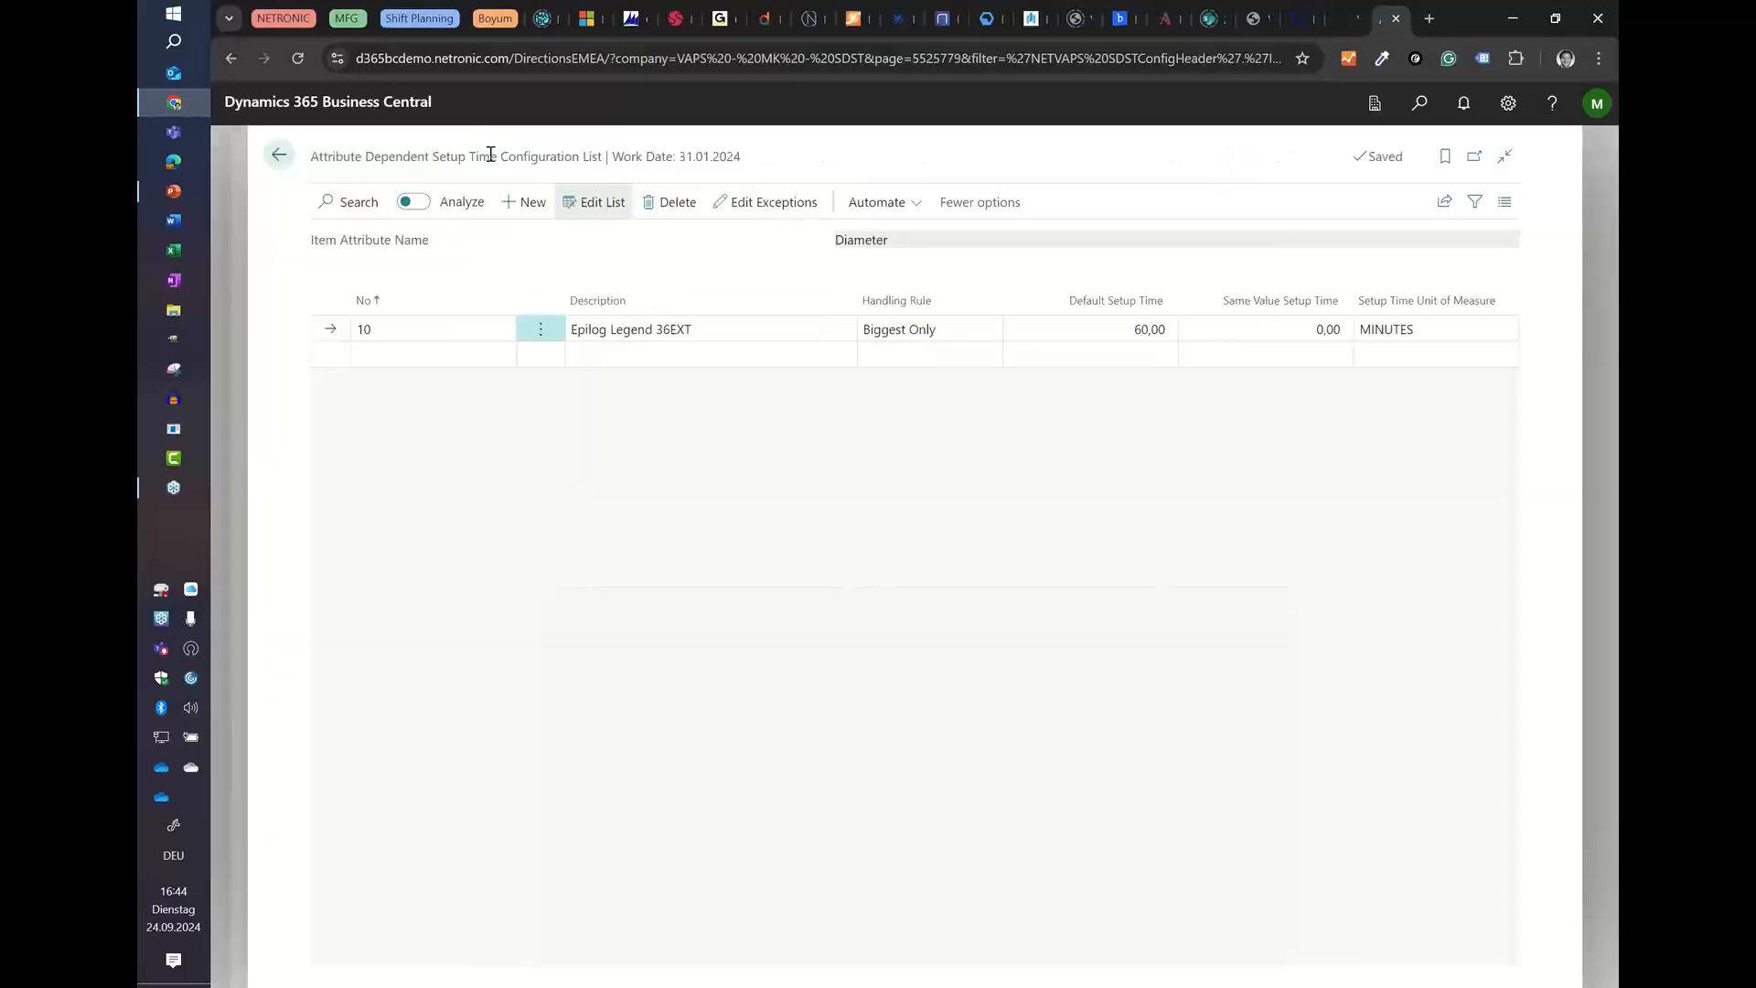
{"action": "left_click", "coordinate": [278, 154]}
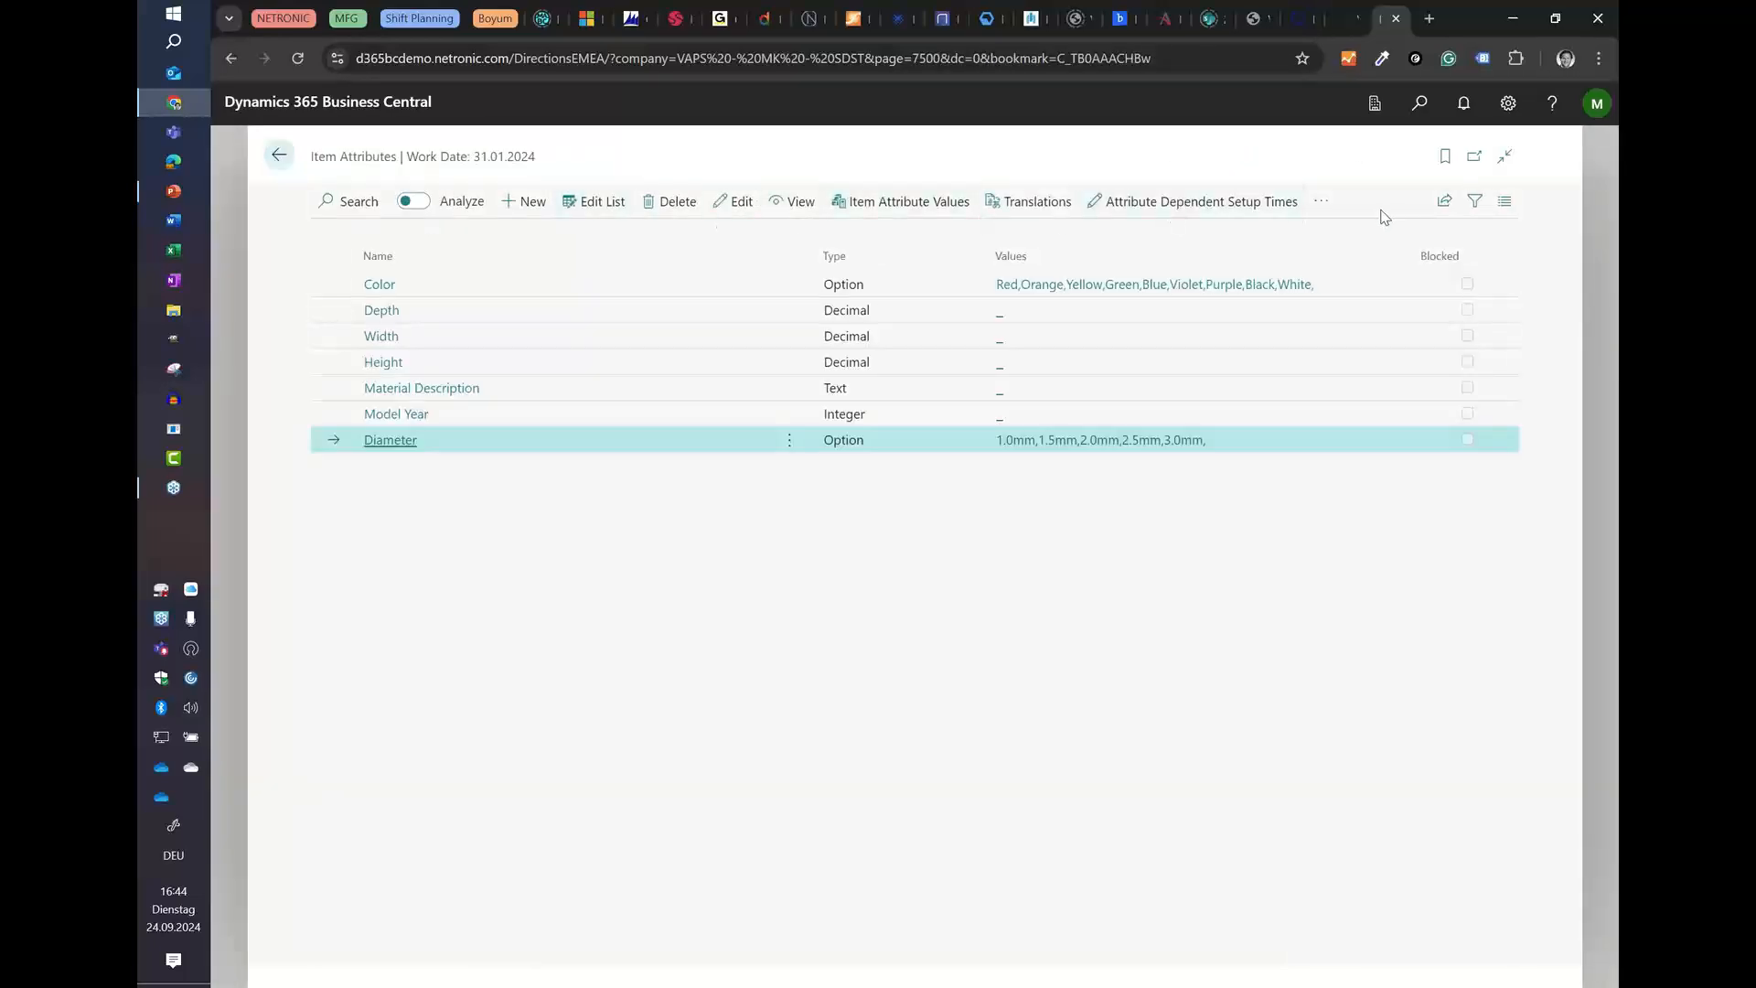
{"action": "left_click", "coordinate": [1326, 206]}
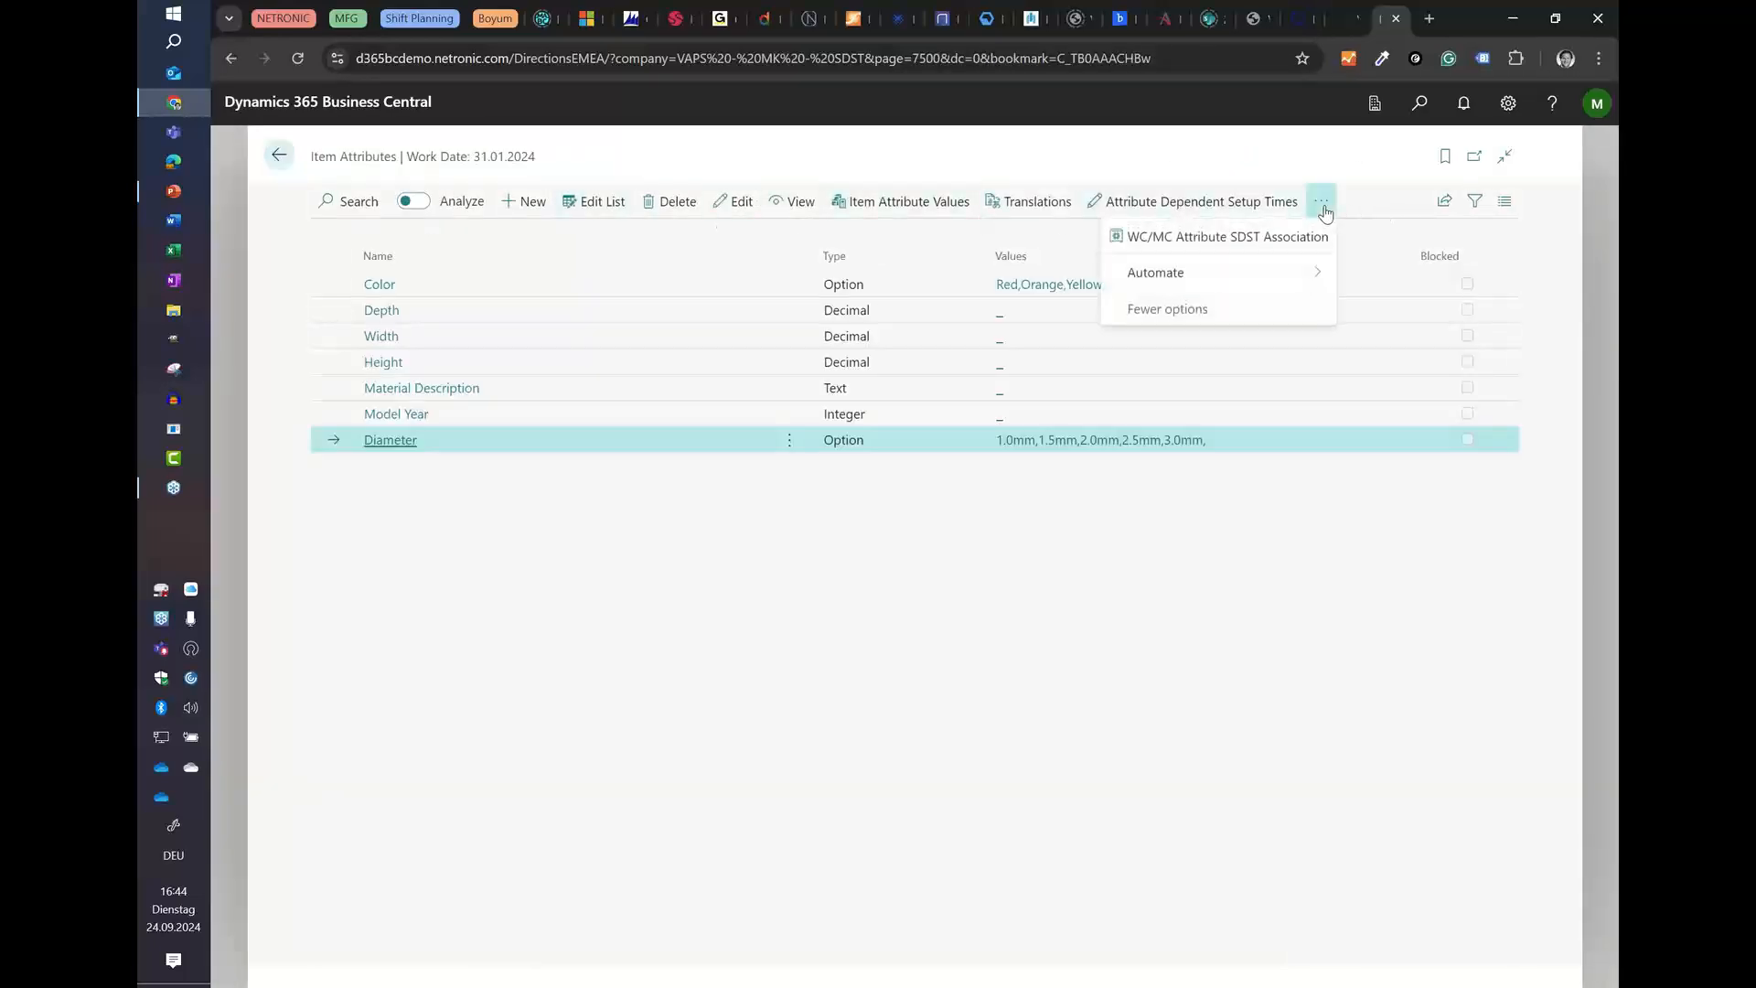
{"action": "left_click", "coordinate": [1299, 167]}
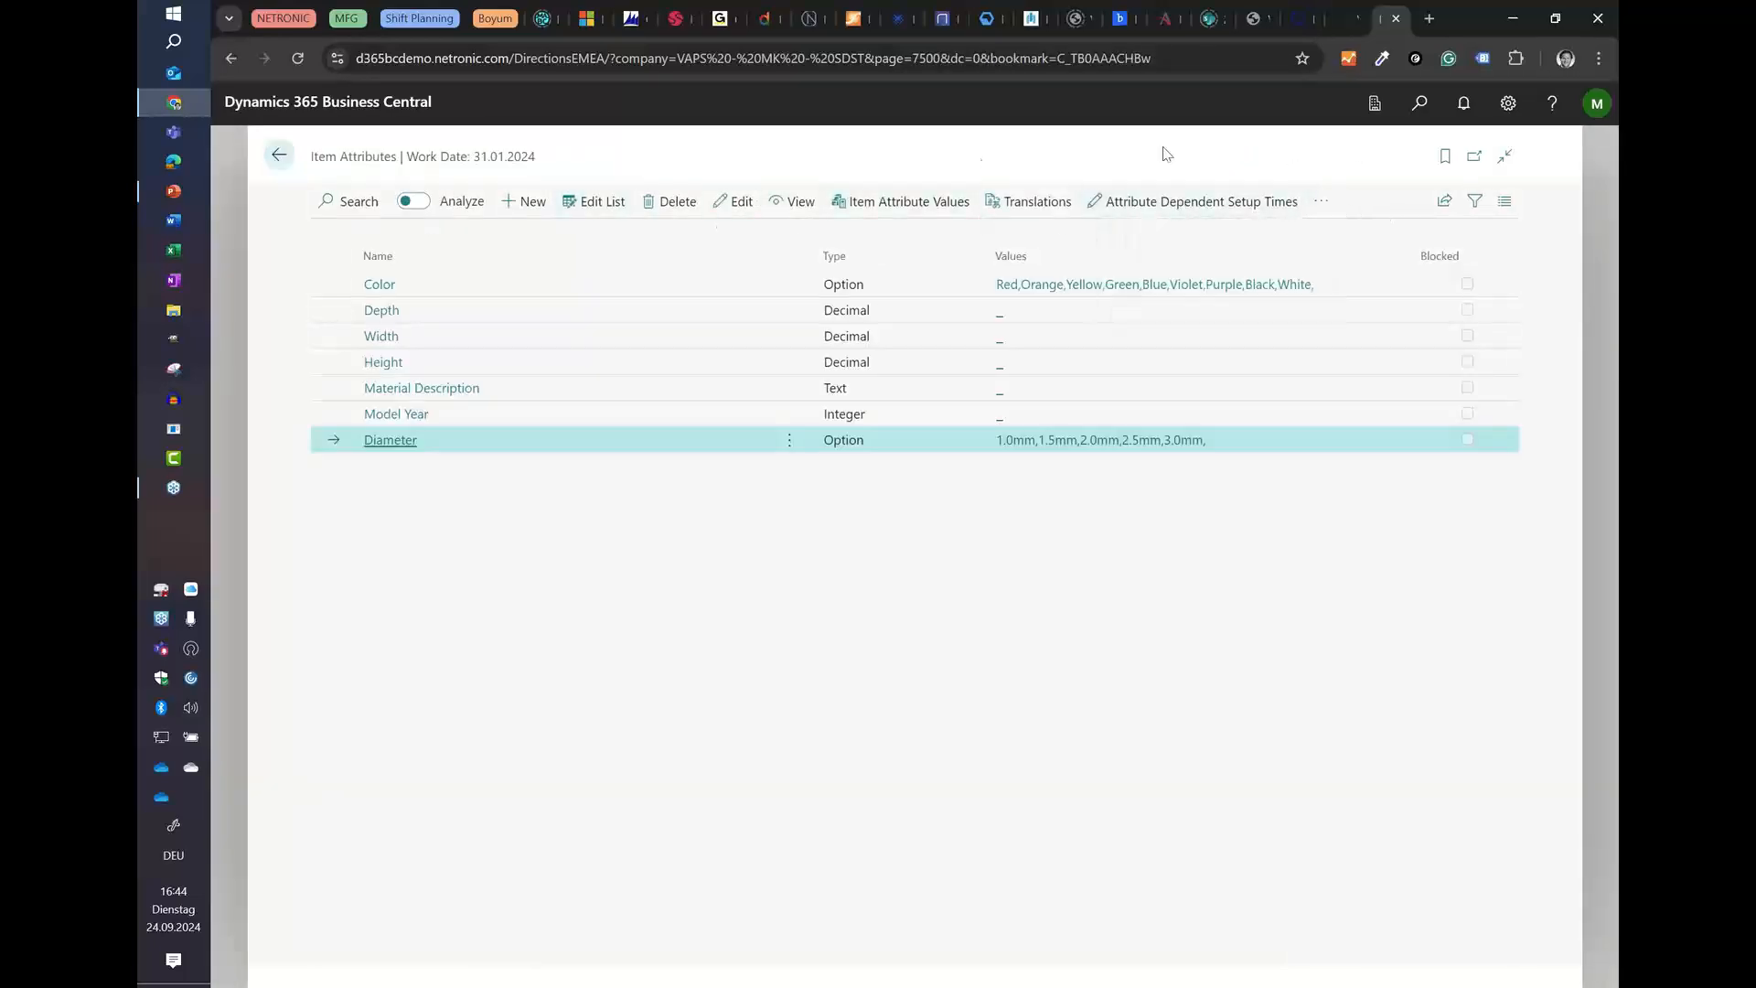
Step: Open the NETRONIC VAPS Simulations list and create a simulation with the last used options and filters, using Item View colors
{"action": "left_click", "coordinate": [282, 167]}
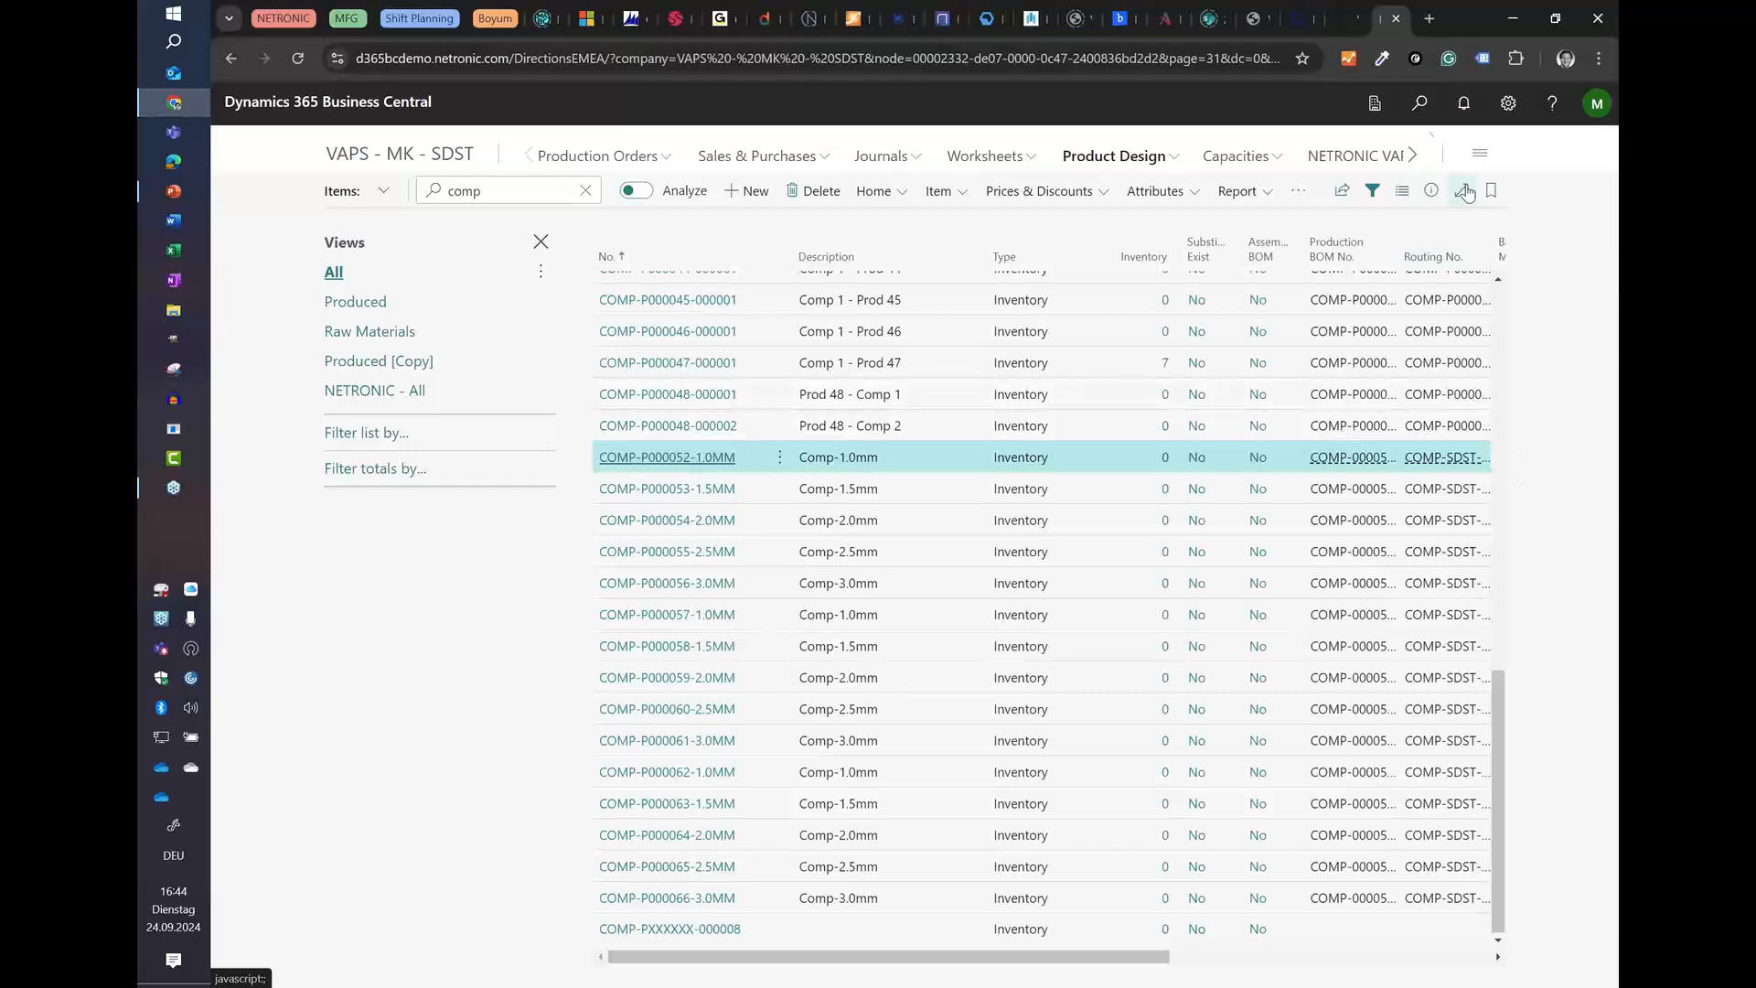
{"action": "left_click", "coordinate": [1351, 162]}
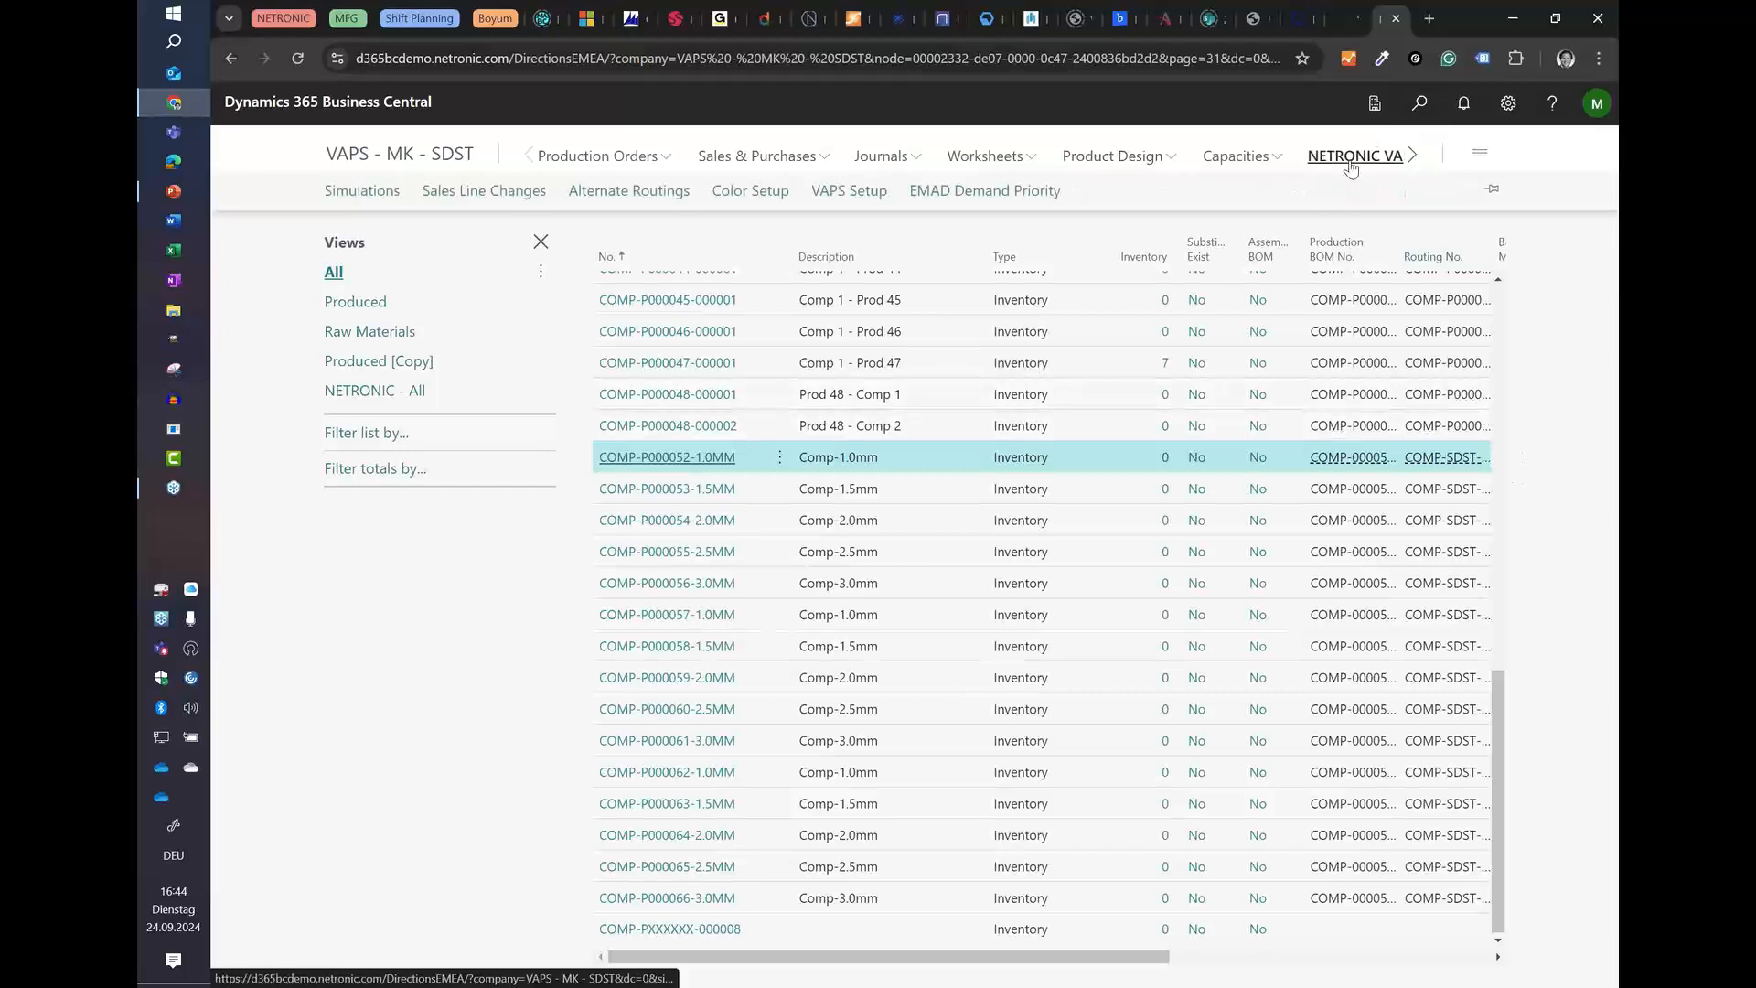
{"action": "left_click", "coordinate": [348, 193]}
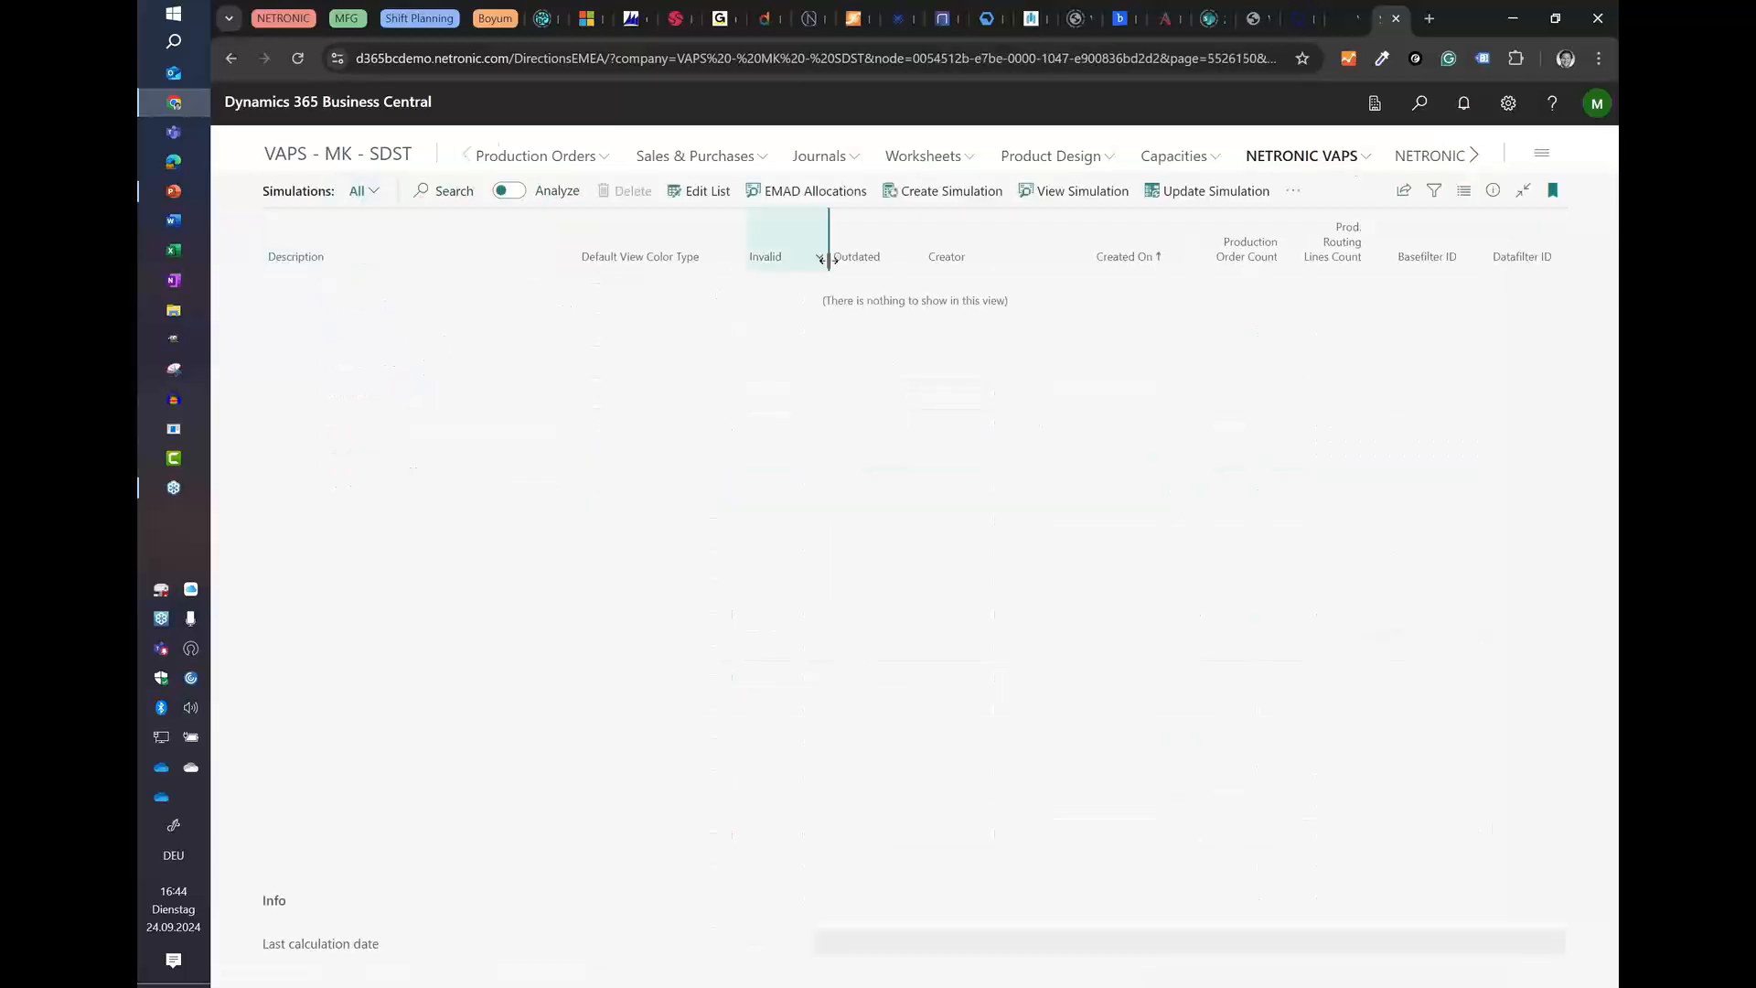
{"action": "left_click", "coordinate": [951, 191]}
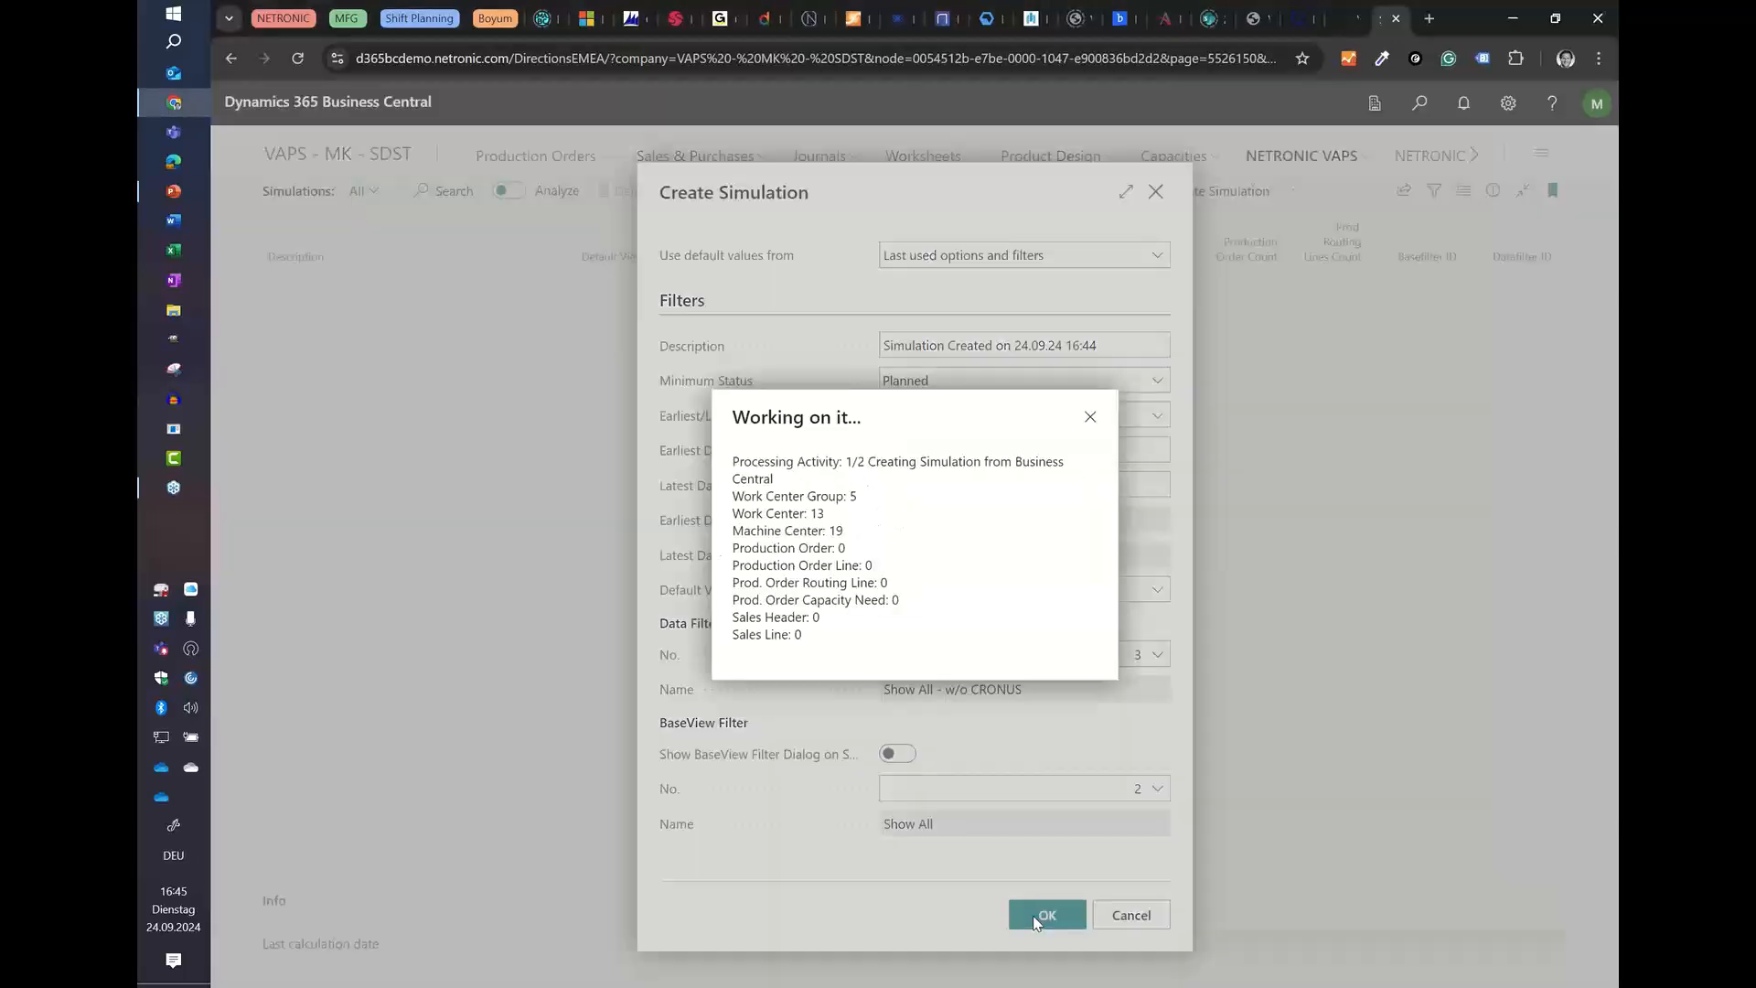
{"action": "left_click", "coordinate": [1036, 920]}
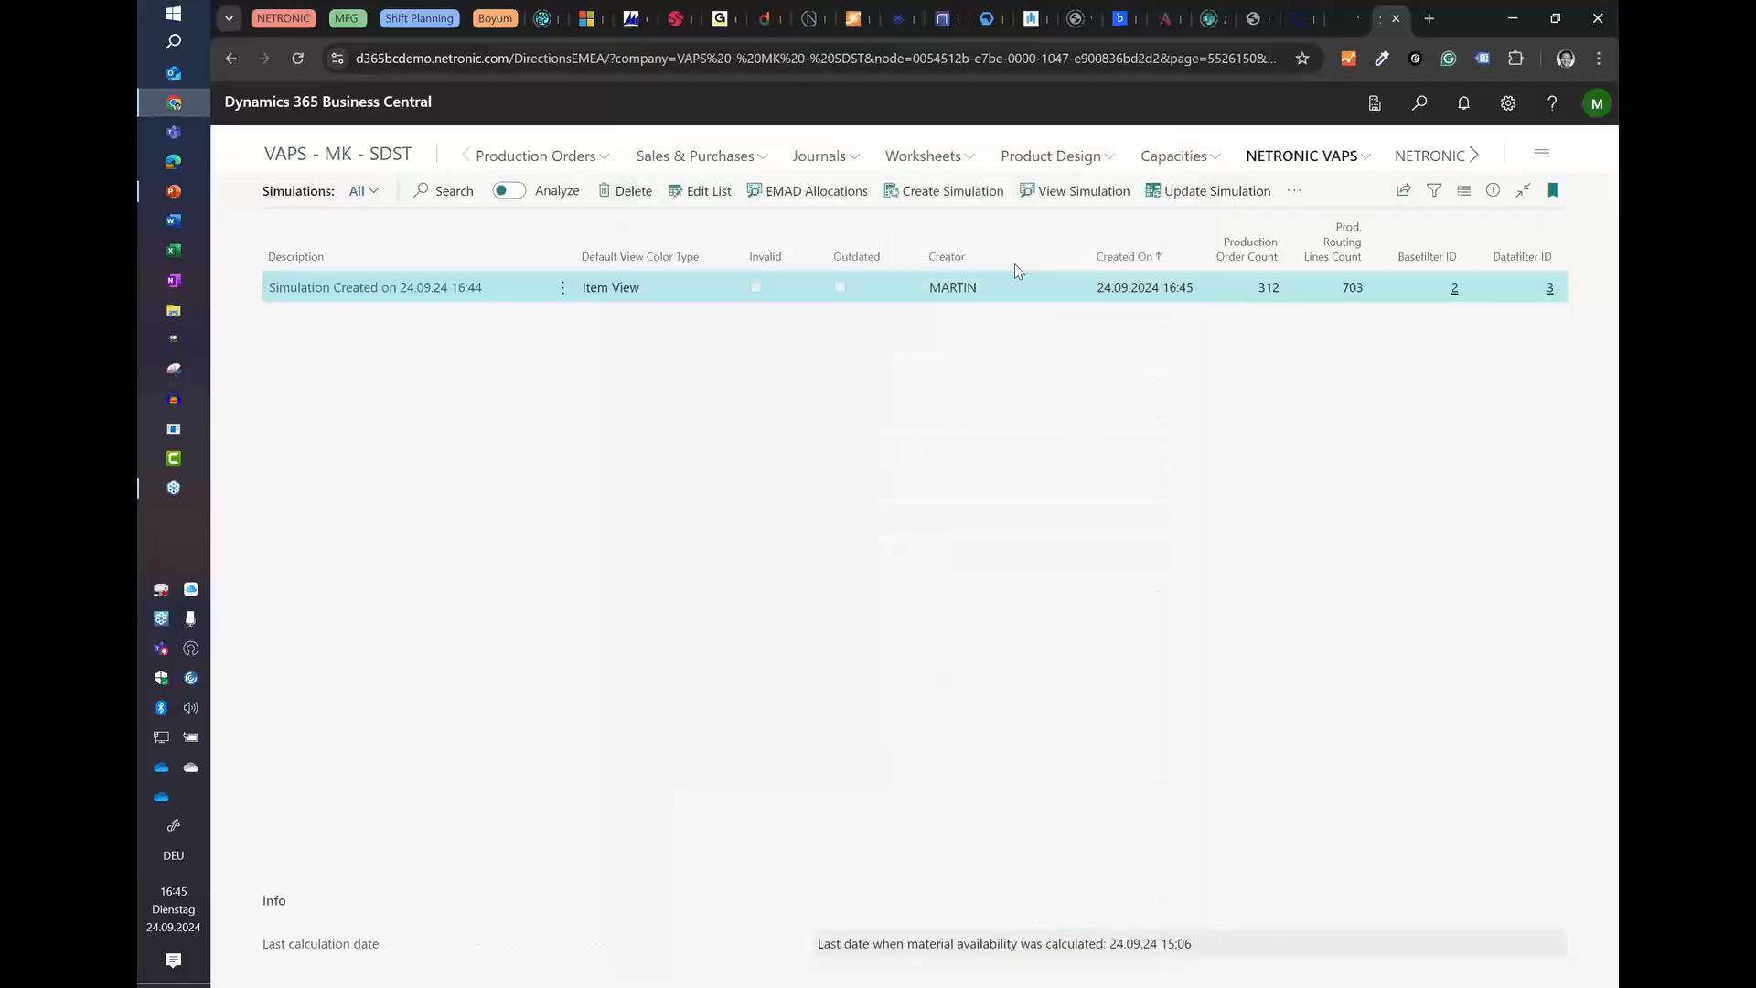
Step: Open the new simulation in the Visual Advanced Production Scheduler and examine the Laser Drilling standby operations around weeks 12 and 13
{"action": "left_click", "coordinate": [1041, 192]}
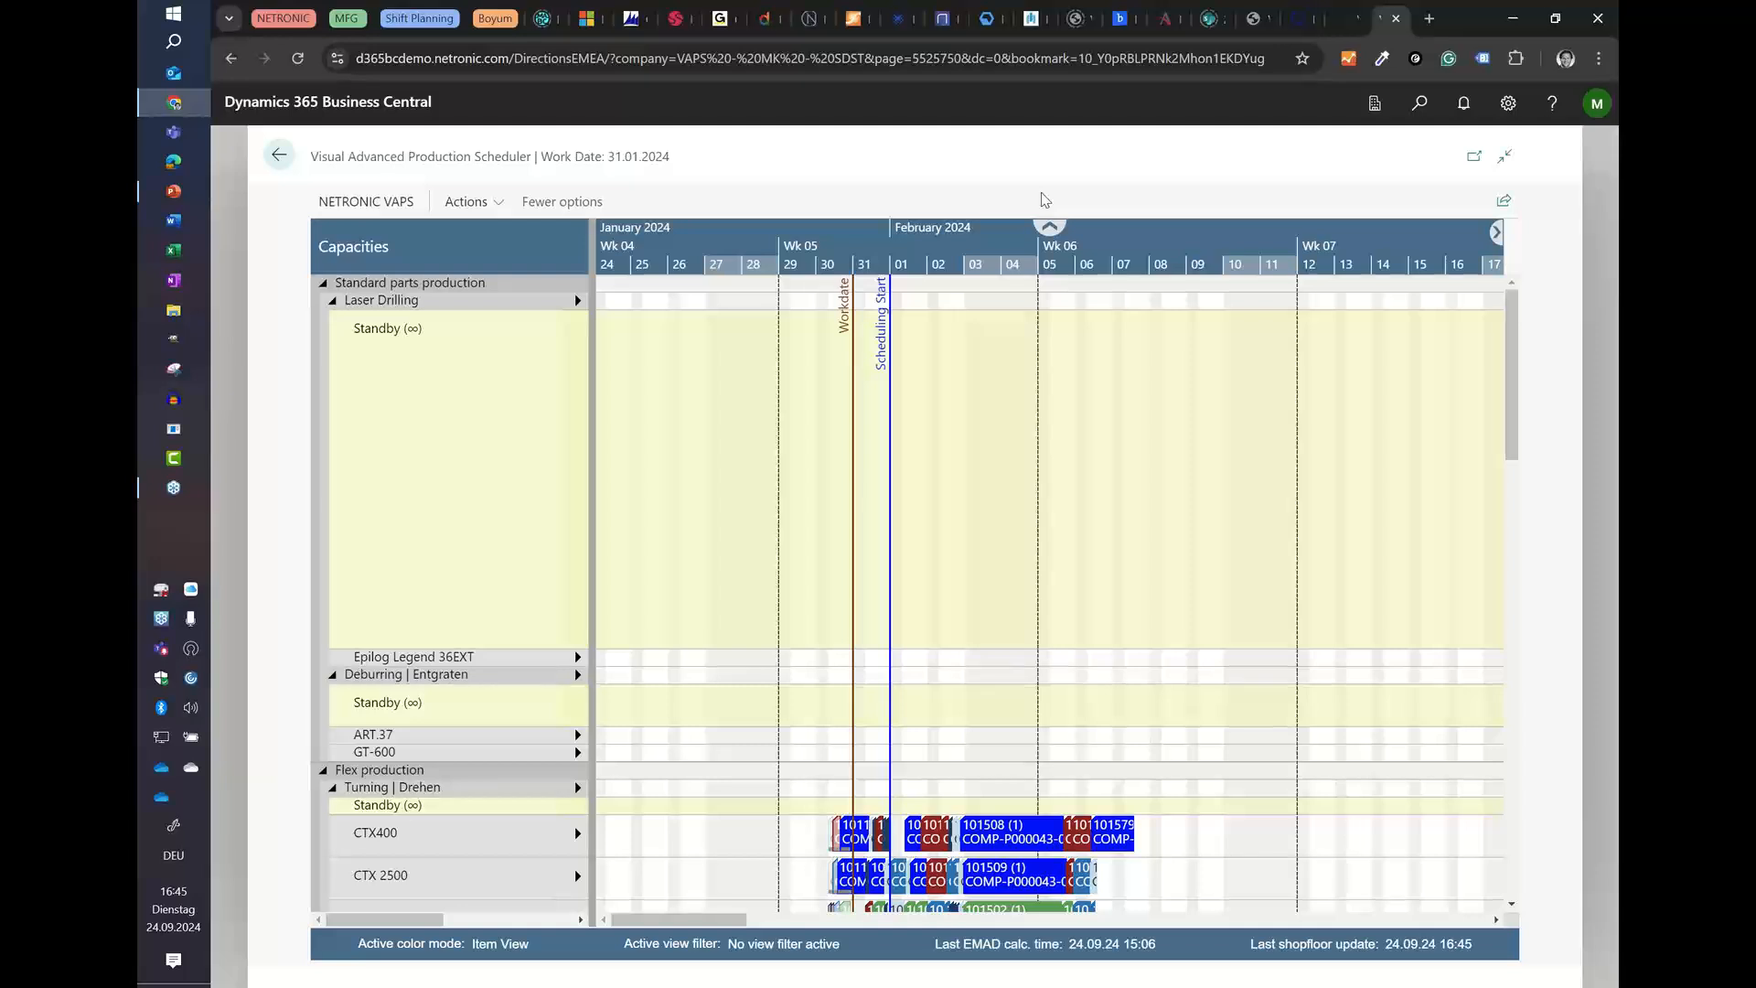
{"action": "scroll", "coordinate": [951, 263], "scroll_direction": "down", "scroll_amount": 2}
{"action": "scroll", "coordinate": [951, 263], "scroll_direction": "down", "scroll_amount": 2}
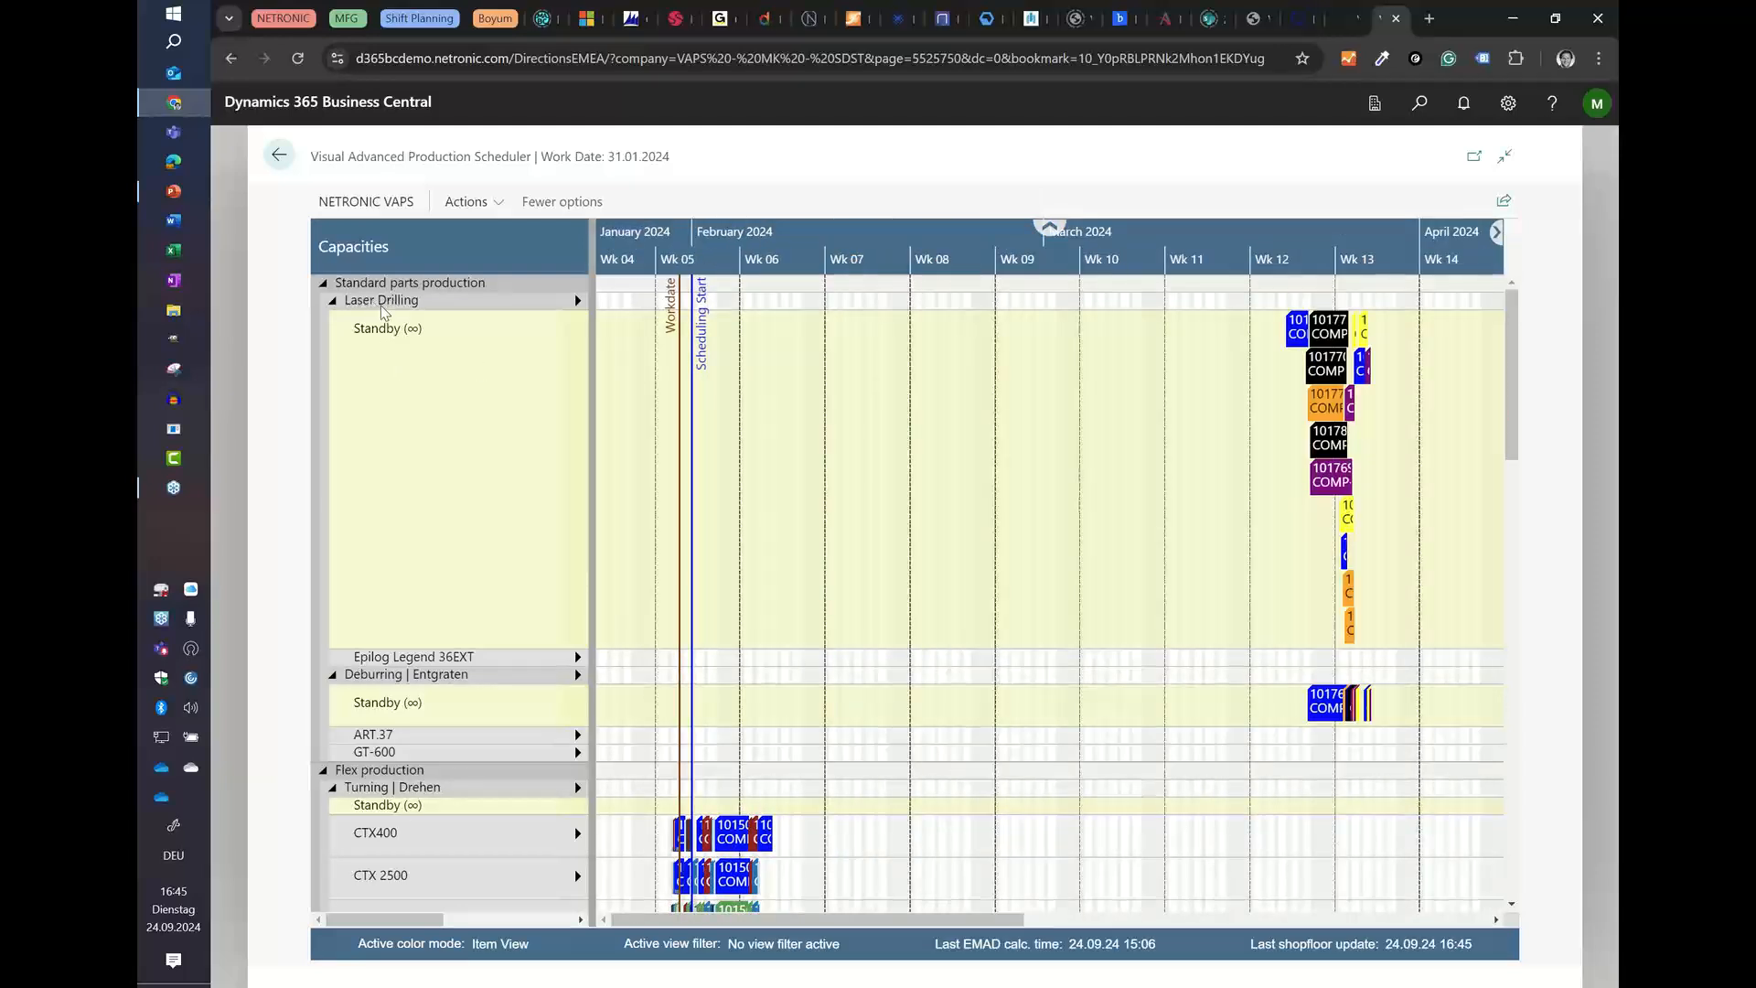
{"action": "mouse_move", "coordinate": [357, 304]}
{"action": "scroll", "coordinate": [1312, 255], "scroll_direction": "up", "scroll_amount": 2}
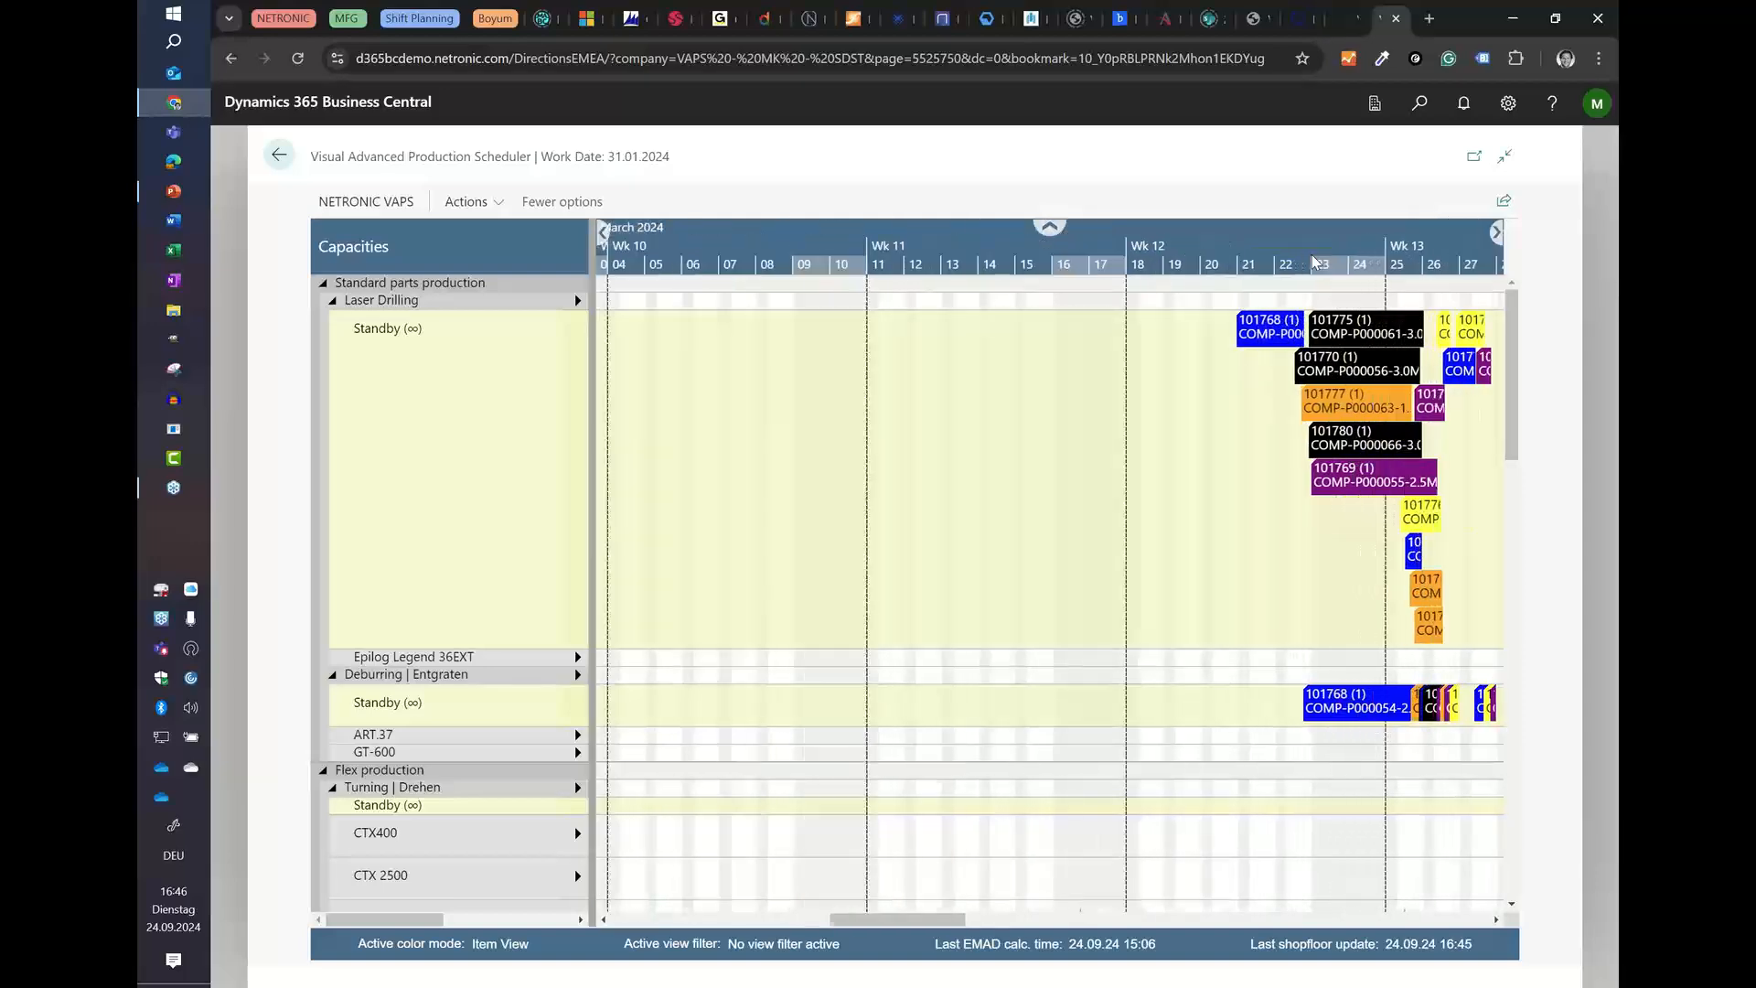
{"action": "scroll", "coordinate": [1311, 254], "scroll_direction": "up", "scroll_amount": 1}
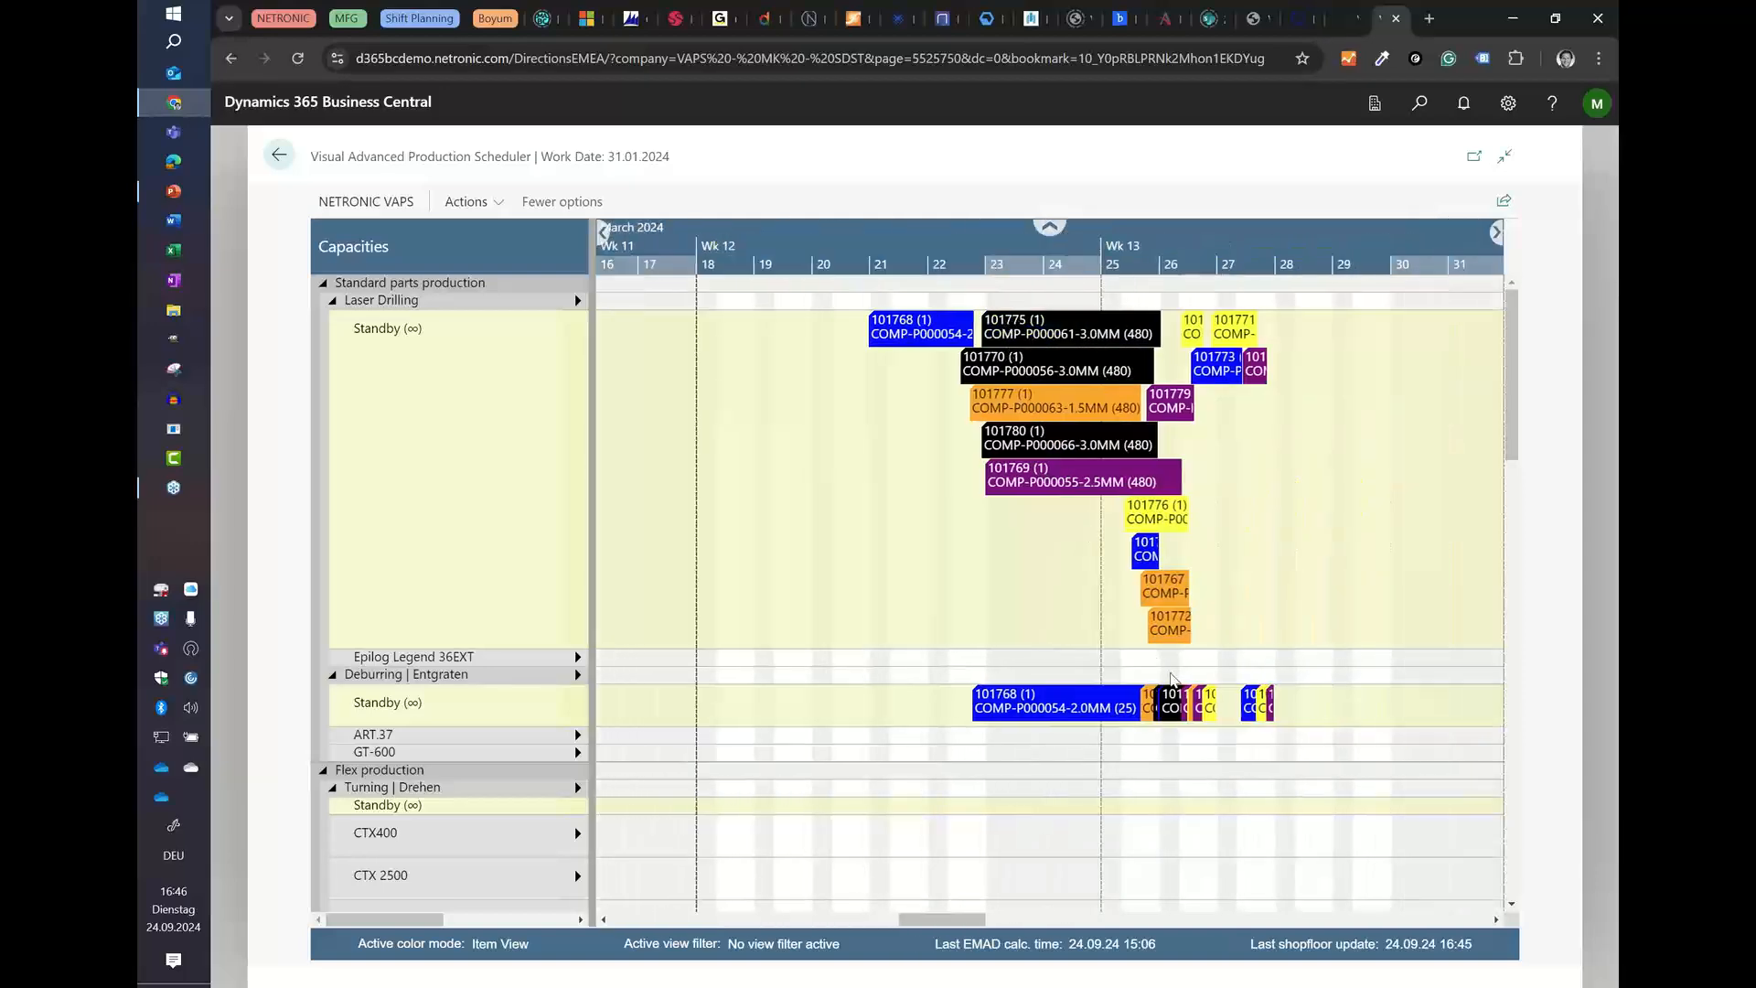
Step: Select the COMP-P000054-2.0MM operation in the Laser Drilling standby row and trace its linked operations through Deburring, Assembly and Quality Control
{"action": "left_click", "coordinate": [576, 303]}
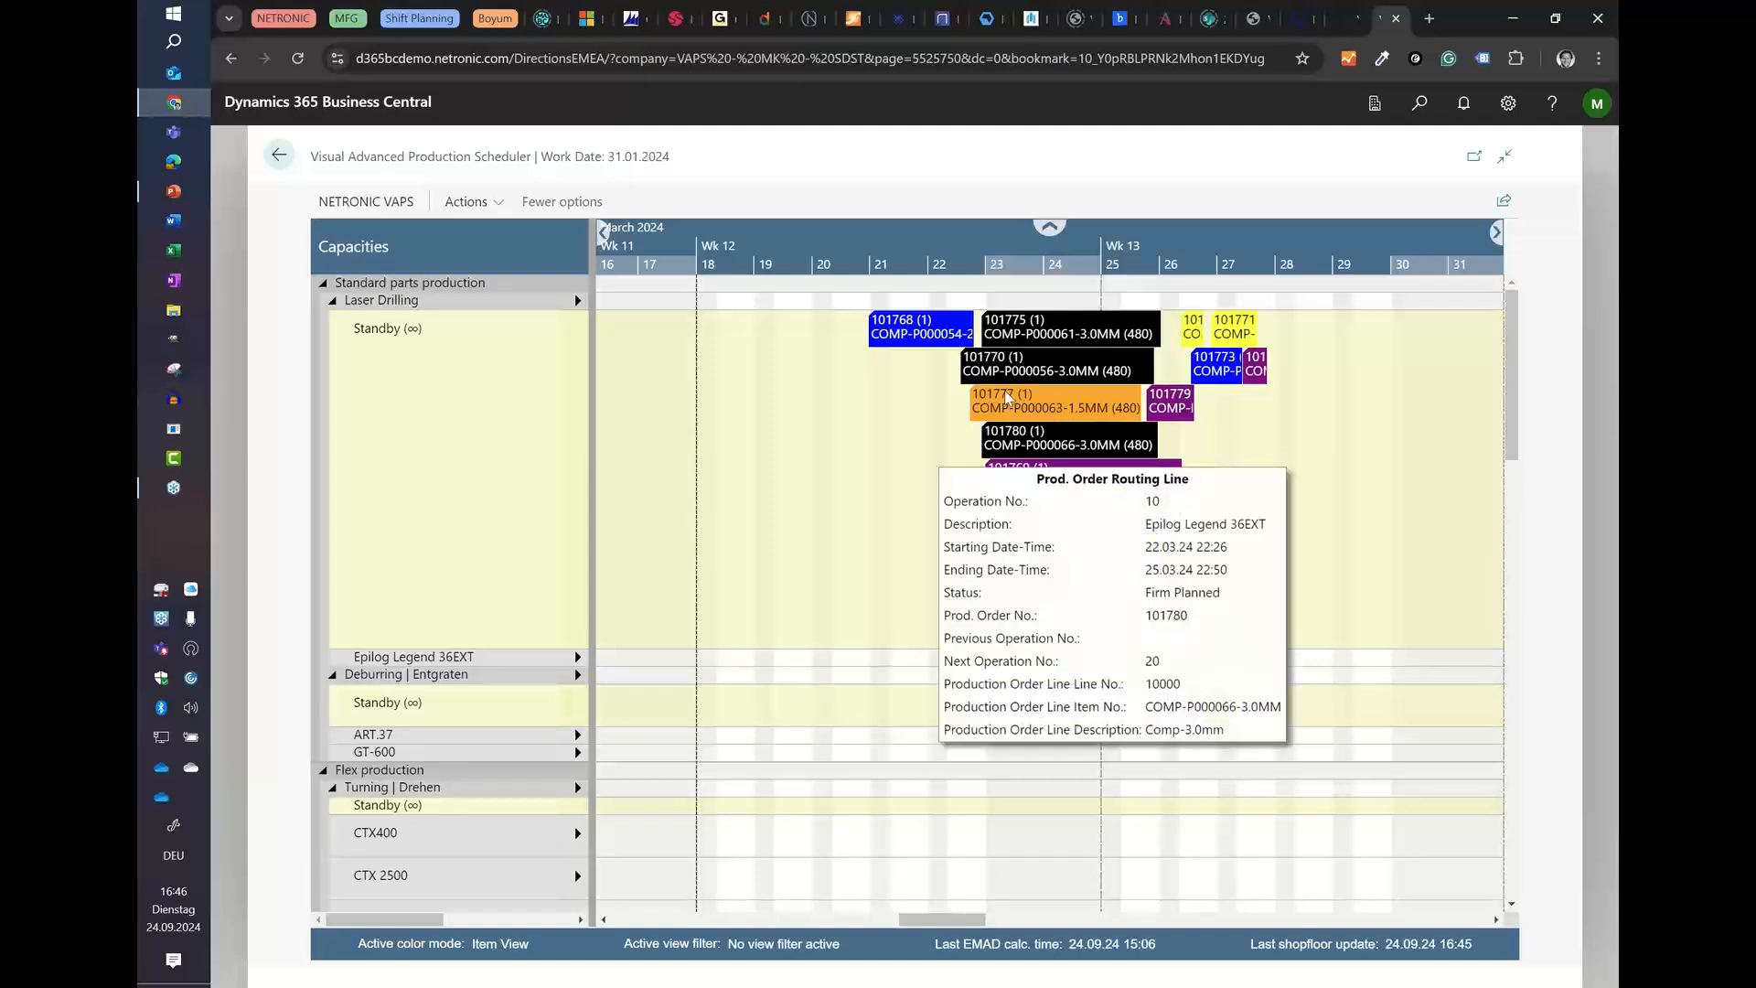
{"action": "left_click", "coordinate": [922, 326]}
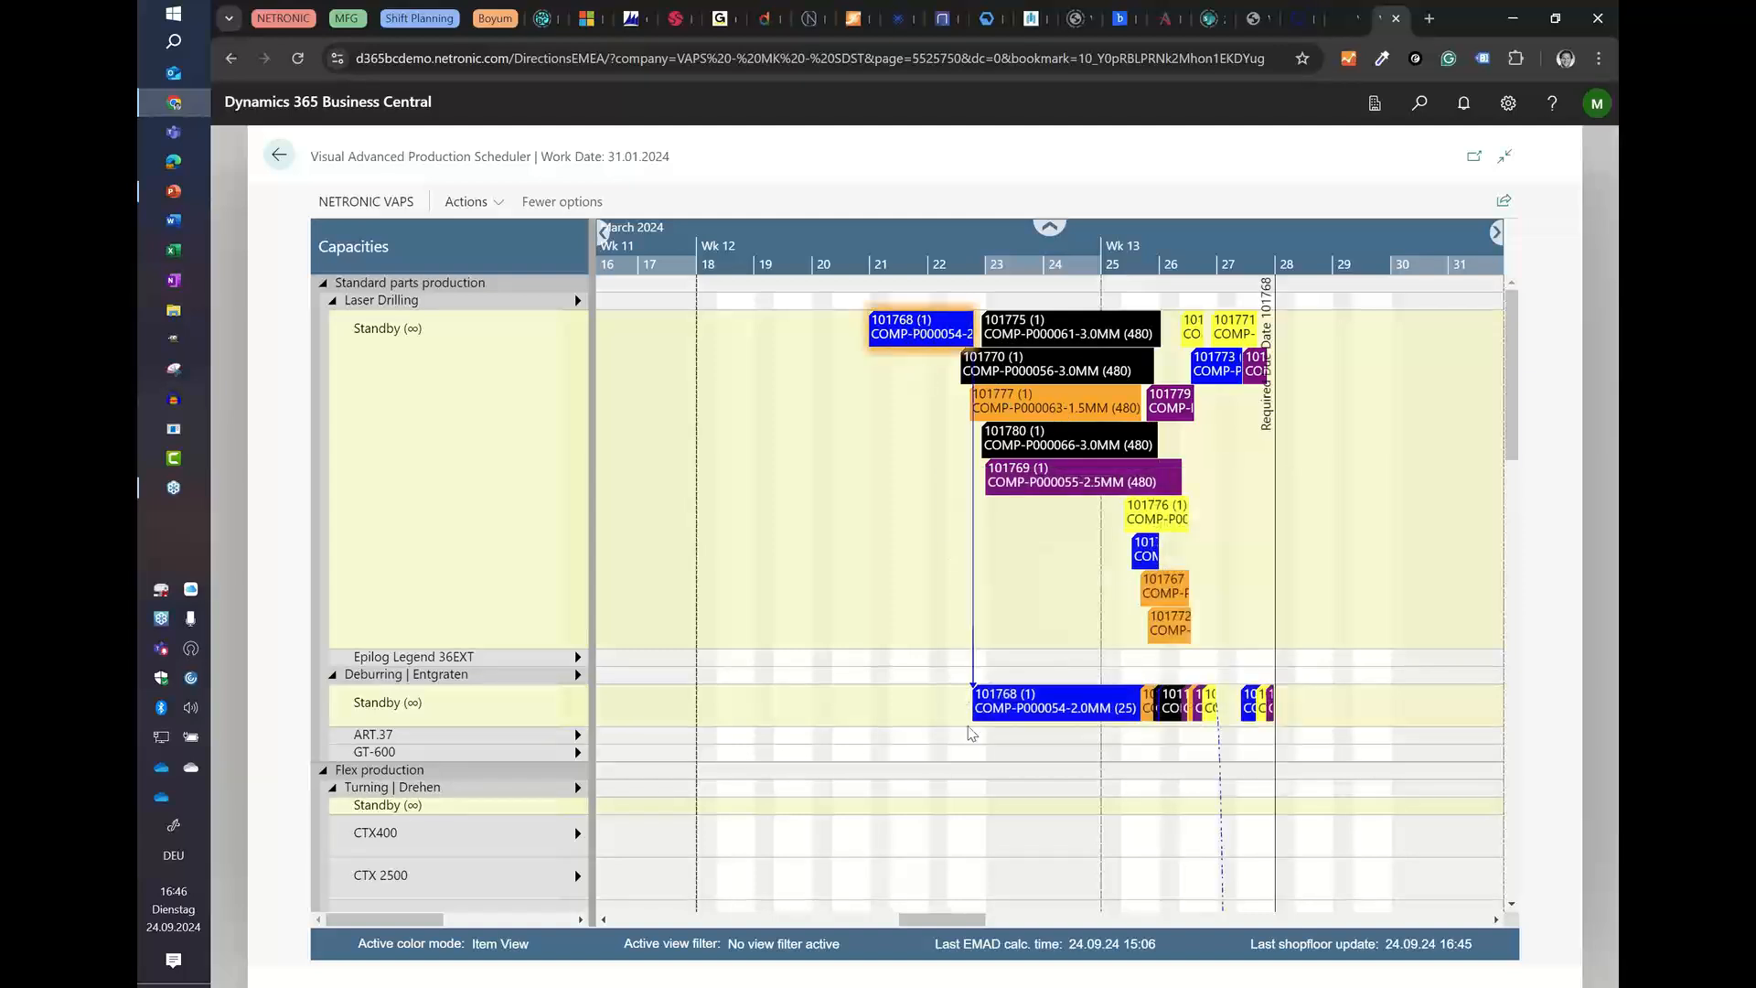
{"action": "scroll", "coordinate": [1151, 720], "scroll_direction": "down", "scroll_amount": 15}
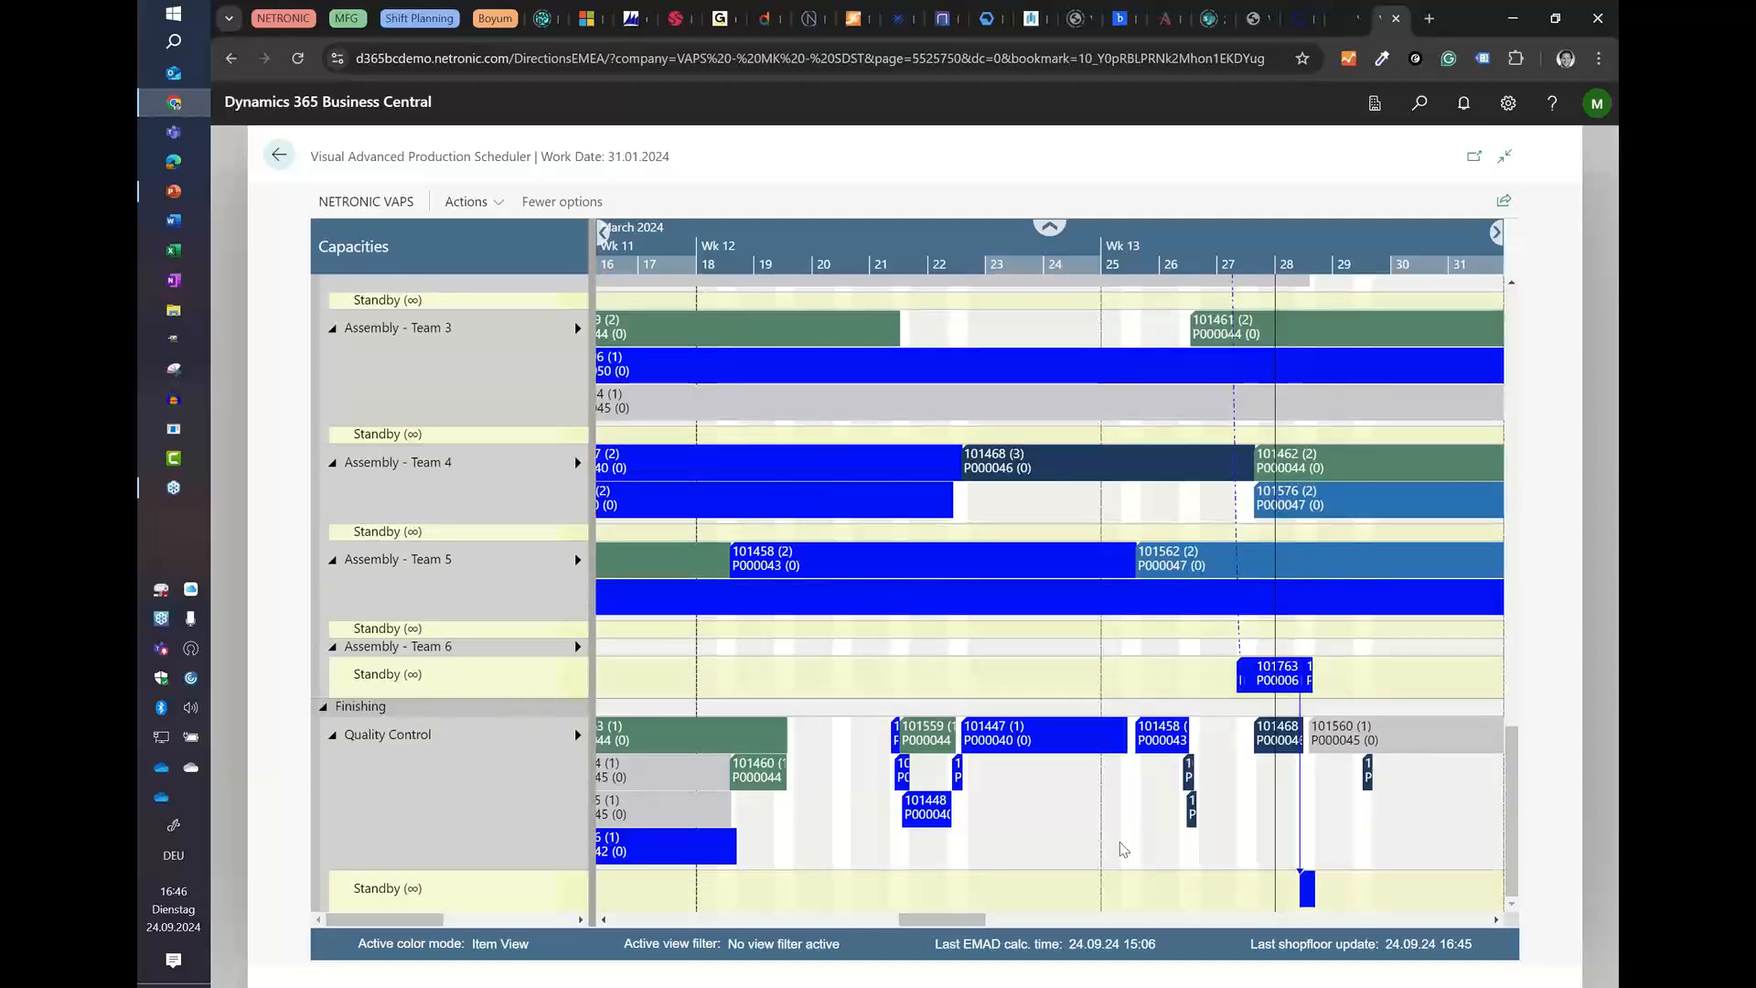
{"action": "scroll", "coordinate": [1123, 849], "scroll_direction": "up", "scroll_amount": 15}
{"action": "scroll", "coordinate": [1097, 816], "scroll_direction": "down", "scroll_amount": 5}
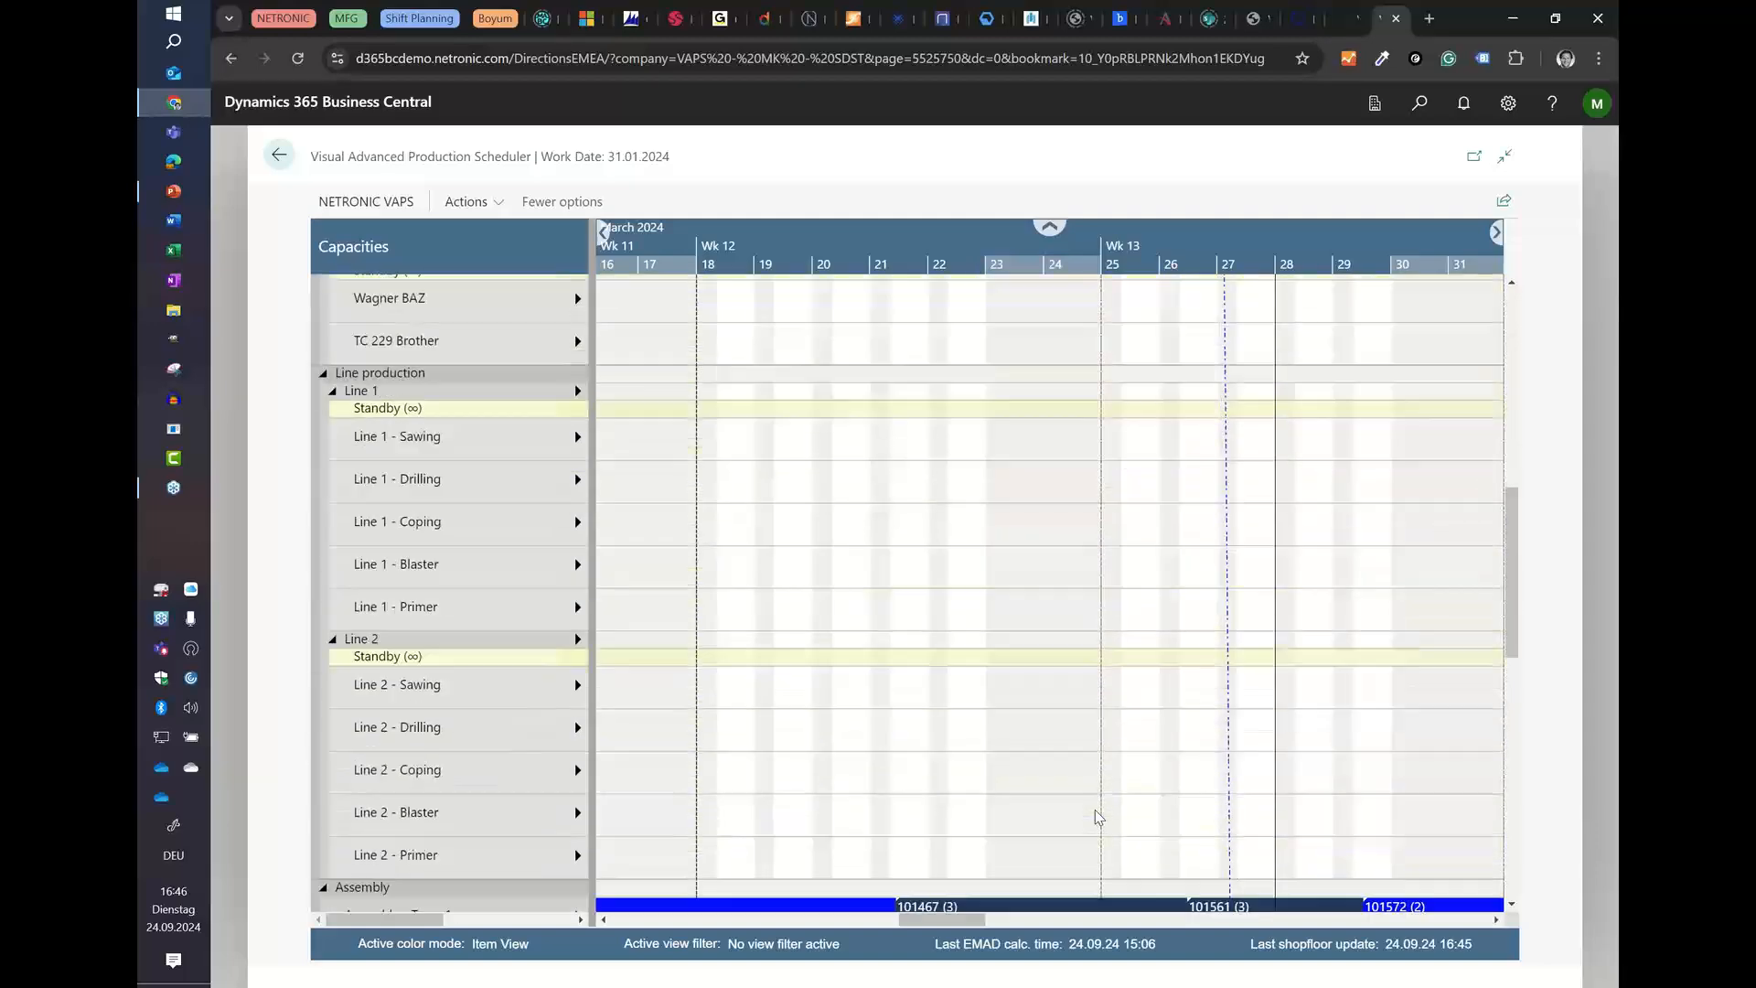
{"action": "scroll", "coordinate": [1094, 810], "scroll_direction": "down", "scroll_amount": 3}
{"action": "scroll", "coordinate": [407, 652], "scroll_direction": "up", "scroll_amount": 2}
{"action": "scroll", "coordinate": [407, 652], "scroll_direction": "down", "scroll_amount": 4}
{"action": "scroll", "coordinate": [407, 651], "scroll_direction": "up", "scroll_amount": 4}
Step: Collapse the Line 2 group in the capacities list and show a wider time range of the schedule
{"action": "left_click", "coordinate": [334, 526]}
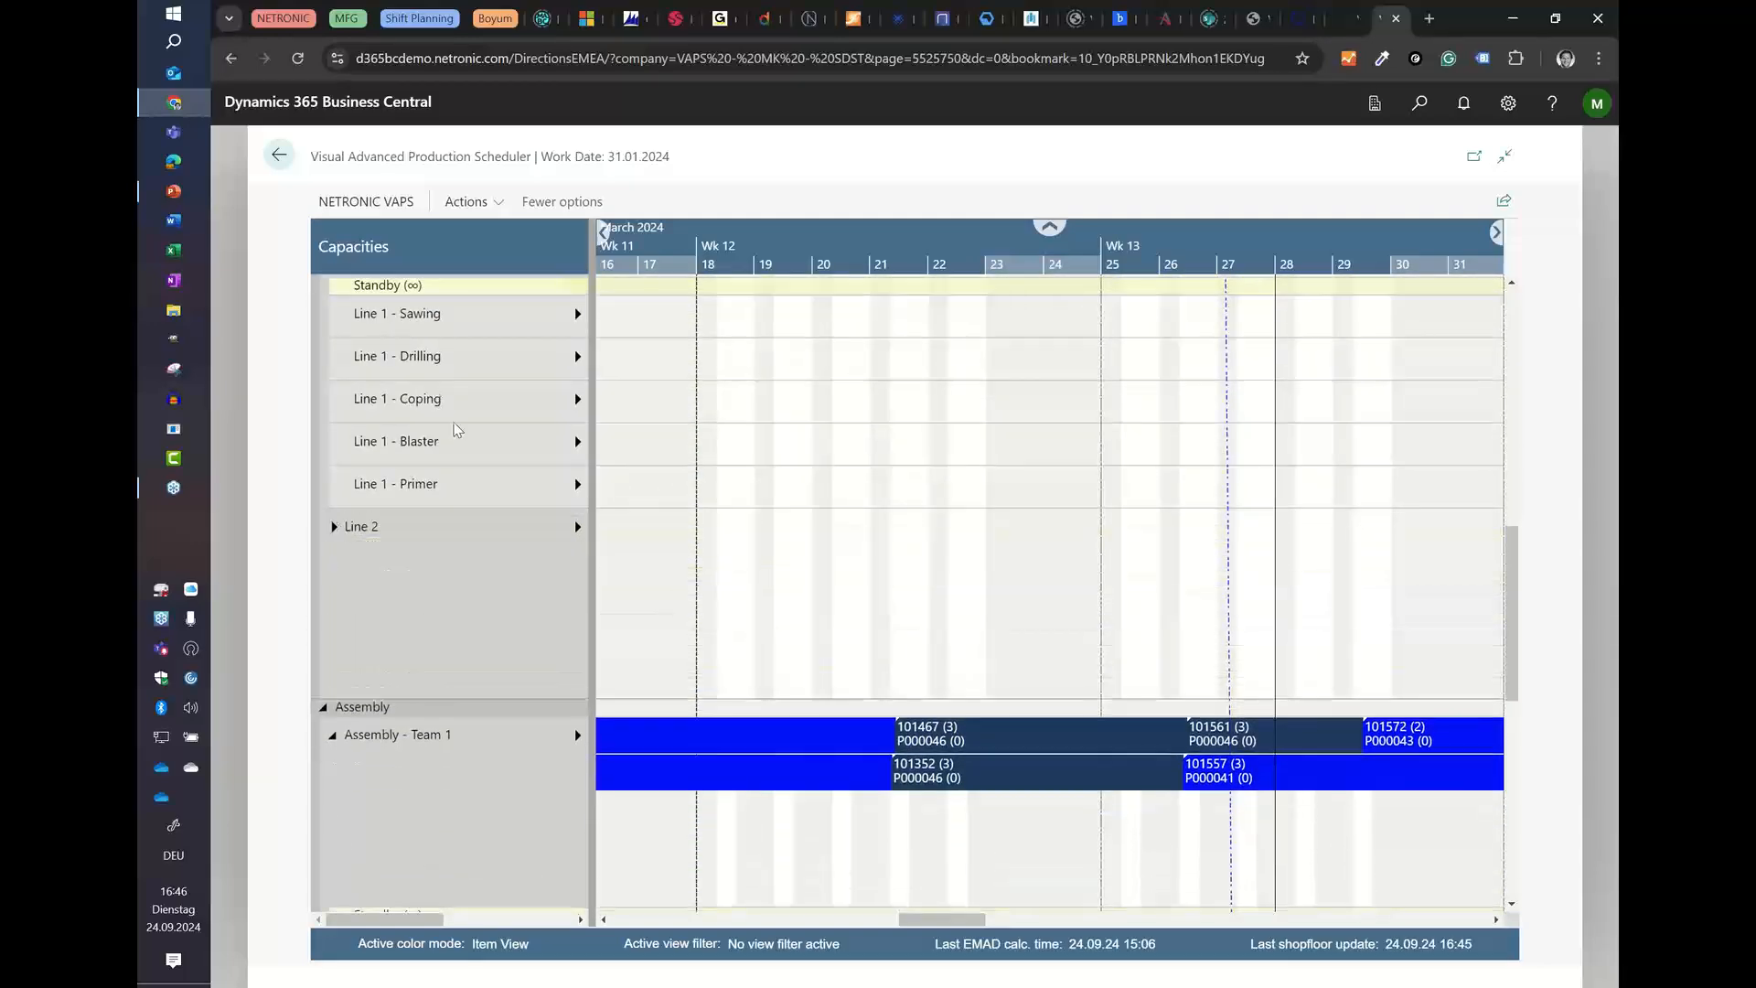
{"action": "scroll", "coordinate": [458, 430], "scroll_direction": "up", "scroll_amount": 2}
{"action": "scroll", "coordinate": [758, 253], "scroll_direction": "down", "scroll_amount": 5}
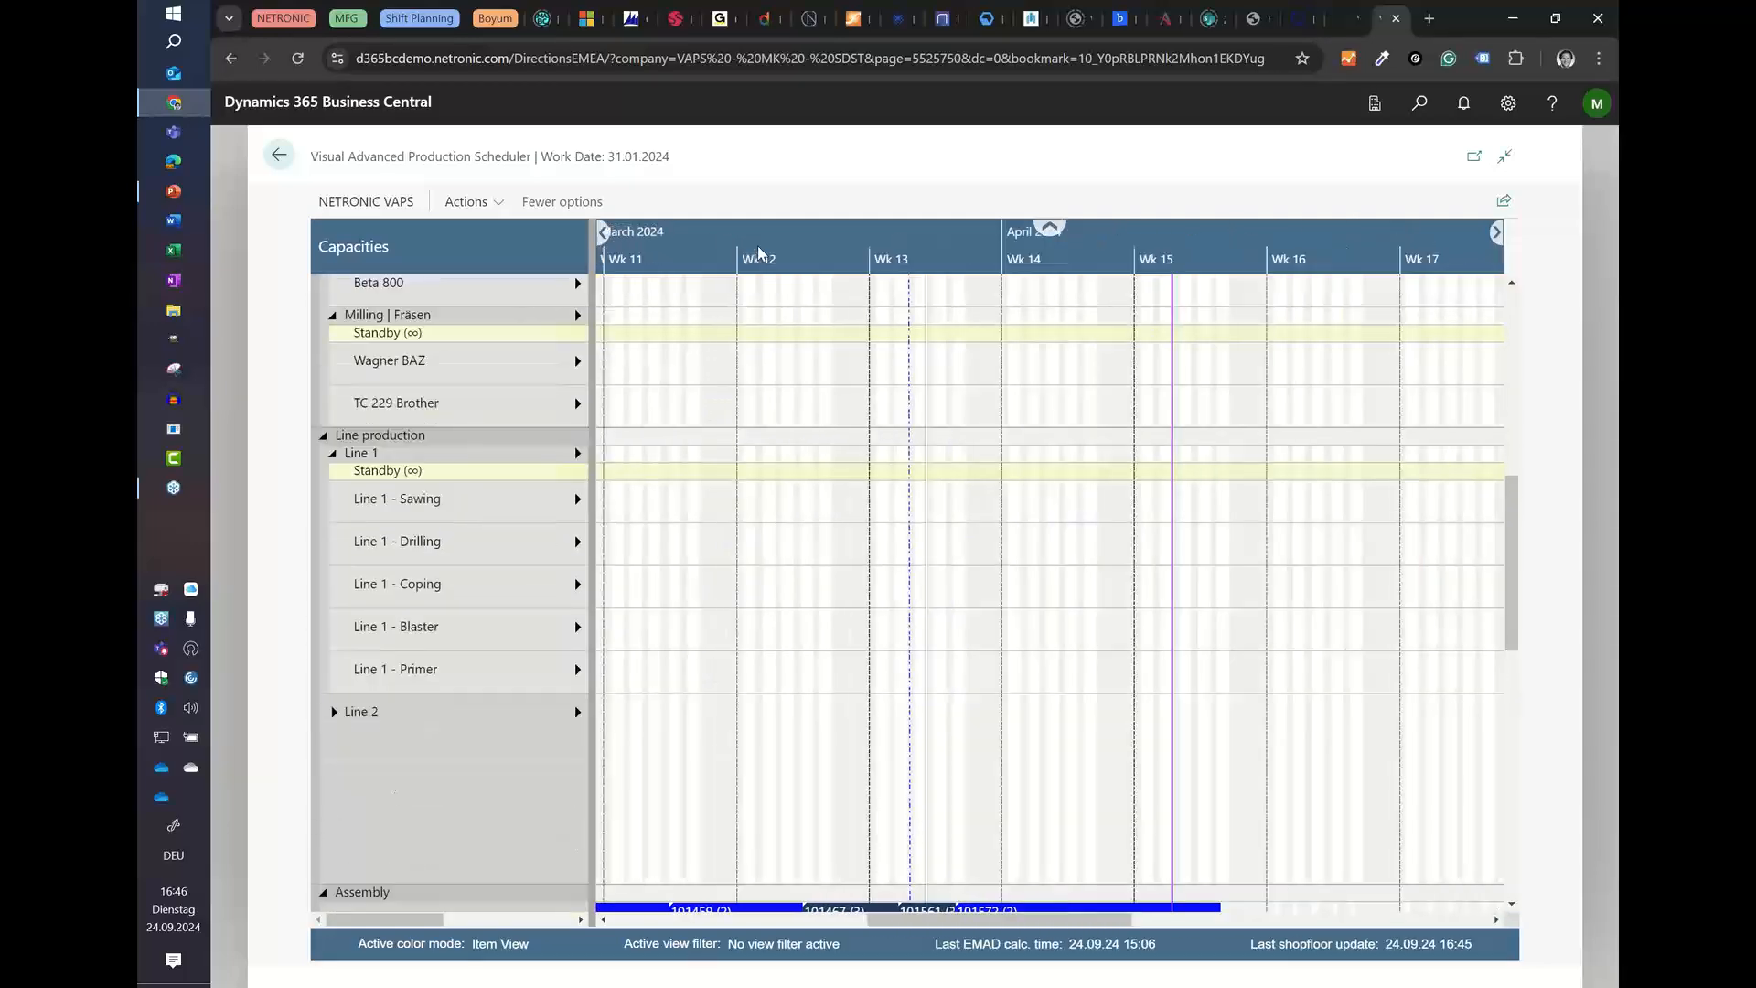
Step: Collapse the Line 1 group in the capacities list and return to the Laser Drilling rows in early February
{"action": "scroll", "coordinate": [759, 253], "scroll_direction": "down", "scroll_amount": 1}
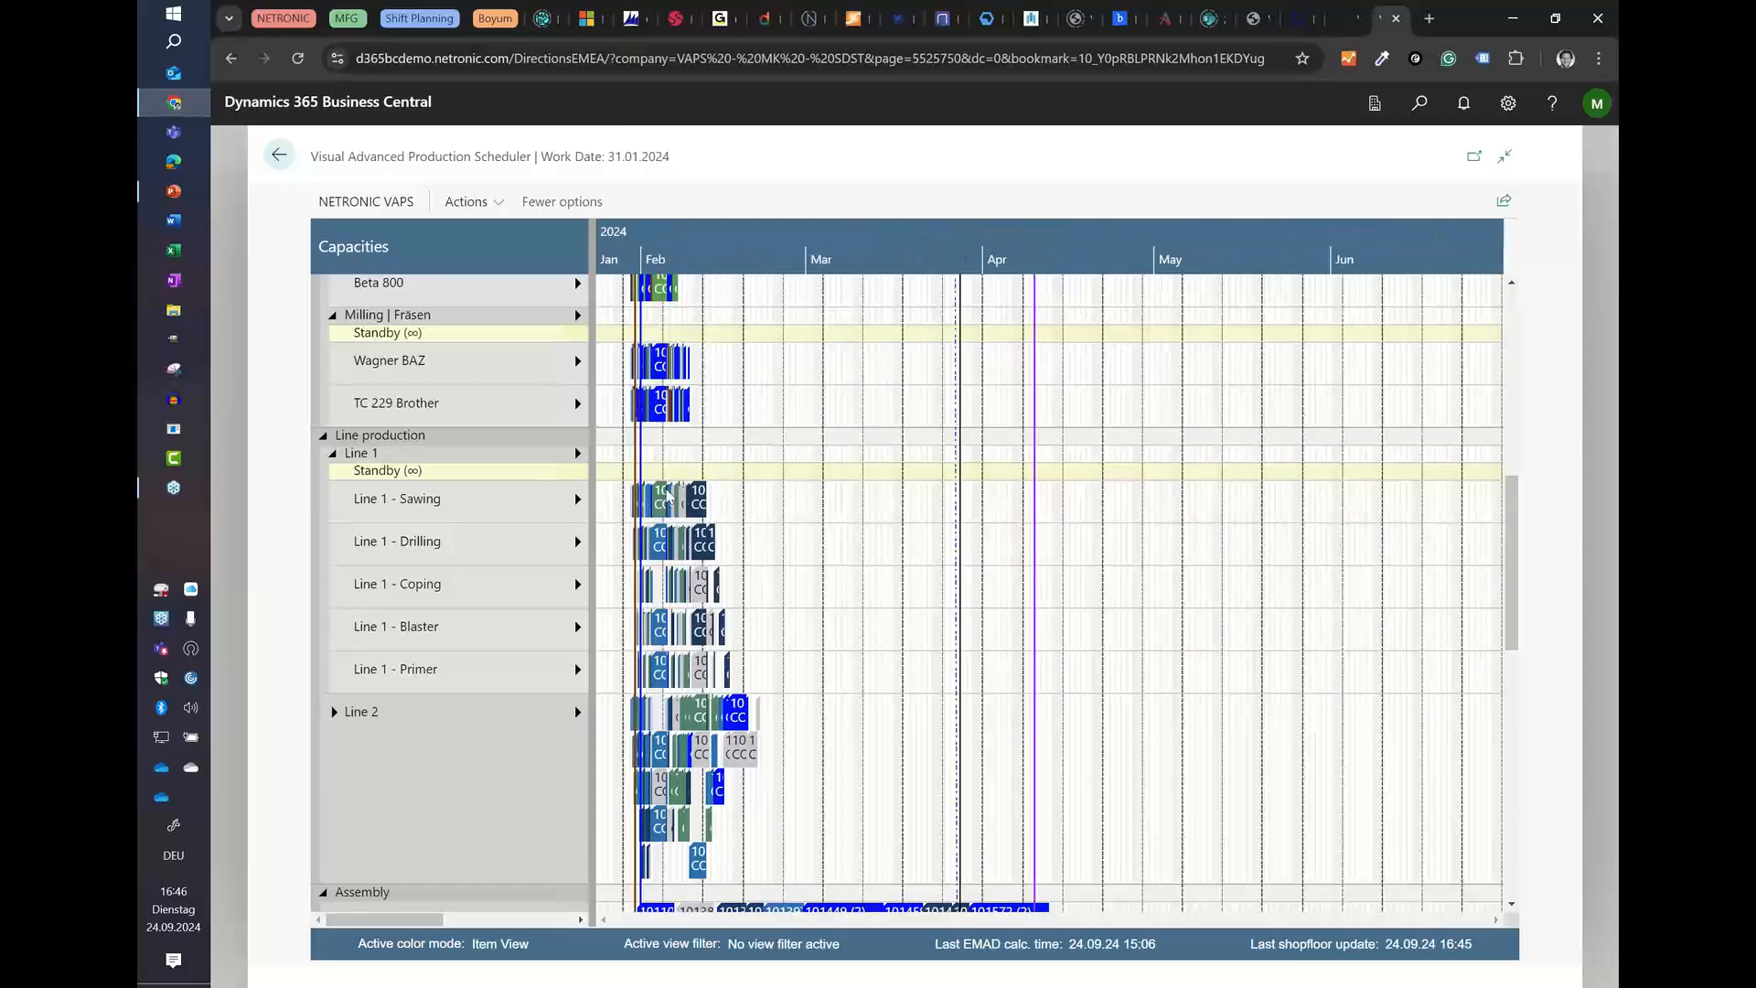
{"action": "left_click", "coordinate": [333, 452]}
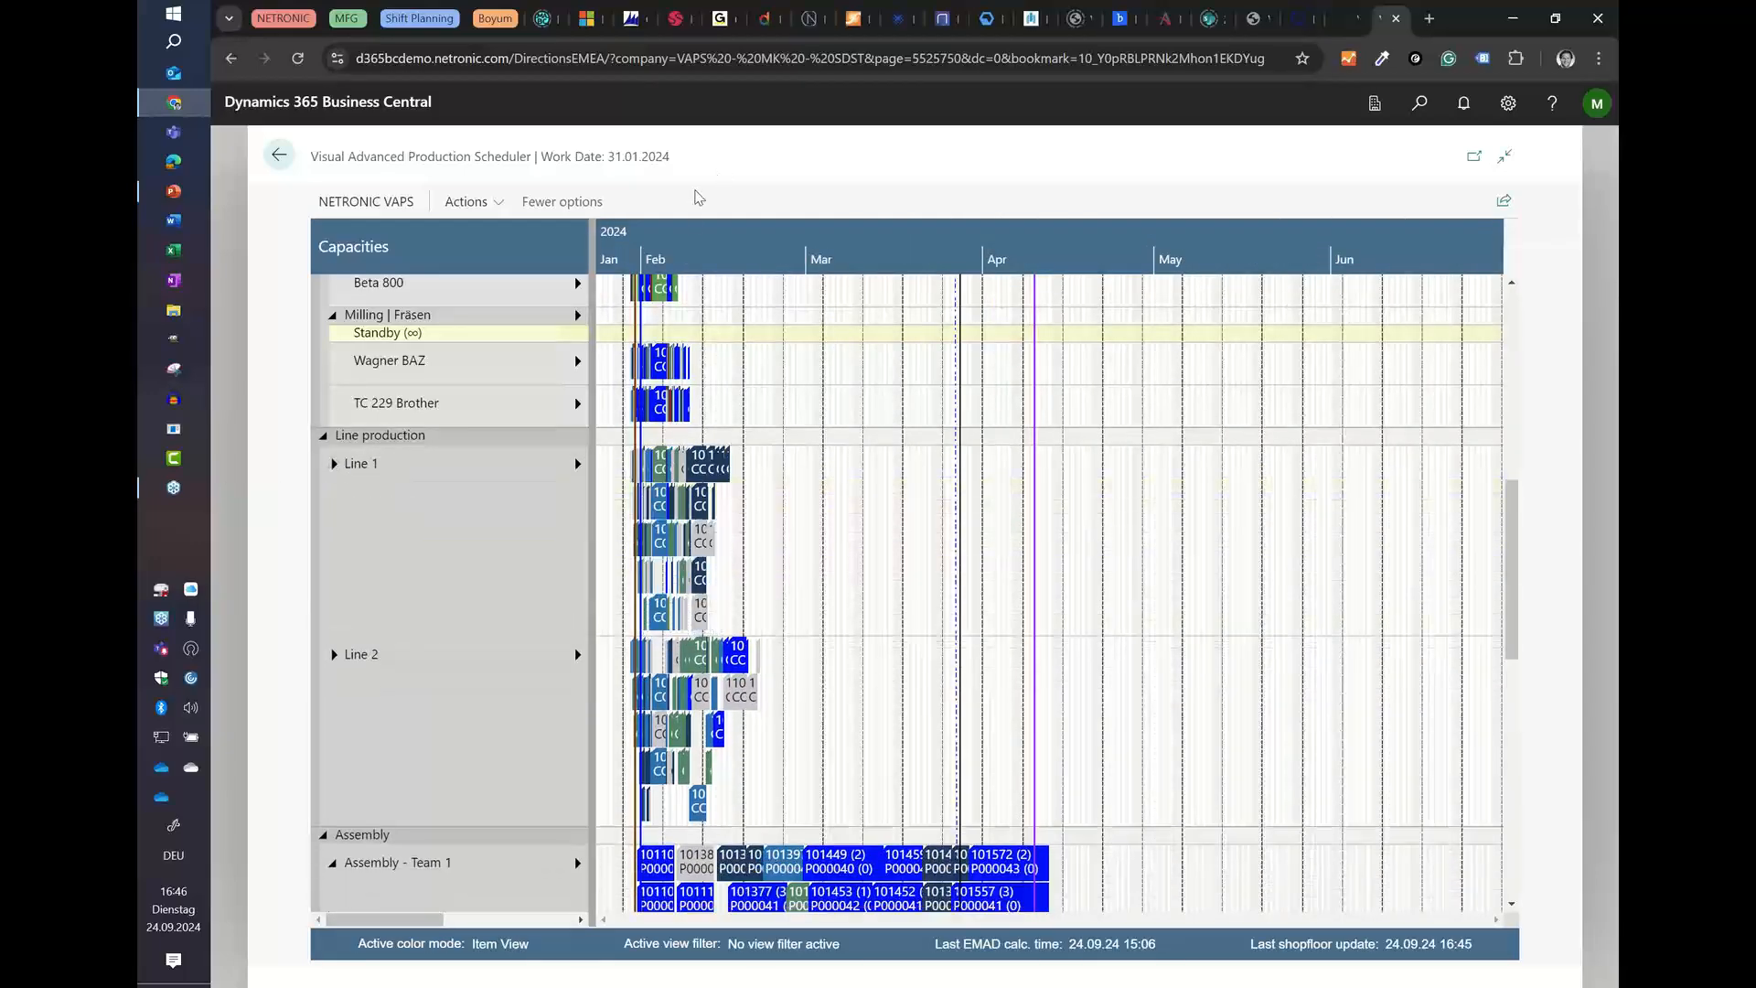
{"action": "scroll", "coordinate": [928, 241], "scroll_direction": "up", "scroll_amount": 3}
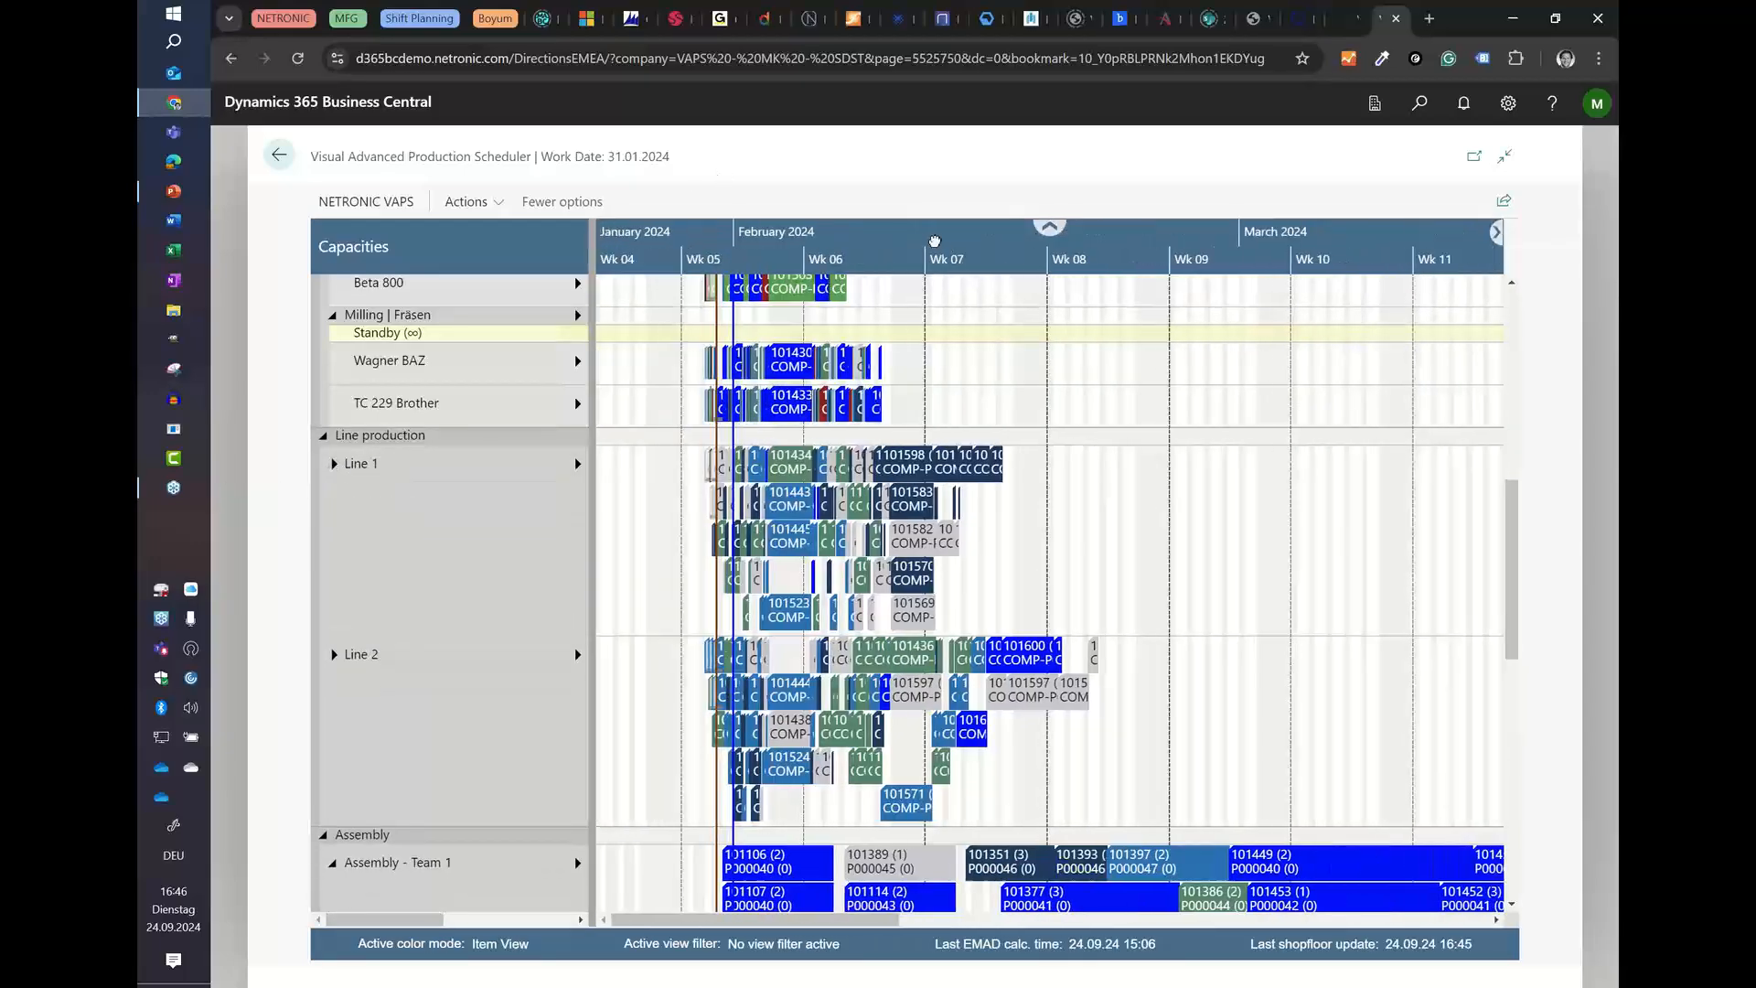
{"action": "scroll", "coordinate": [925, 431], "scroll_direction": "up", "scroll_amount": 5}
{"action": "scroll", "coordinate": [779, 254], "scroll_direction": "up", "scroll_amount": 1}
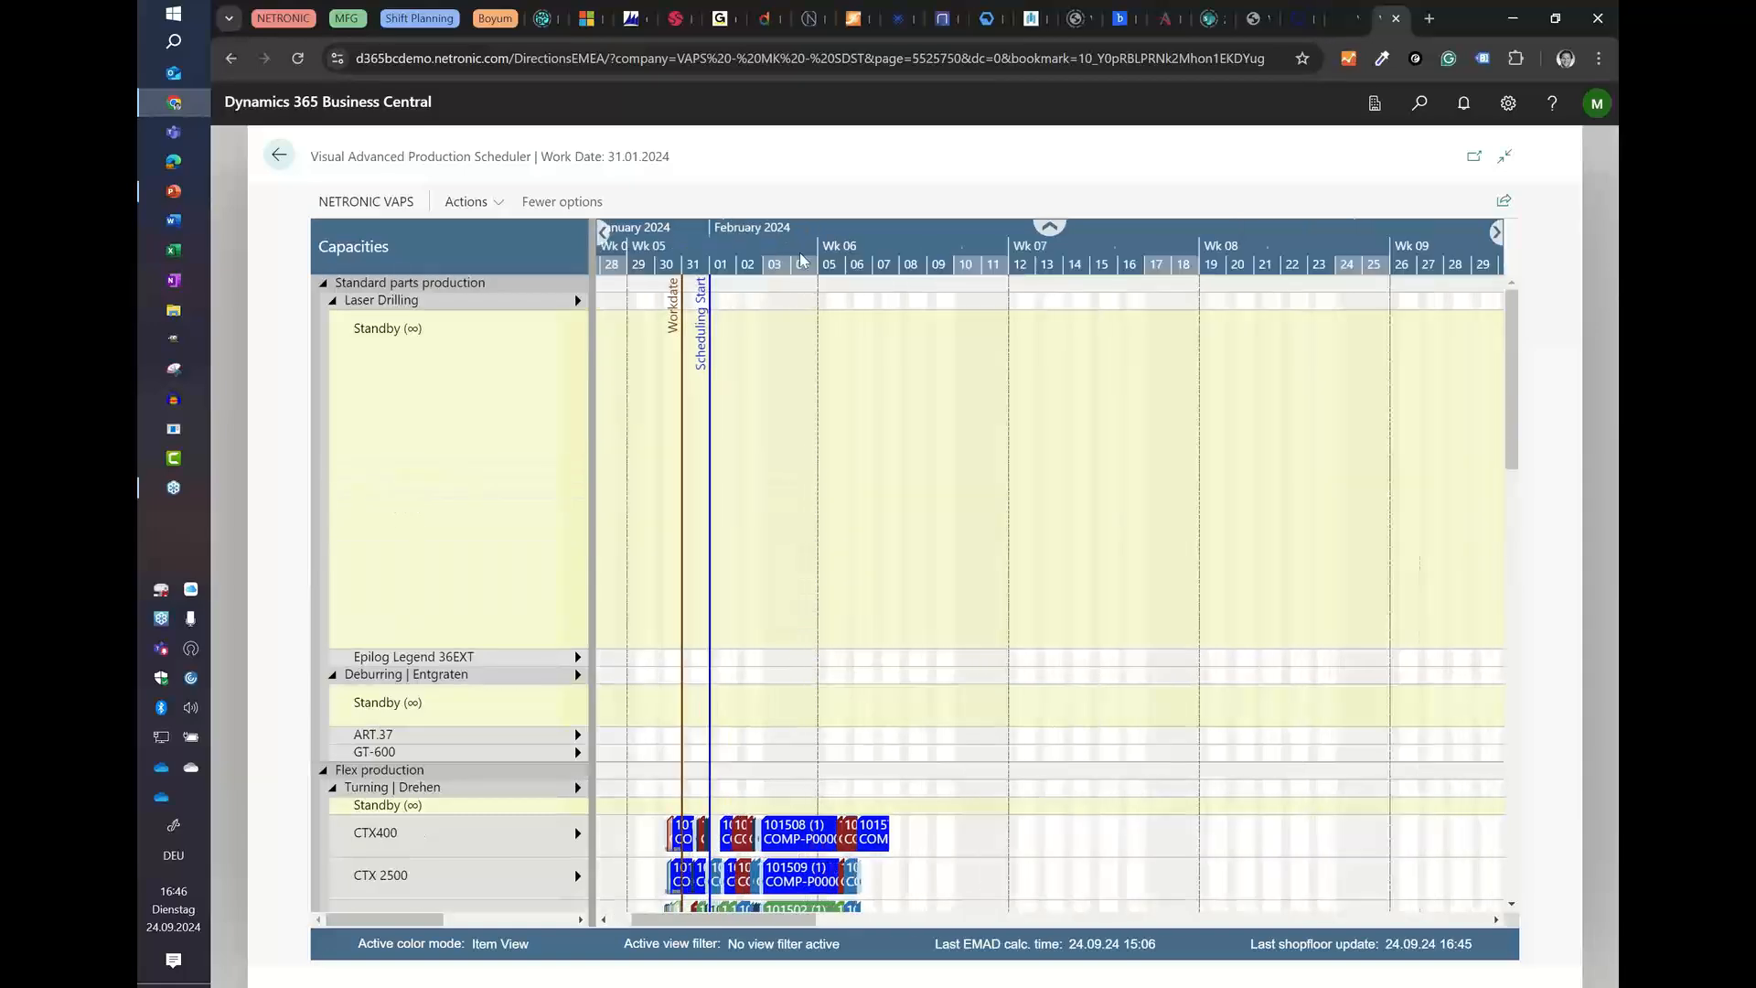
Step: Examine the timing of the COMP-P000054-2.0MM operation and its neighbours in the Laser Drilling standby row around 21 to 26 March
{"action": "scroll", "coordinate": [779, 254], "scroll_direction": "down", "scroll_amount": 1}
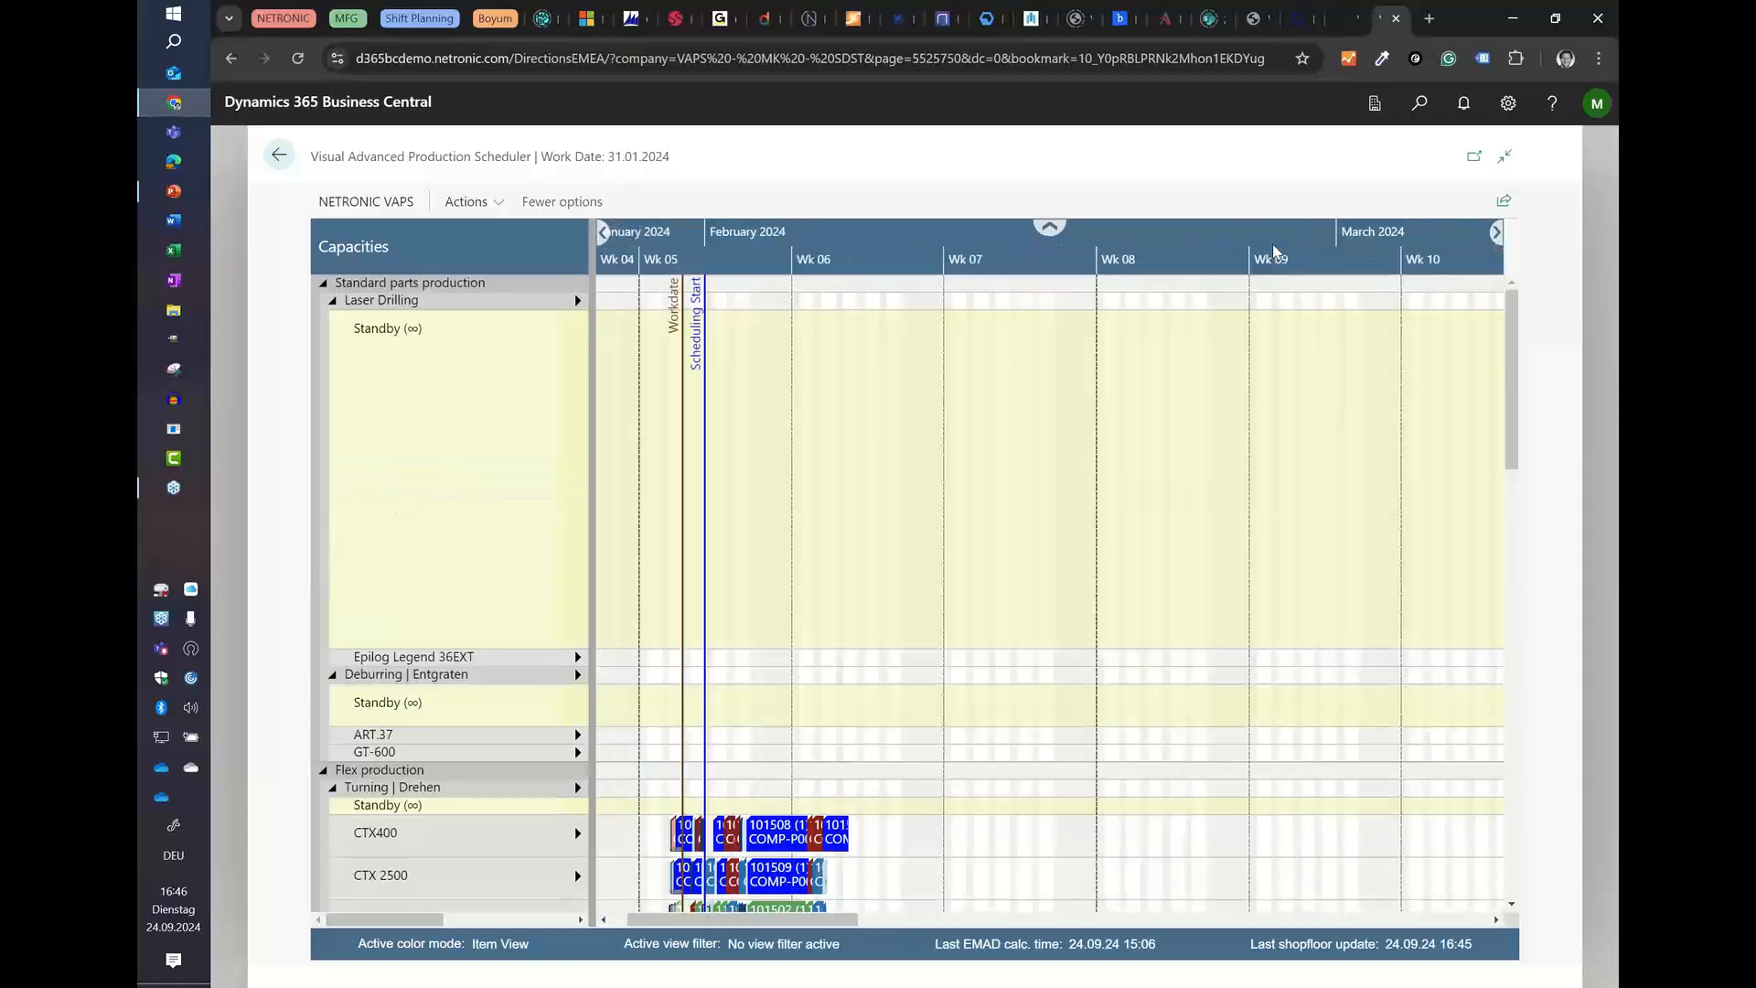
{"action": "scroll", "coordinate": [1278, 252], "scroll_direction": "down", "scroll_amount": 5}
{"action": "scroll", "coordinate": [1017, 255], "scroll_direction": "up", "scroll_amount": 2}
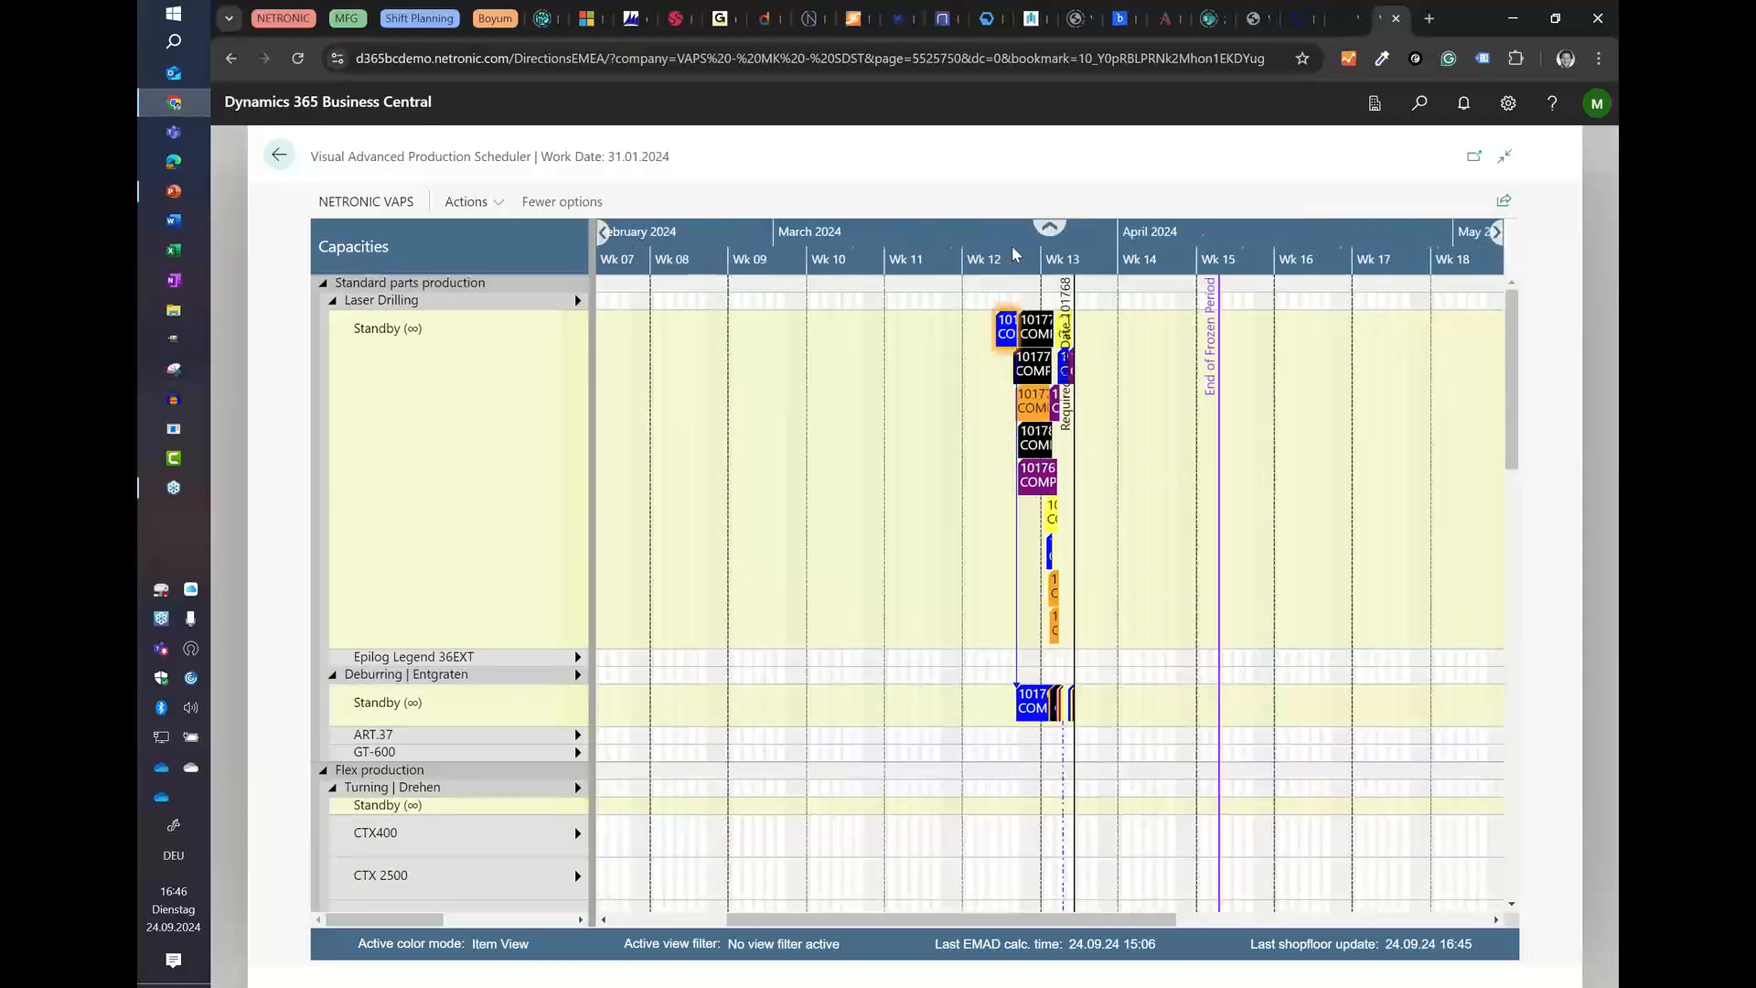
{"action": "scroll", "coordinate": [1013, 254], "scroll_direction": "up", "scroll_amount": 4}
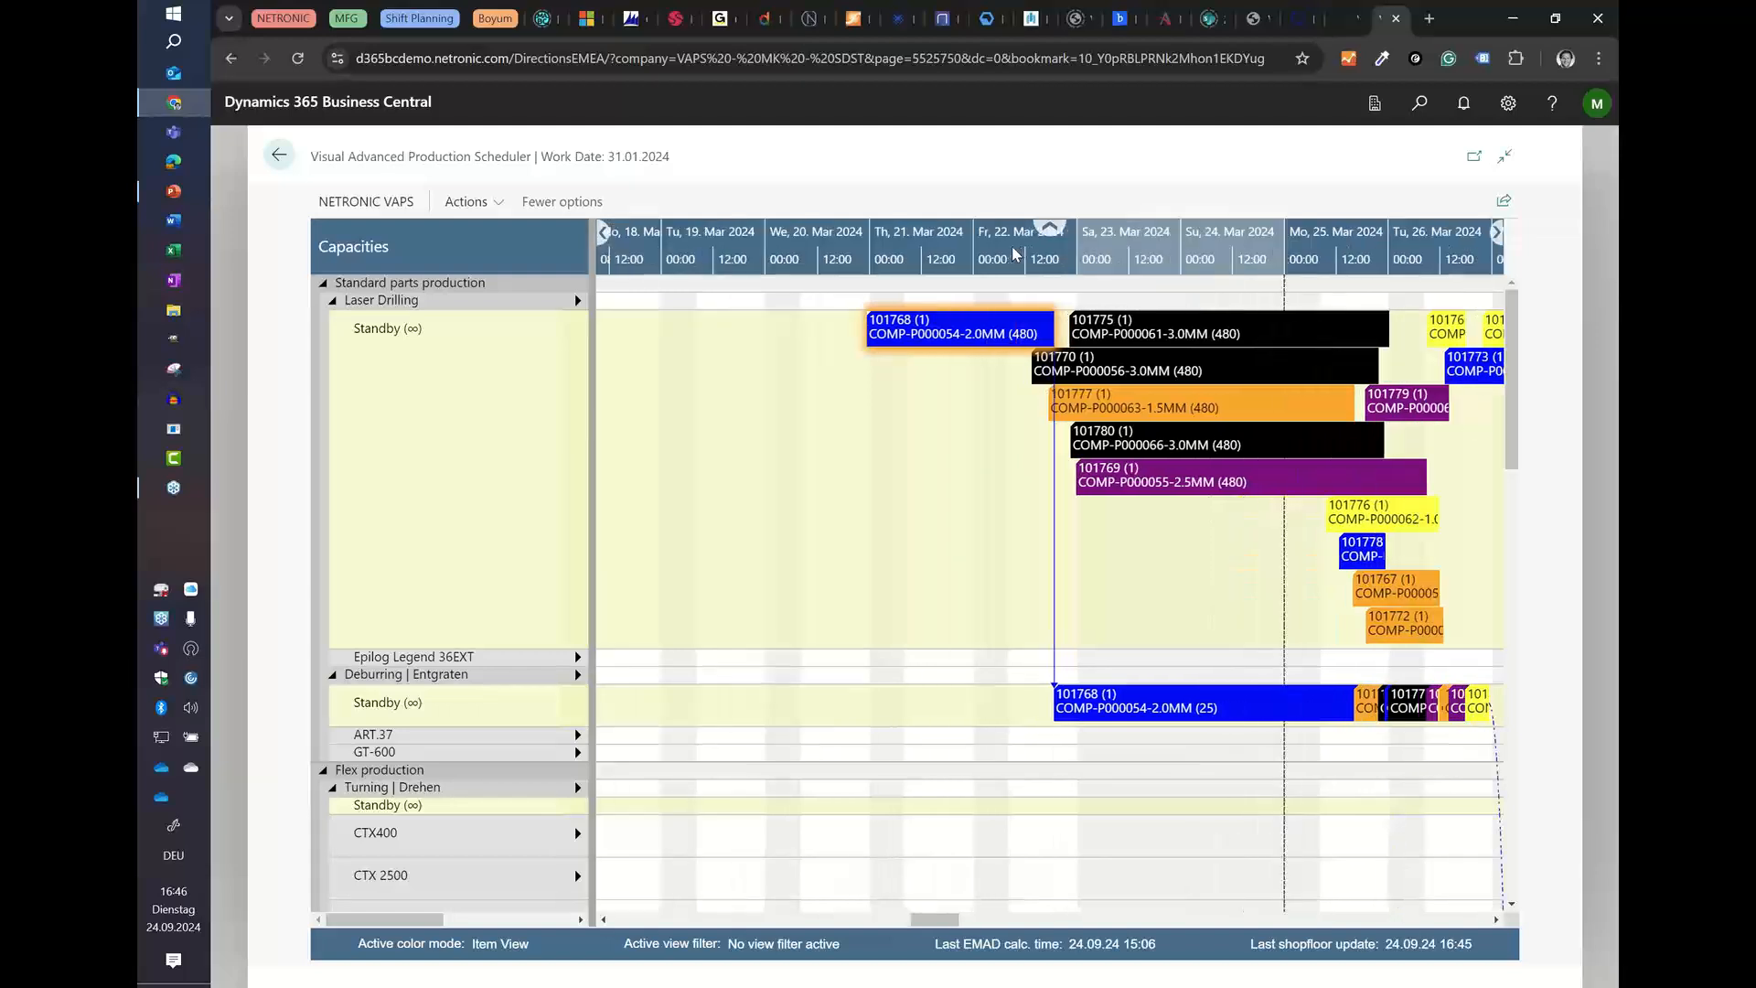
{"action": "scroll", "coordinate": [1013, 254], "scroll_direction": "up", "scroll_amount": 1}
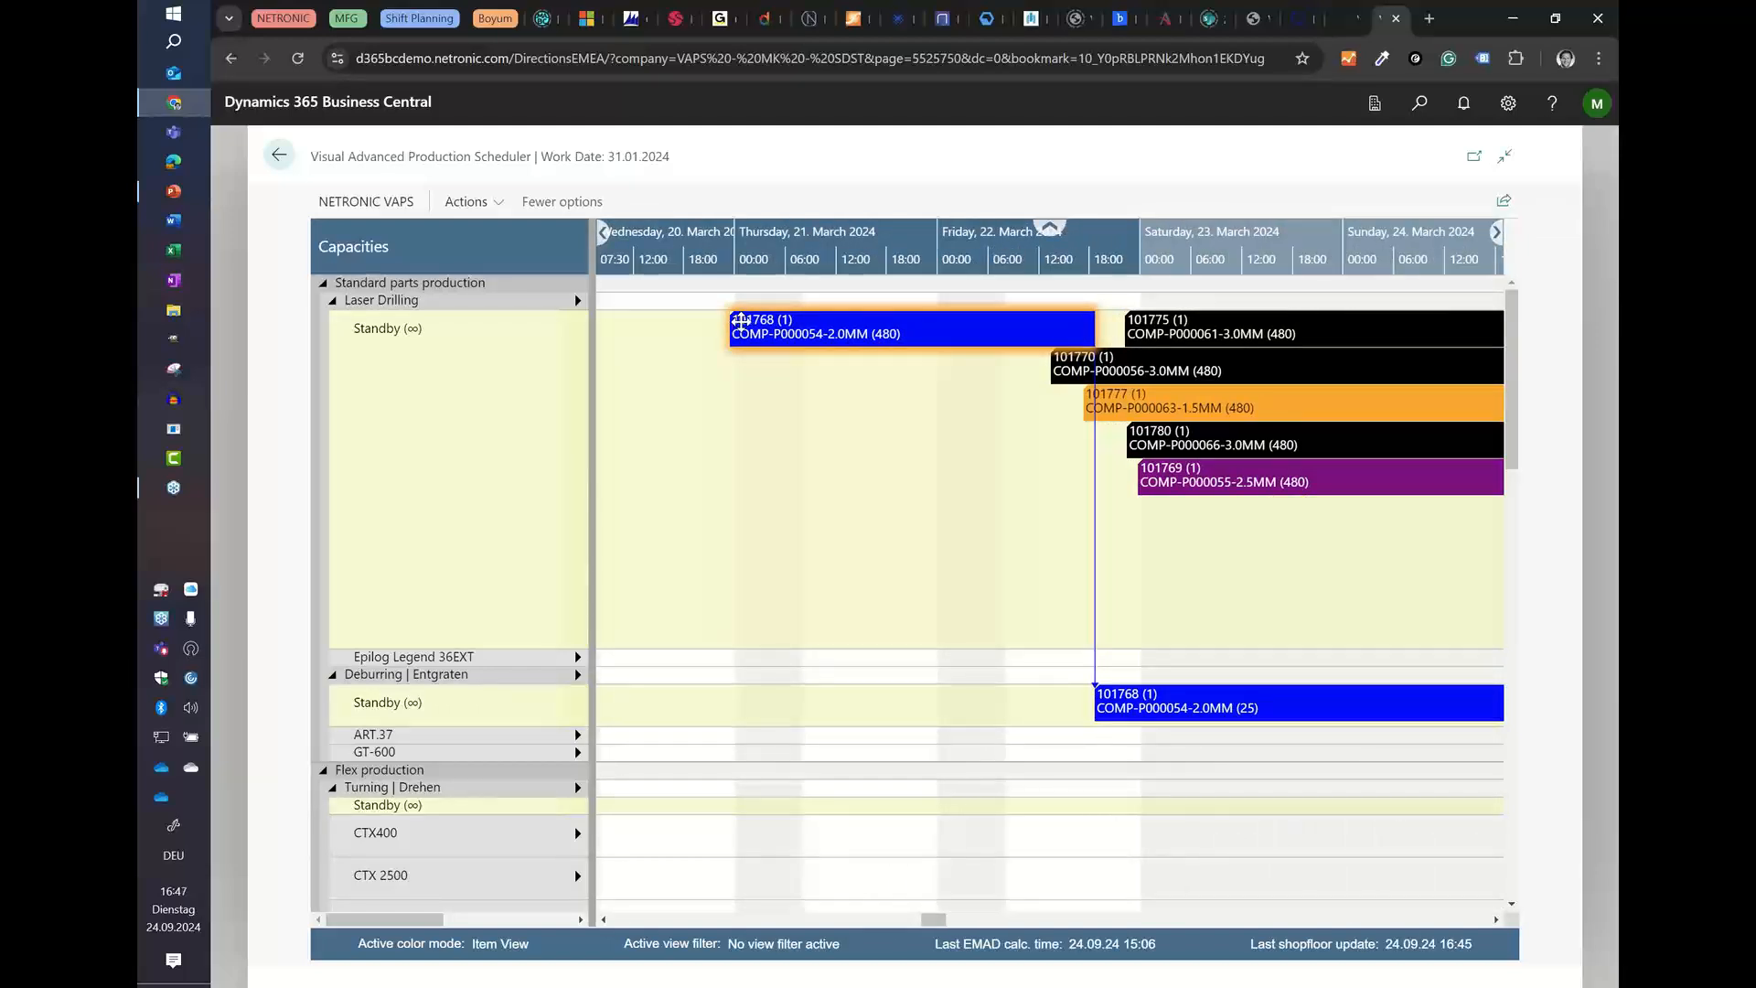
{"action": "mouse_move", "coordinate": [756, 320]}
{"action": "mouse_move", "coordinate": [882, 335]}
{"action": "scroll", "coordinate": [728, 236], "scroll_direction": "down", "scroll_amount": 4}
{"action": "left_click_drag", "start_coordinate": [728, 236], "coordinate": [857, 240]}
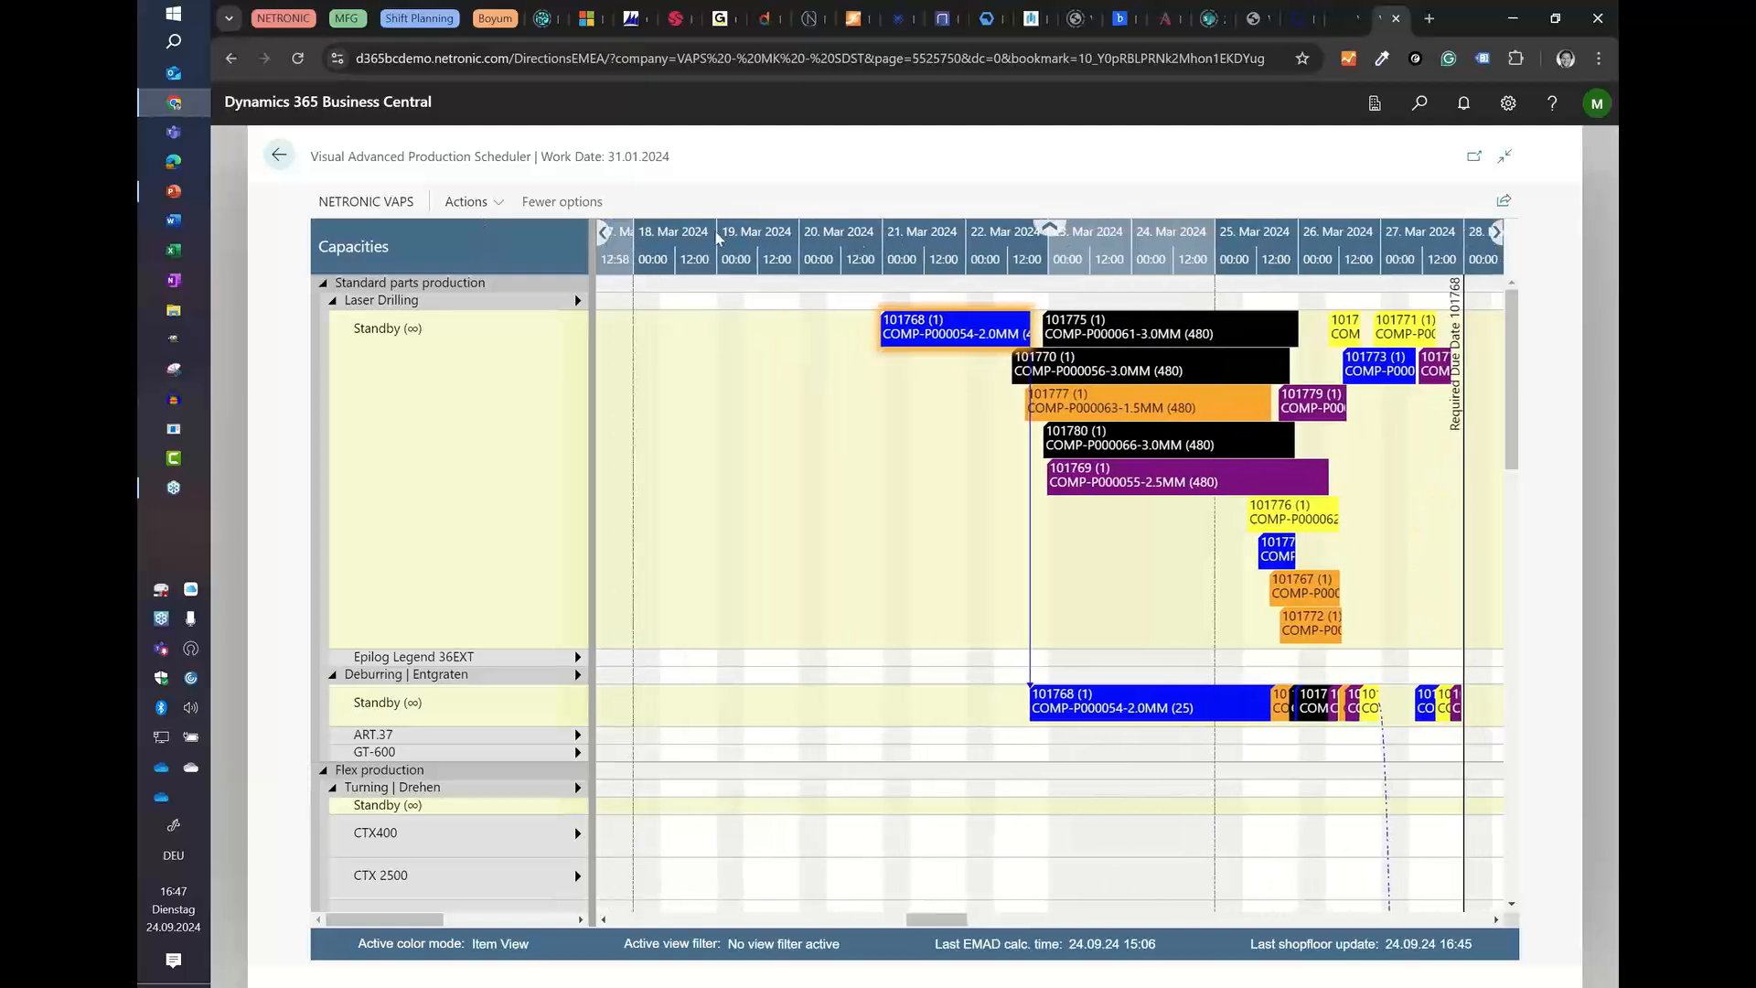
Step: Start adding selected production orders including alternatives, and sort the selectable orders by description in ascending order
{"action": "left_click", "coordinate": [466, 201]}
{"action": "mouse_move", "coordinate": [490, 272]}
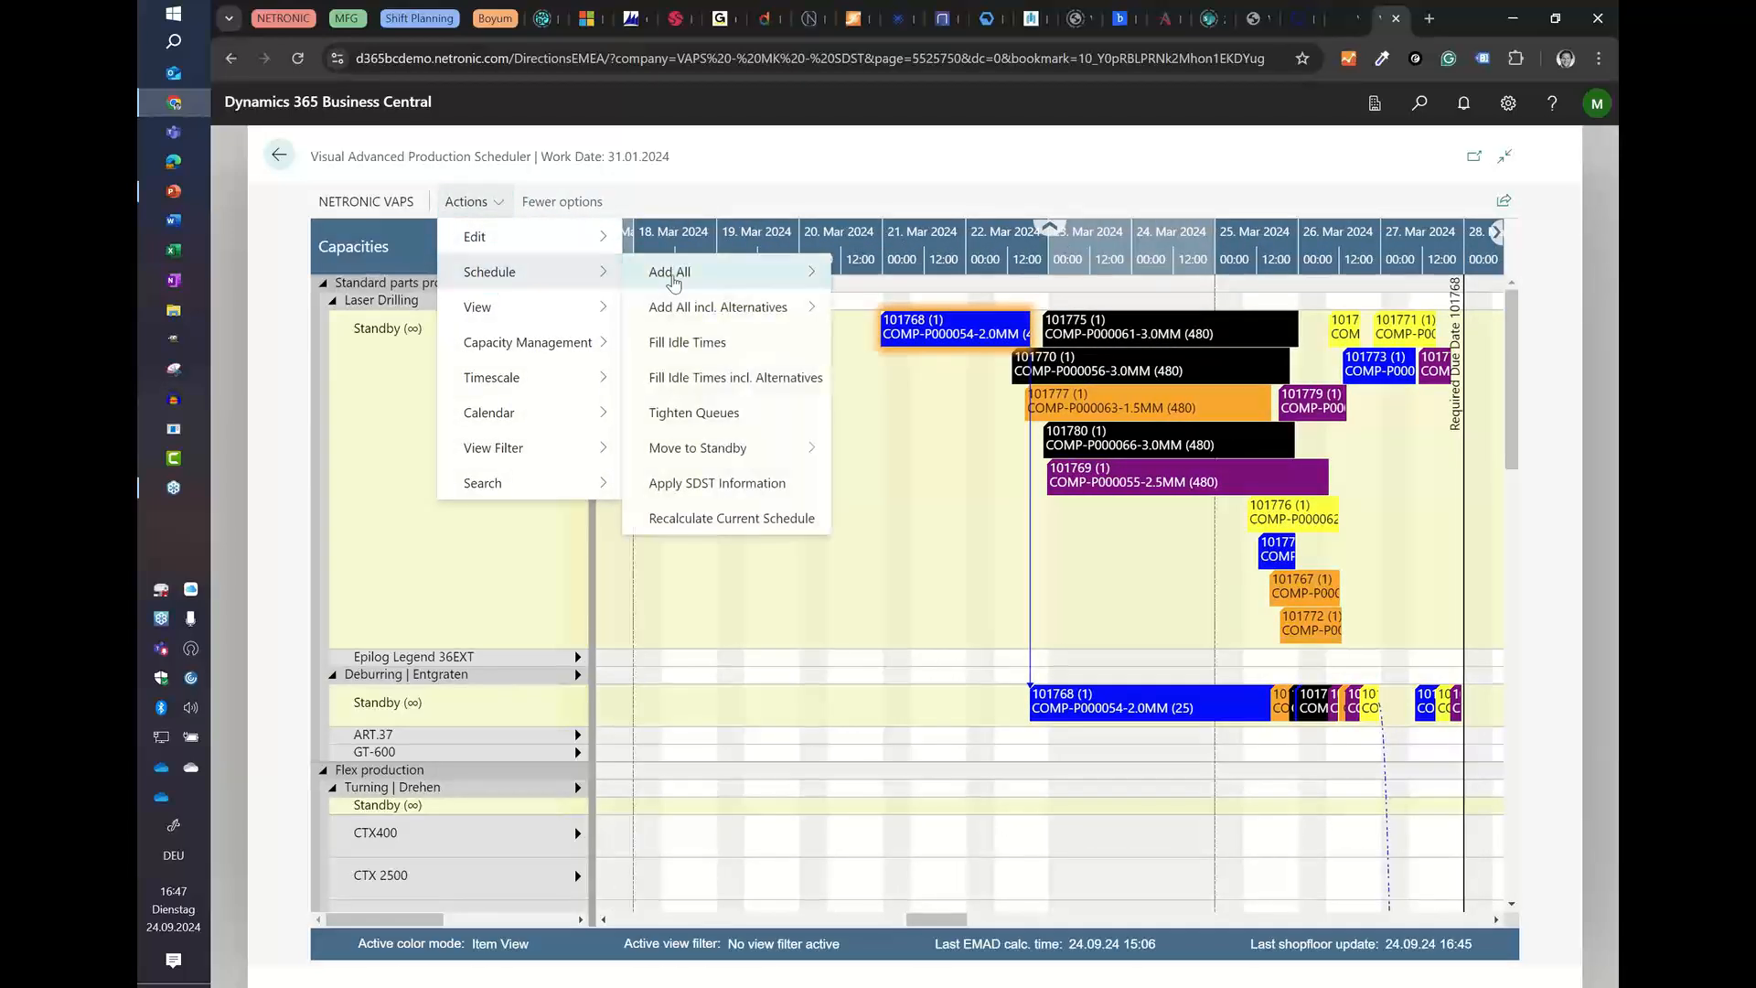
{"action": "mouse_move", "coordinate": [698, 316]}
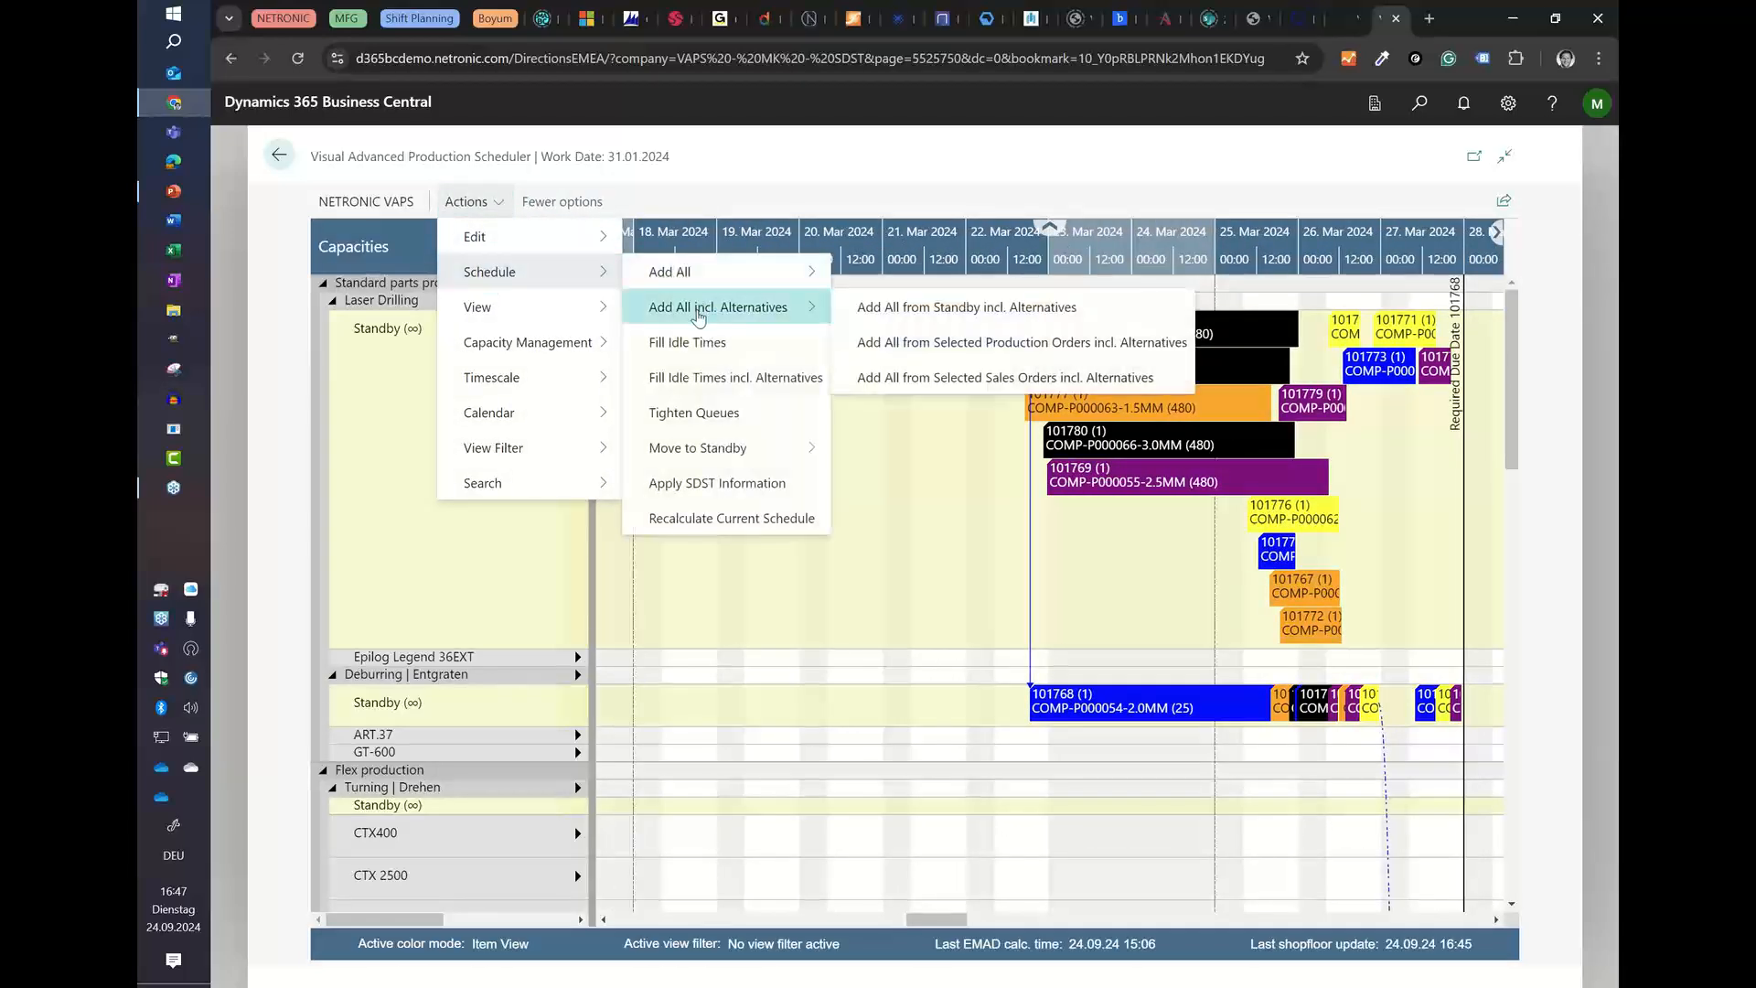
{"action": "left_click", "coordinate": [904, 344]}
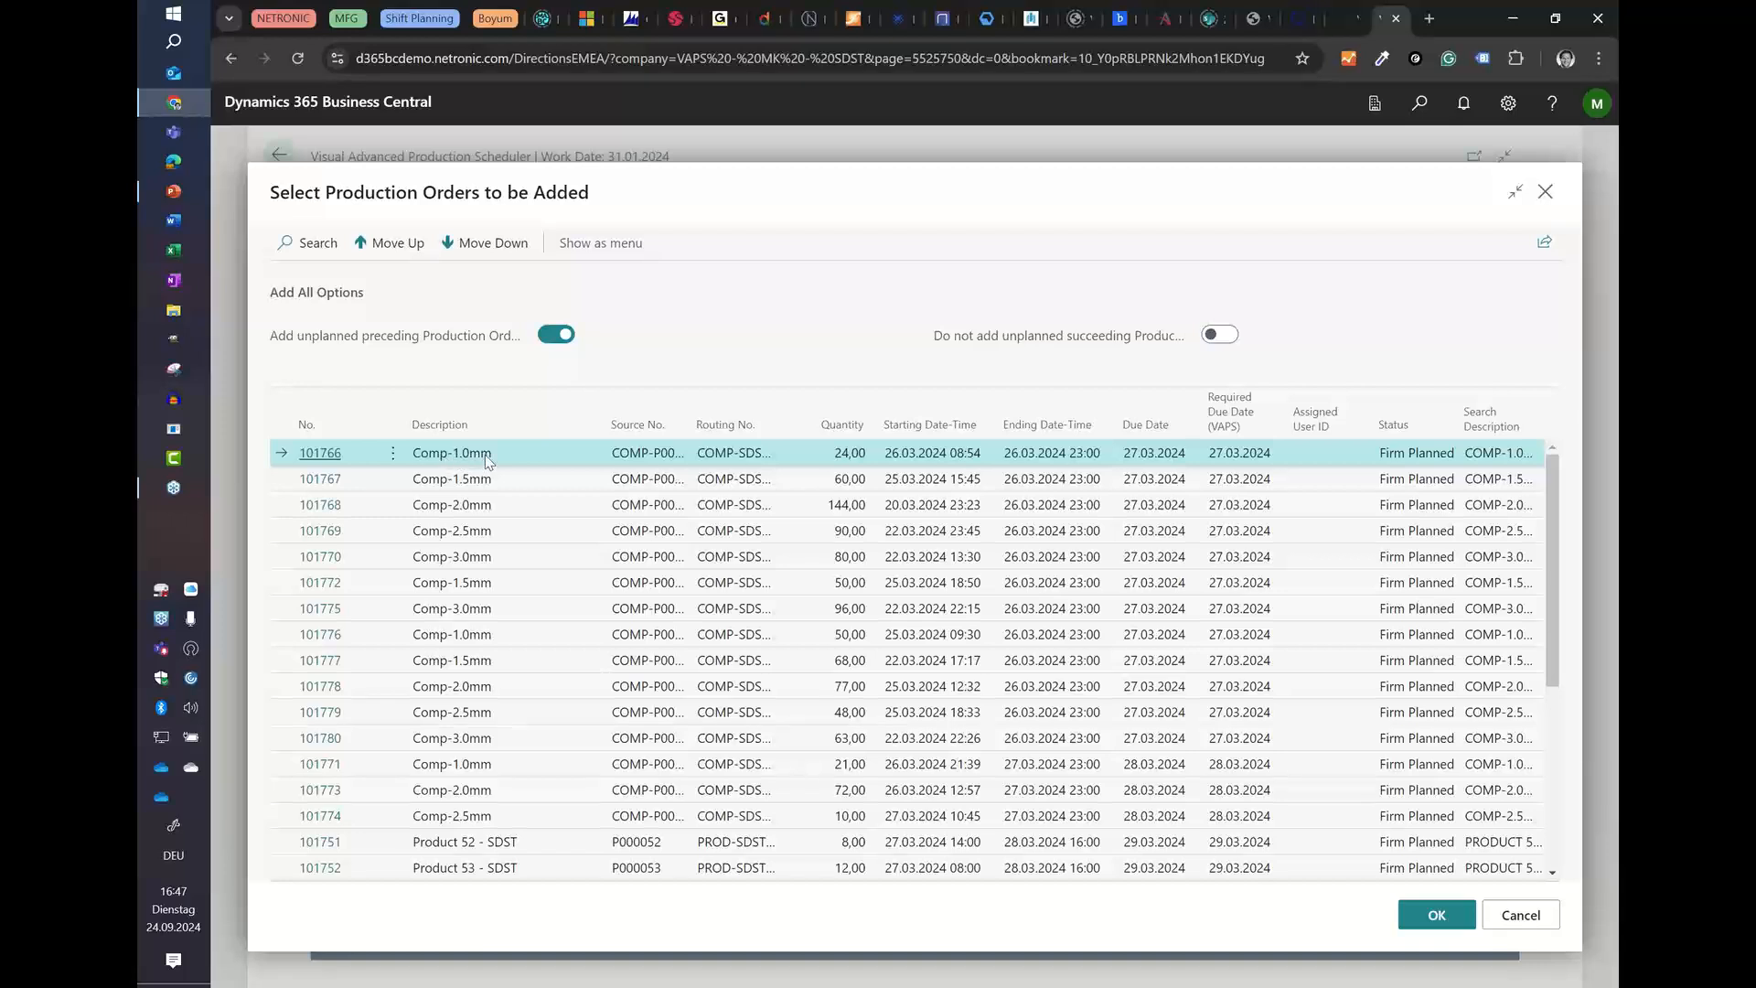
{"action": "left_click", "coordinate": [468, 426]}
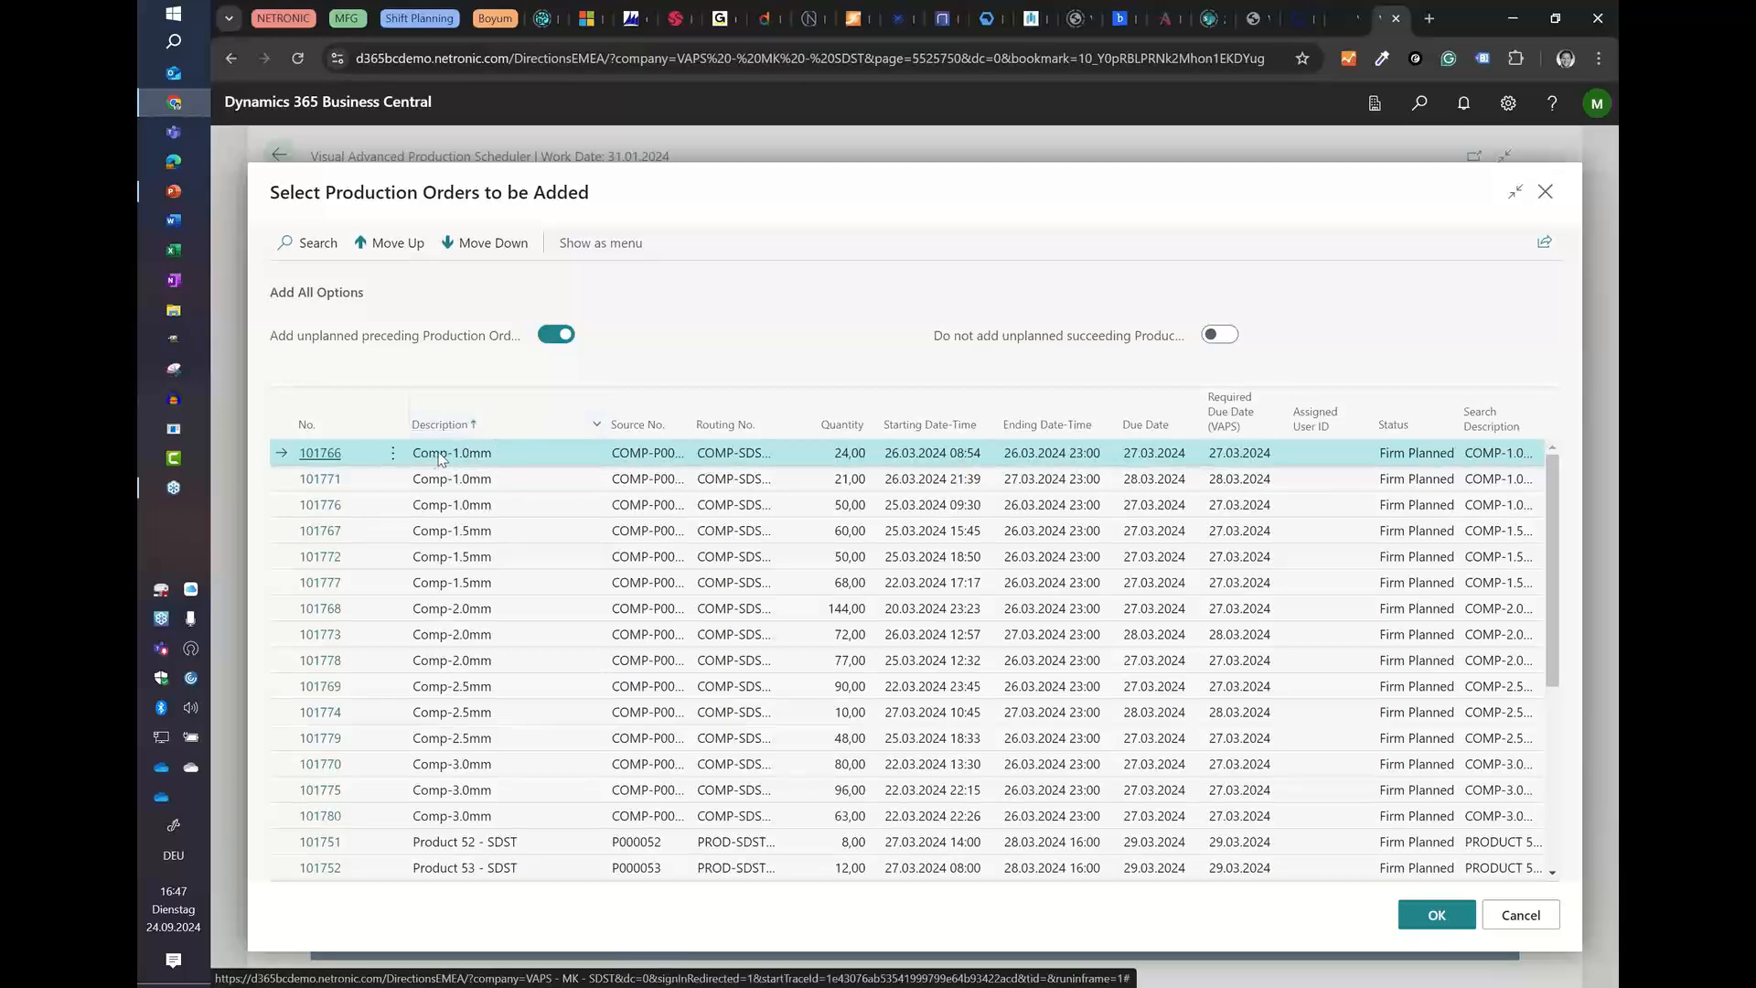
{"action": "scroll", "coordinate": [614, 738], "scroll_direction": "down", "scroll_amount": 3}
{"action": "scroll", "coordinate": [615, 739], "scroll_direction": "up", "scroll_amount": 3}
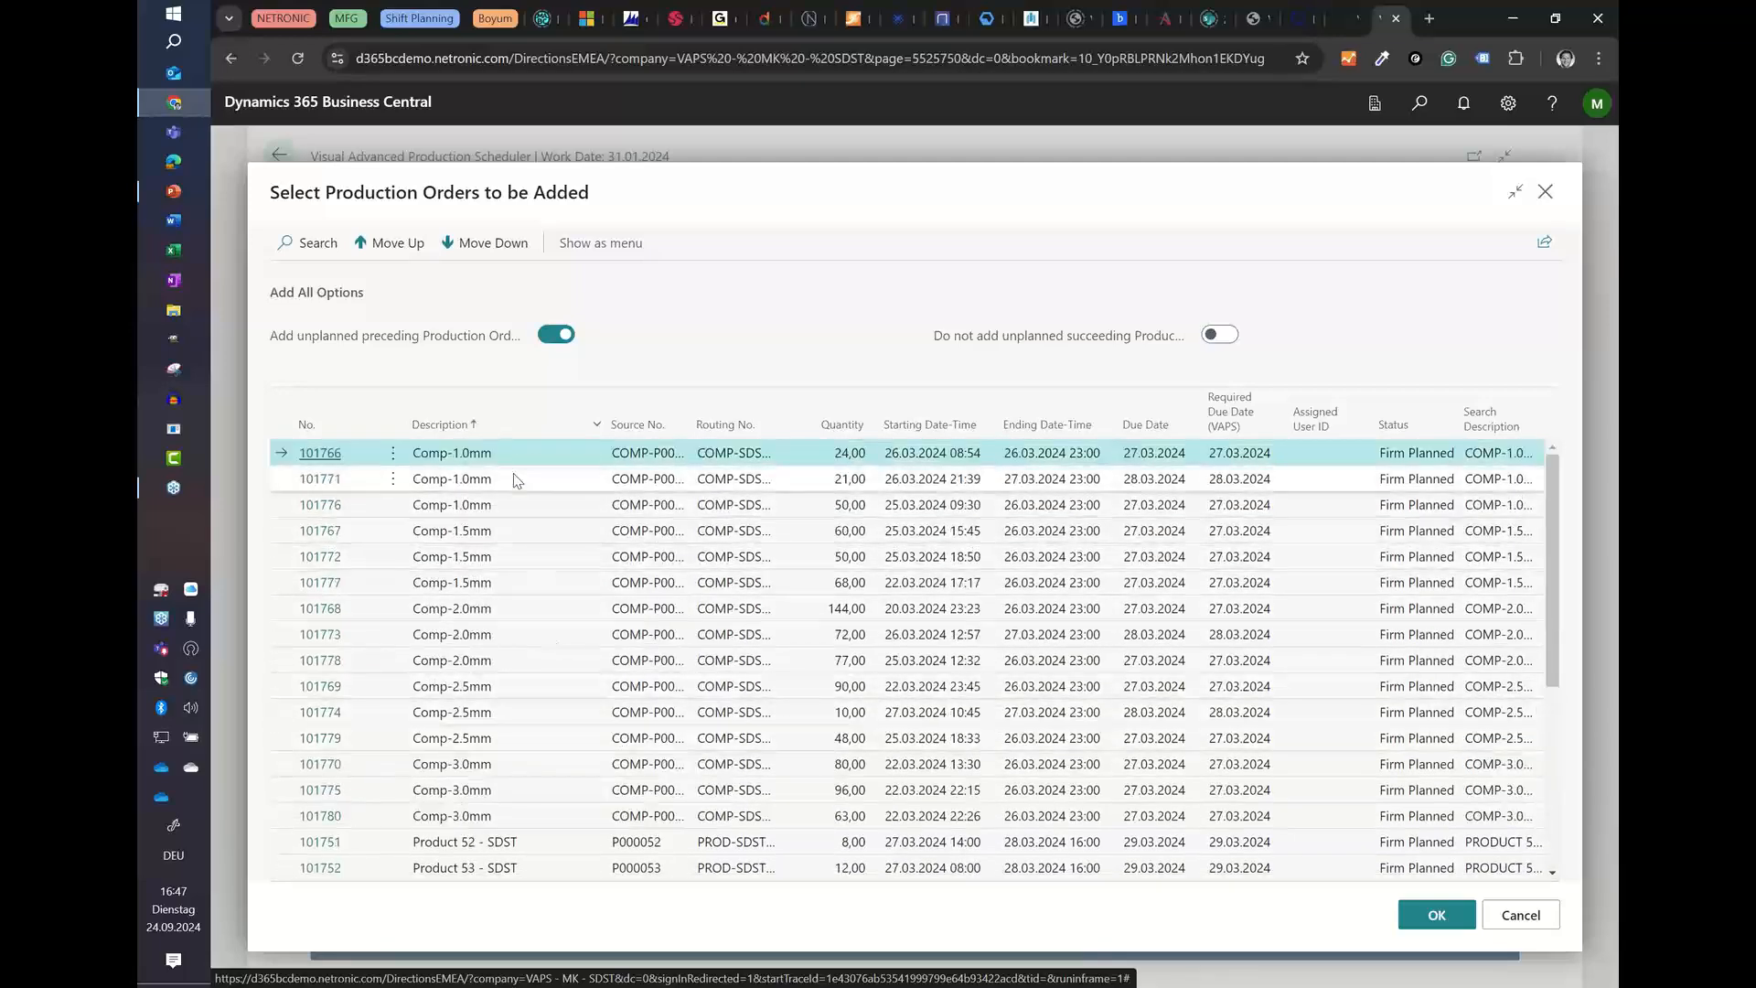
{"action": "key", "text": "shift+Down"}
{"action": "key", "text": "shift+Down"}
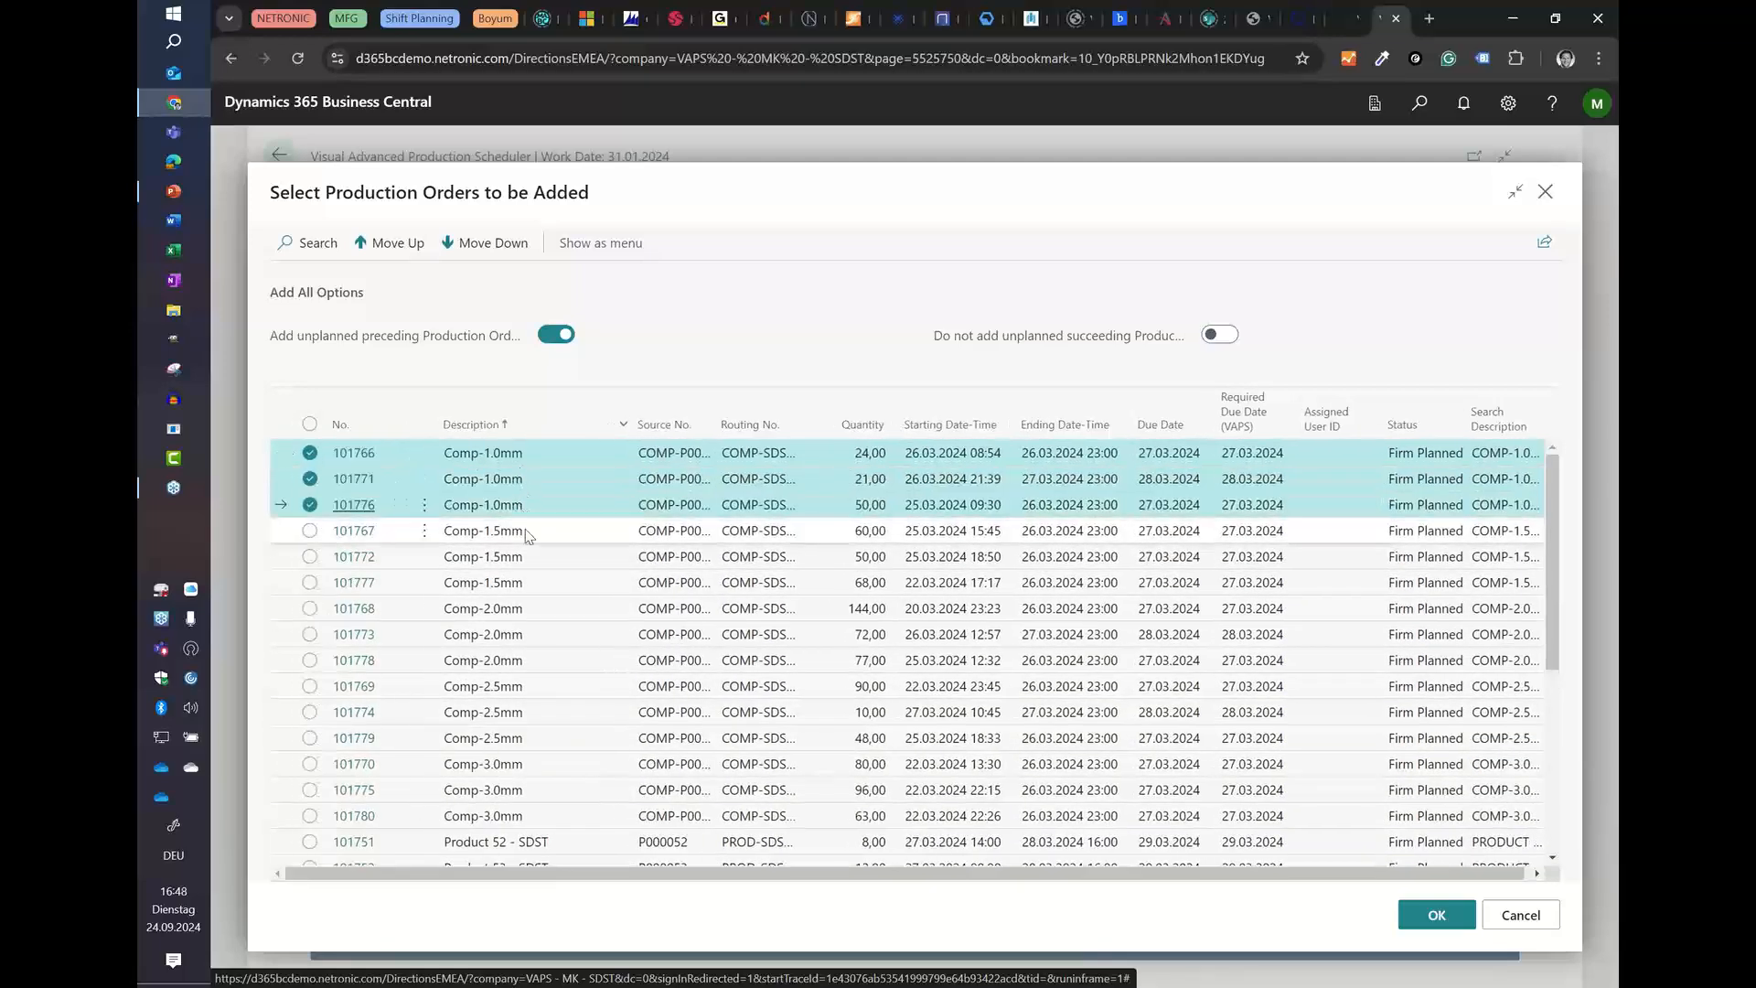
{"action": "left_click", "coordinate": [310, 453]}
{"action": "left_click", "coordinate": [310, 478]}
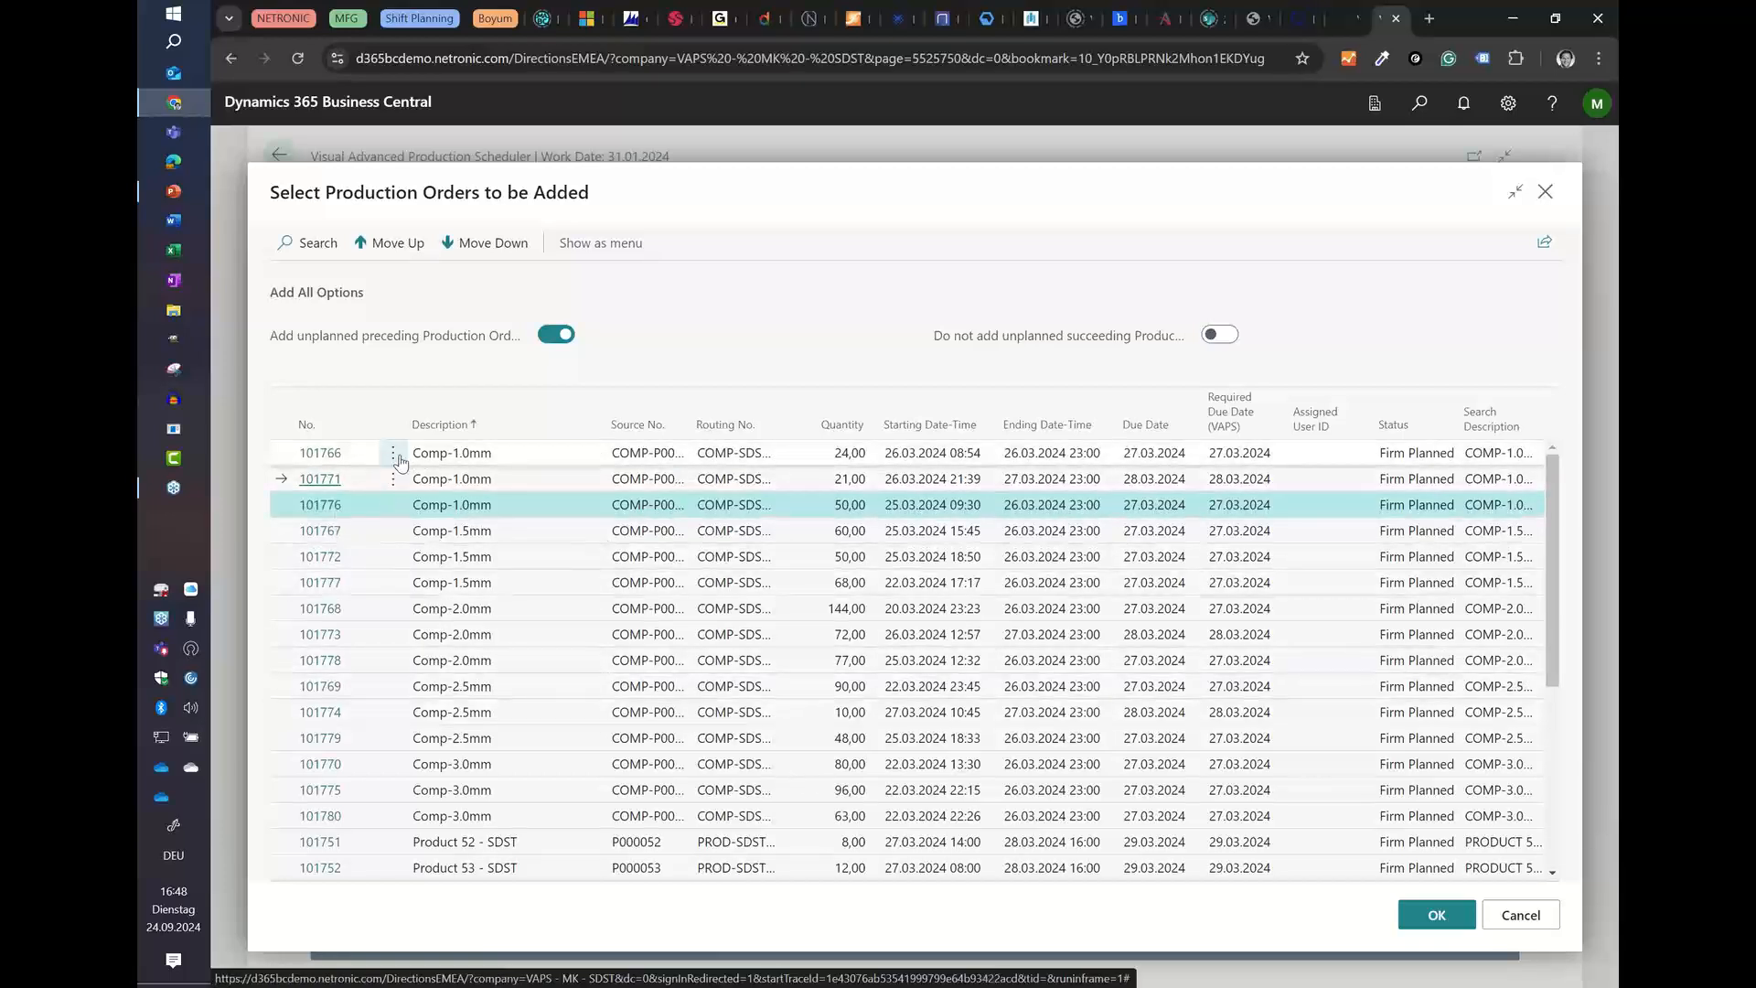
{"action": "left_click", "coordinate": [392, 452], "text": "ctrl"}
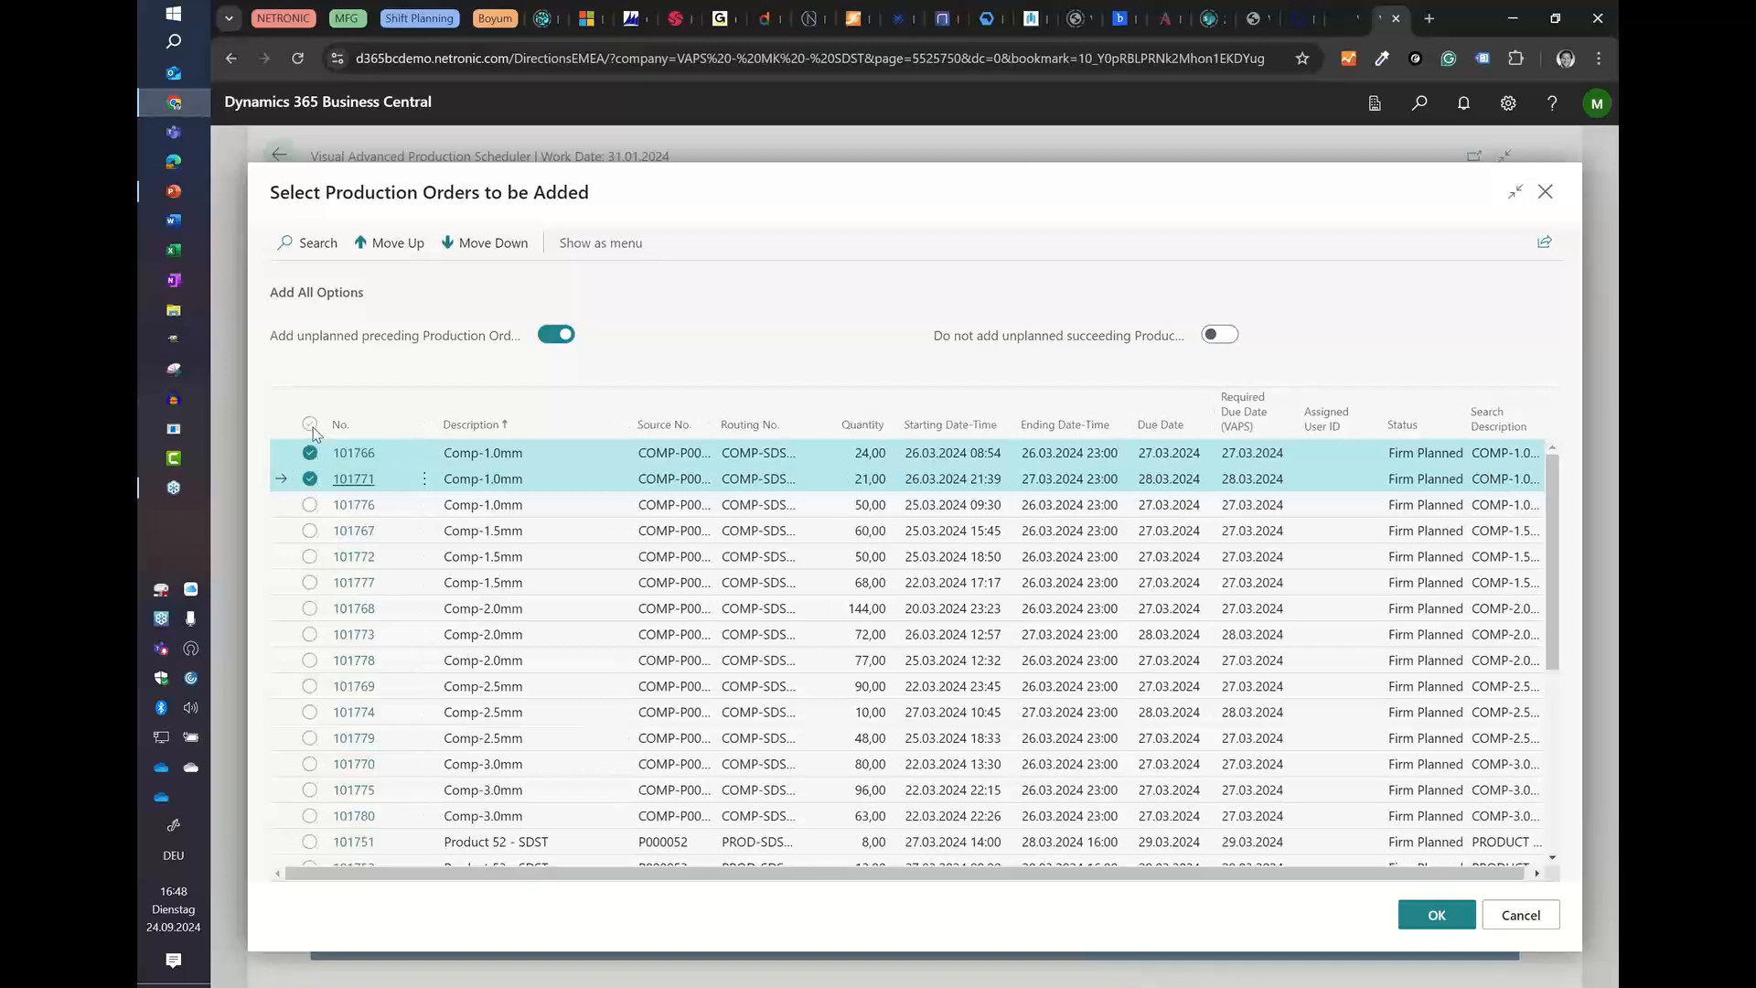
Step: Select all listed production orders and add them to the schedule
{"action": "left_click", "coordinate": [311, 425]}
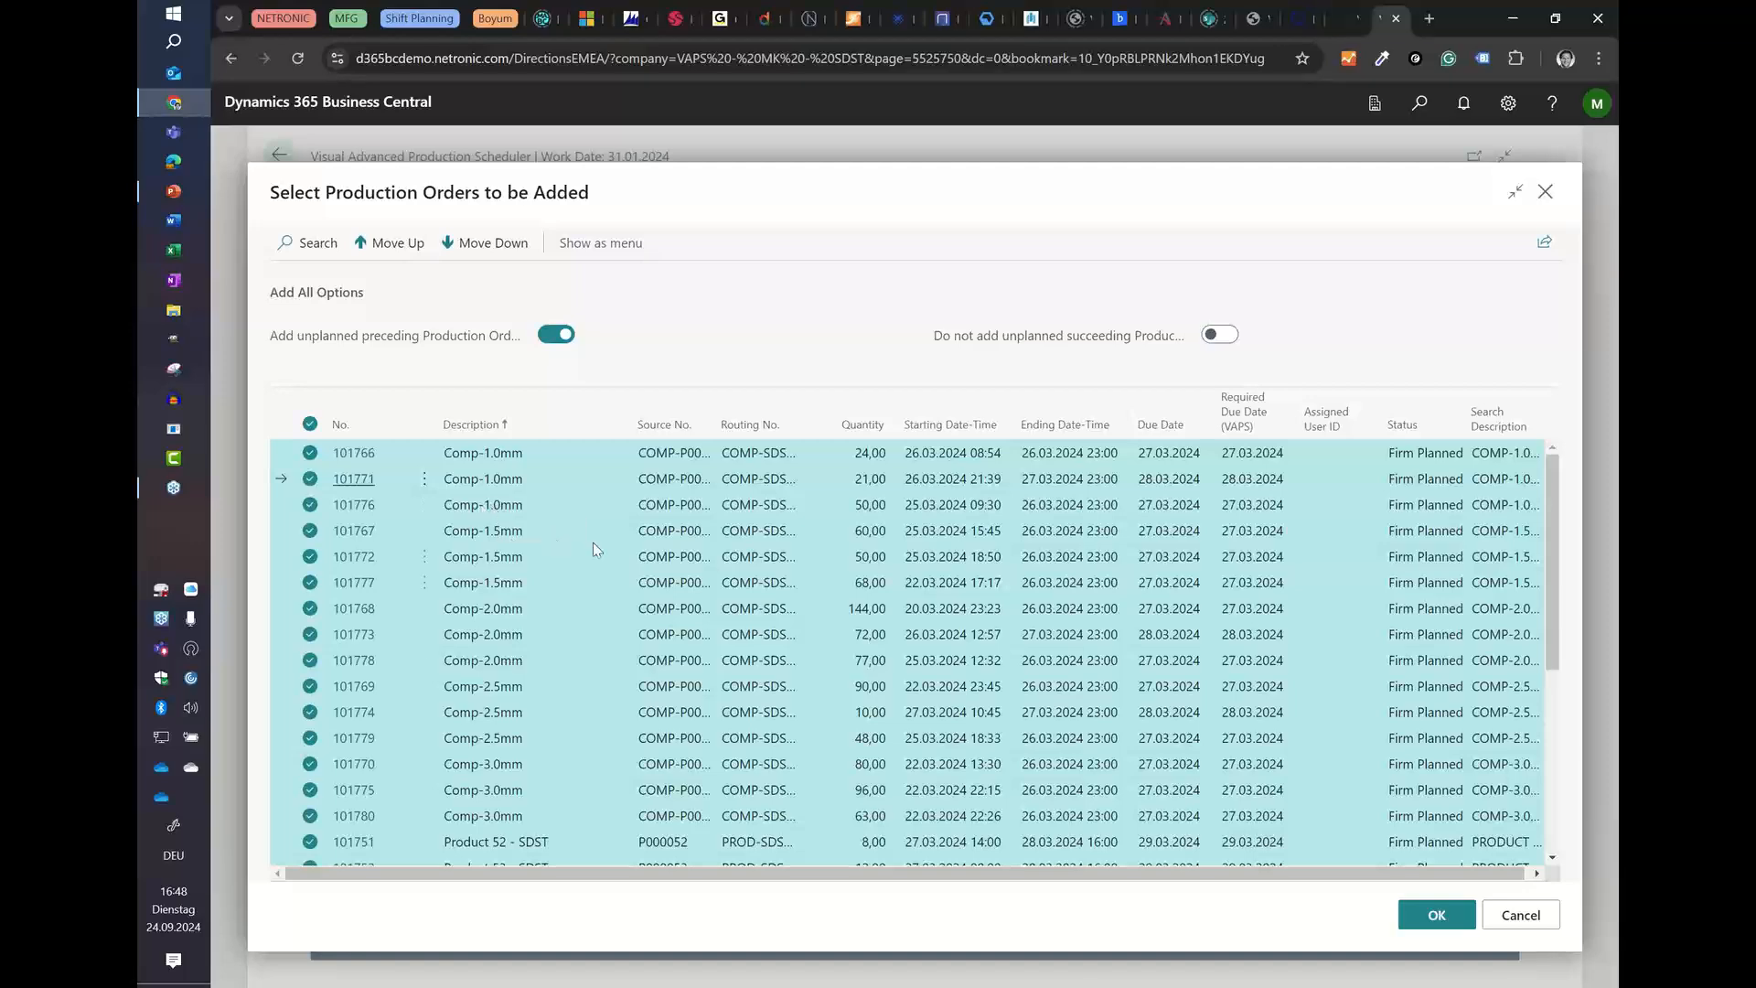
{"action": "left_click", "coordinate": [1428, 926]}
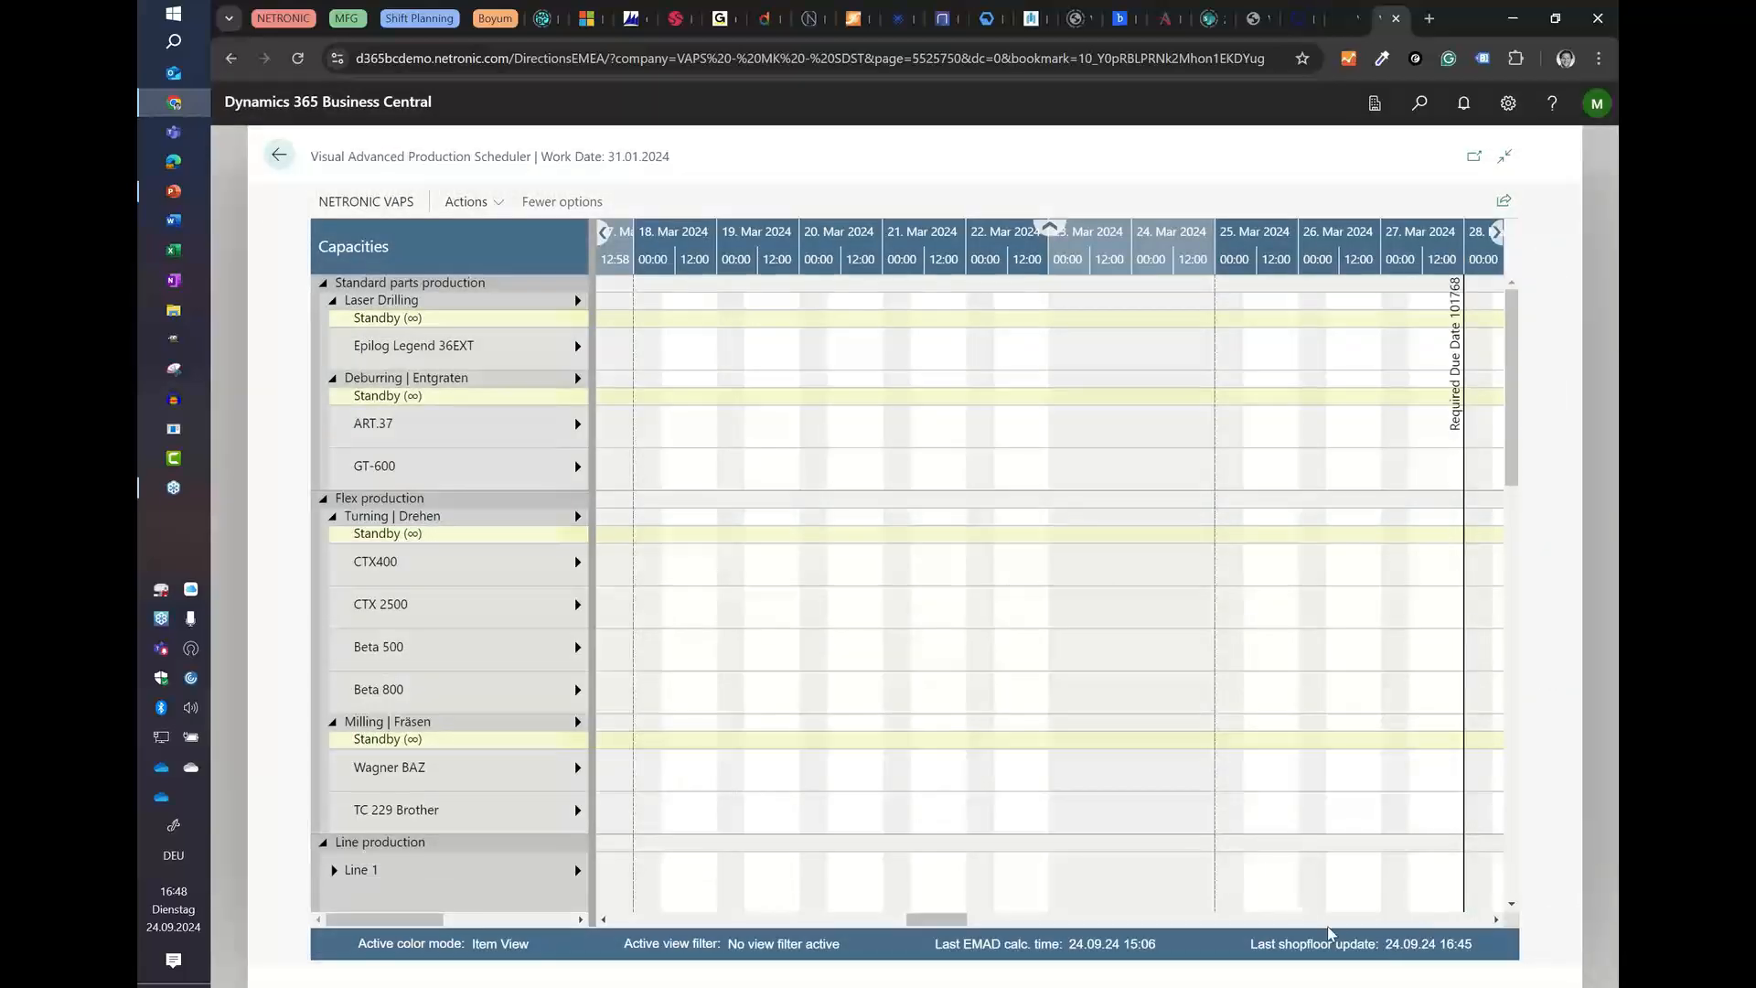
Step: Examine the sequence of operations scheduled on Epilog Legend 36EXT and the Deburring machines from 1 February onward
{"action": "left_click_drag", "start_coordinate": [942, 920], "coordinate": [668, 926]}
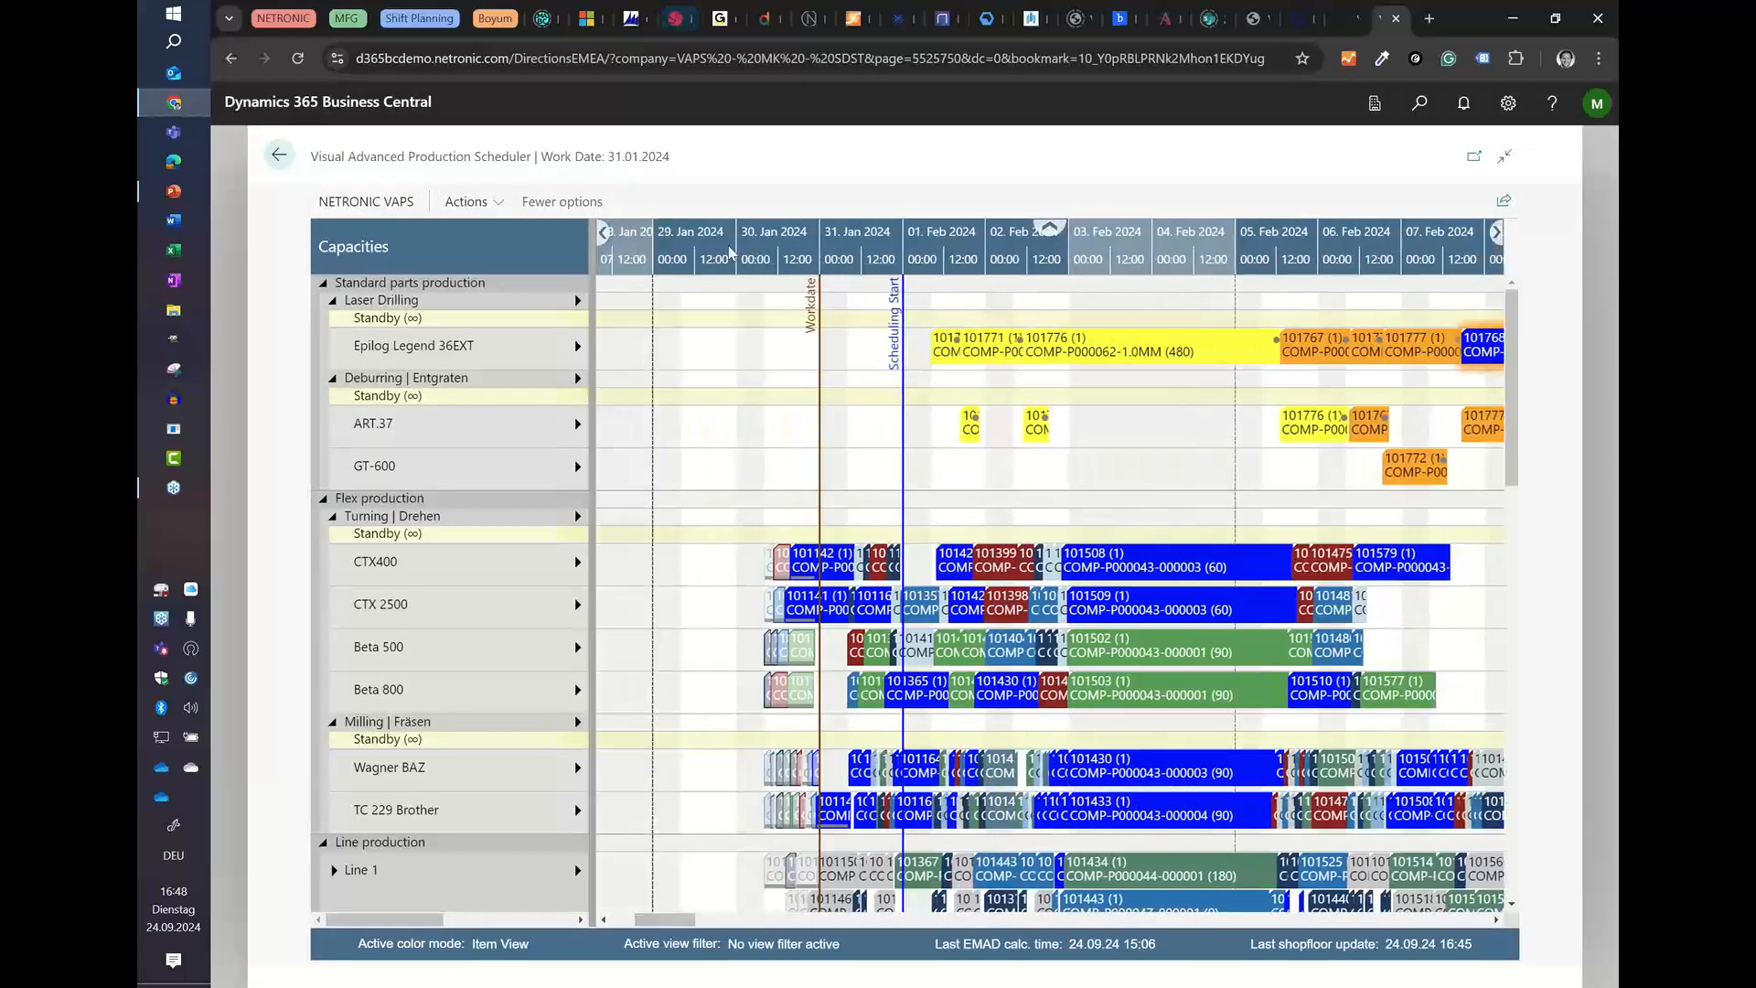
{"action": "scroll", "coordinate": [951, 258], "scroll_direction": "down", "scroll_amount": 1}
{"action": "scroll", "coordinate": [952, 258], "scroll_direction": "down", "scroll_amount": 1}
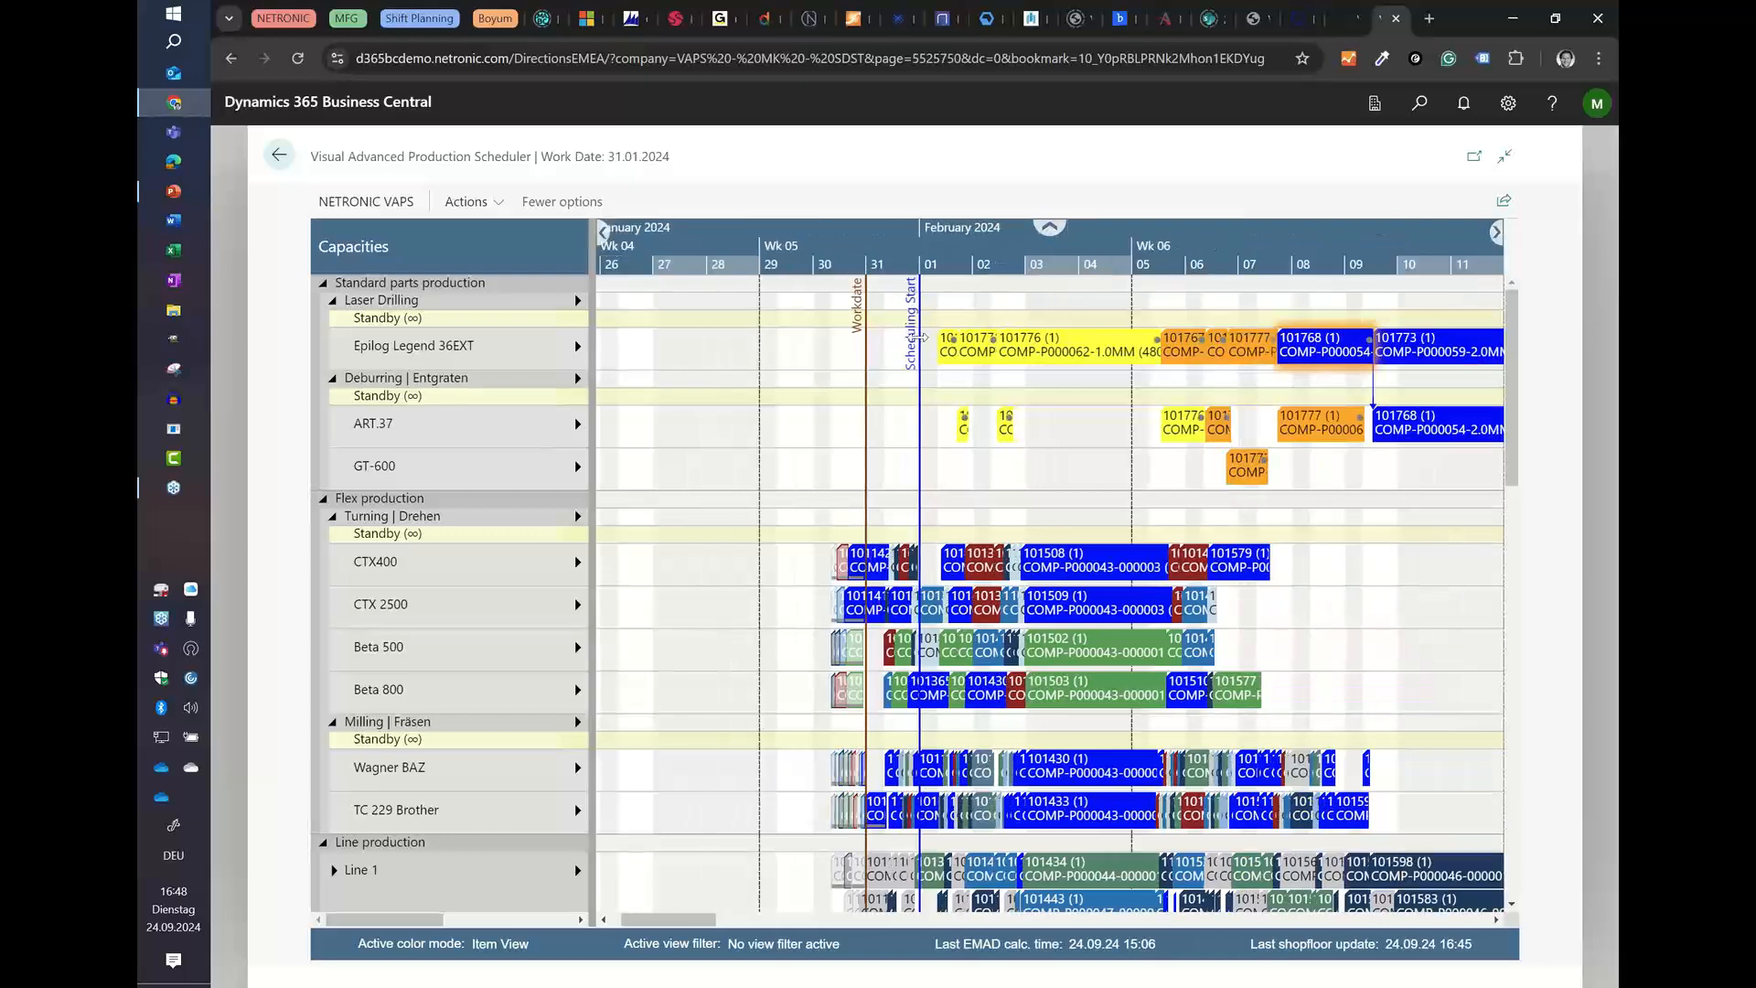
{"action": "scroll", "coordinate": [958, 250], "scroll_direction": "down", "scroll_amount": 1}
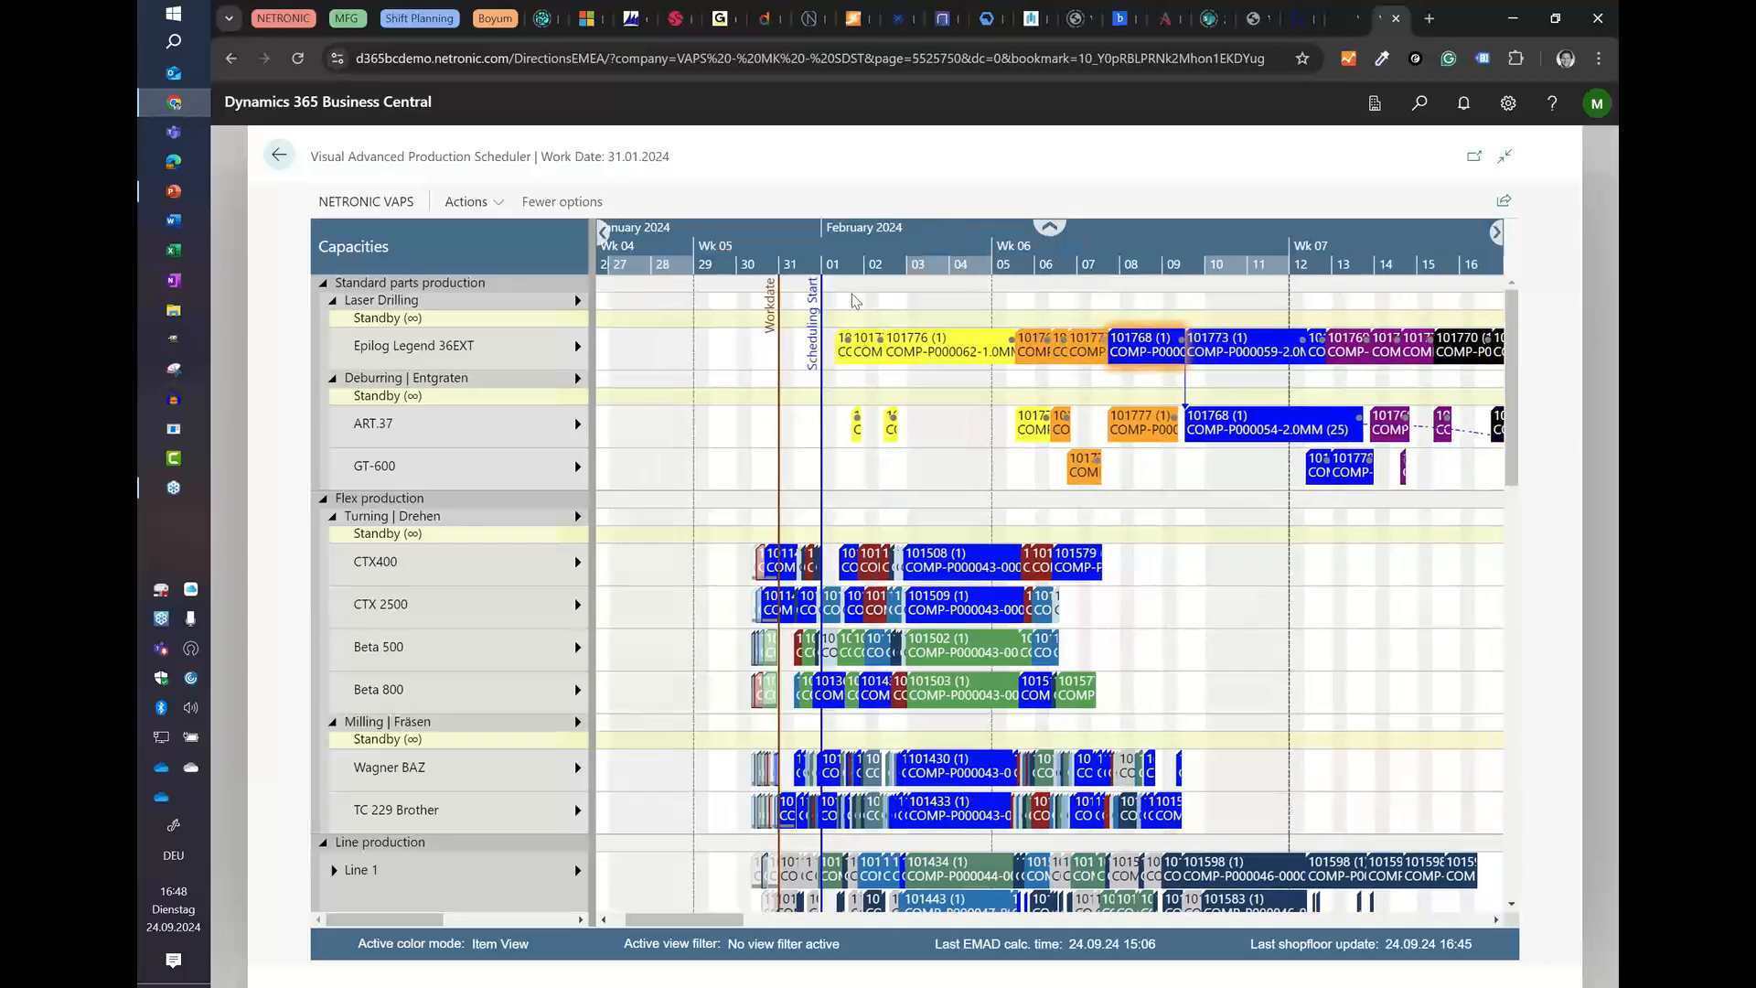
{"action": "scroll", "coordinate": [883, 261], "scroll_direction": "up", "scroll_amount": 3}
{"action": "scroll", "coordinate": [883, 260], "scroll_direction": "up", "scroll_amount": 1}
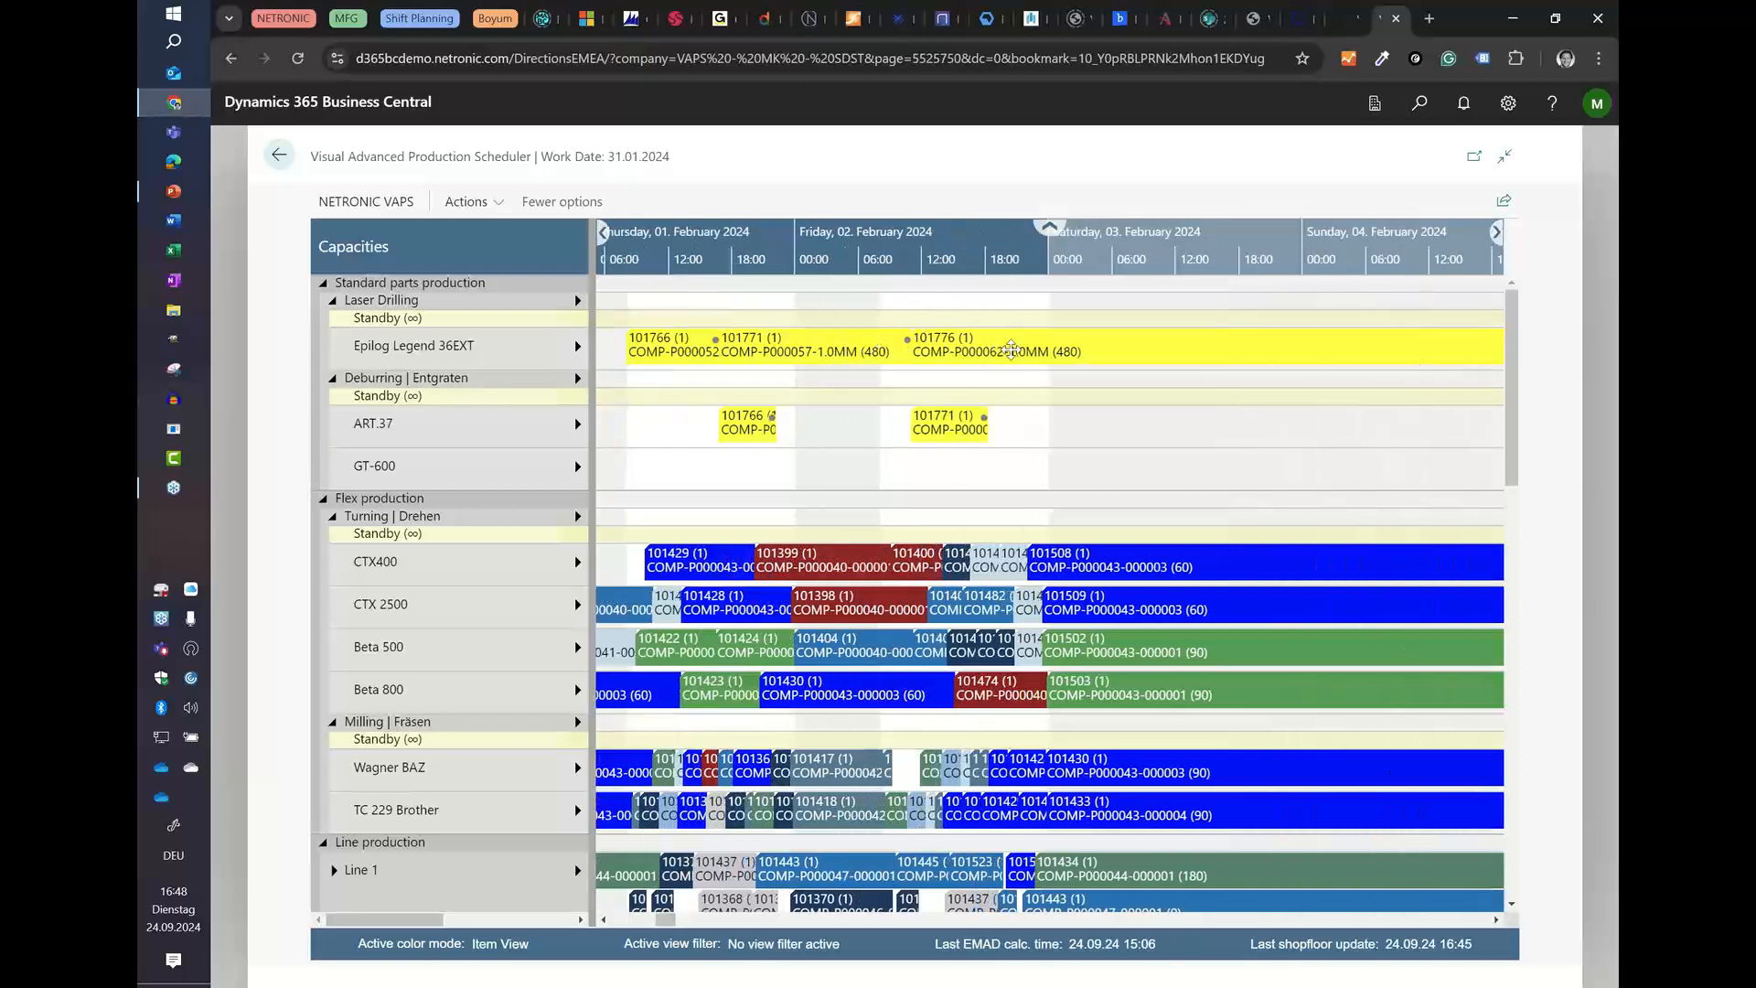
{"action": "mouse_move", "coordinate": [1069, 353]}
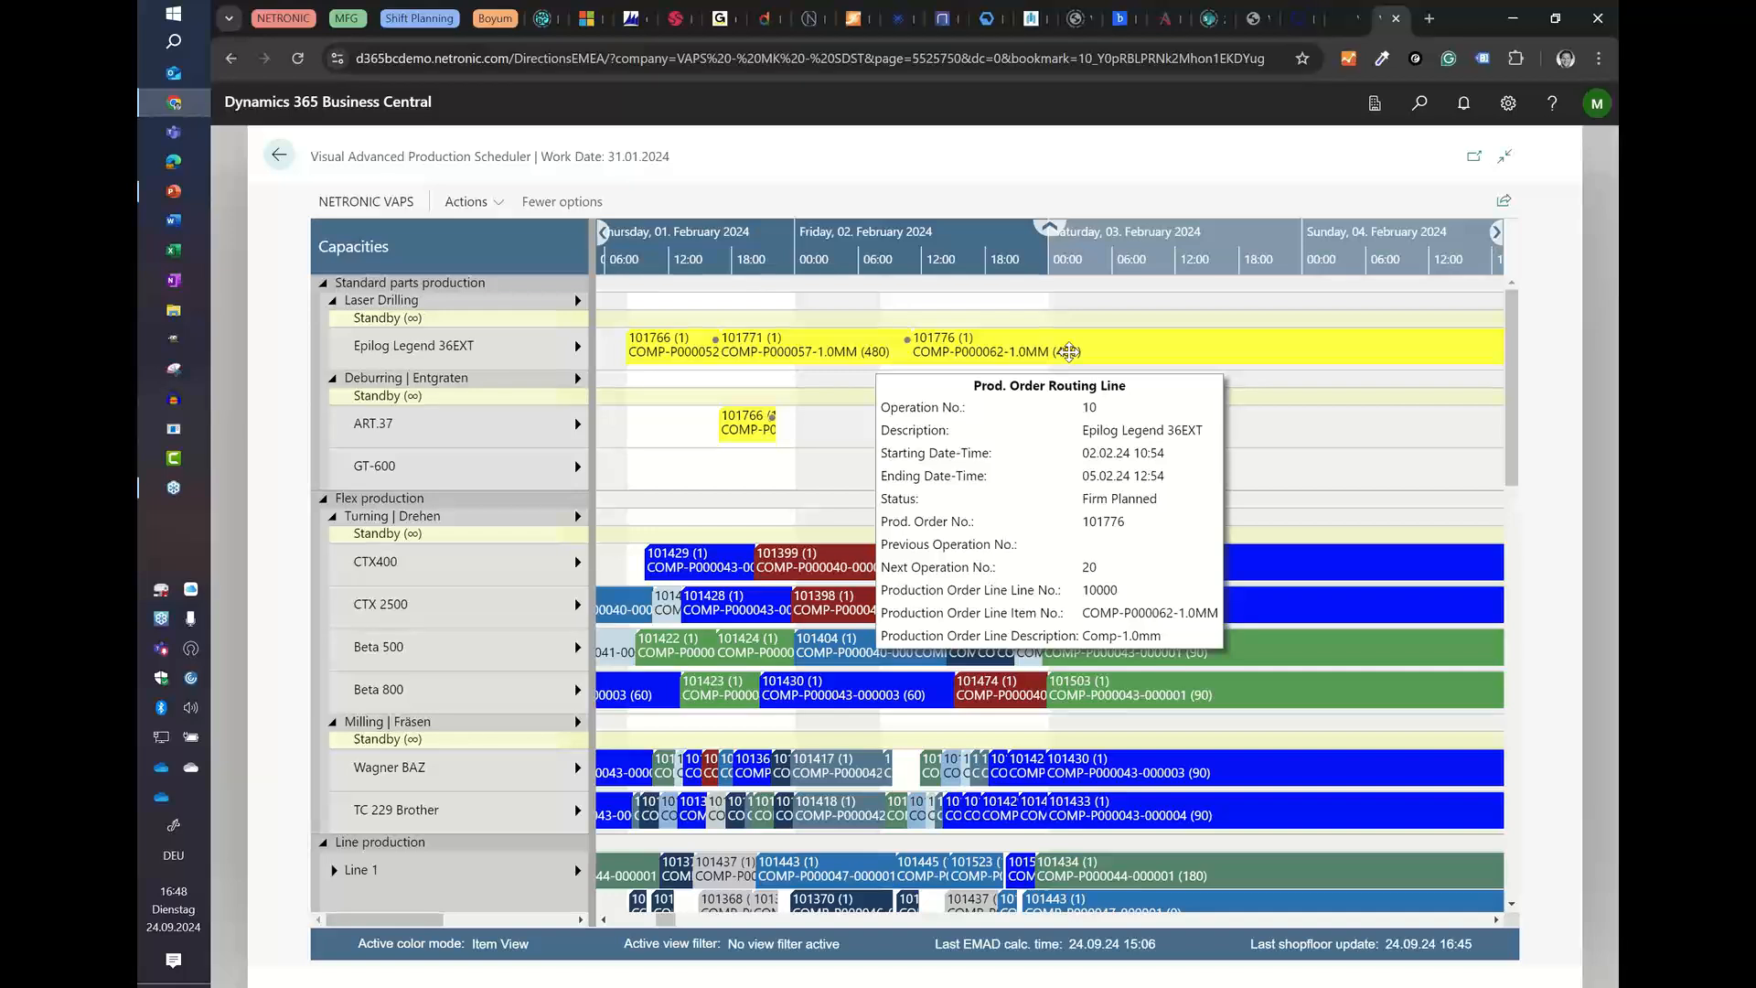
Step: Apply the SDST information to the Epilog Legend 36EXT machine center
{"action": "right_click", "coordinate": [429, 350]}
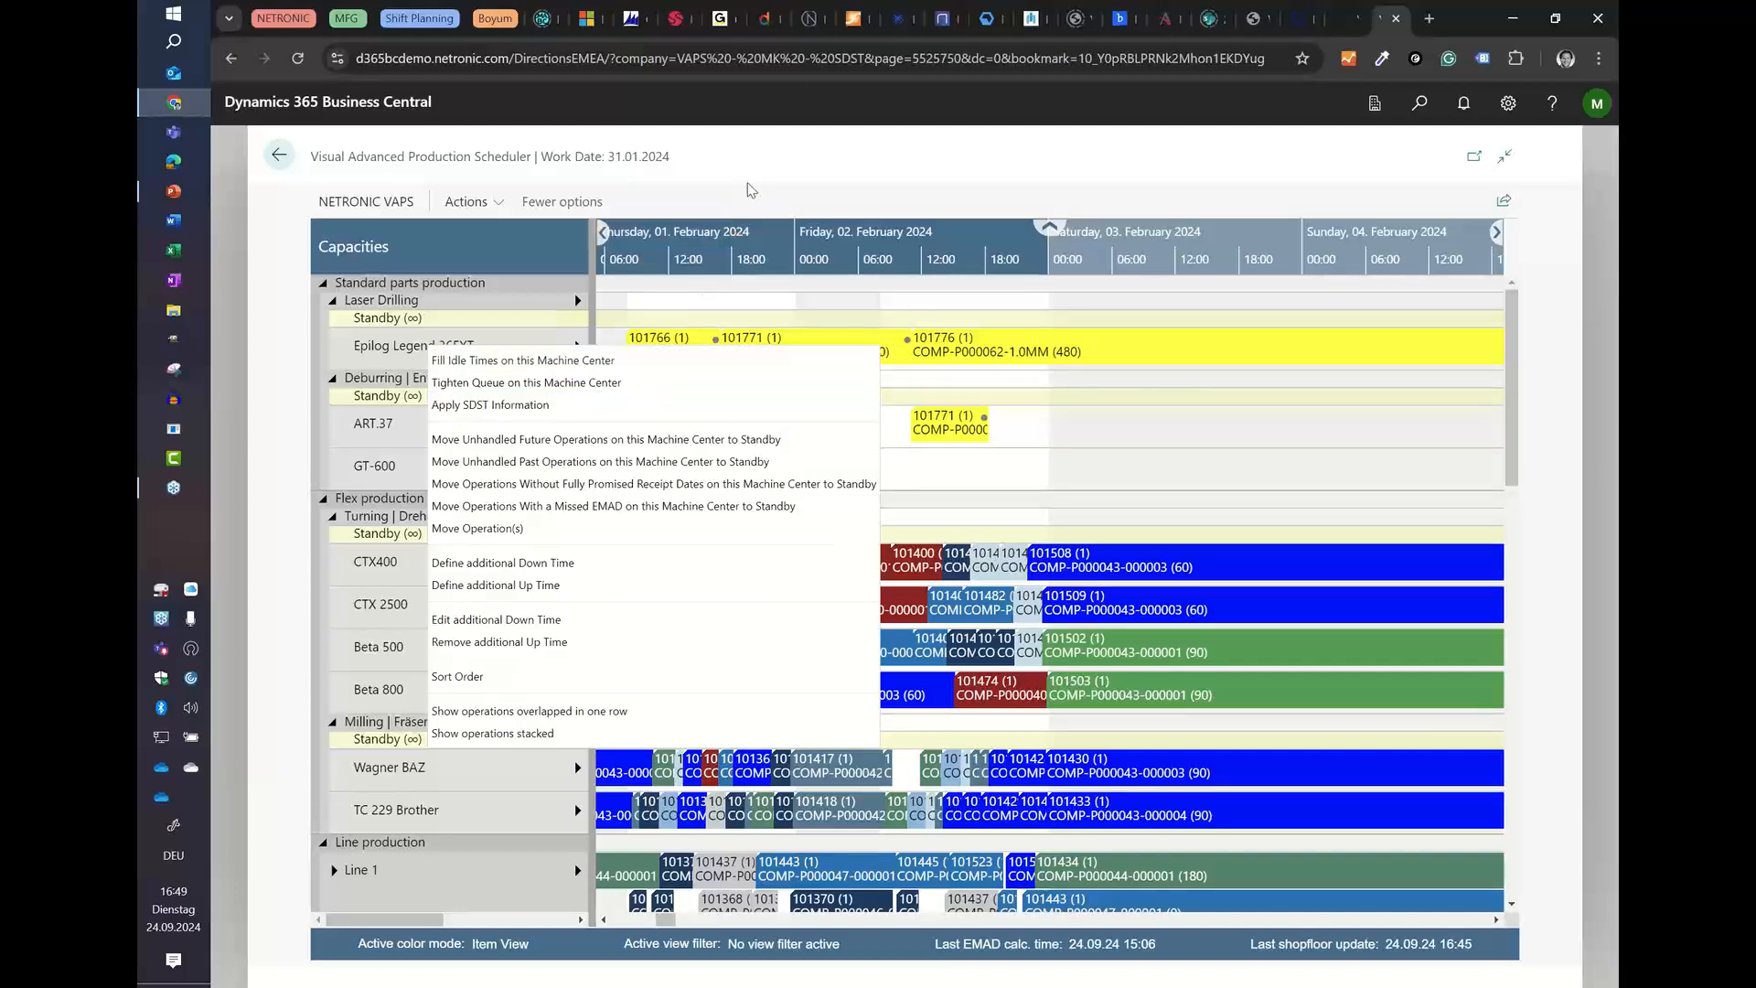
{"action": "left_click", "coordinate": [467, 201]}
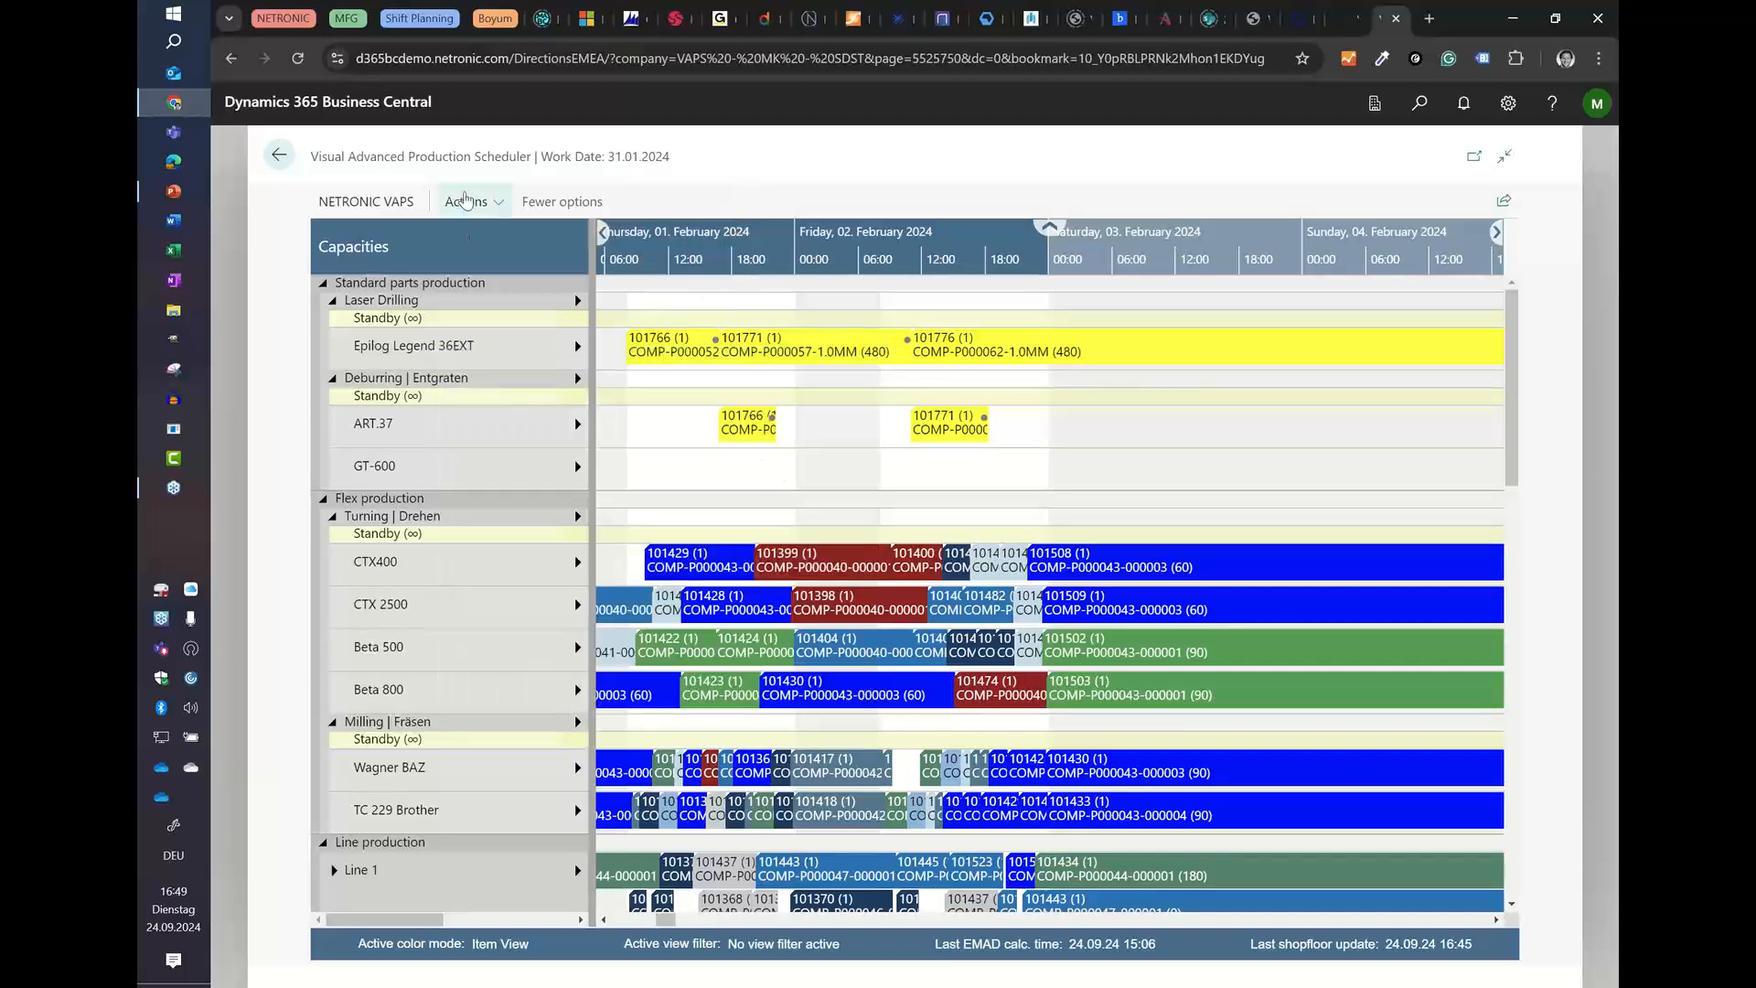
{"action": "mouse_move", "coordinate": [480, 274]}
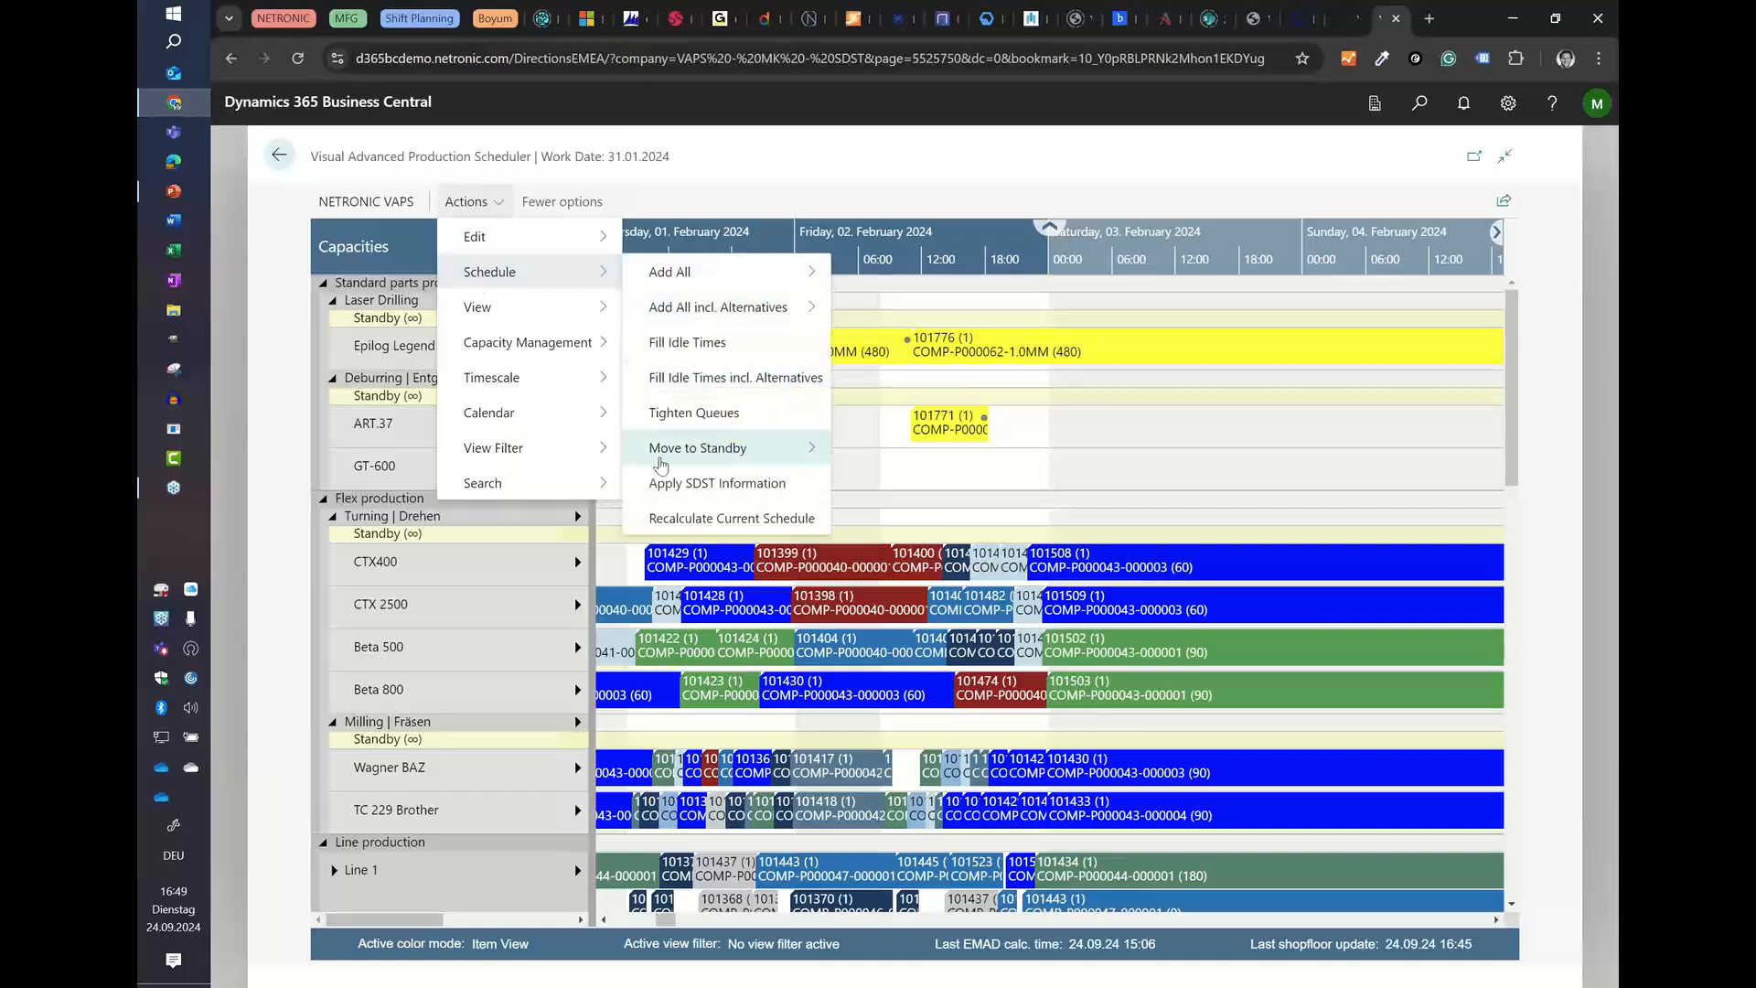
{"action": "left_click", "coordinate": [704, 342]}
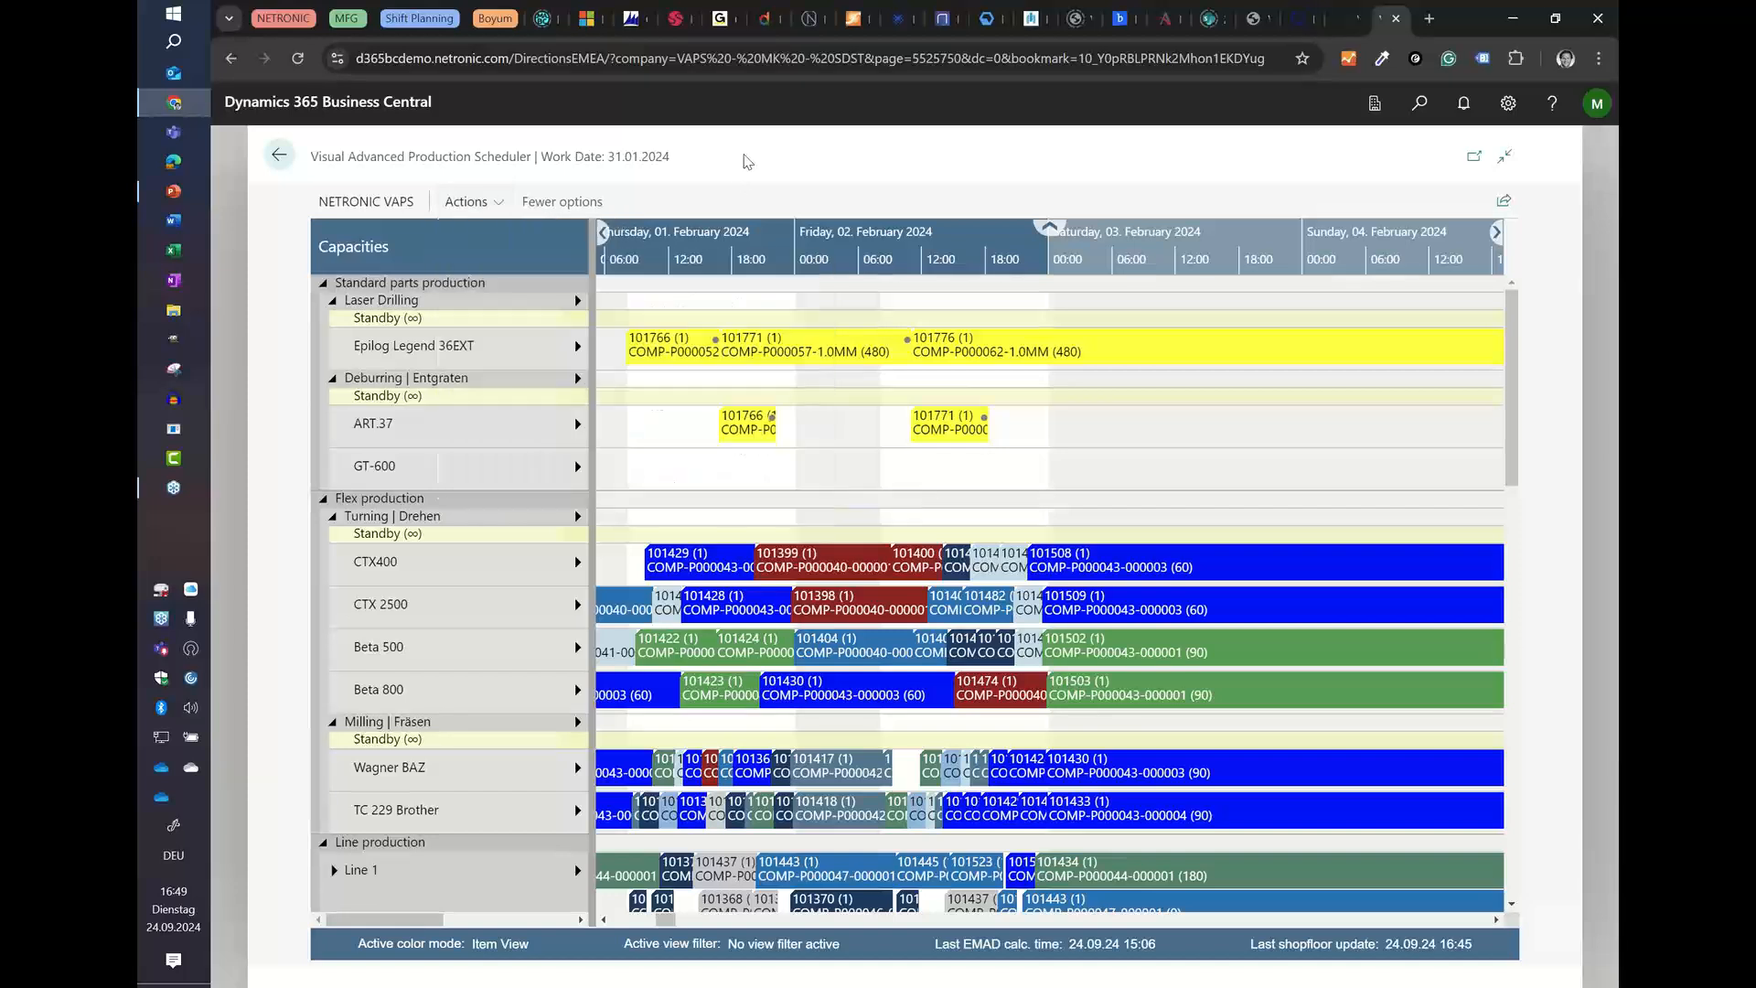
{"action": "right_click", "coordinate": [406, 349]}
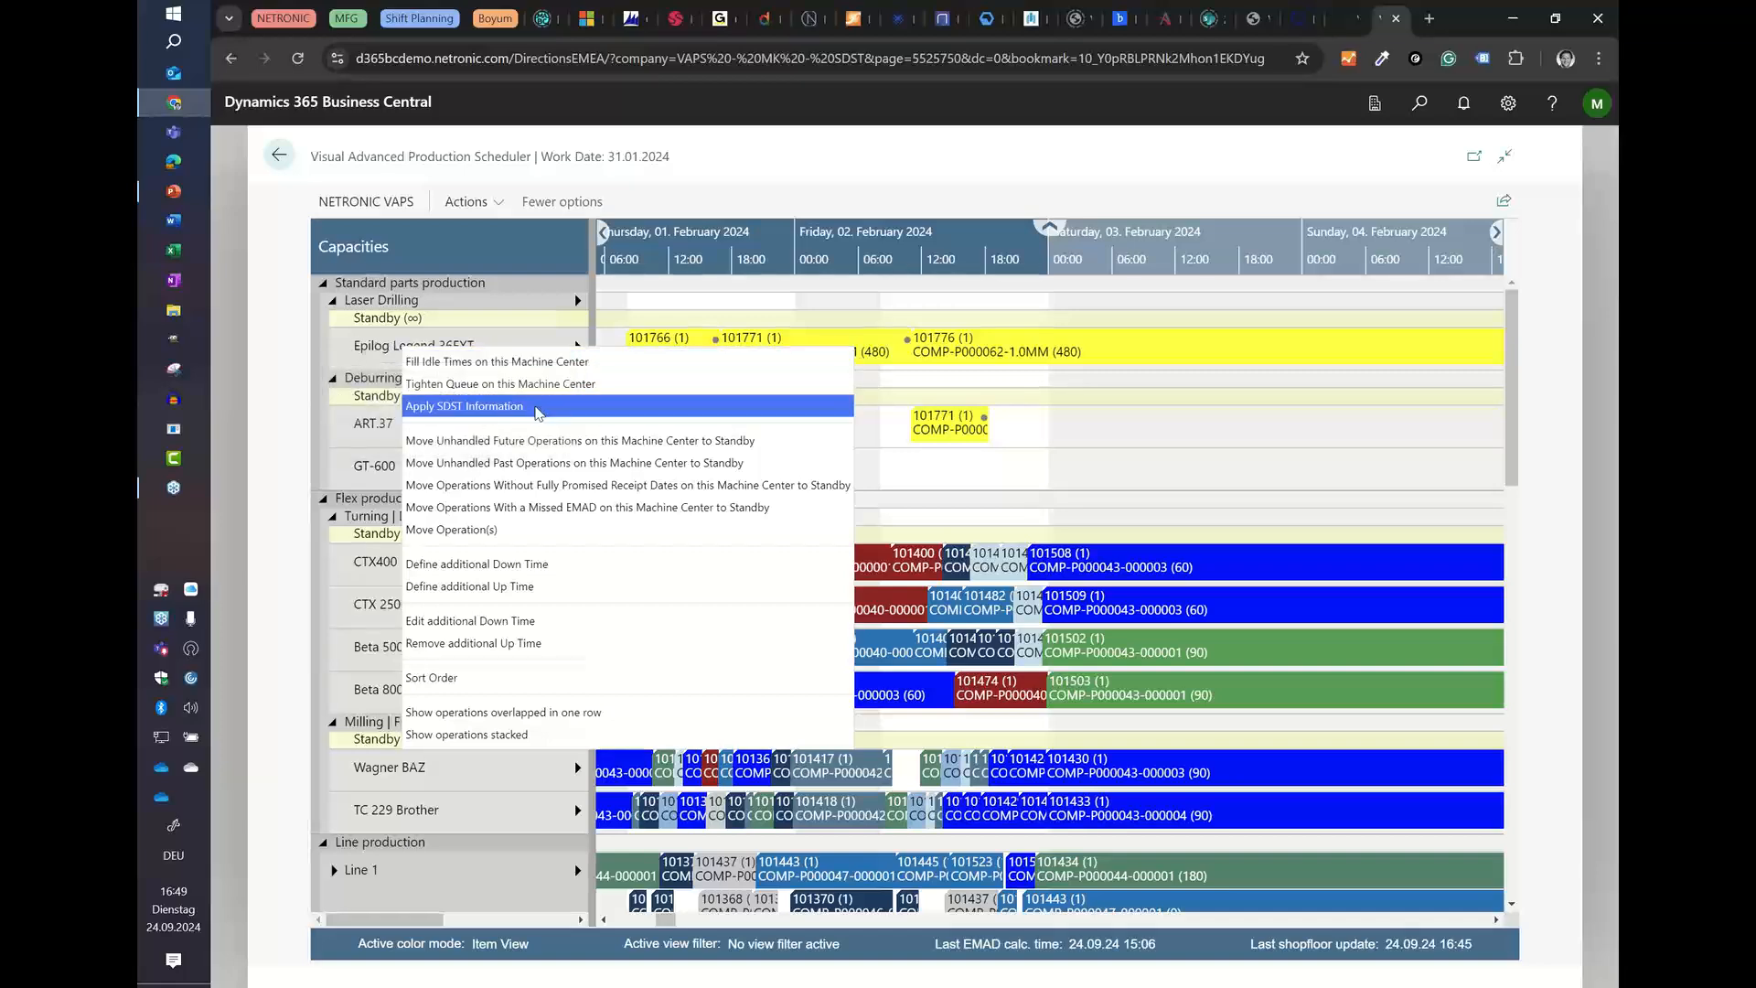
{"action": "left_click", "coordinate": [491, 413]}
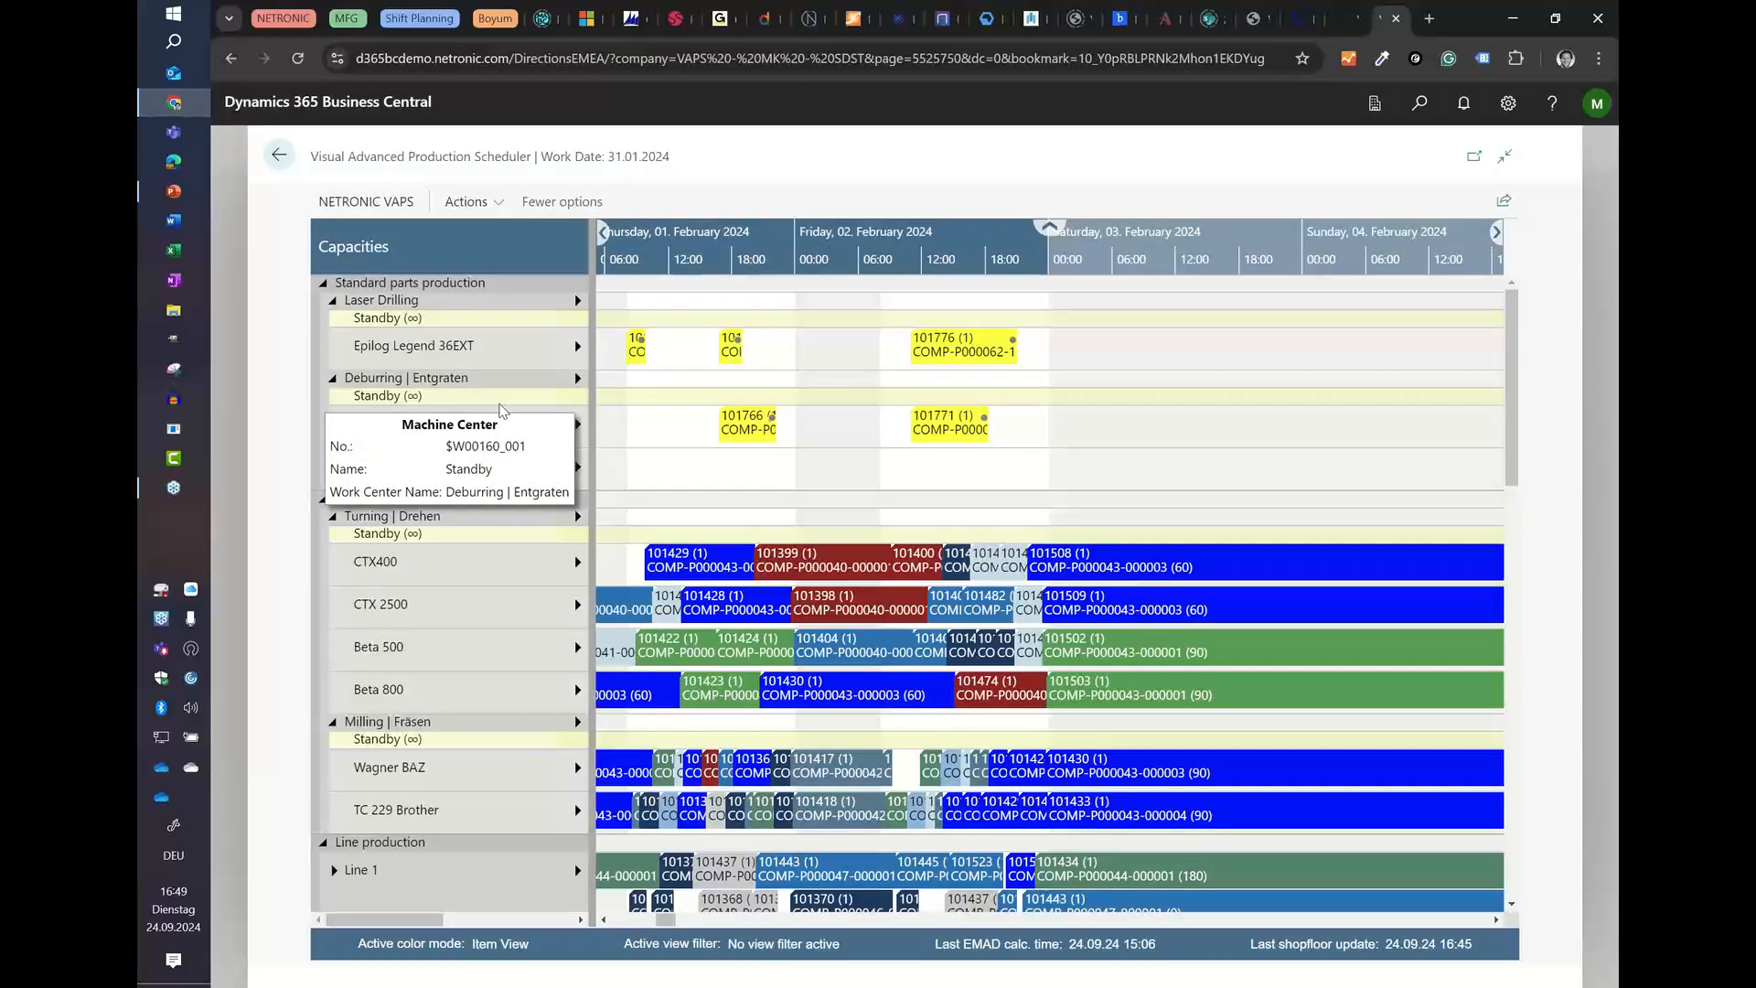
Step: Examine the Comp-1.0mm operations on Epilog Legend 36EXT around 1 and 2 February, including the first operation's routing line details
{"action": "scroll", "coordinate": [655, 256], "scroll_direction": "up", "scroll_amount": 5}
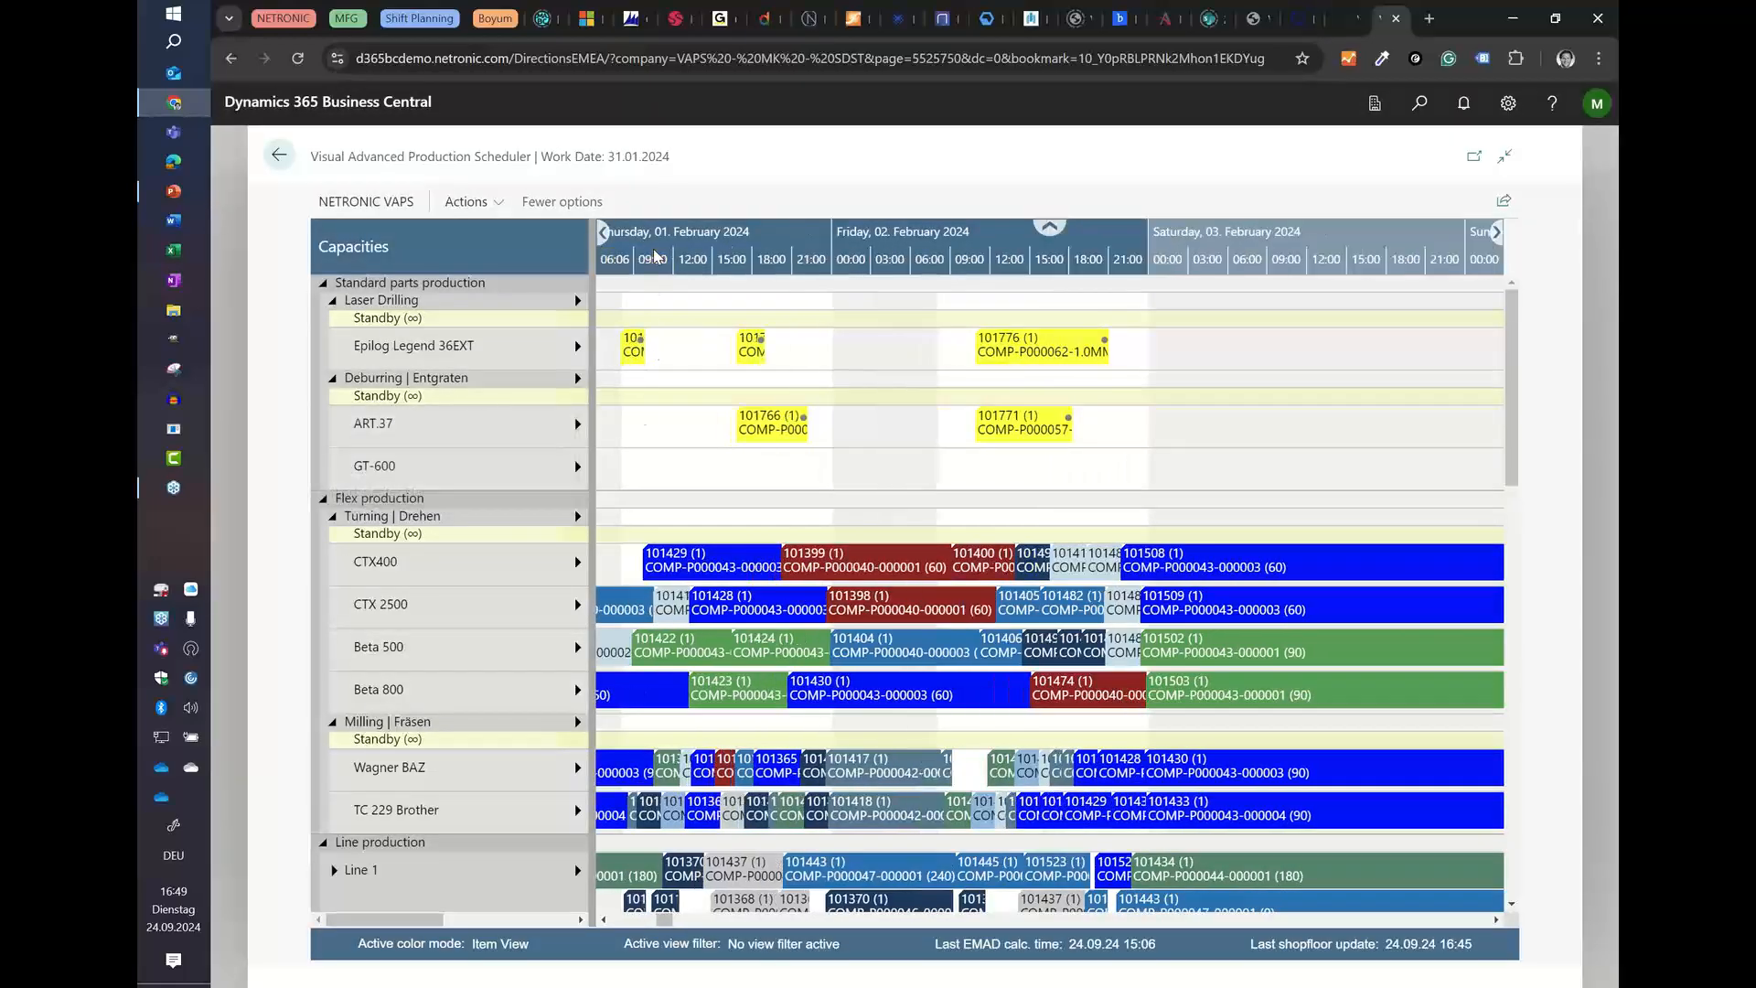
{"action": "left_click_drag", "start_coordinate": [655, 256], "coordinate": [821, 256]}
{"action": "scroll", "coordinate": [821, 256], "scroll_direction": "up", "scroll_amount": 1}
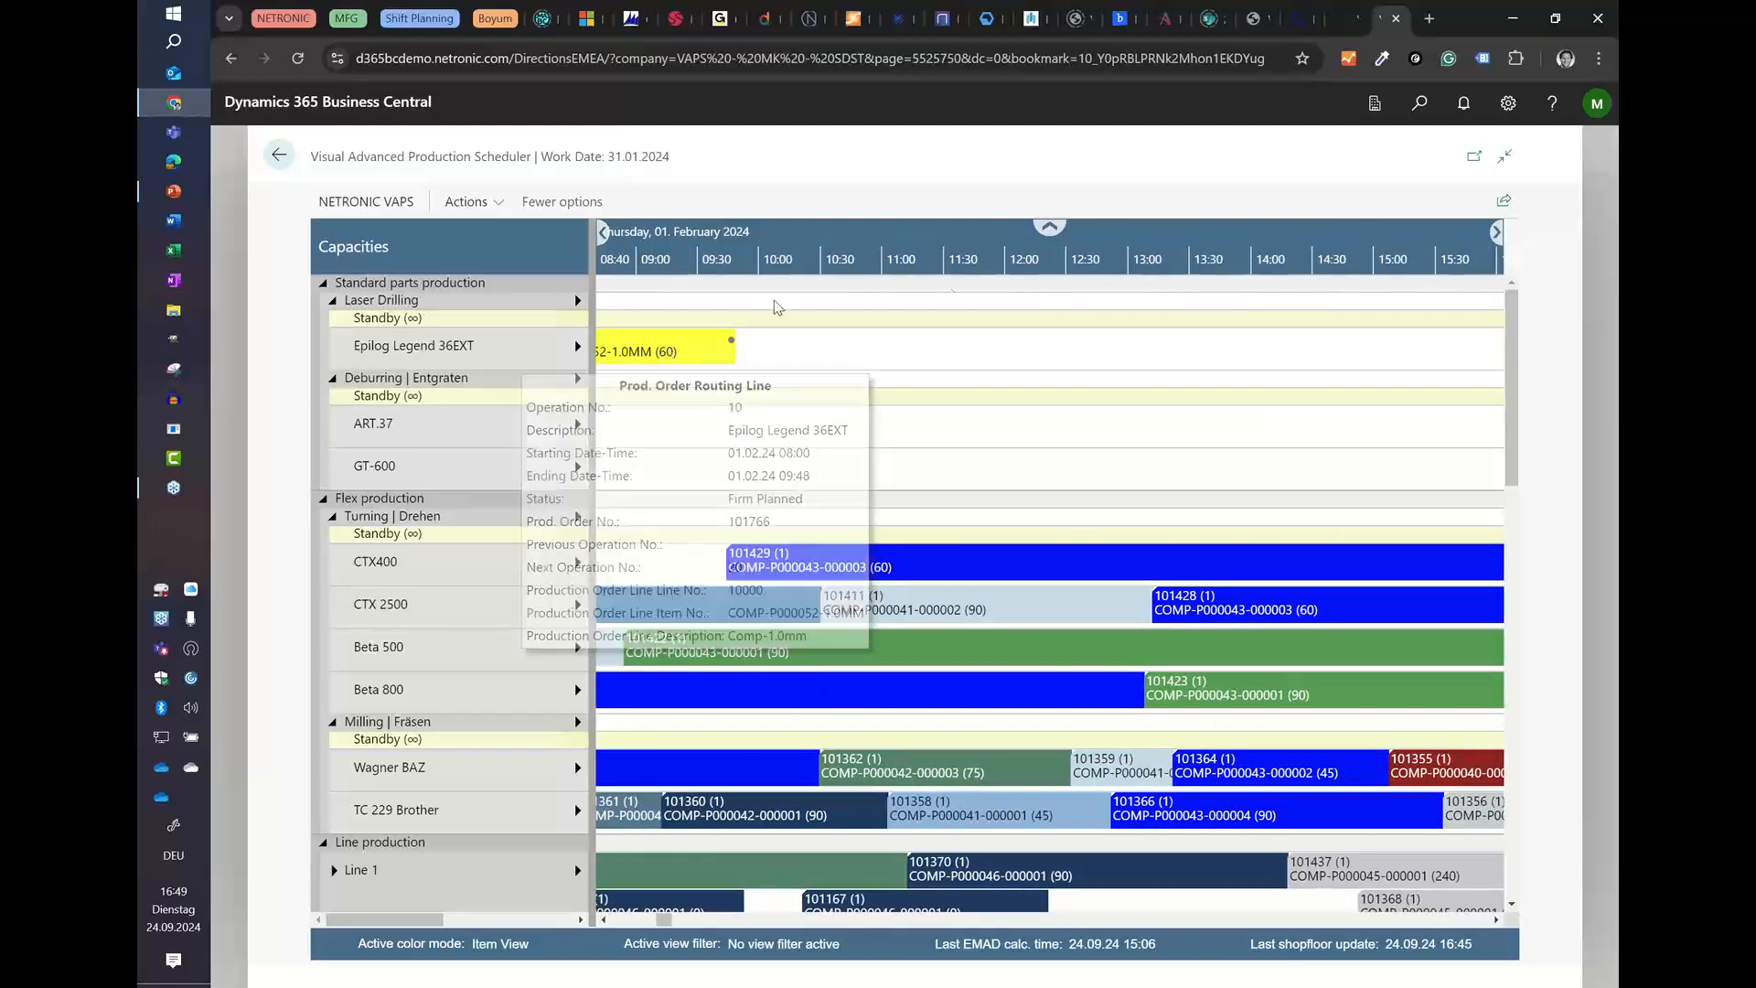
{"action": "left_click_drag", "start_coordinate": [1075, 262], "coordinate": [860, 264]}
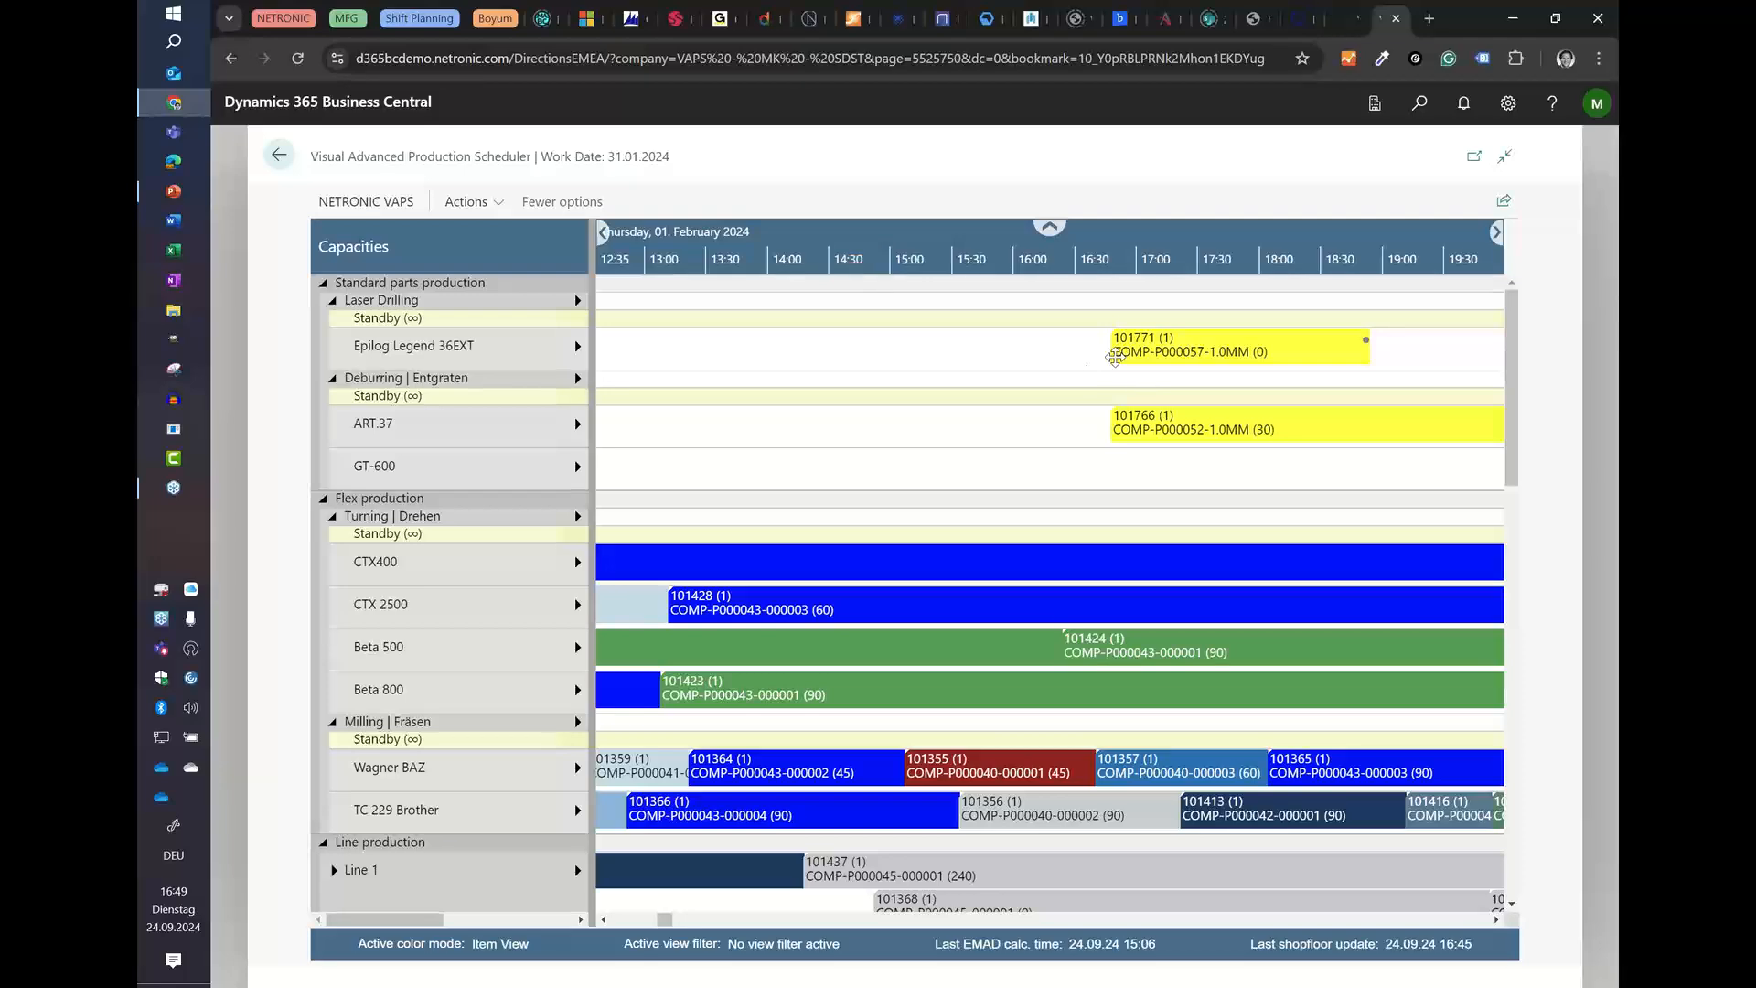
{"action": "scroll", "coordinate": [1176, 265], "scroll_direction": "down", "scroll_amount": 6}
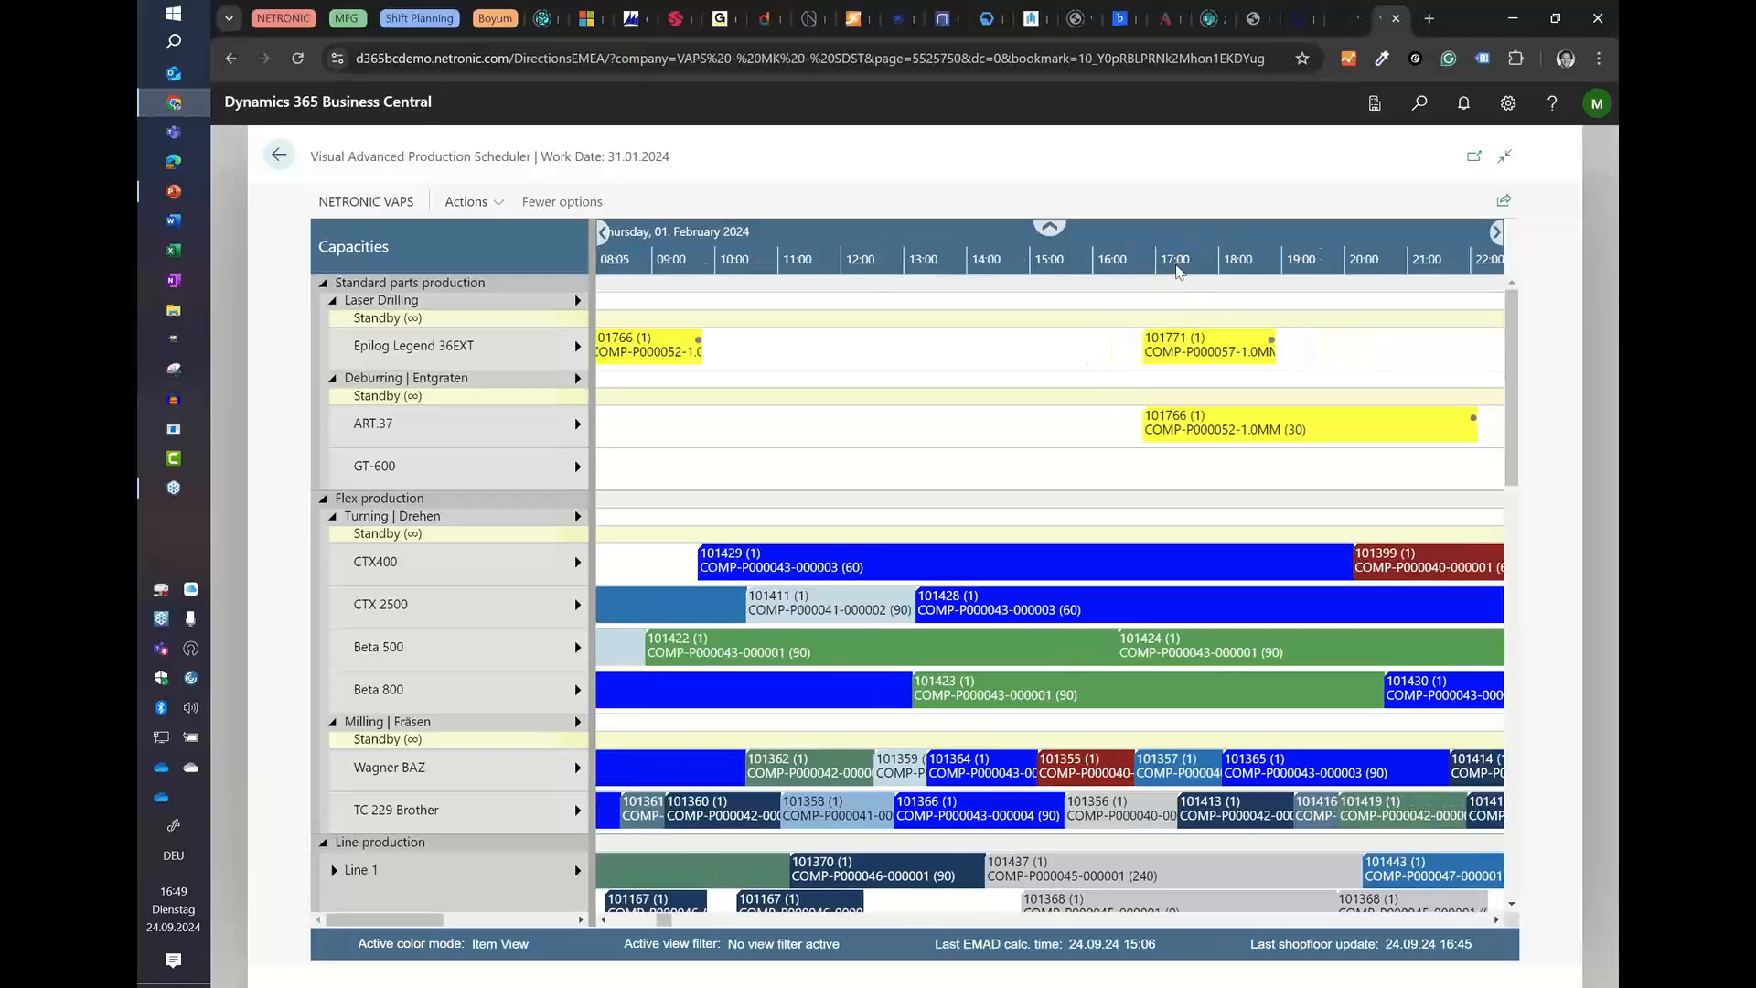
{"action": "scroll", "coordinate": [1177, 267], "scroll_direction": "down", "scroll_amount": 5}
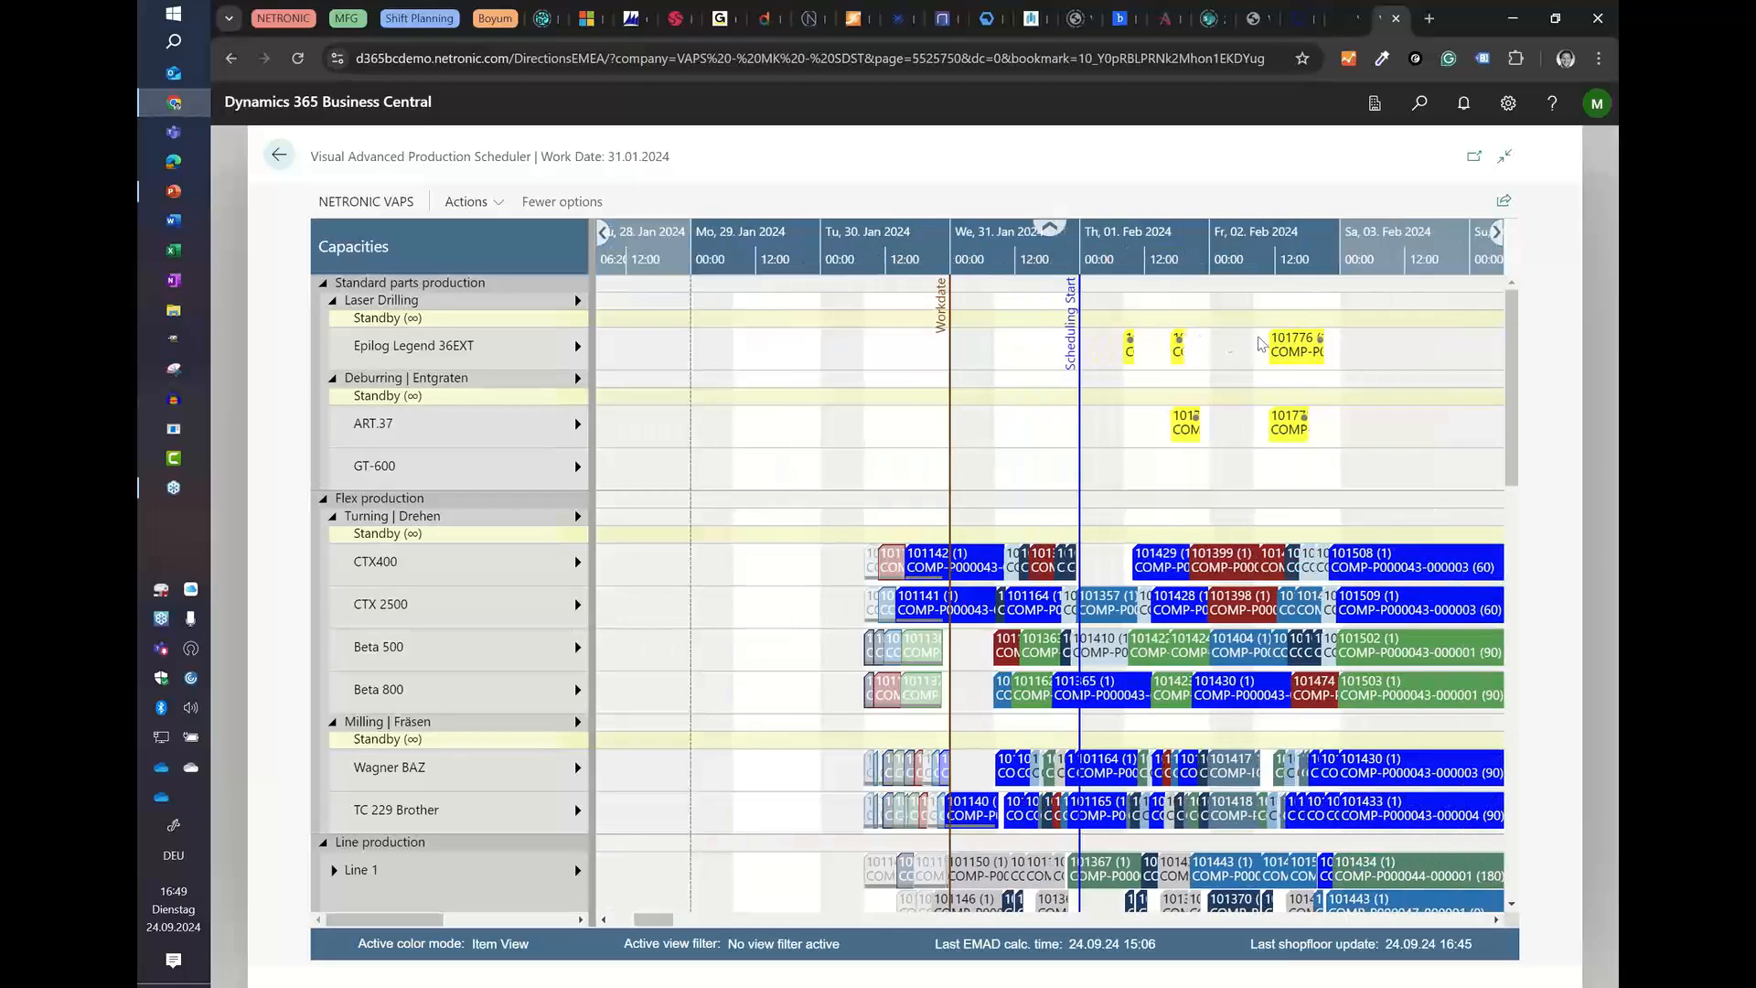
{"action": "scroll", "coordinate": [1147, 261], "scroll_direction": "down", "scroll_amount": 4}
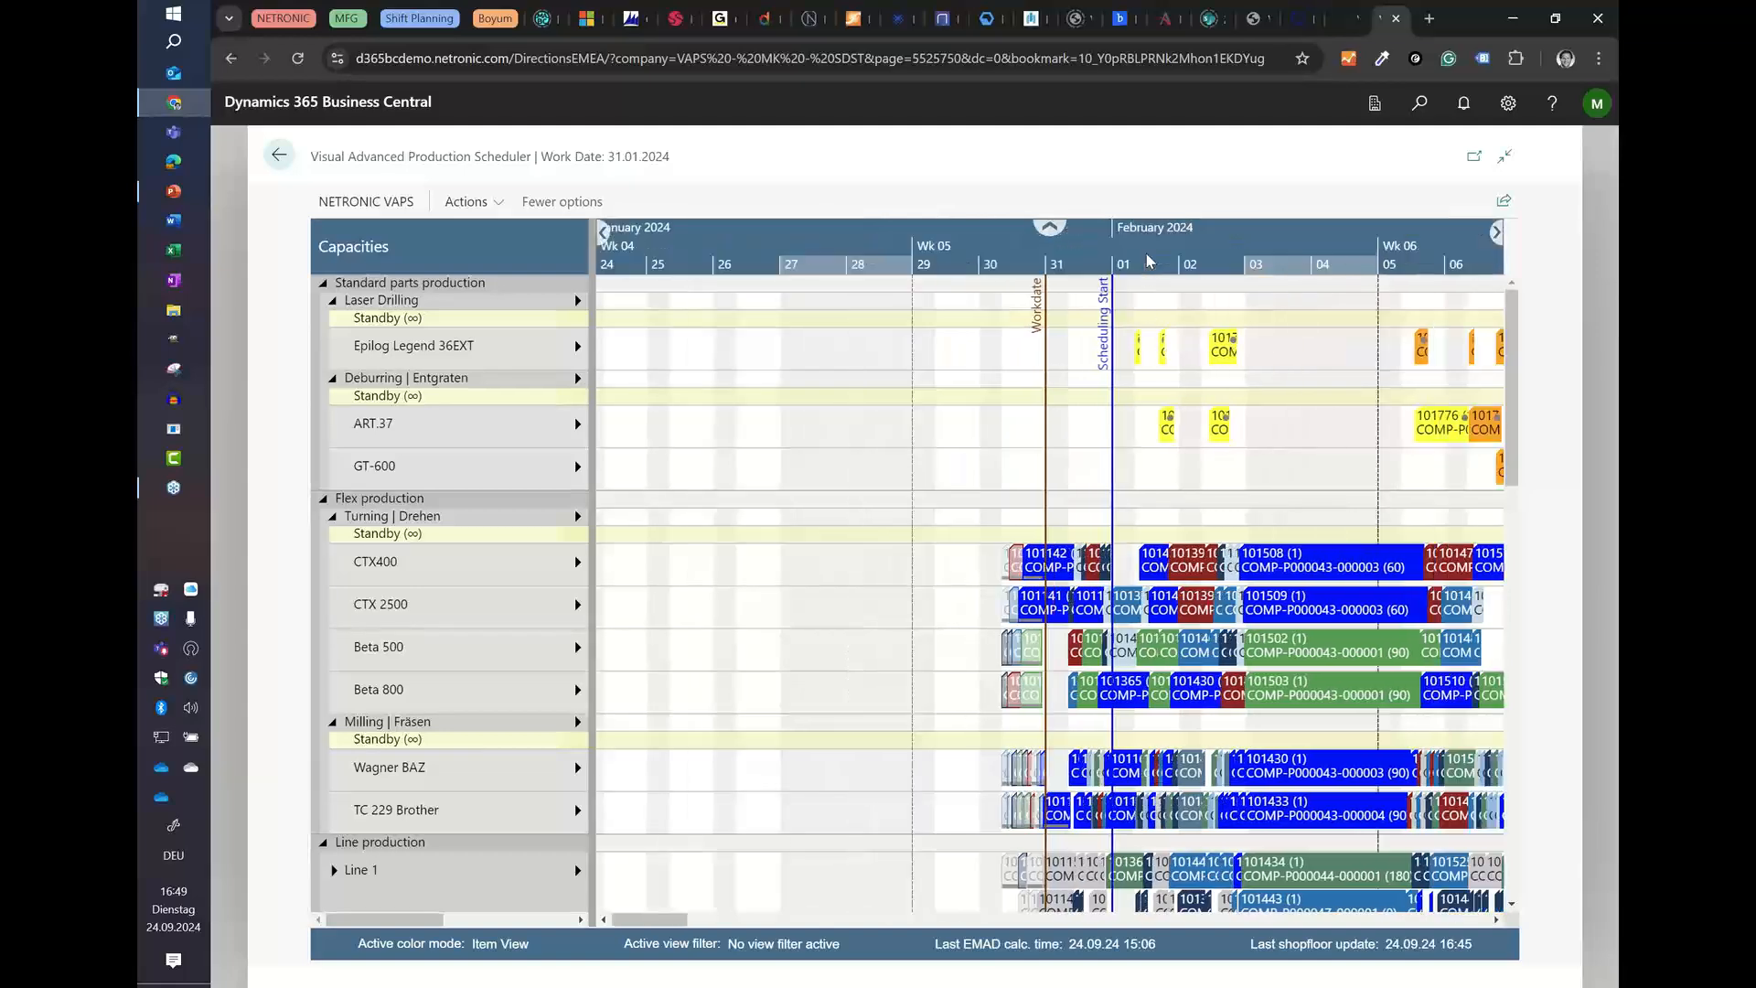
Step: Tighten the queue on the Epilog Legend 36EXT machine center
{"action": "scroll", "coordinate": [1145, 255], "scroll_direction": "down", "scroll_amount": 2}
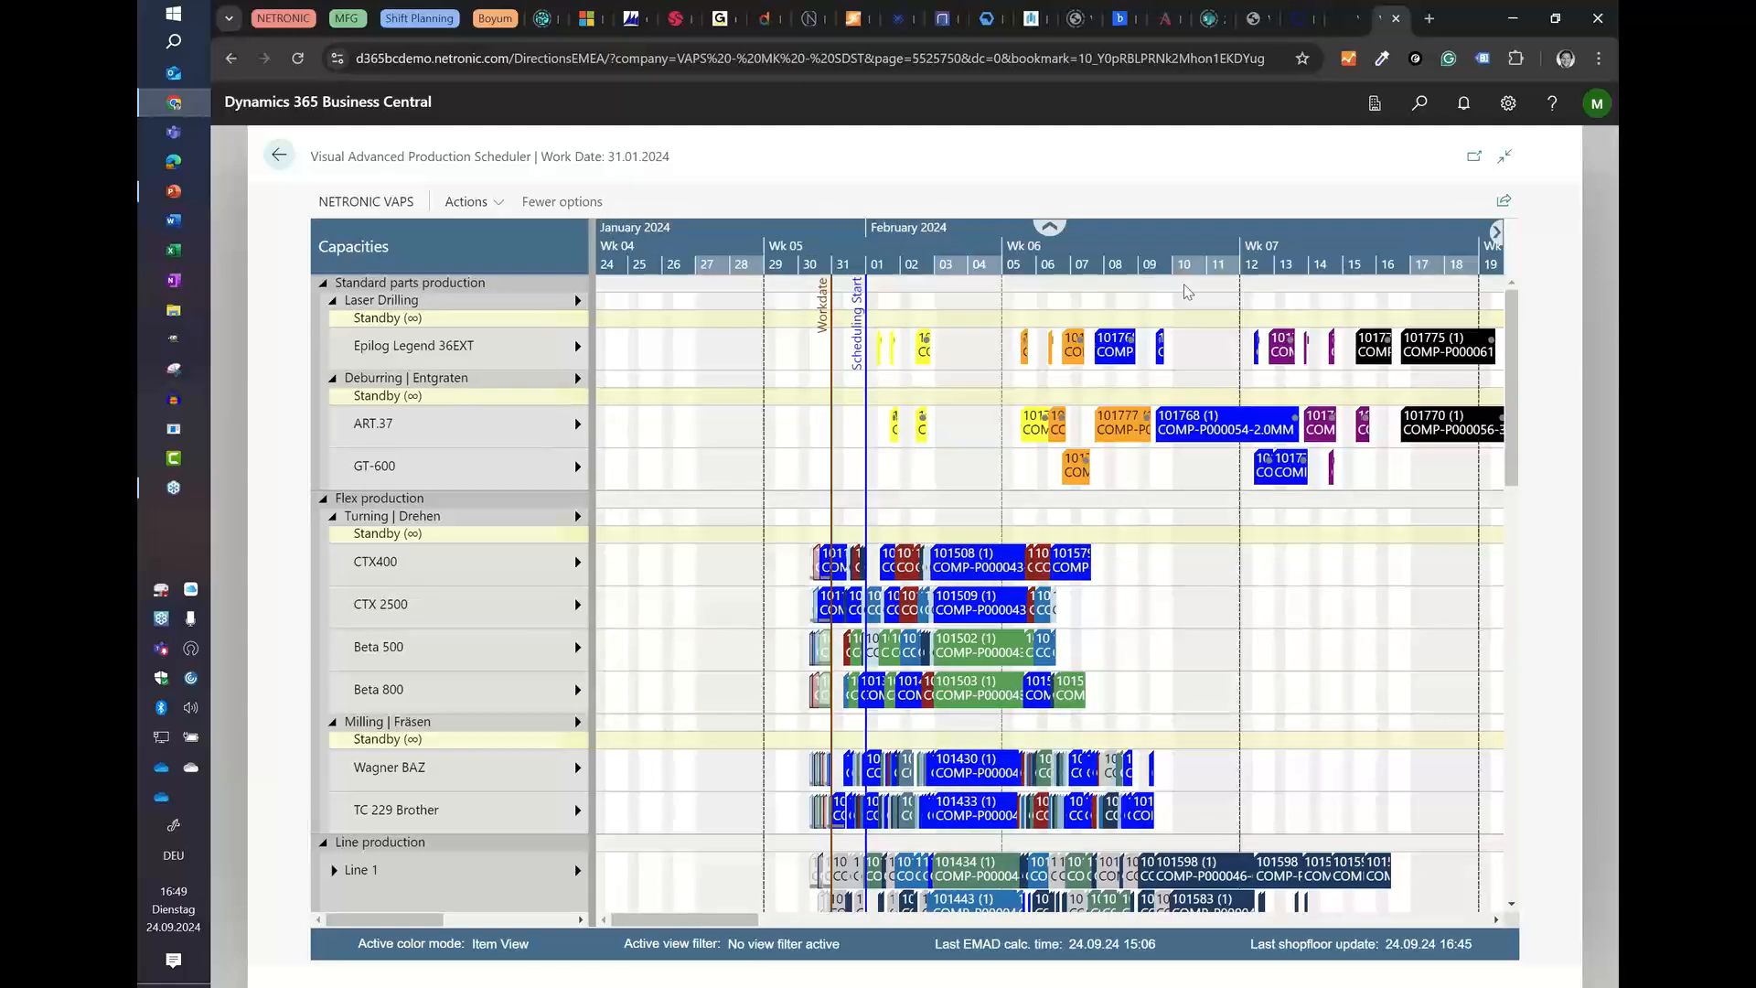
{"action": "scroll", "coordinate": [1216, 249], "scroll_direction": "down", "scroll_amount": 1}
{"action": "scroll", "coordinate": [1231, 242], "scroll_direction": "down", "scroll_amount": 1}
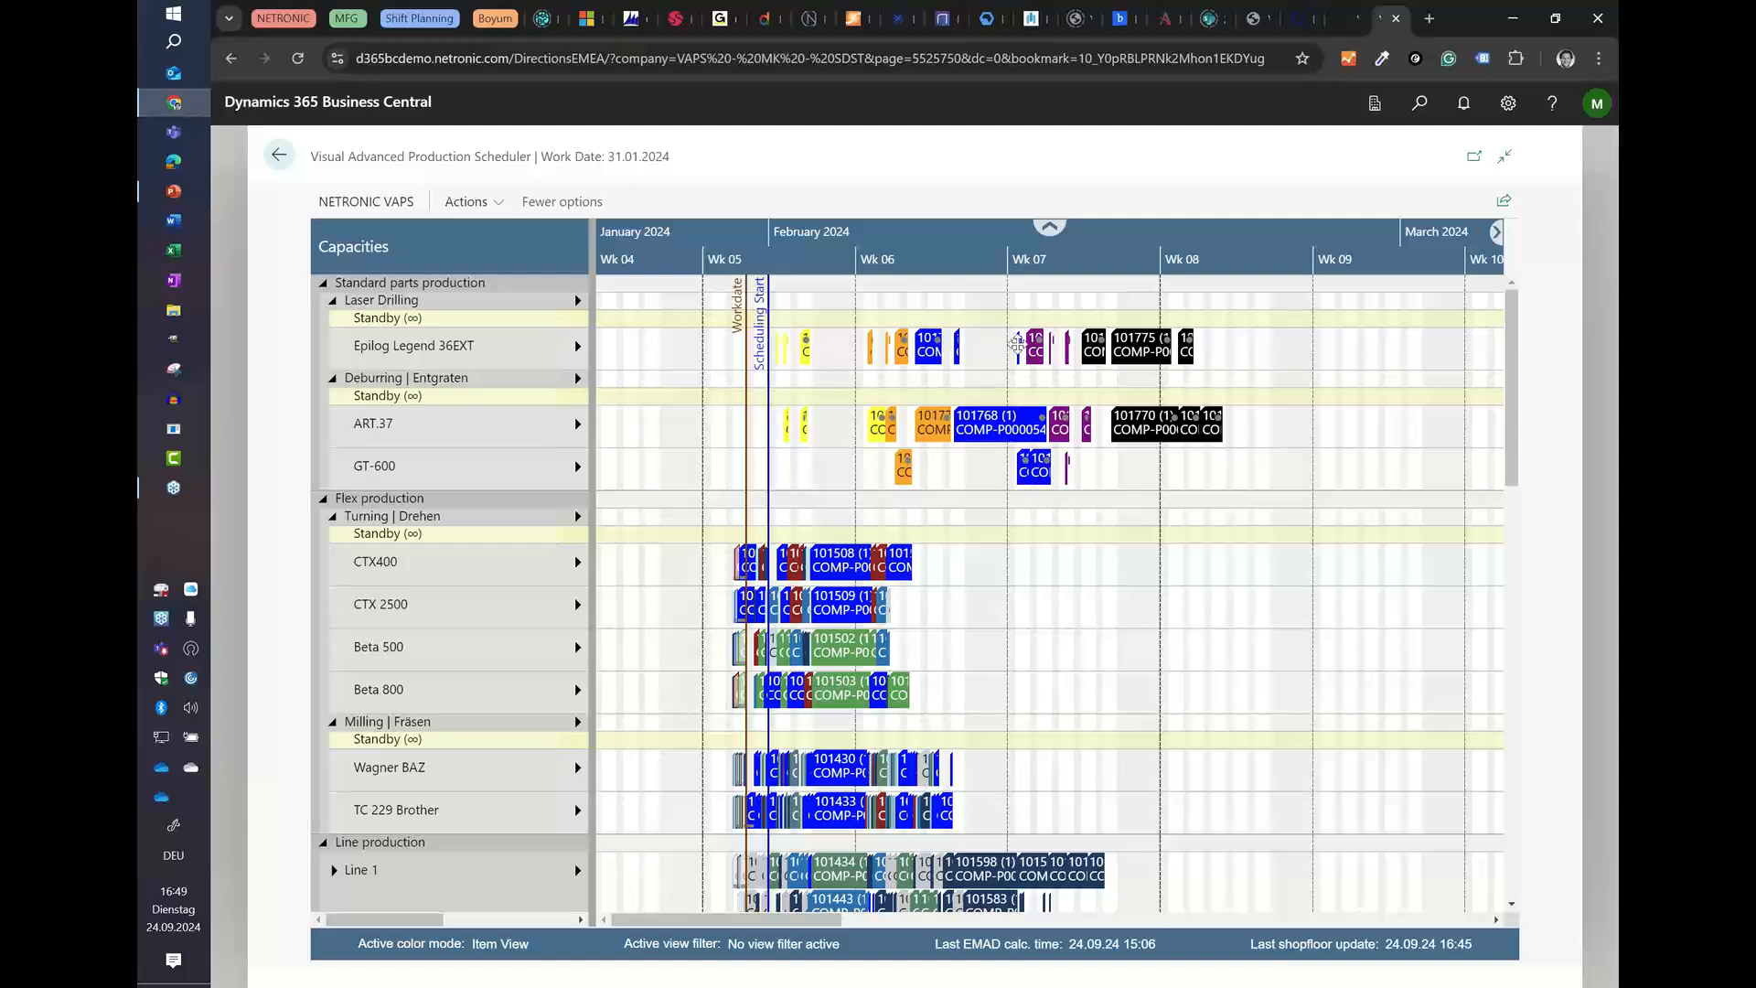
{"action": "right_click", "coordinate": [459, 356]}
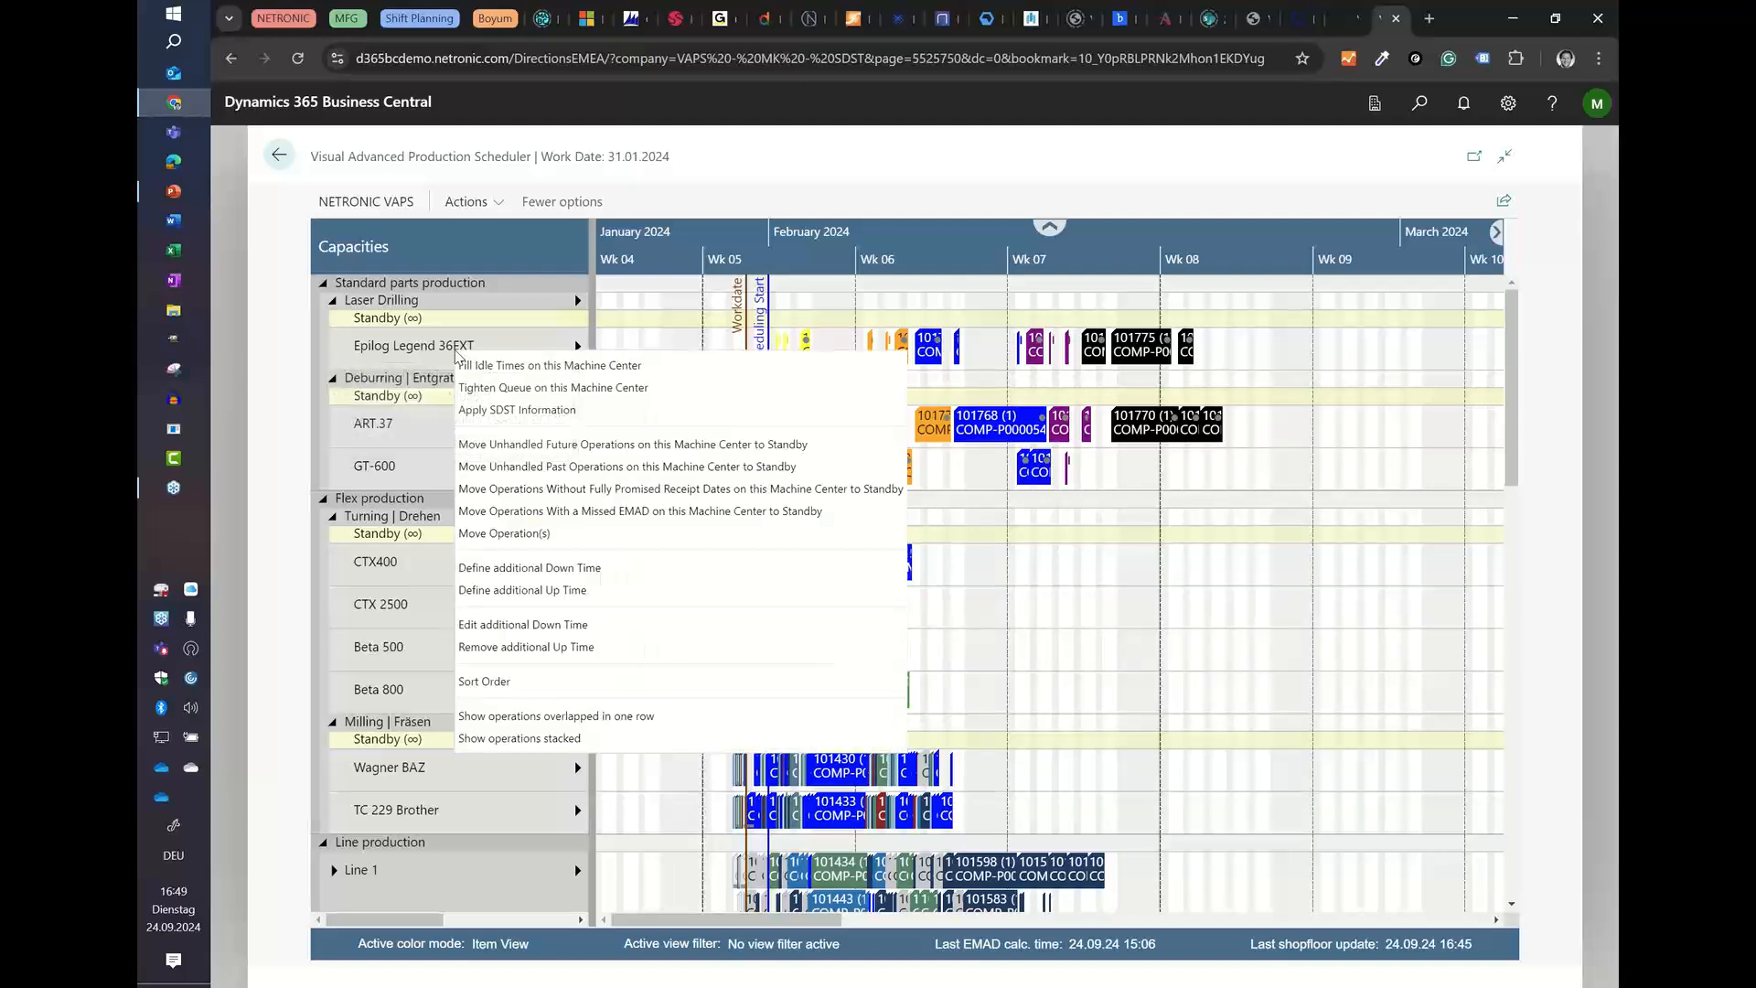
{"action": "left_click", "coordinate": [482, 388]}
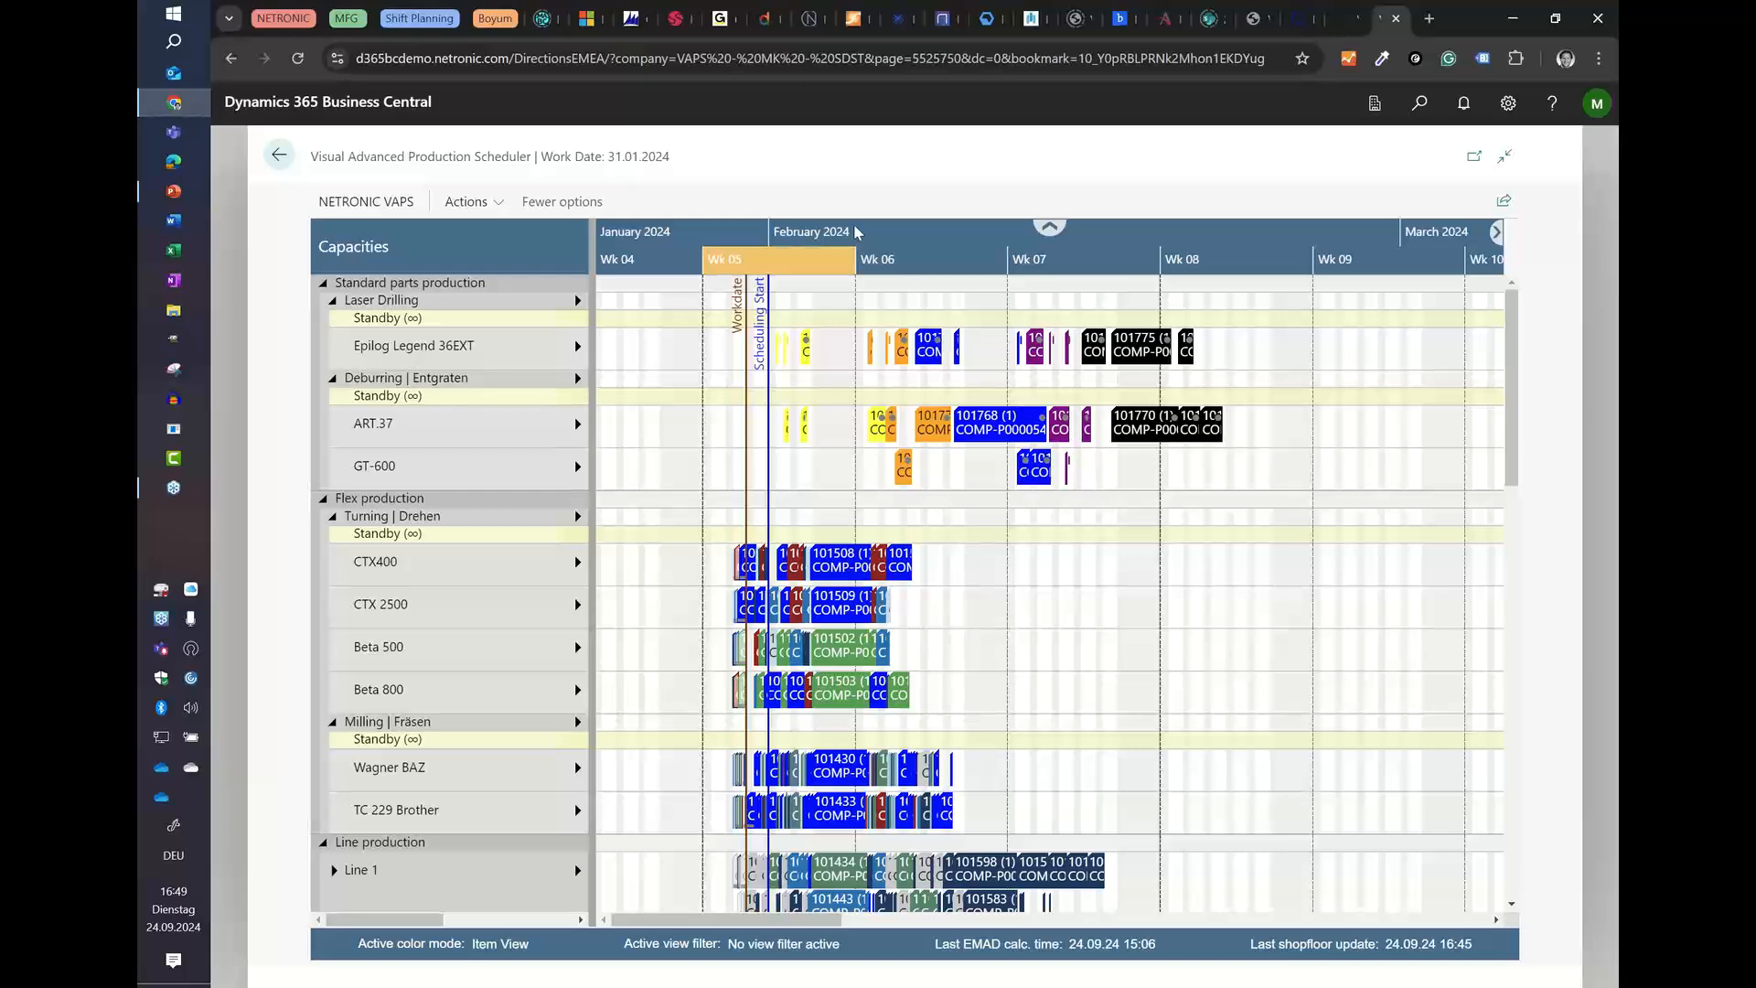
{"action": "scroll", "coordinate": [890, 353], "scroll_direction": "up", "scroll_amount": 1}
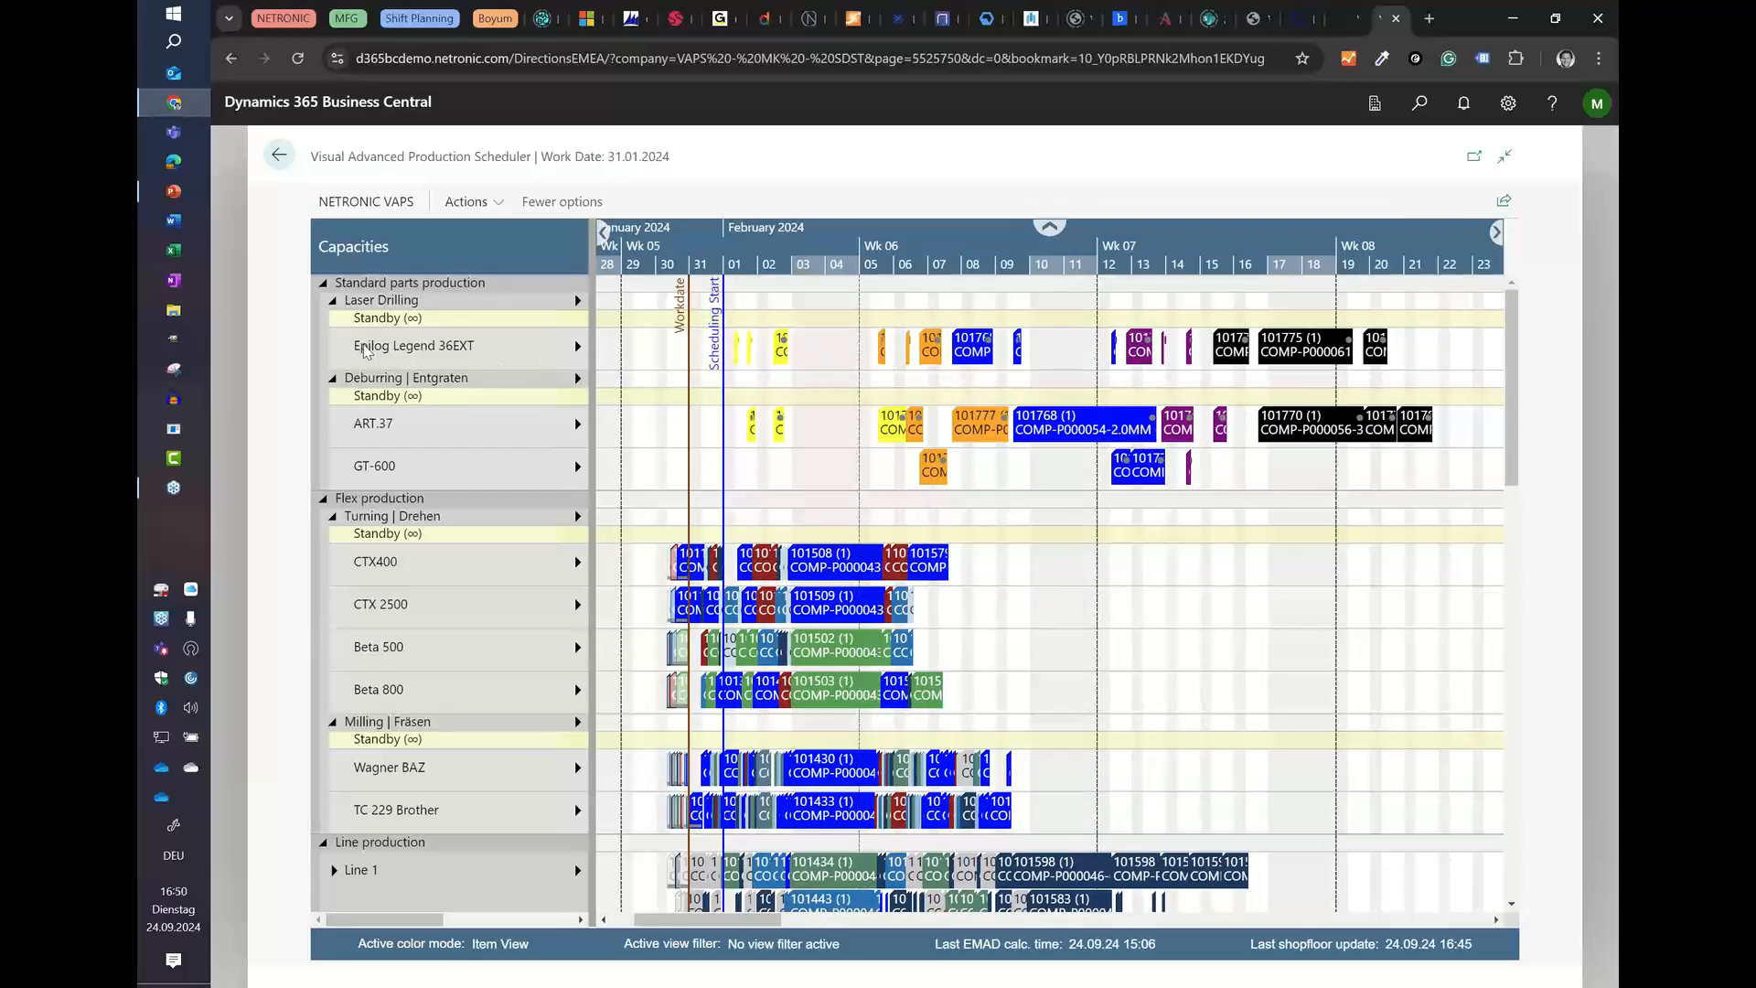
{"action": "right_click", "coordinate": [418, 351]}
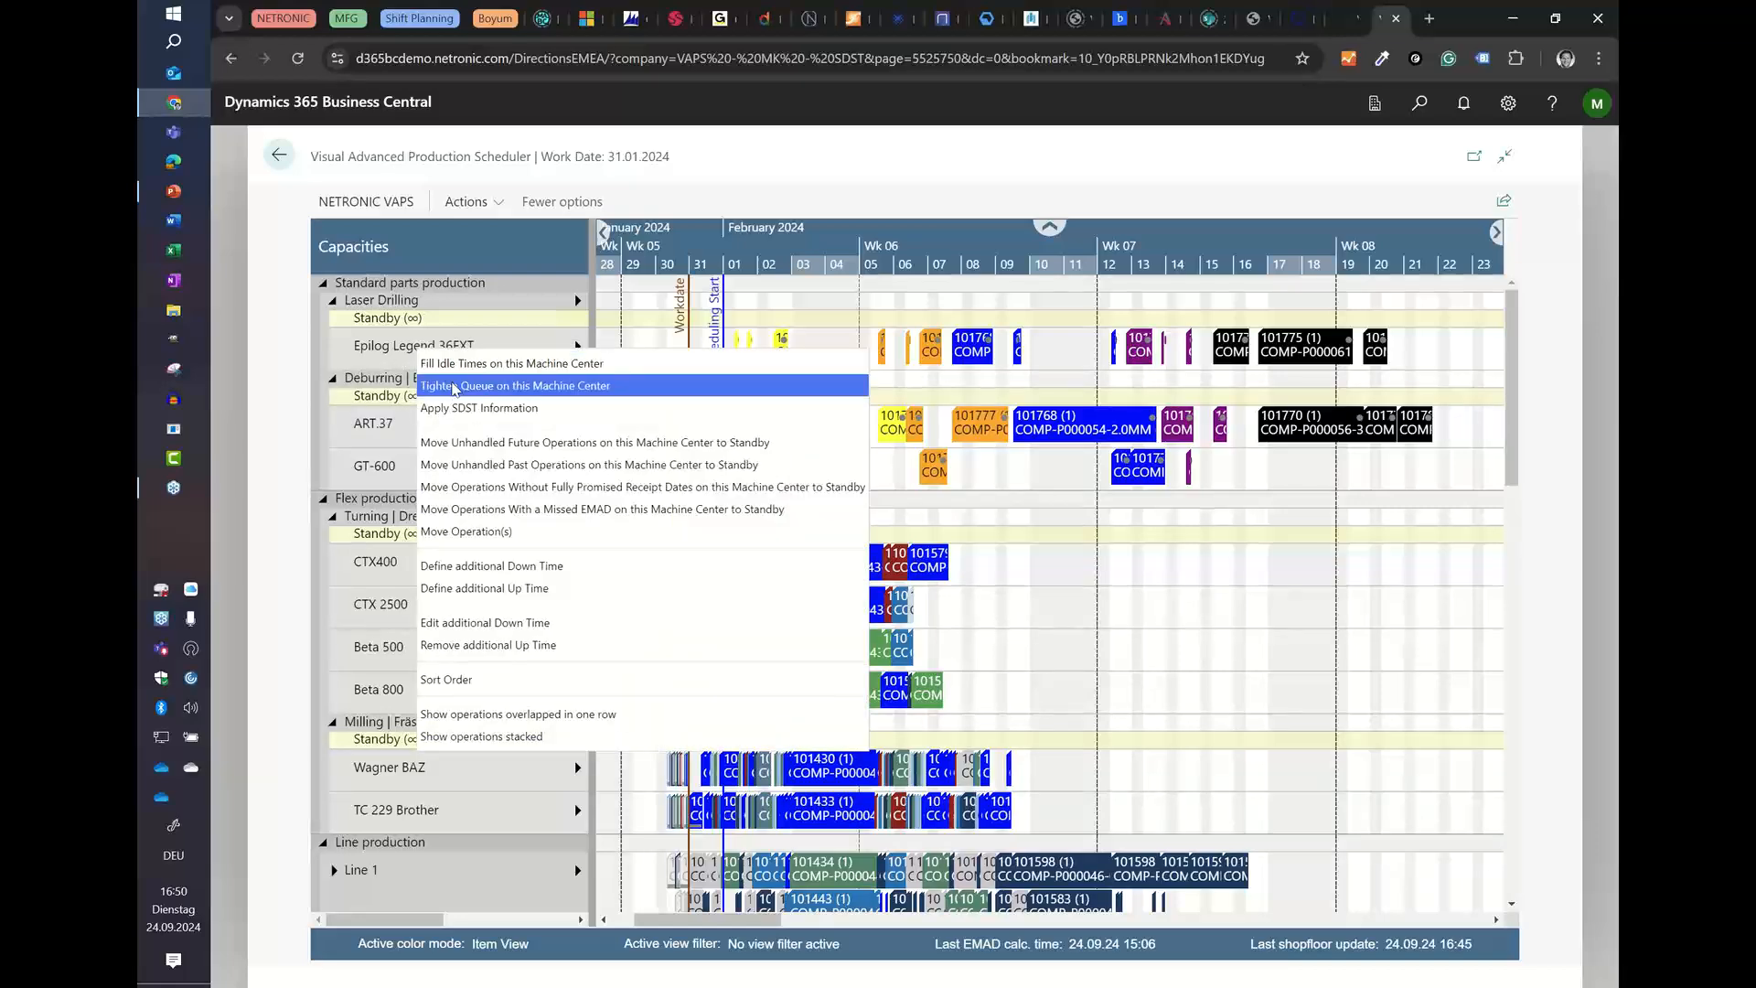
{"action": "left_click", "coordinate": [457, 386]}
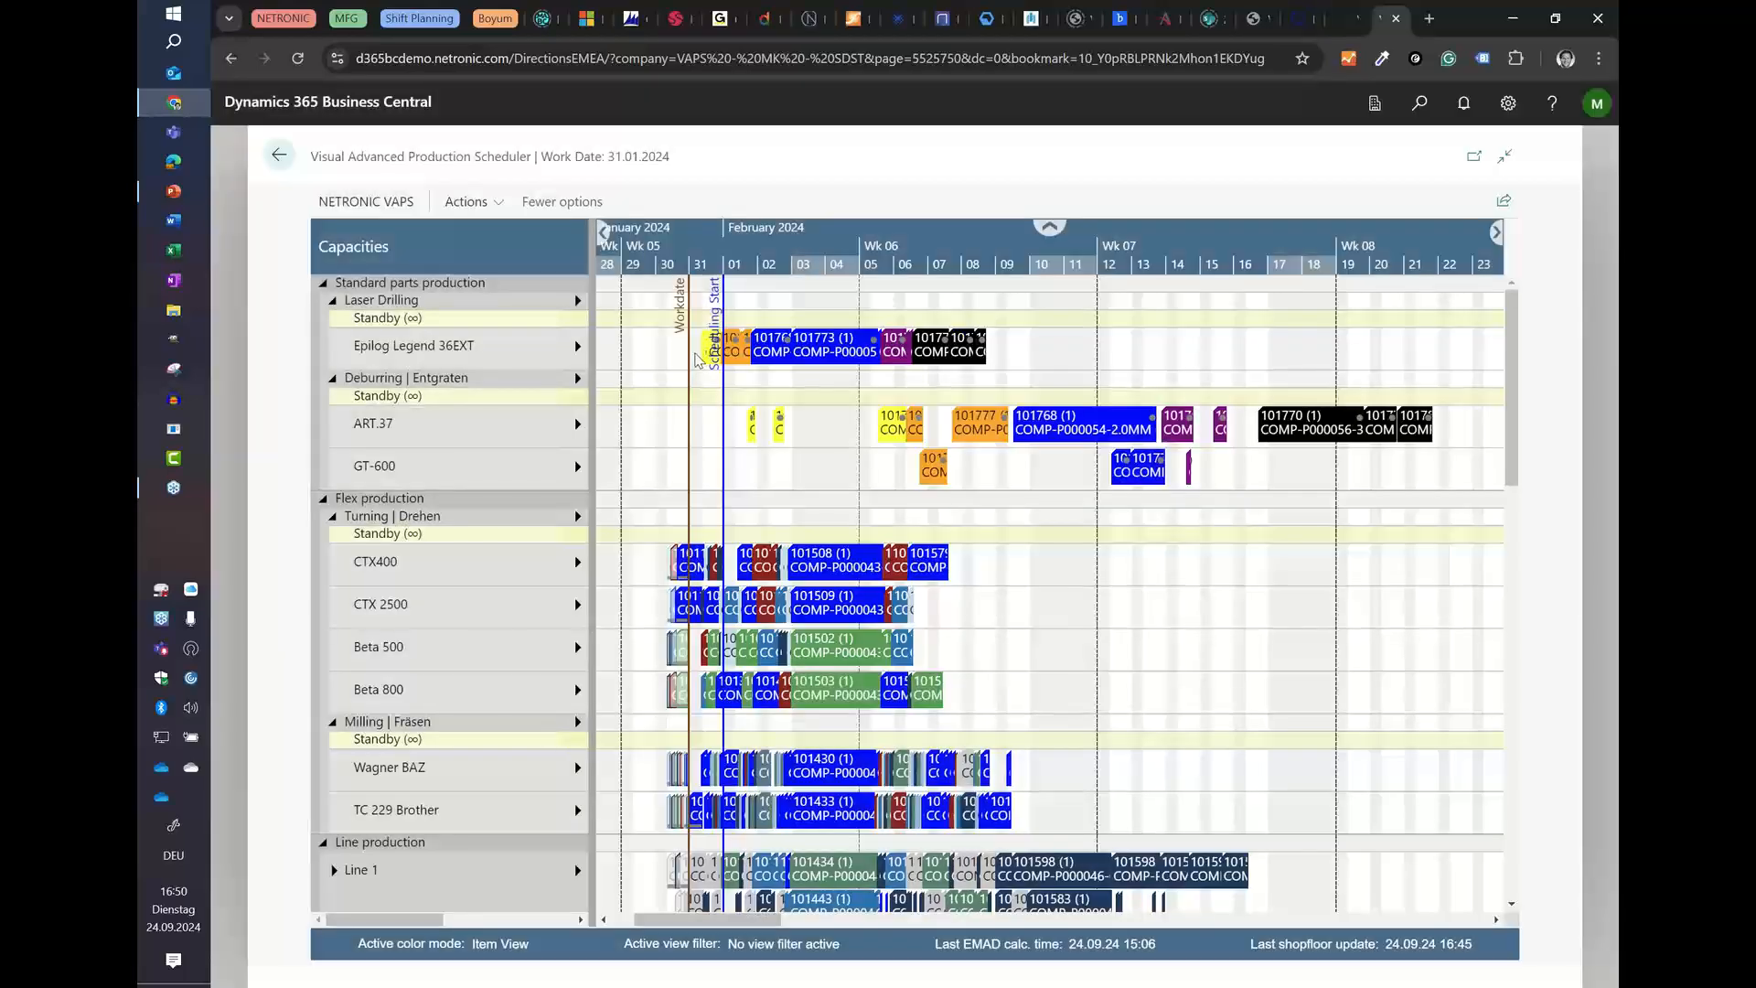
Step: Examine the operation sequence by diameter on Epilog Legend 36EXT from 31 January through the first week of February
{"action": "scroll", "coordinate": [705, 346], "scroll_direction": "up", "scroll_amount": 3}
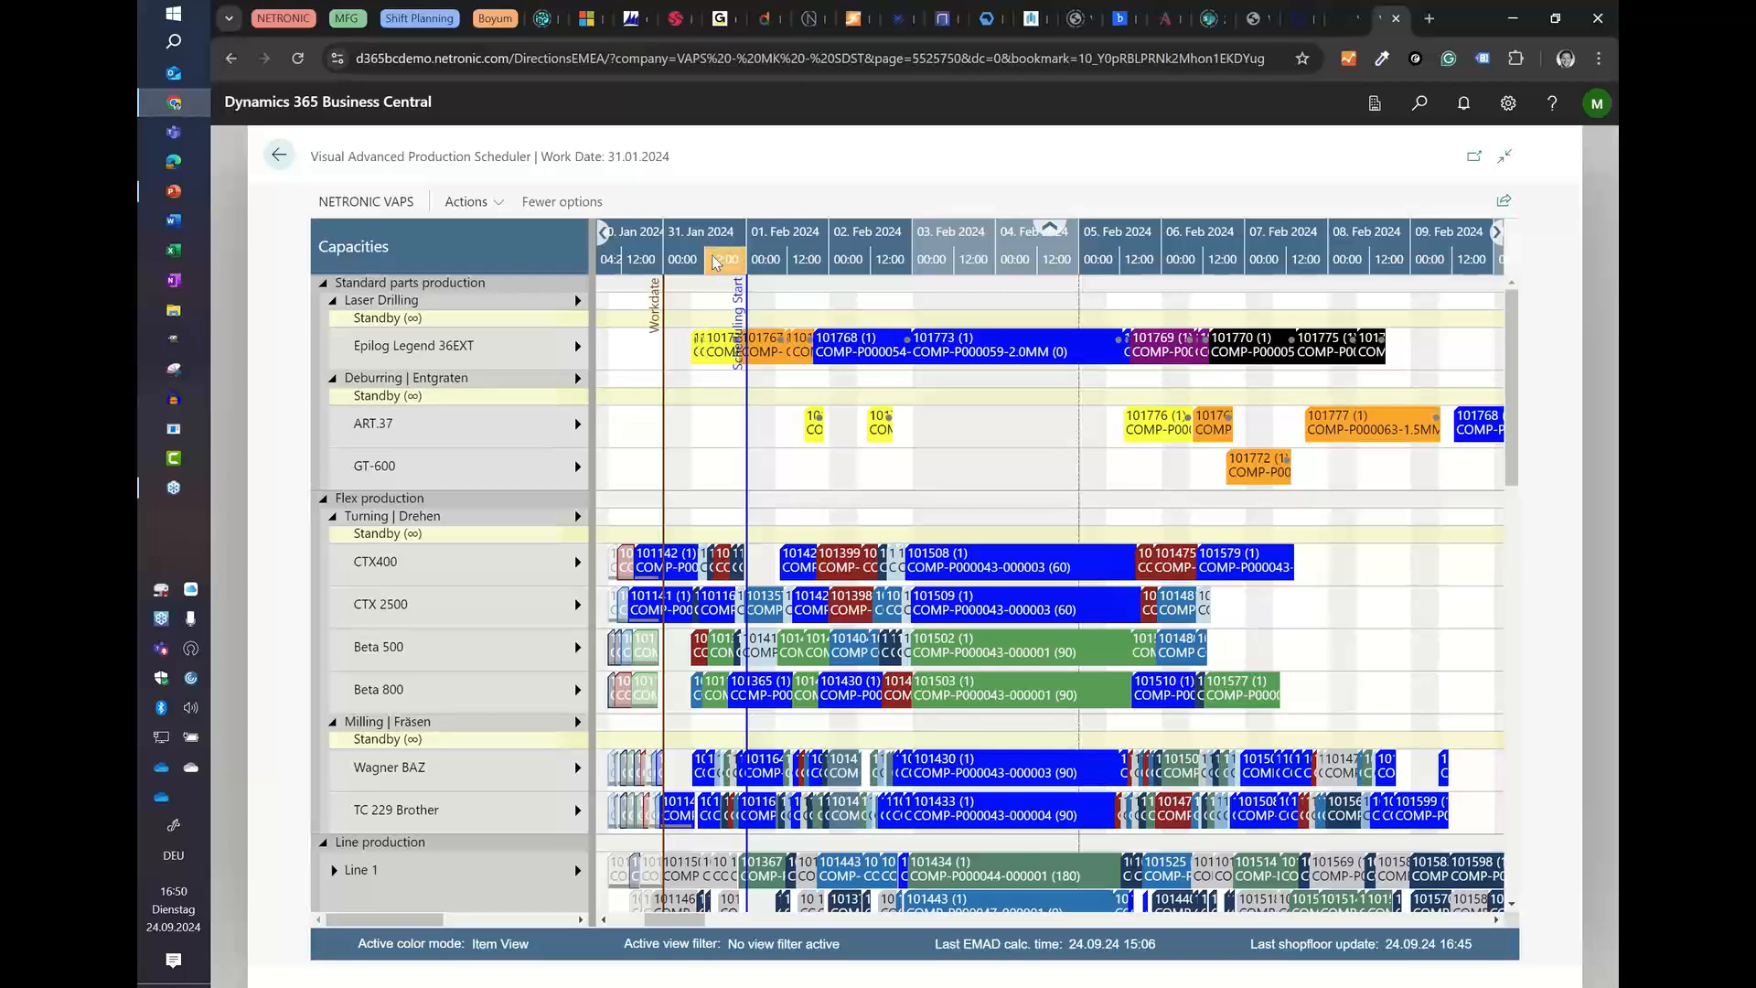
{"action": "scroll", "coordinate": [715, 263], "scroll_direction": "up", "scroll_amount": 3}
{"action": "scroll", "coordinate": [714, 262], "scroll_direction": "up", "scroll_amount": 3}
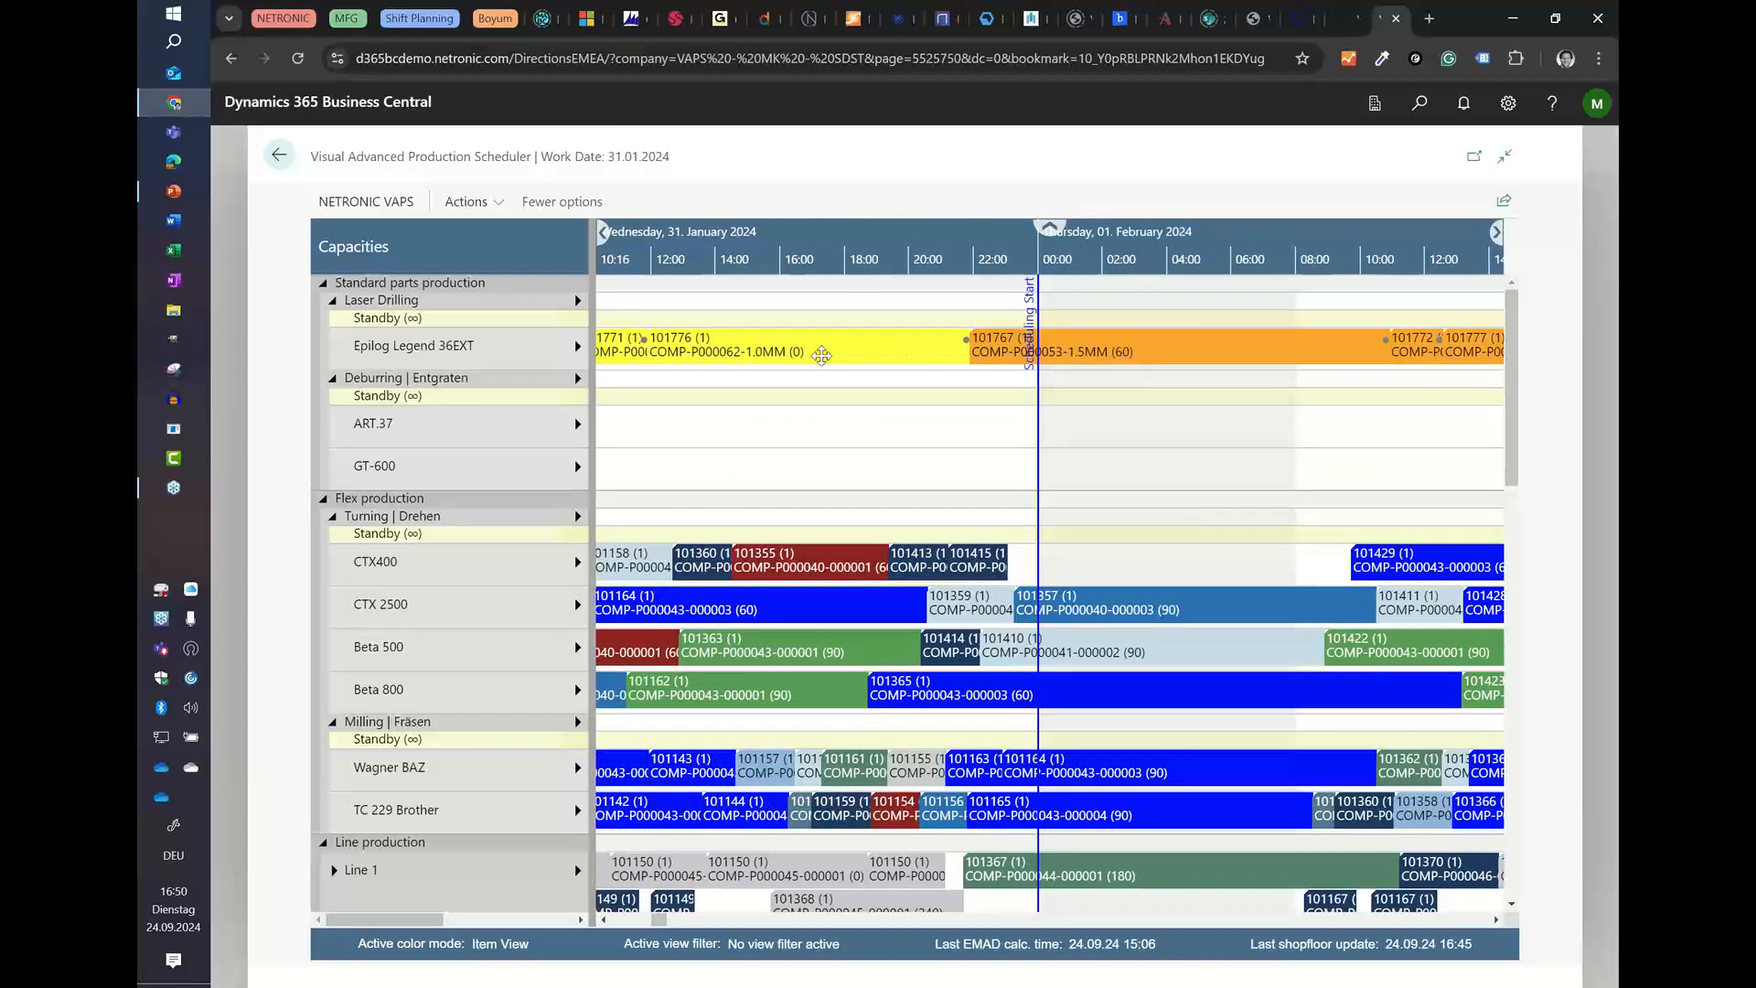
{"action": "scroll", "coordinate": [1130, 266], "scroll_direction": "down", "scroll_amount": 2}
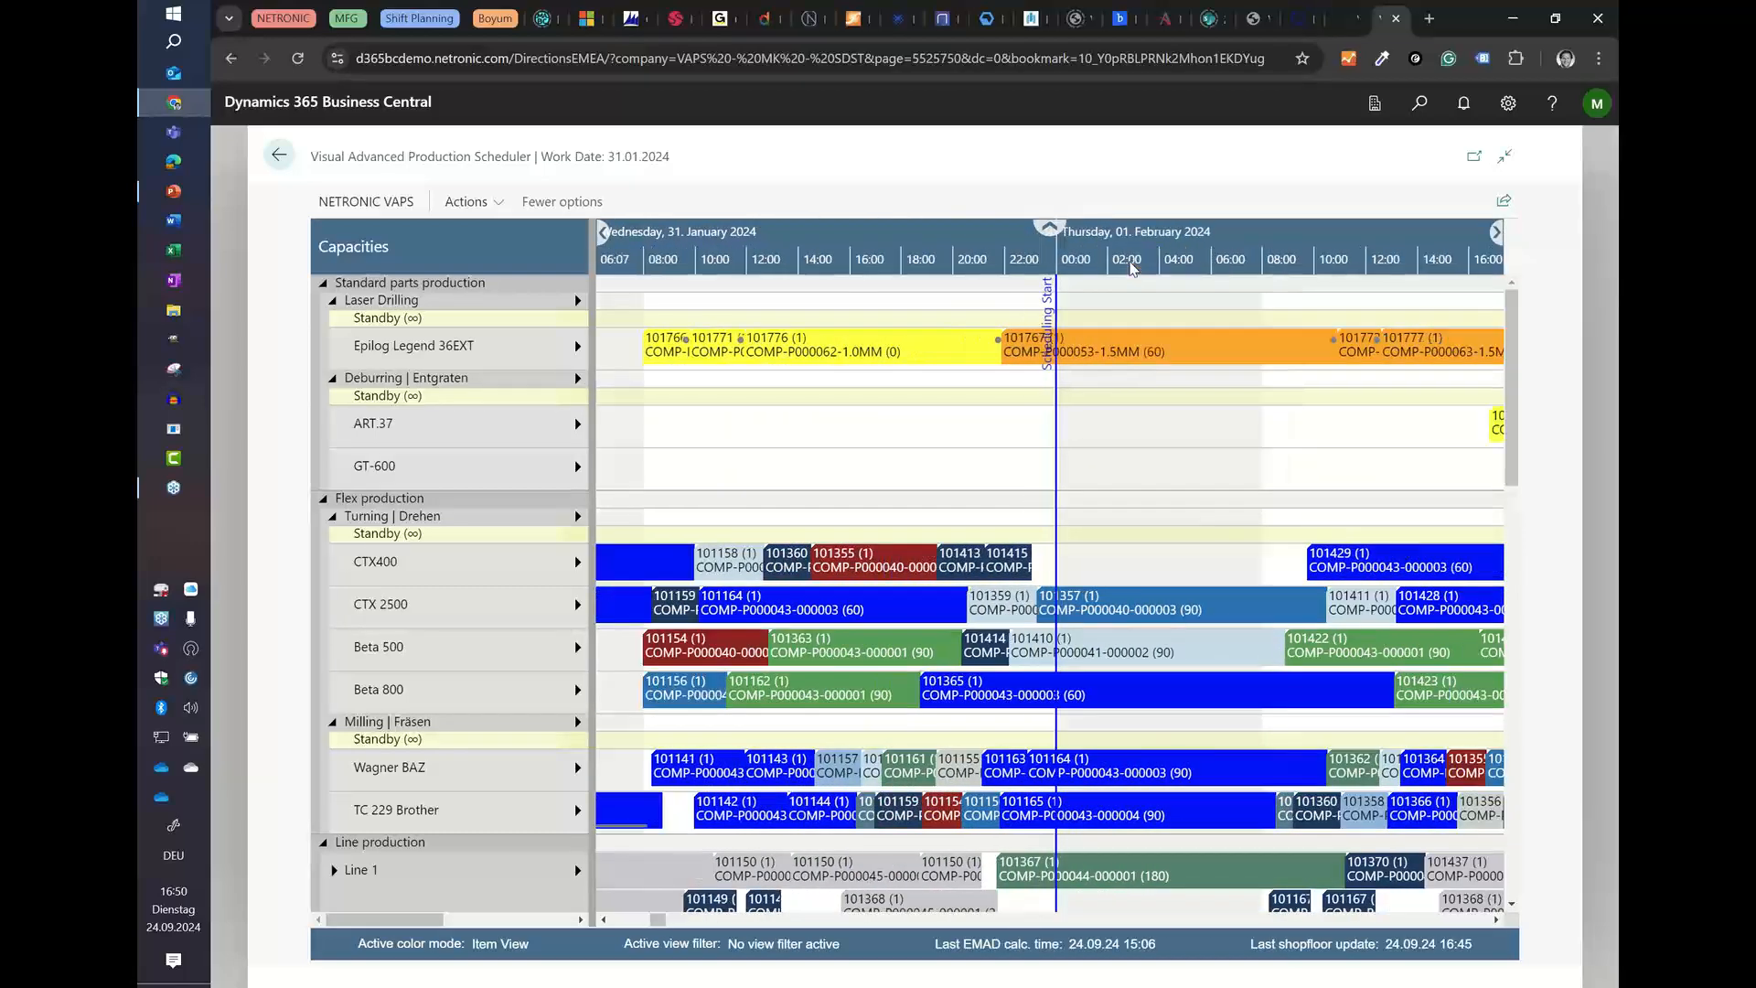
{"action": "scroll", "coordinate": [1132, 268], "scroll_direction": "up", "scroll_amount": 2}
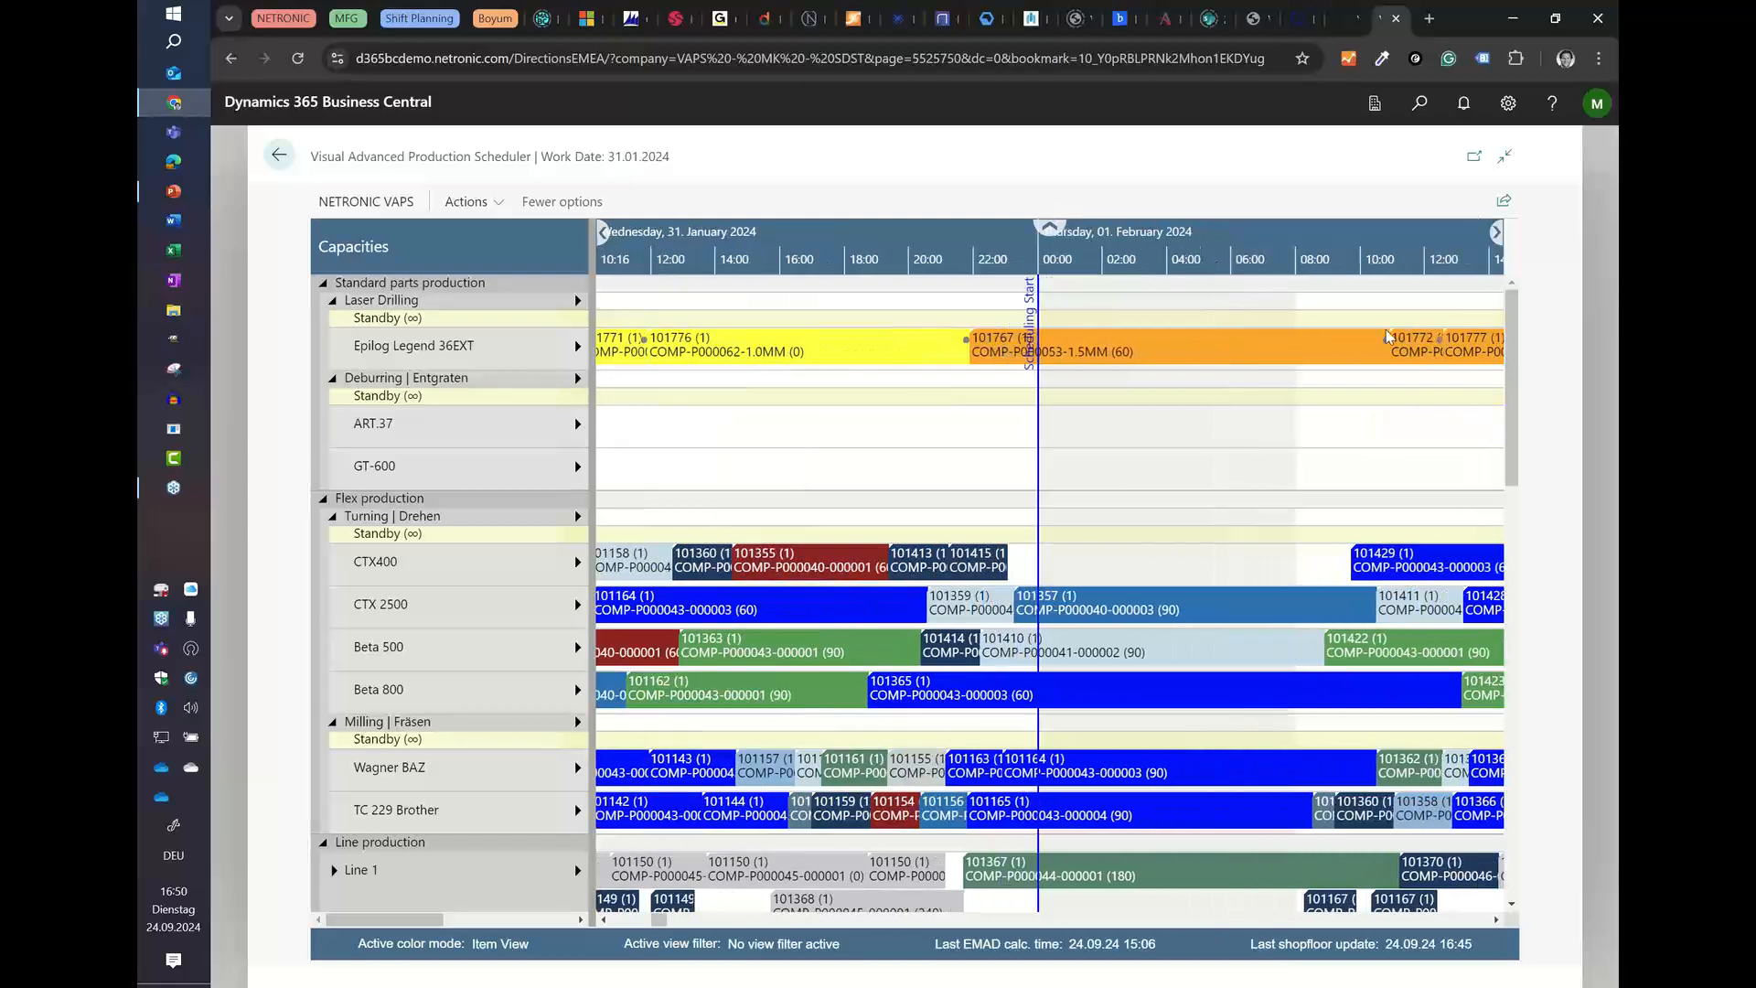
{"action": "scroll", "coordinate": [1392, 251], "scroll_direction": "up", "scroll_amount": 3}
{"action": "left_click_drag", "start_coordinate": [1392, 251], "coordinate": [1141, 245]}
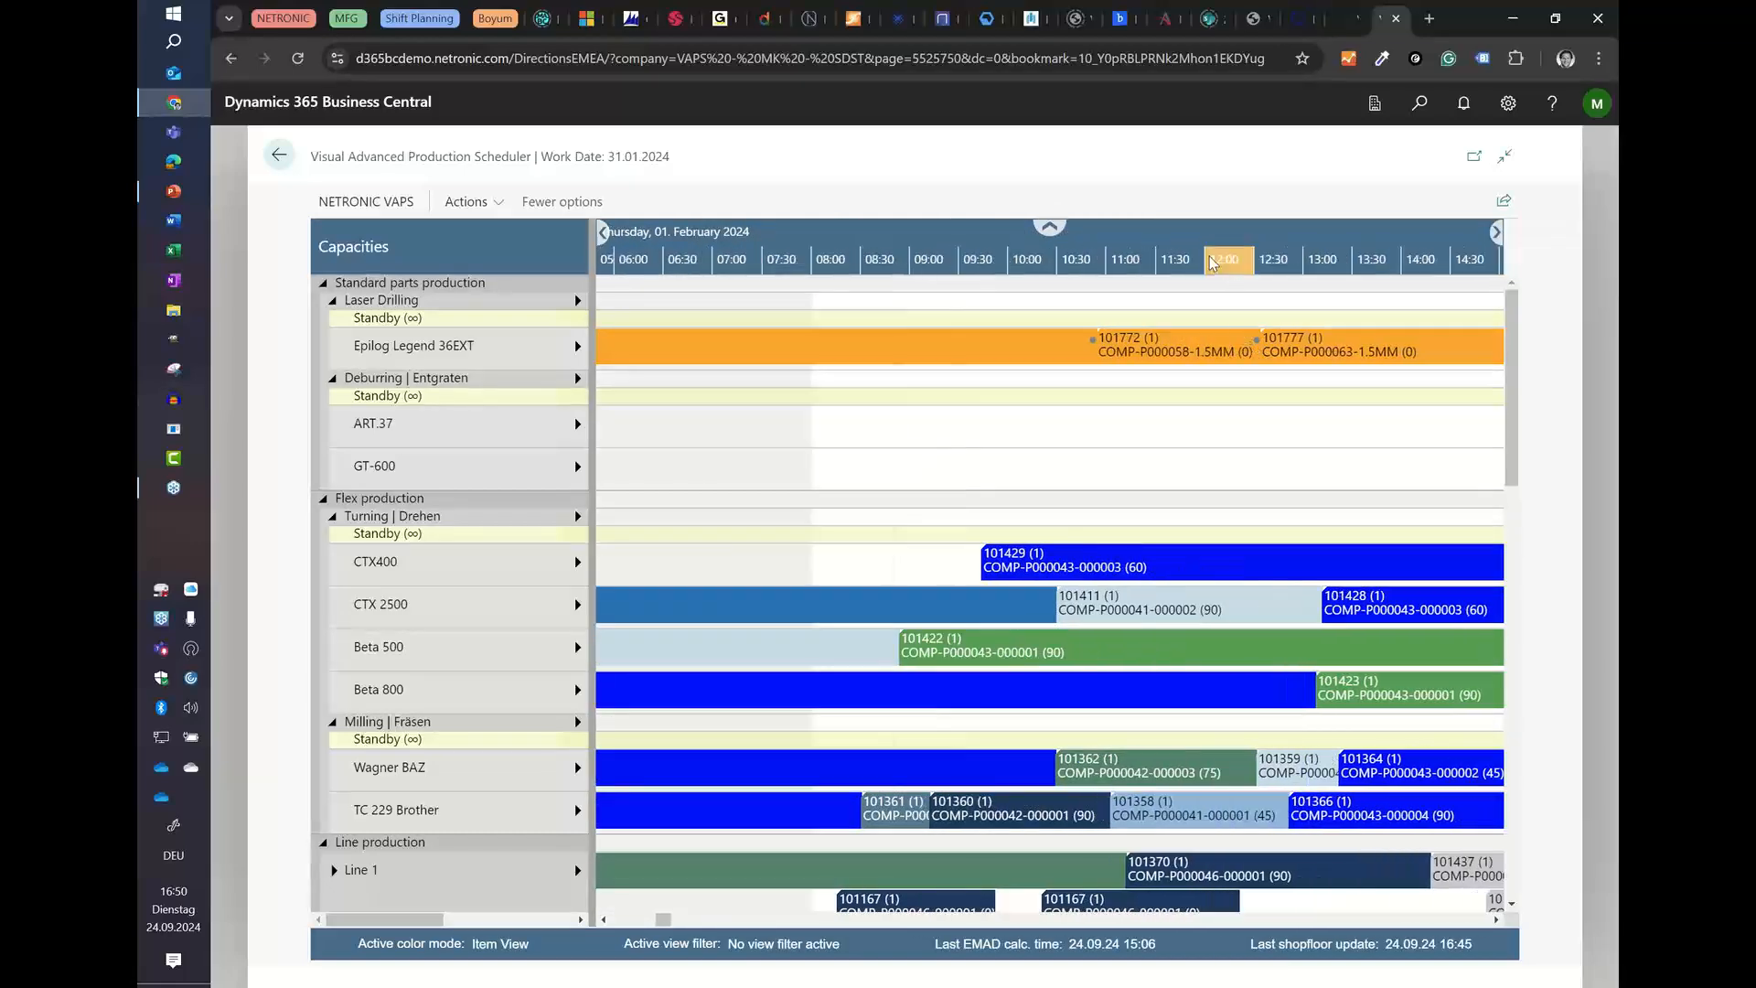
{"action": "scroll", "coordinate": [1216, 264], "scroll_direction": "down", "scroll_amount": 1}
{"action": "scroll", "coordinate": [1211, 262], "scroll_direction": "down", "scroll_amount": 8}
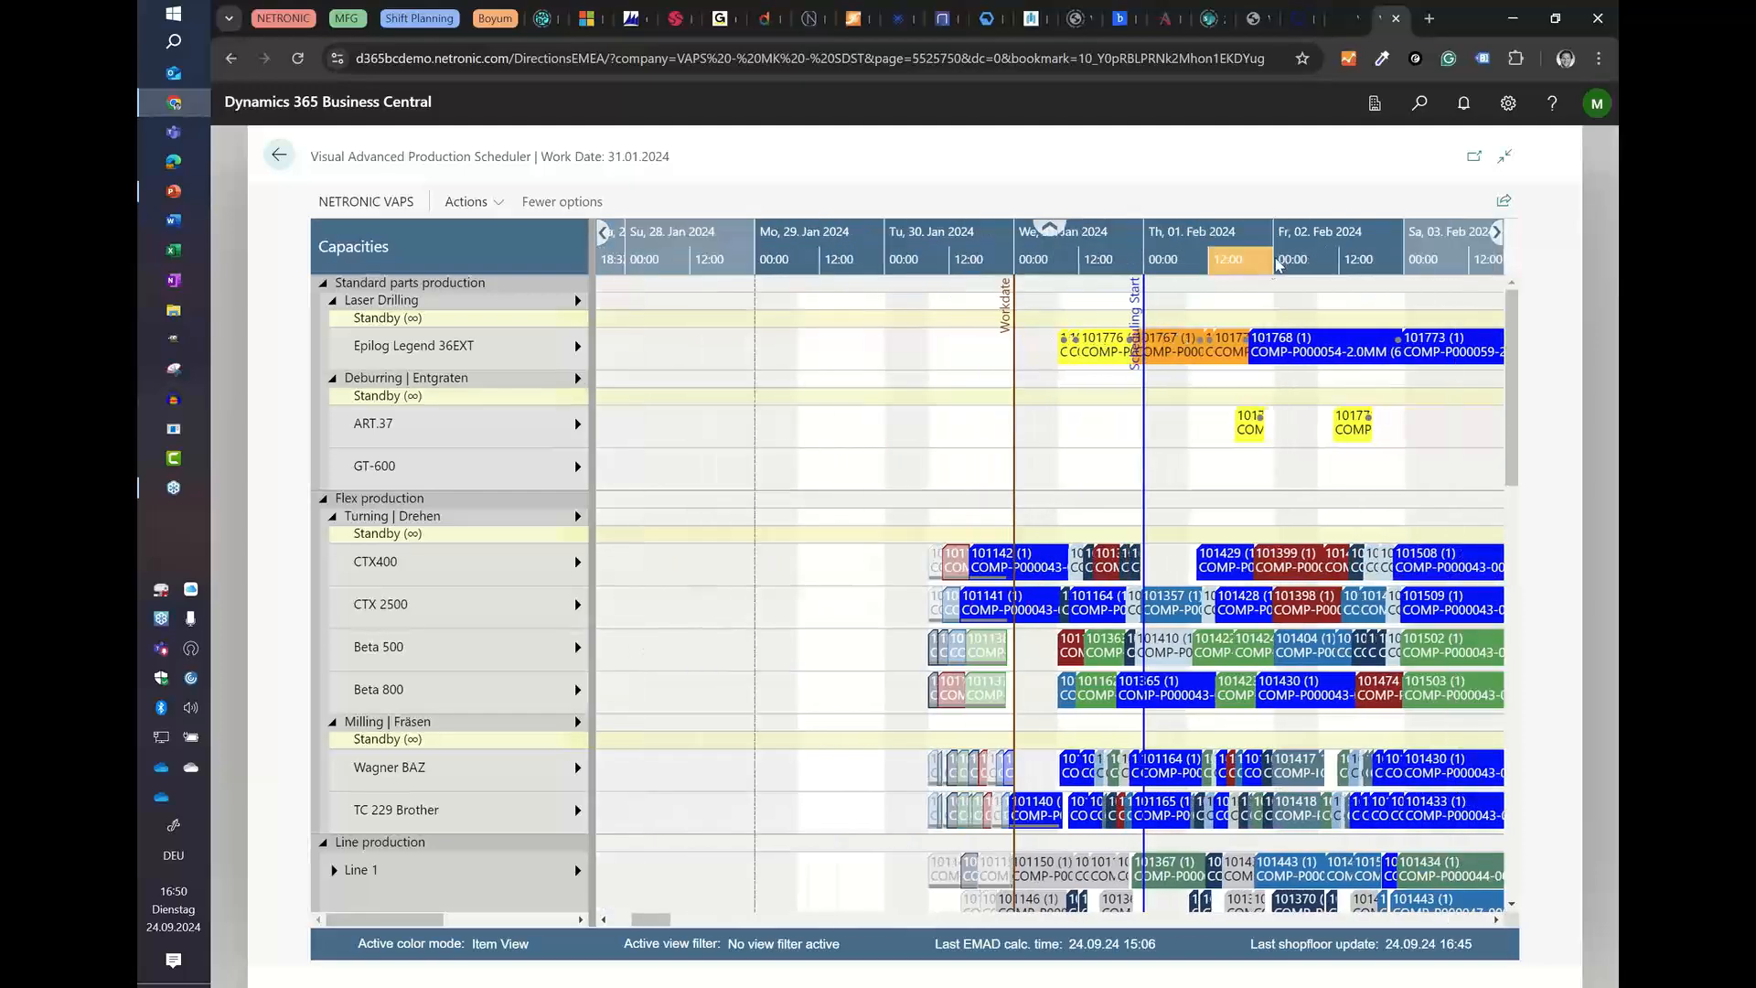
{"action": "left_click_drag", "start_coordinate": [1266, 263], "coordinate": [1033, 261]}
{"action": "scroll", "coordinate": [1034, 261], "scroll_direction": "down", "scroll_amount": 5}
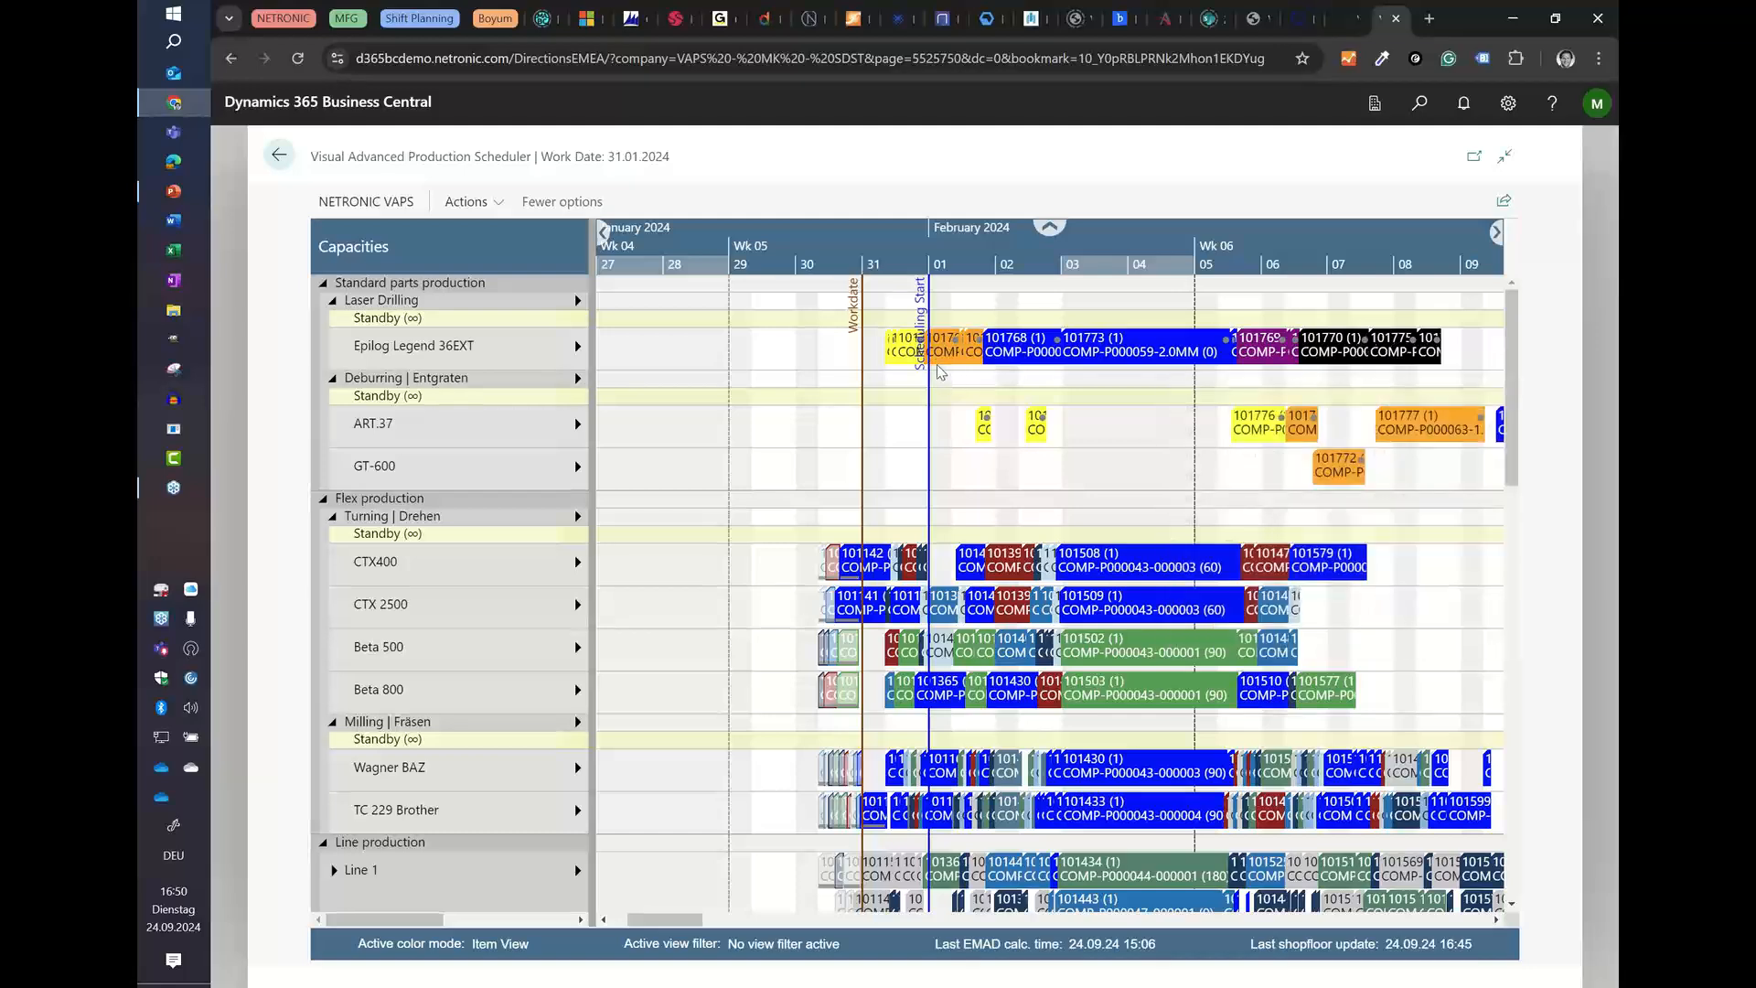
{"action": "scroll", "coordinate": [904, 256], "scroll_direction": "up", "scroll_amount": 5}
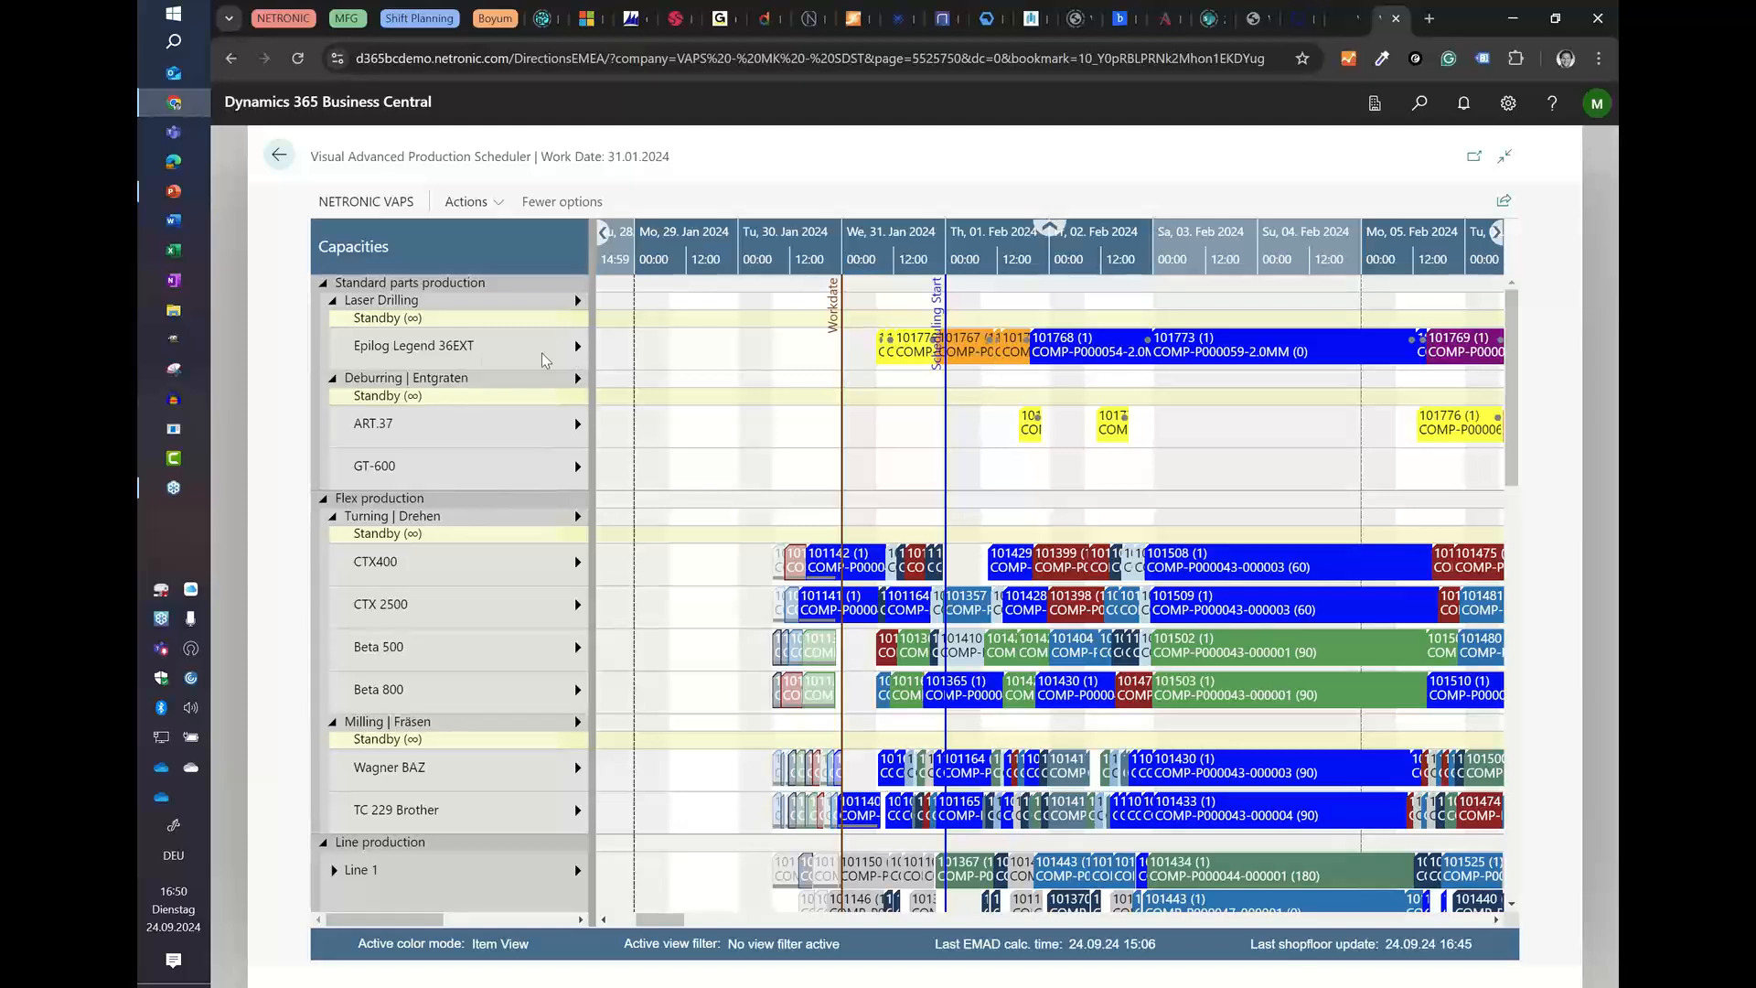
Step: Trace the links from the first 1.0 mm and 1.5 mm operations on Epilog Legend 36EXT to their deburring operations
{"action": "mouse_move", "coordinate": [400, 359]}
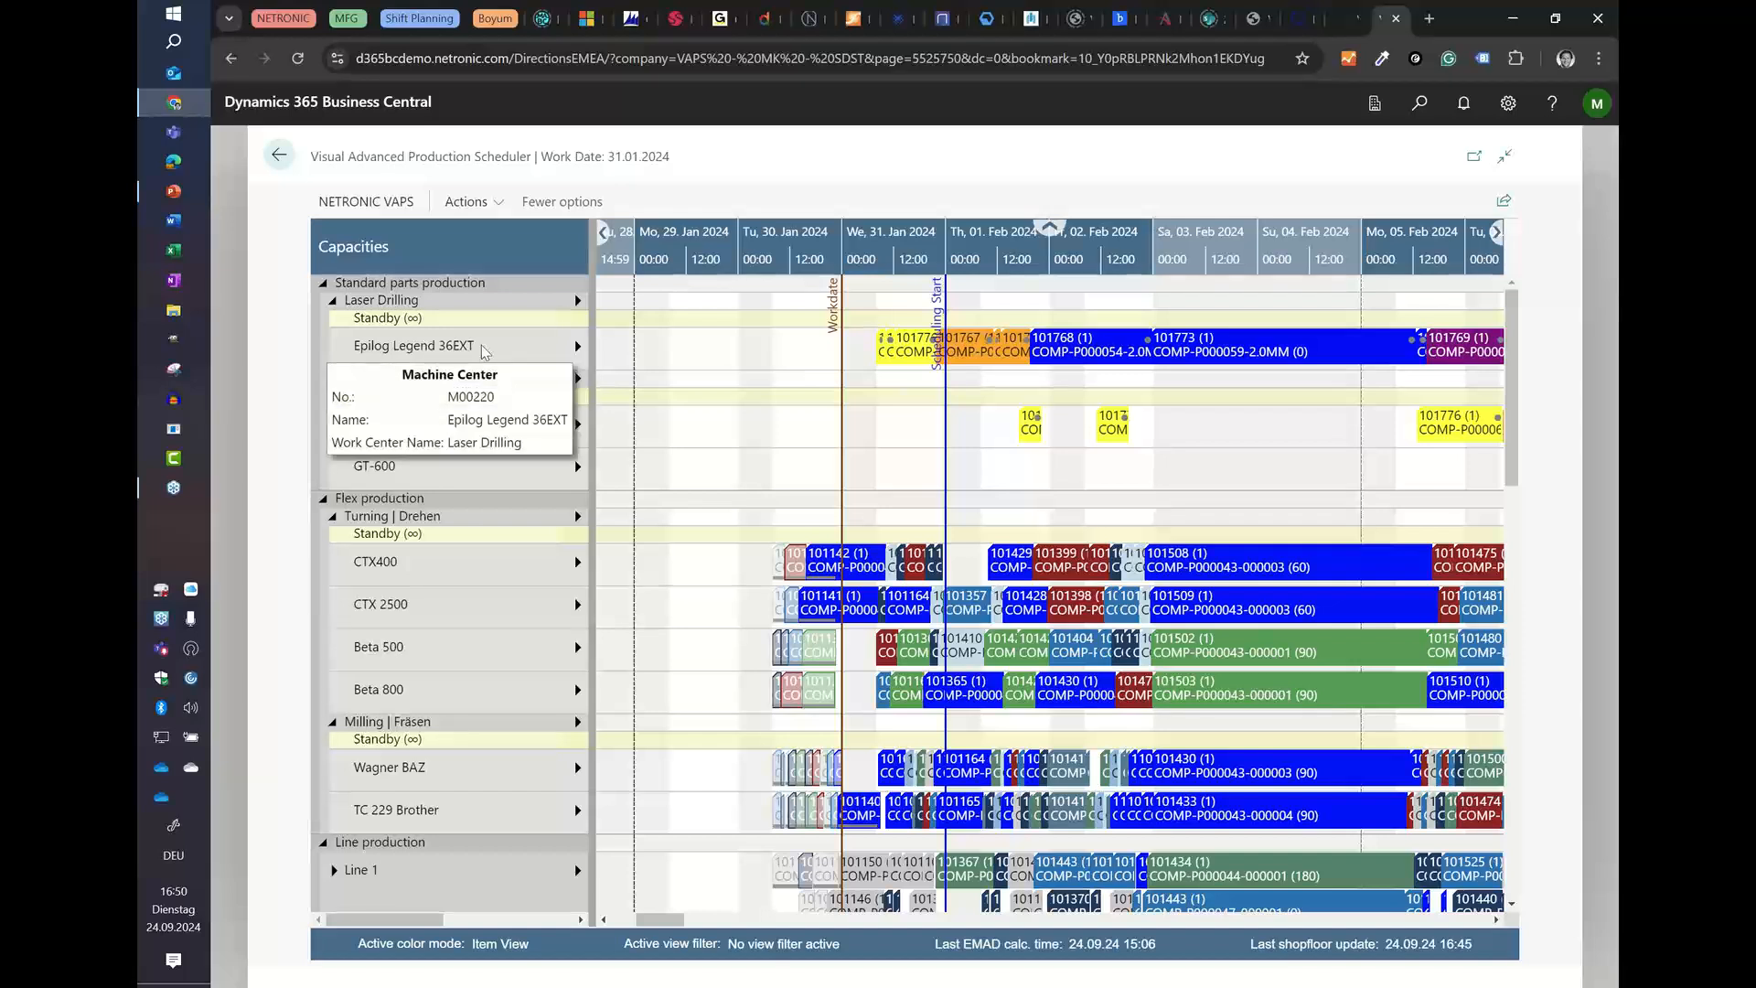
{"action": "left_click_drag", "start_coordinate": [880, 351], "coordinate": [1031, 421]}
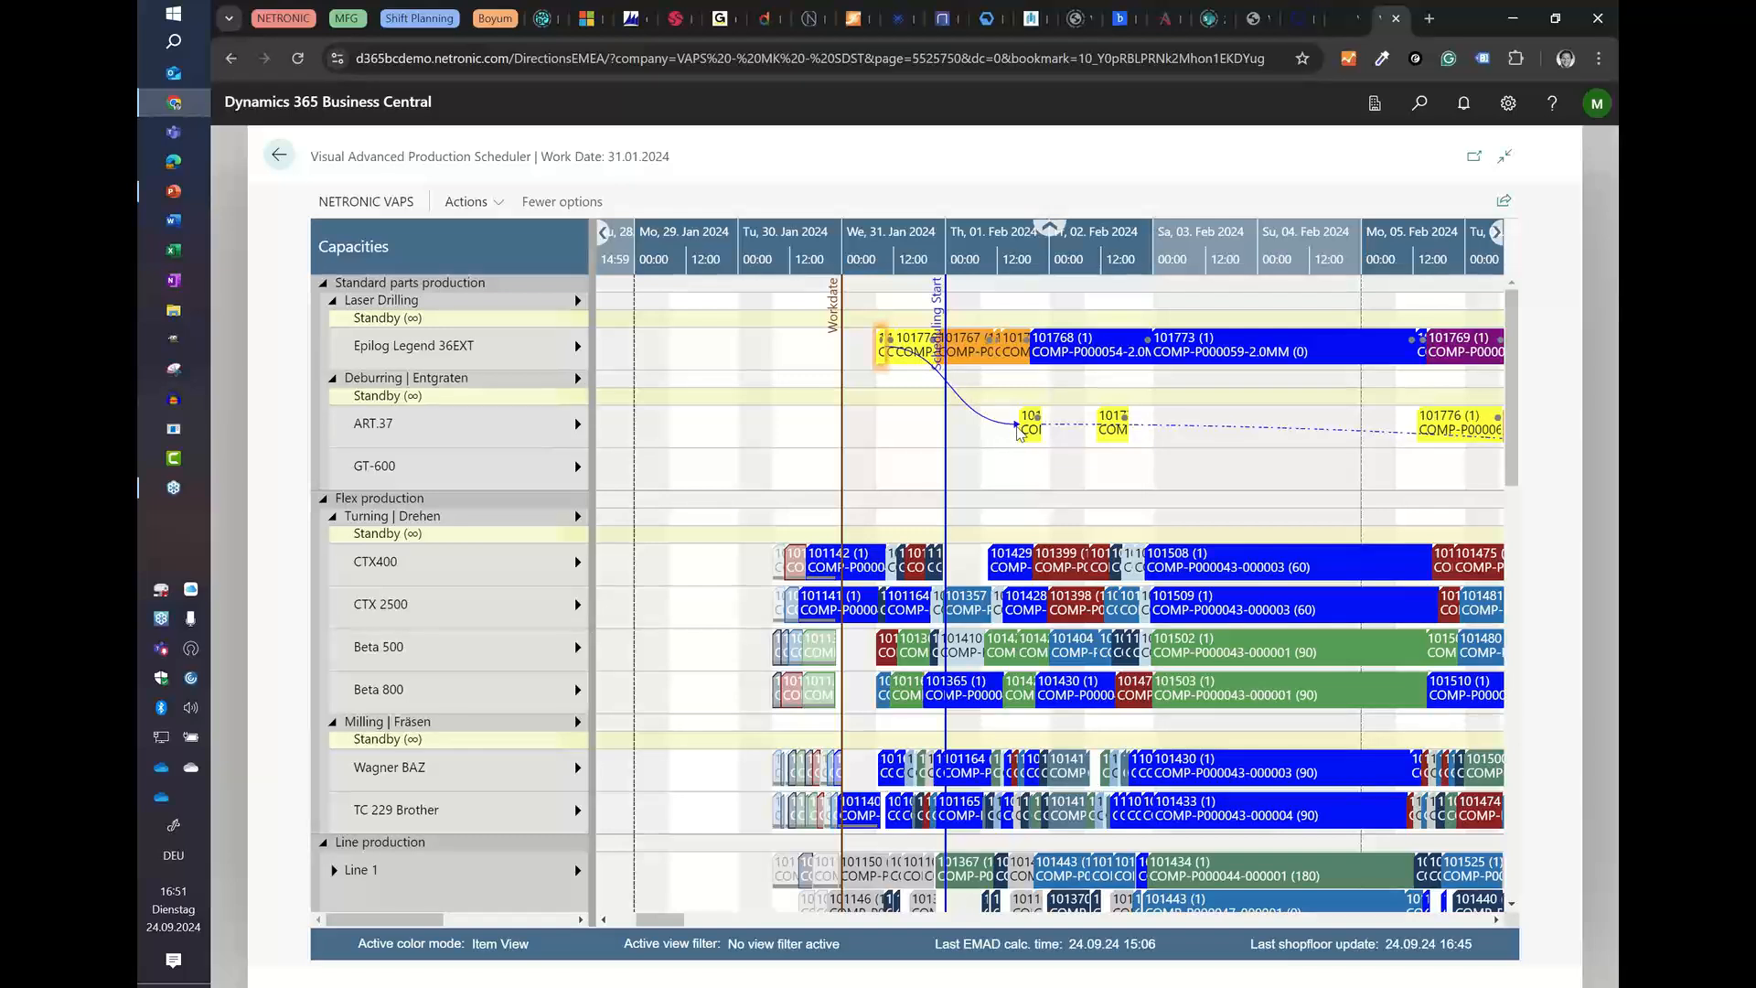
{"action": "left_click", "coordinate": [981, 340]}
{"action": "scroll", "coordinate": [1027, 264], "scroll_direction": "down", "scroll_amount": 5}
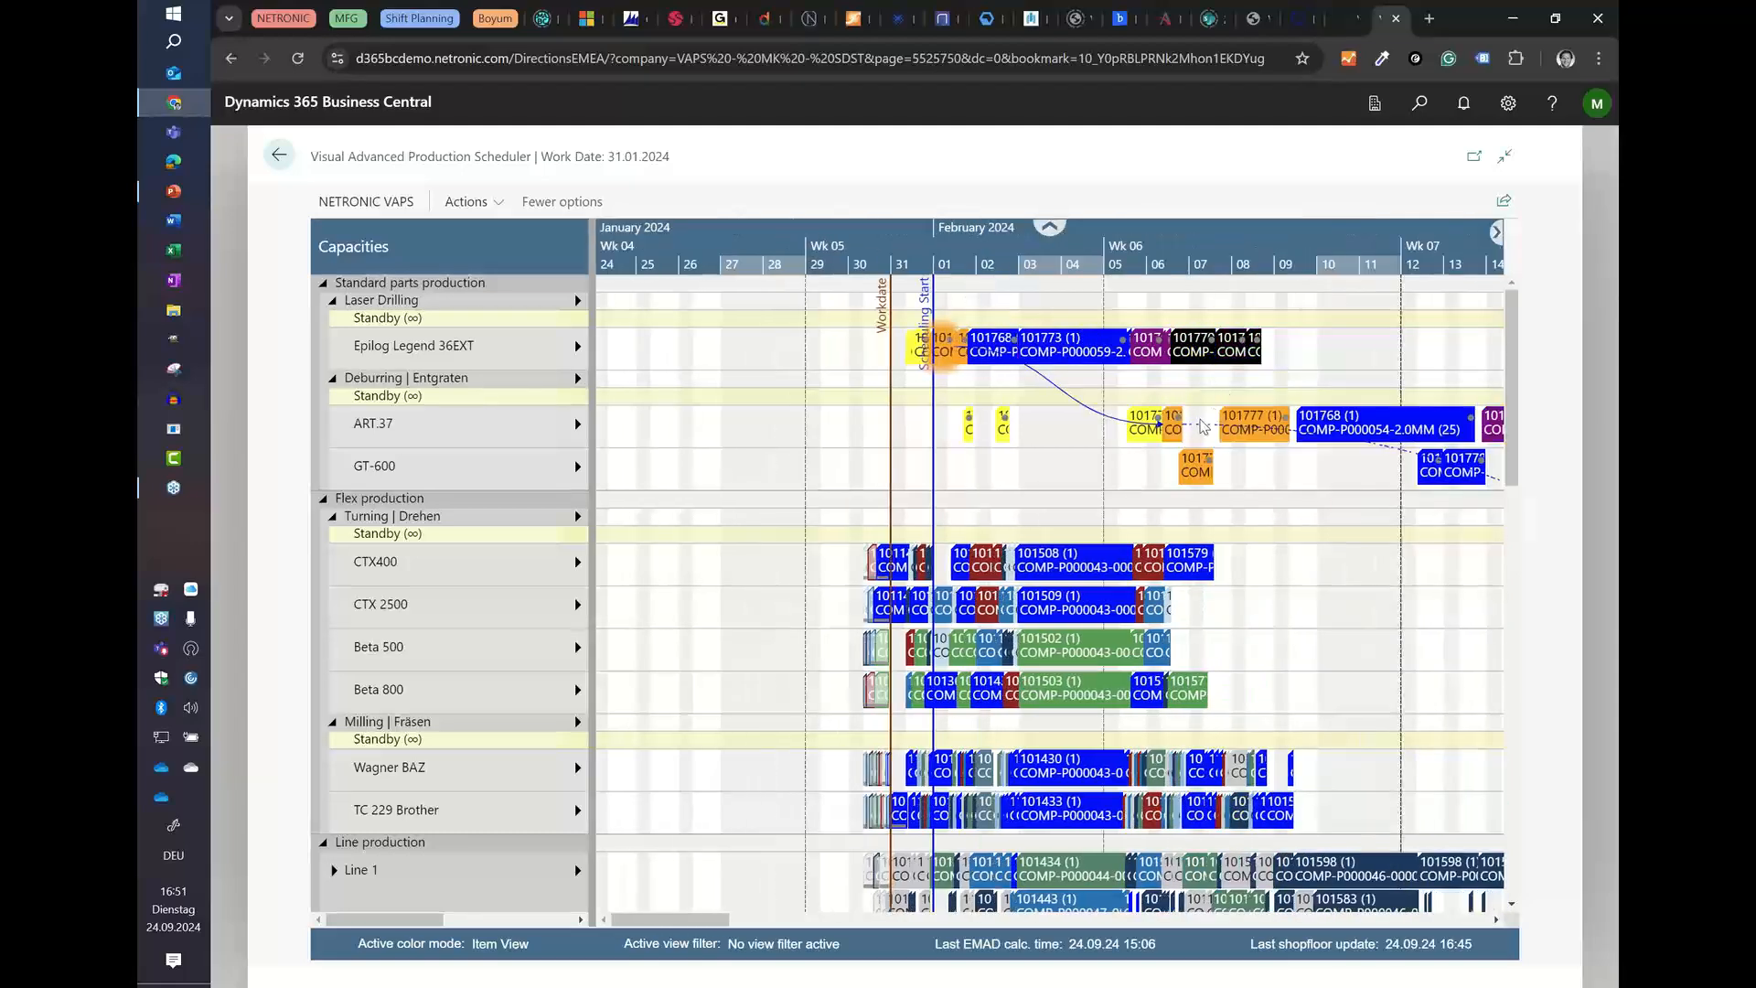
Step: Tighten the queues across the entire schedule
{"action": "left_click", "coordinate": [466, 201]}
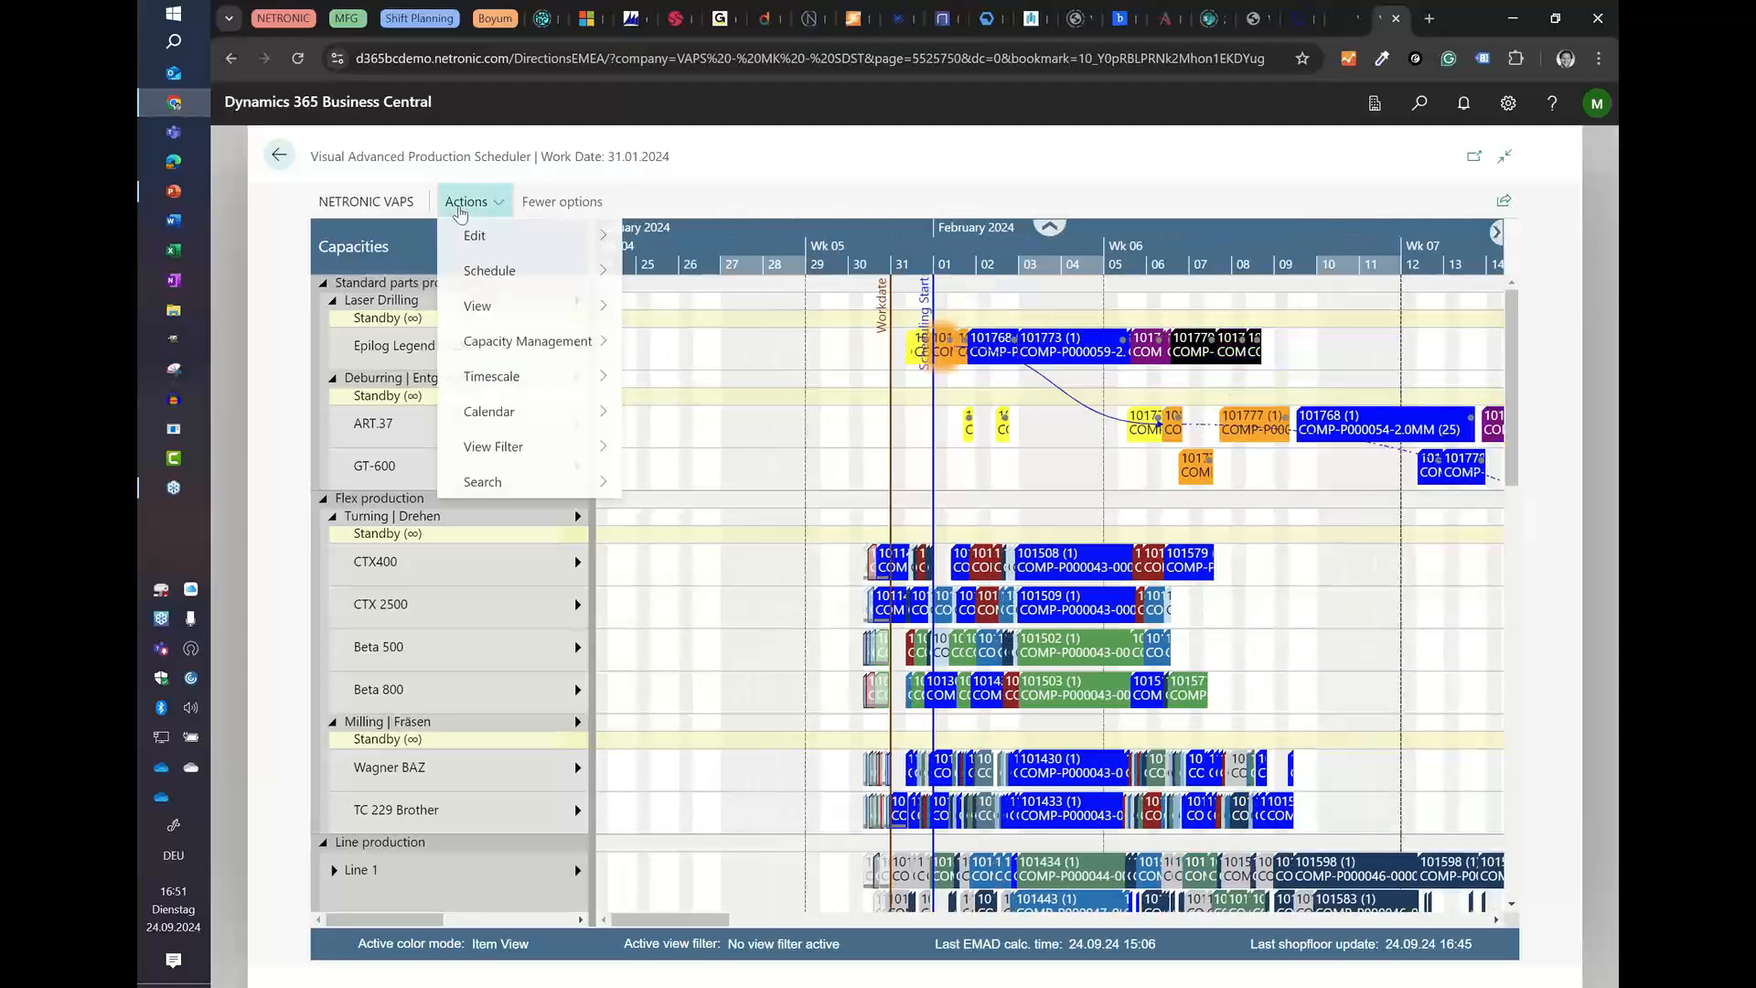
{"action": "left_click", "coordinate": [494, 272]}
{"action": "left_click", "coordinate": [733, 184]}
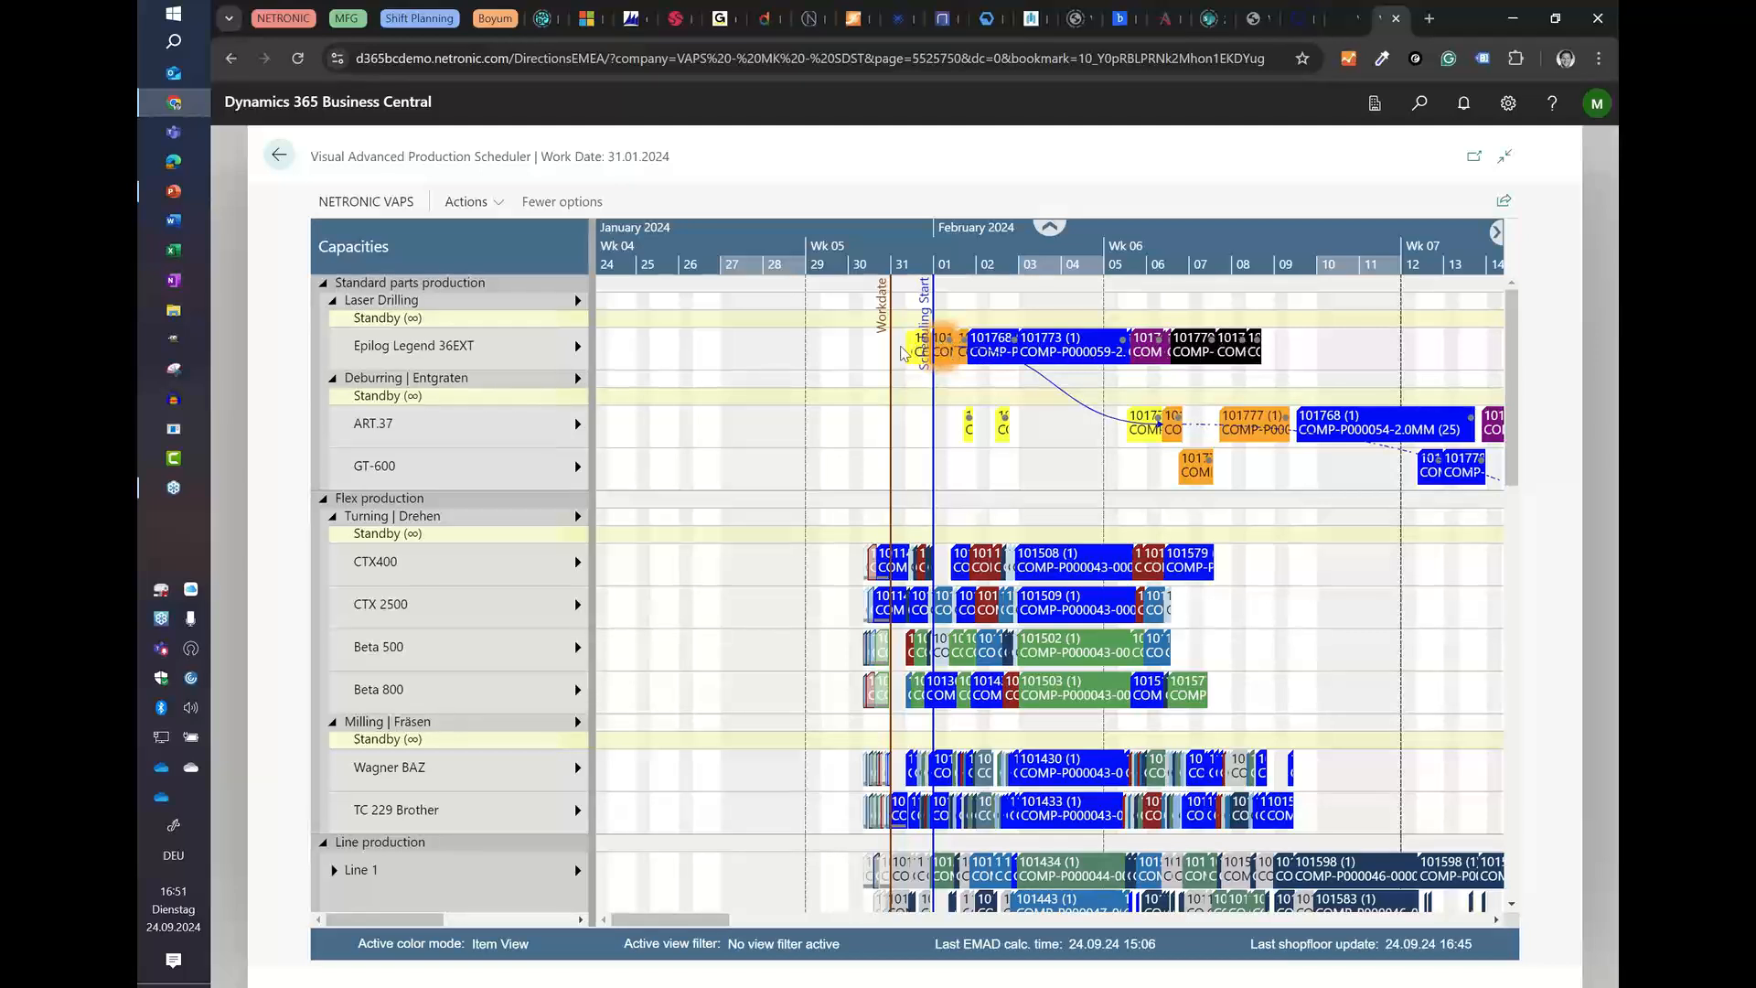
{"action": "left_click", "coordinate": [474, 207]}
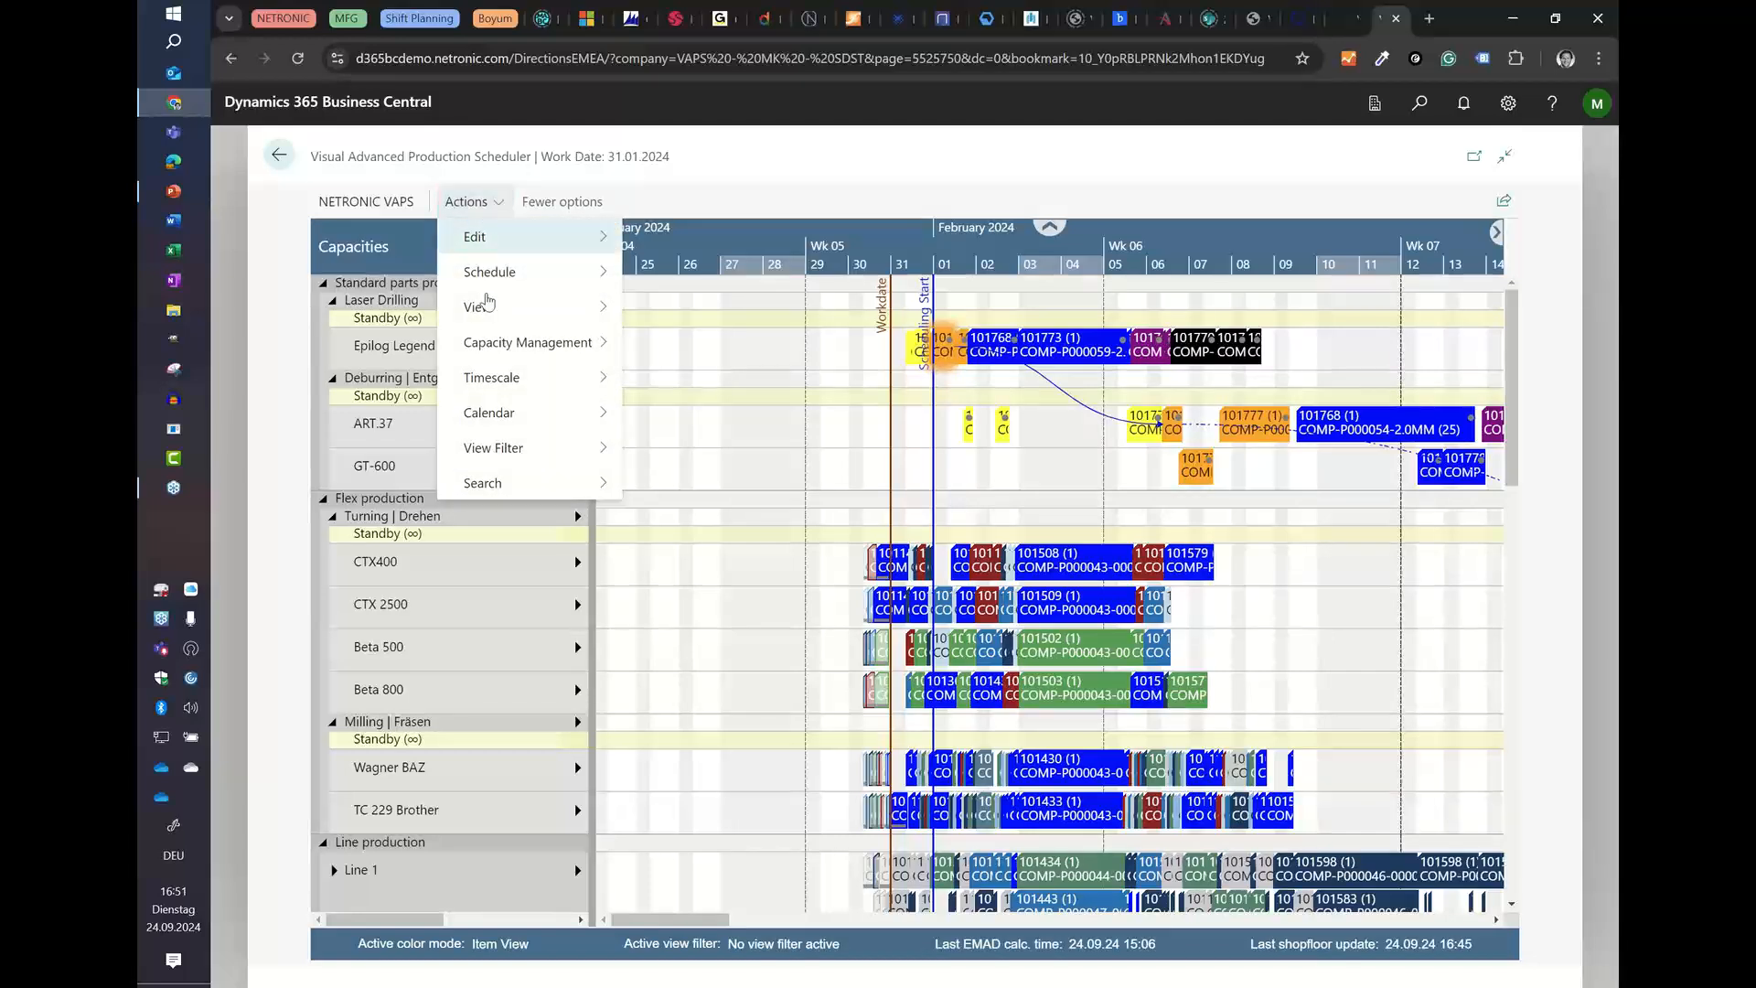
{"action": "mouse_move", "coordinate": [489, 272]}
{"action": "mouse_move", "coordinate": [690, 282]}
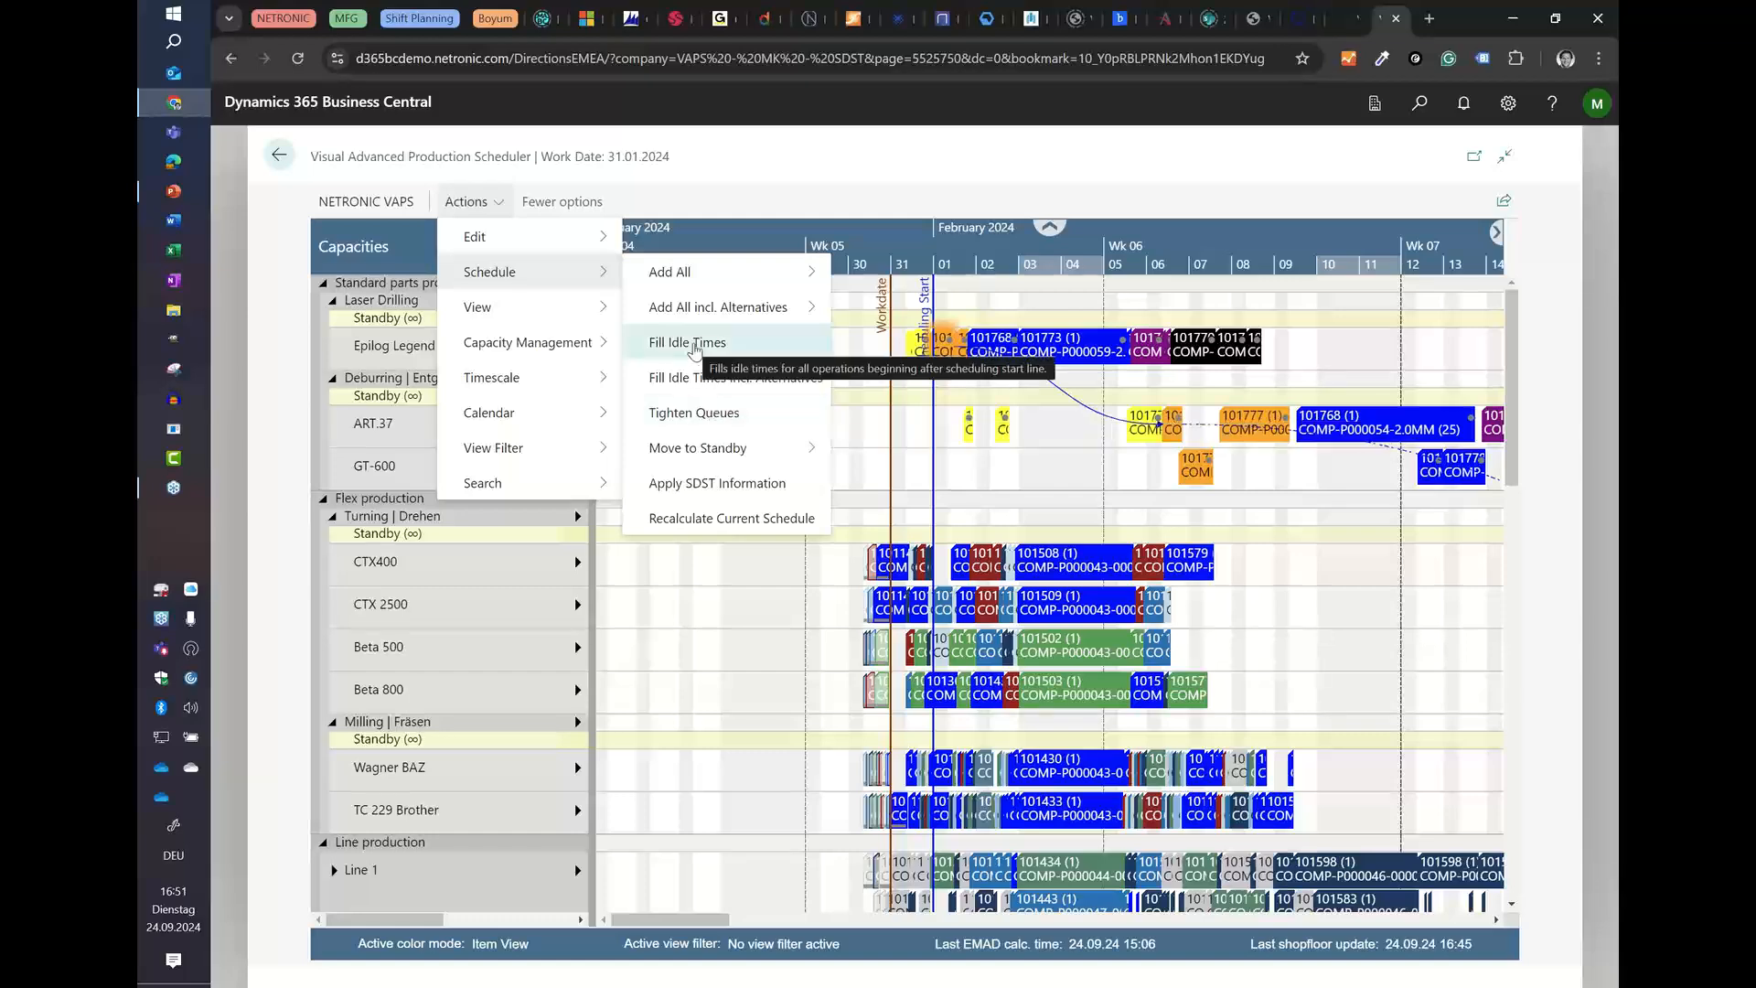
{"action": "left_click", "coordinate": [690, 416]}
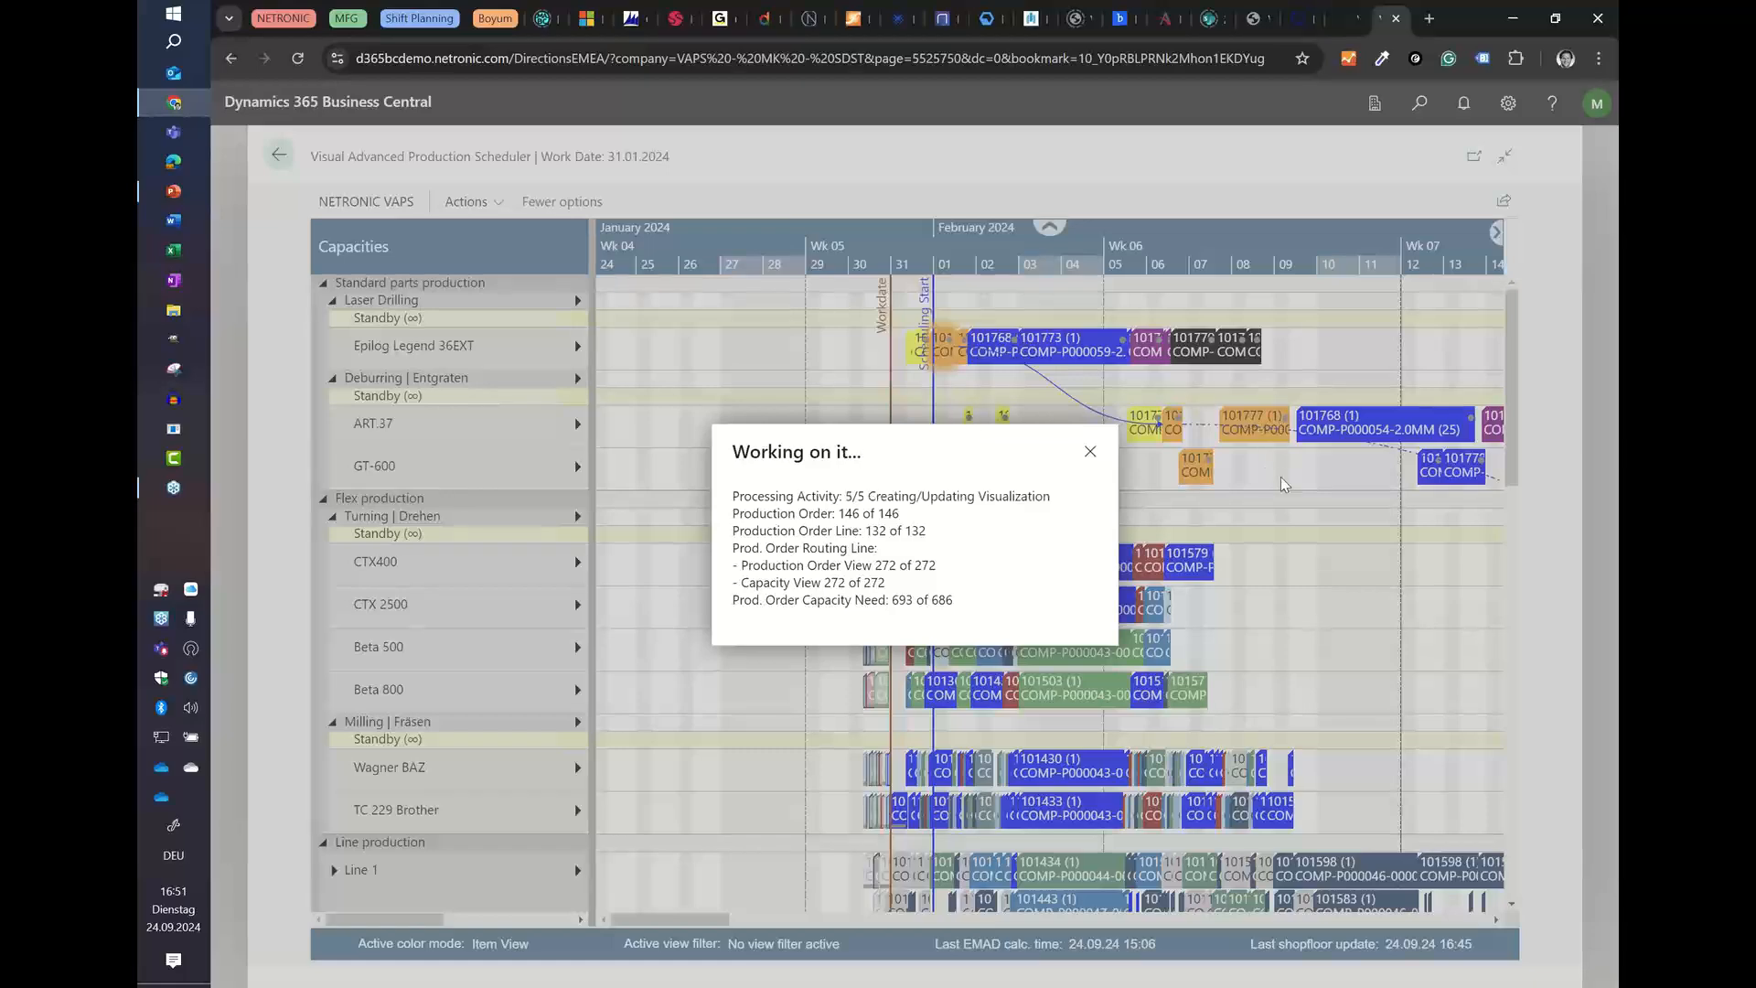
Step: Trace the selected 1.5 mm order from laser drilling and ART.37 through to Assembly - Team 6 and its required due date
{"action": "scroll", "coordinate": [1026, 271], "scroll_direction": "down", "scroll_amount": 1}
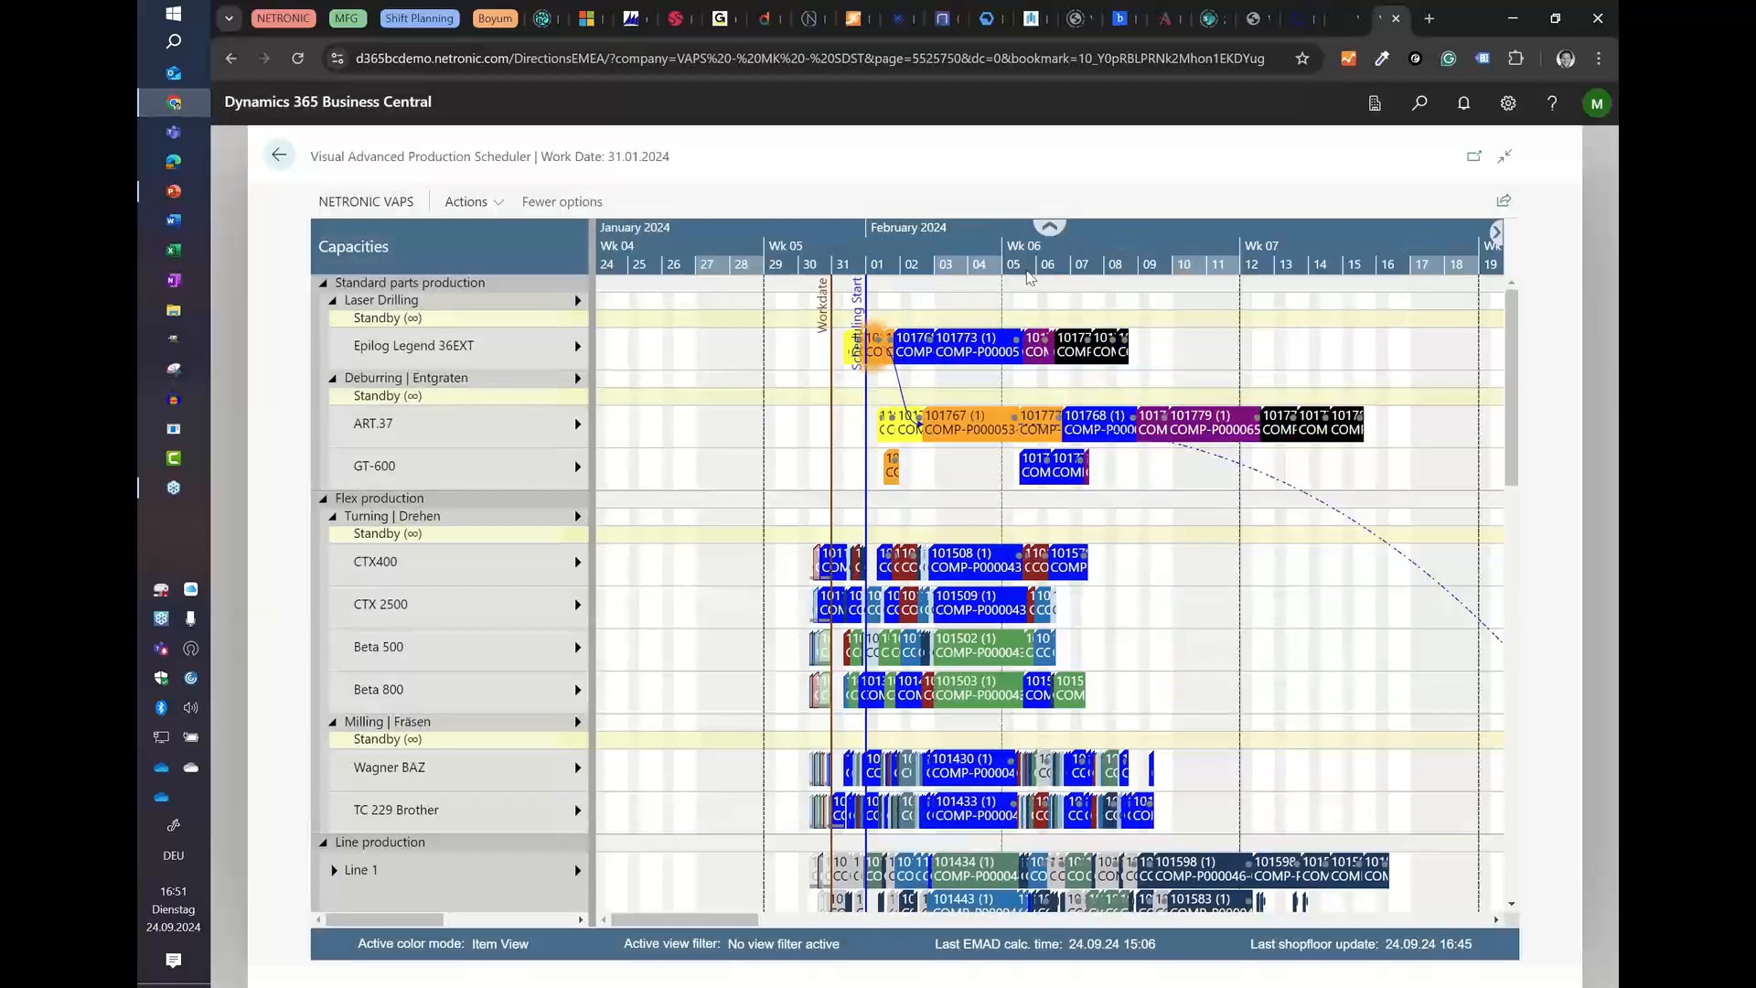
{"action": "scroll", "coordinate": [1028, 274], "scroll_direction": "down", "scroll_amount": 2}
{"action": "scroll", "coordinate": [1094, 434], "scroll_direction": "down", "scroll_amount": 6}
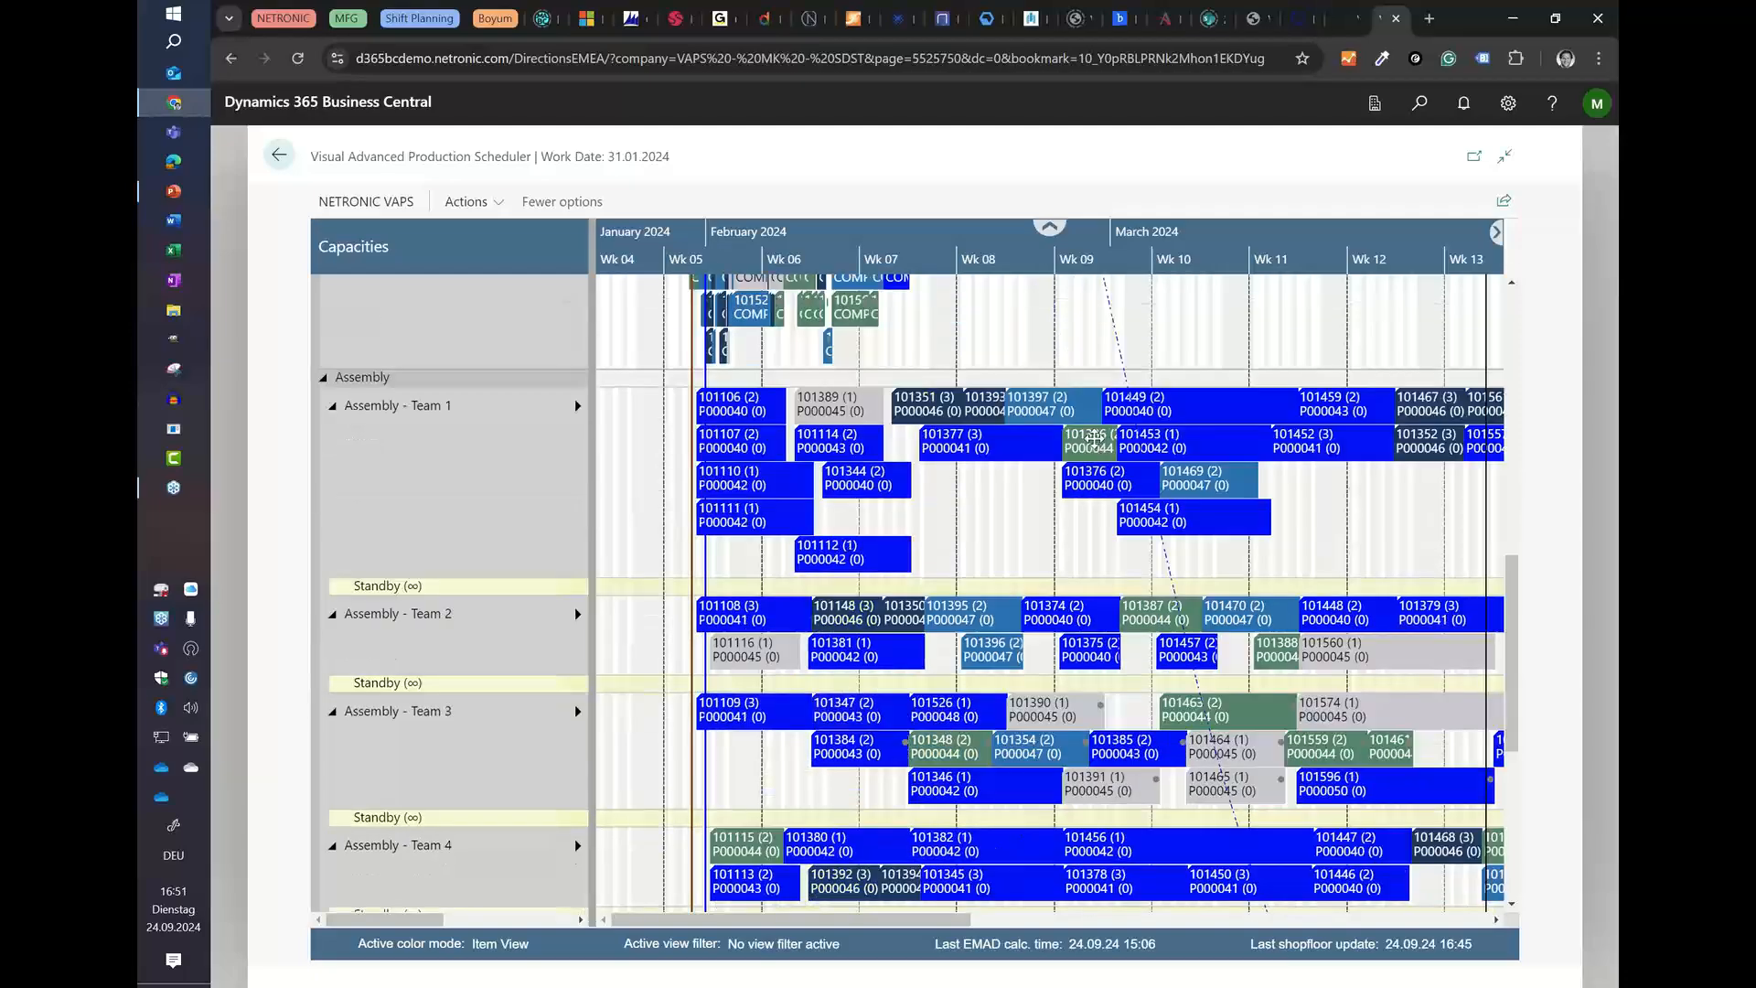
{"action": "scroll", "coordinate": [1094, 437], "scroll_direction": "down", "scroll_amount": 5}
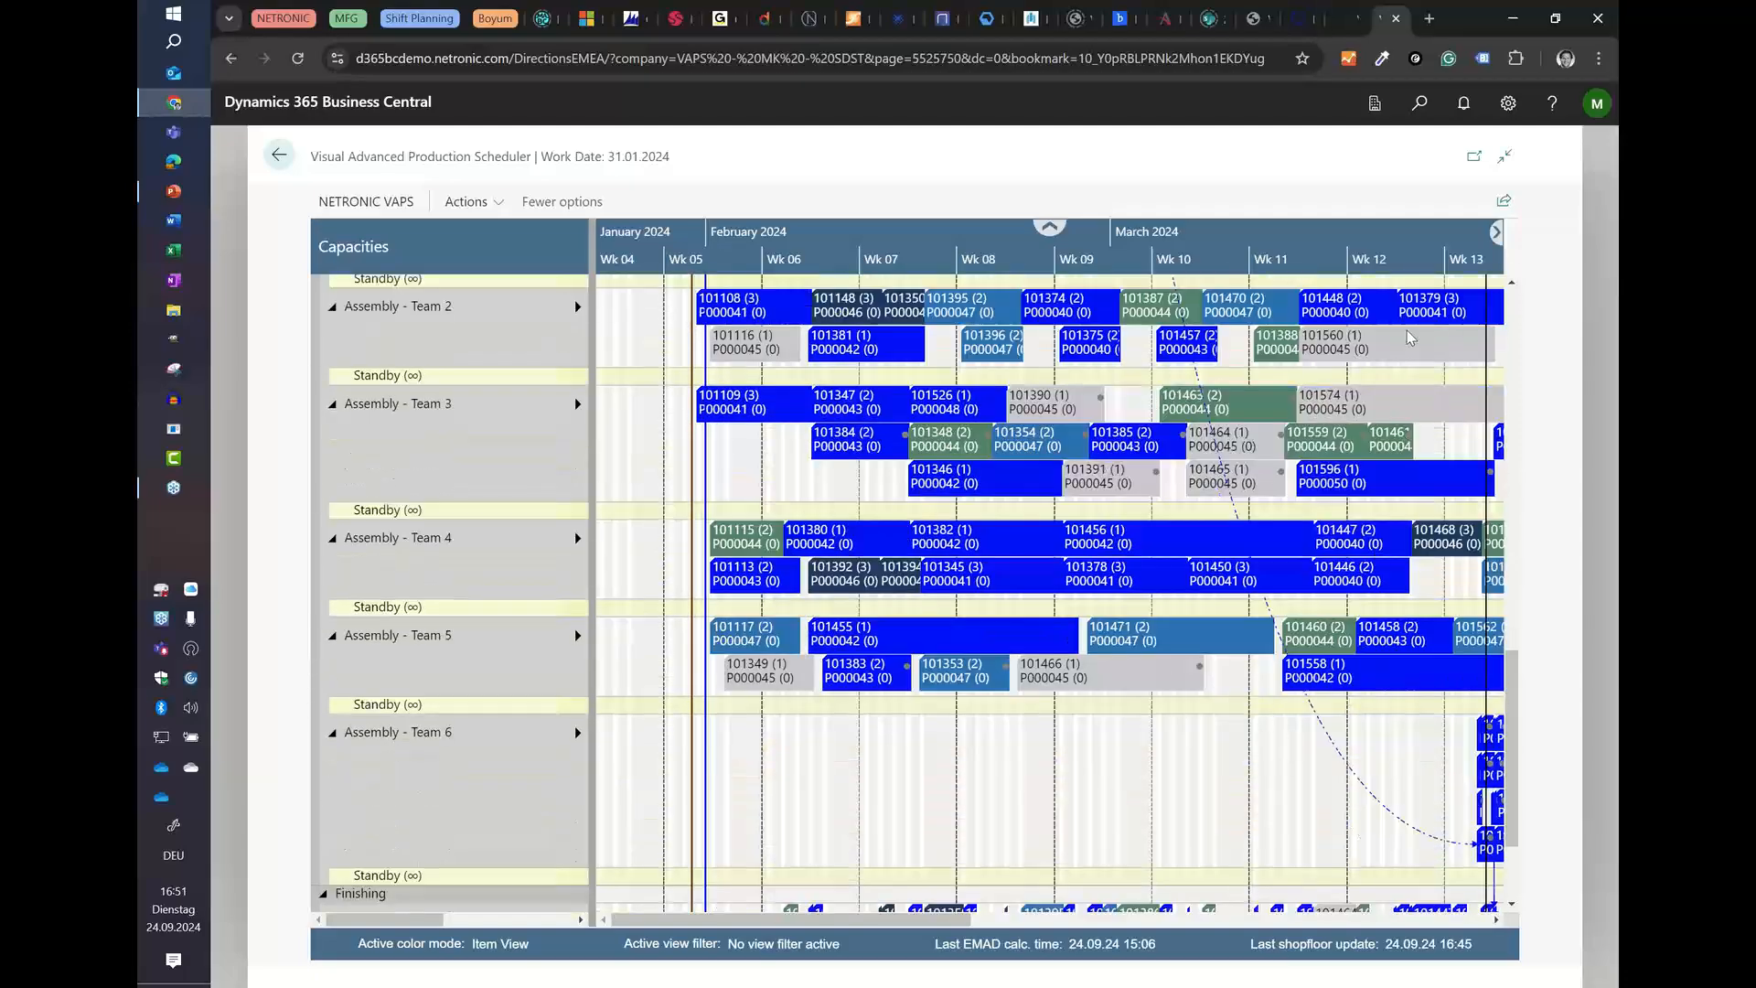
{"action": "scroll", "coordinate": [1409, 338], "scroll_direction": "up", "scroll_amount": 15}
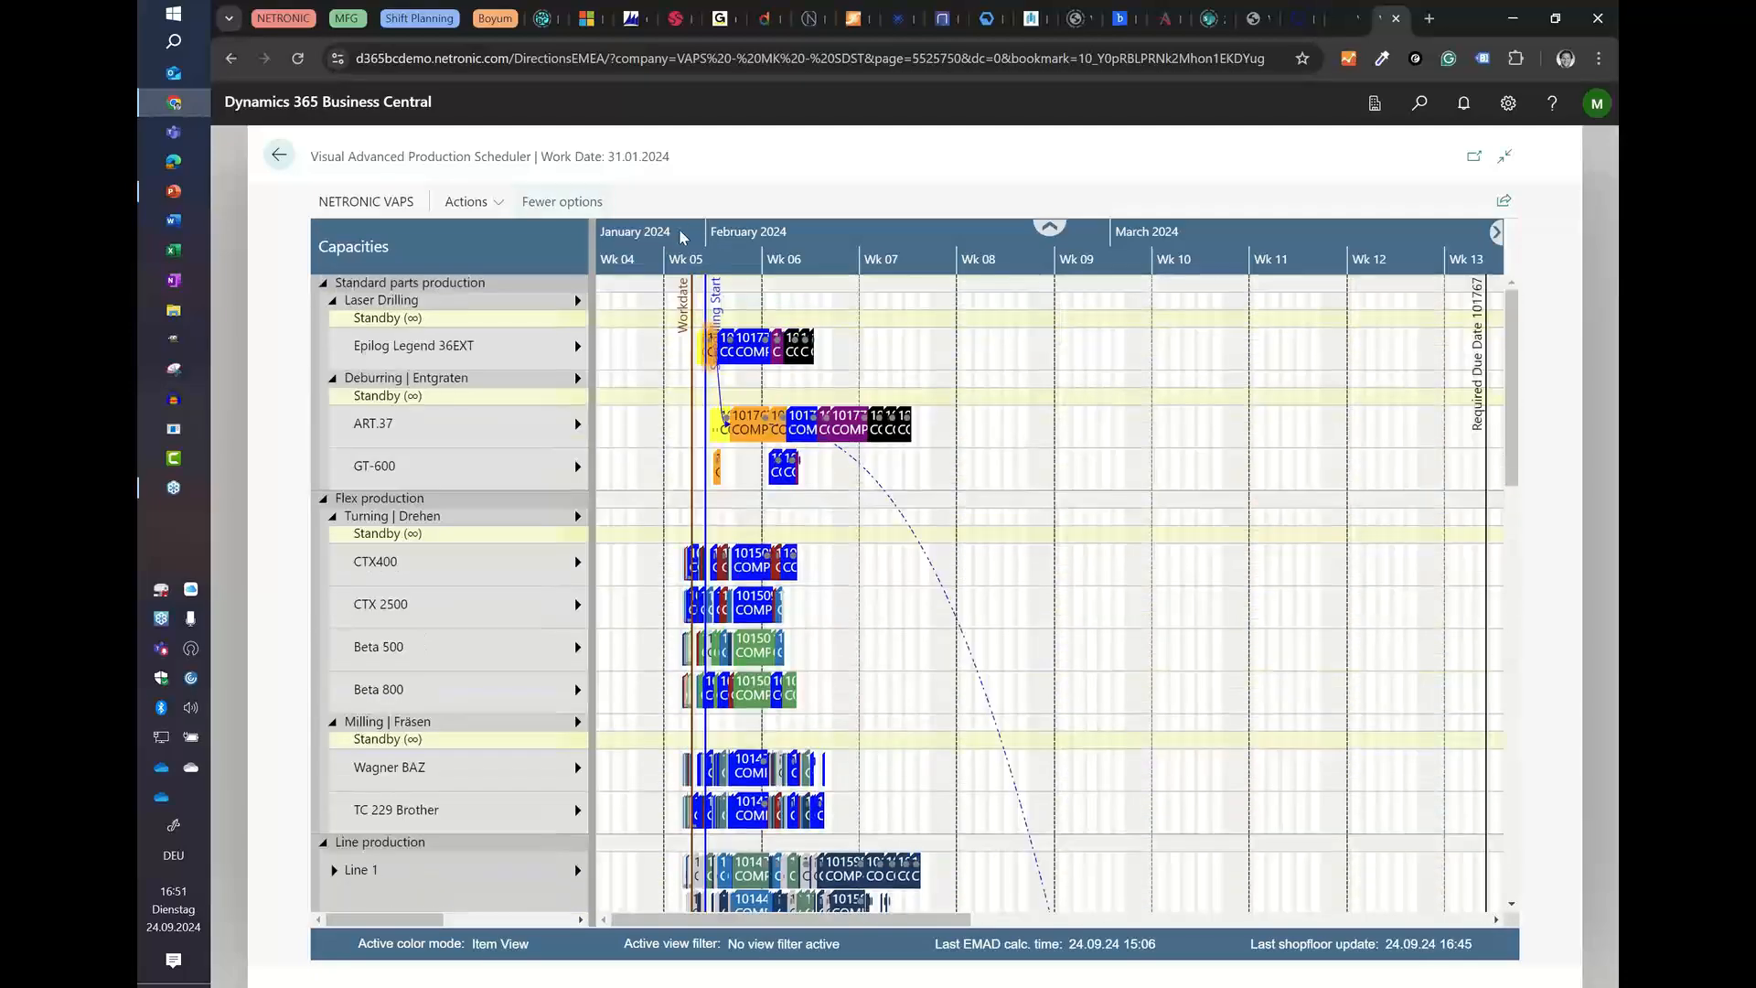
{"action": "left_click_drag", "start_coordinate": [894, 919], "coordinate": [1236, 919]}
{"action": "scroll", "coordinate": [1170, 754], "scroll_direction": "down", "scroll_amount": 8}
{"action": "scroll", "coordinate": [1174, 757], "scroll_direction": "down", "scroll_amount": 3}
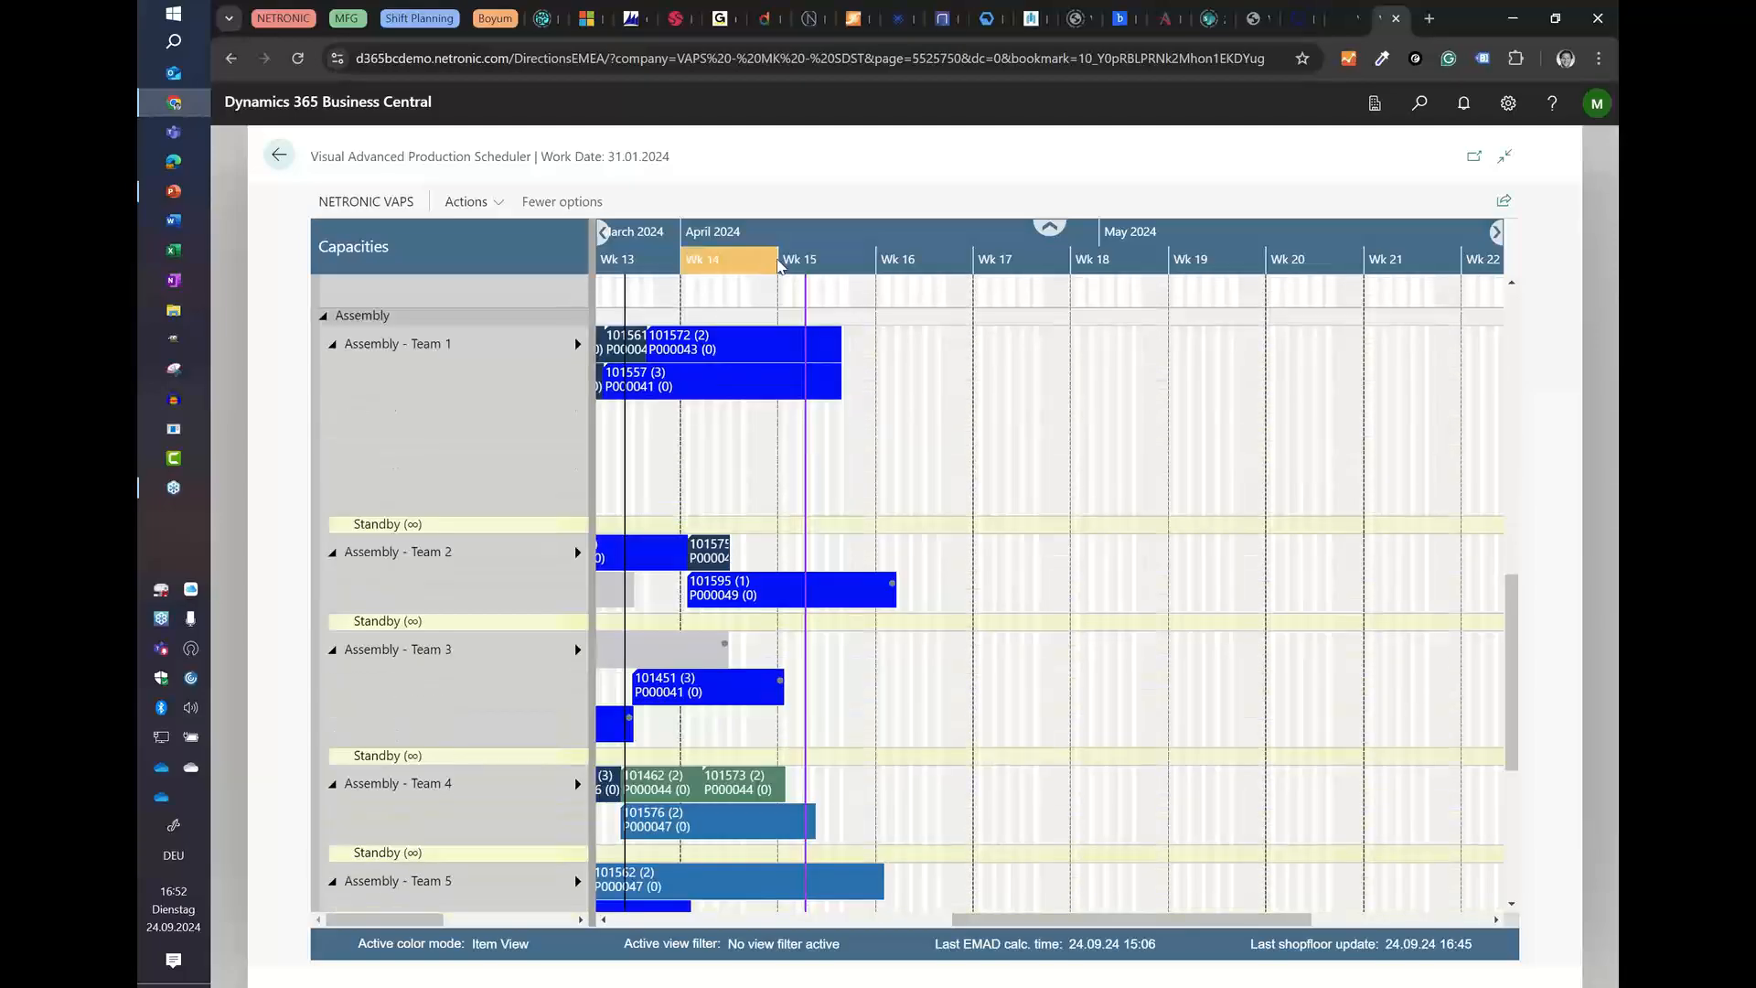
{"action": "scroll", "coordinate": [777, 260], "scroll_direction": "down", "scroll_amount": 4}
{"action": "scroll", "coordinate": [965, 501], "scroll_direction": "down", "scroll_amount": 3}
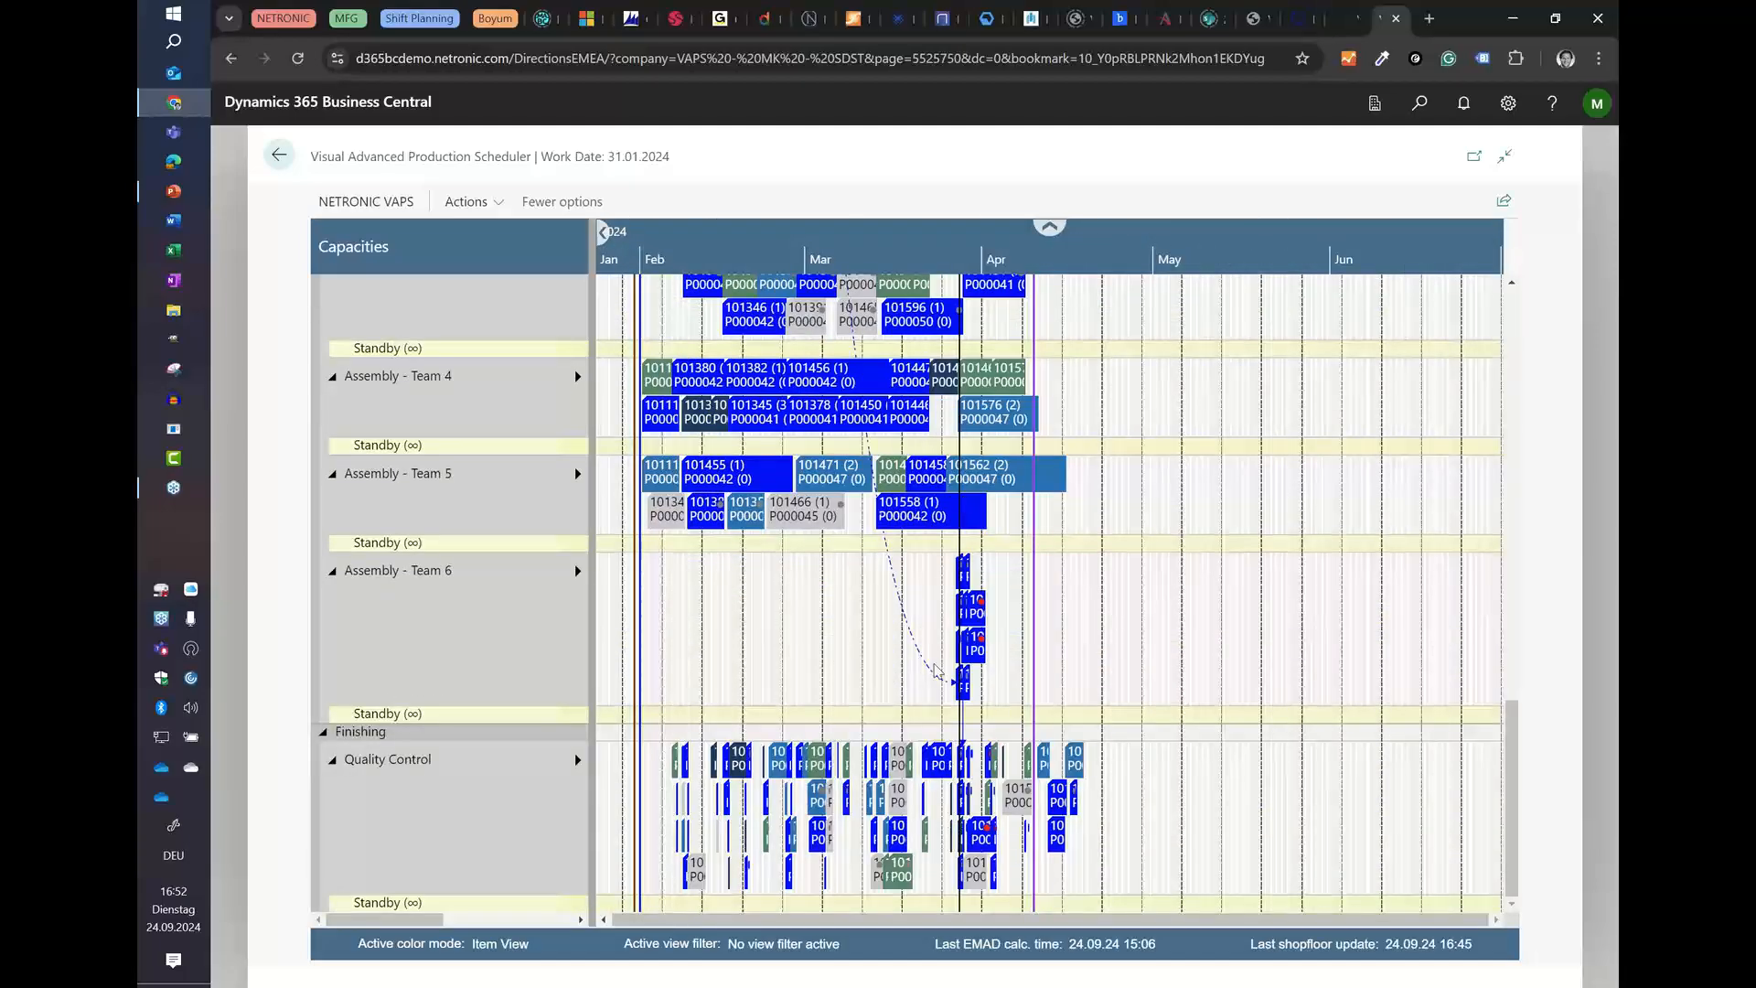
{"action": "scroll", "coordinate": [976, 632], "scroll_direction": "up", "scroll_amount": 5}
{"action": "scroll", "coordinate": [976, 632], "scroll_direction": "up", "scroll_amount": 8}
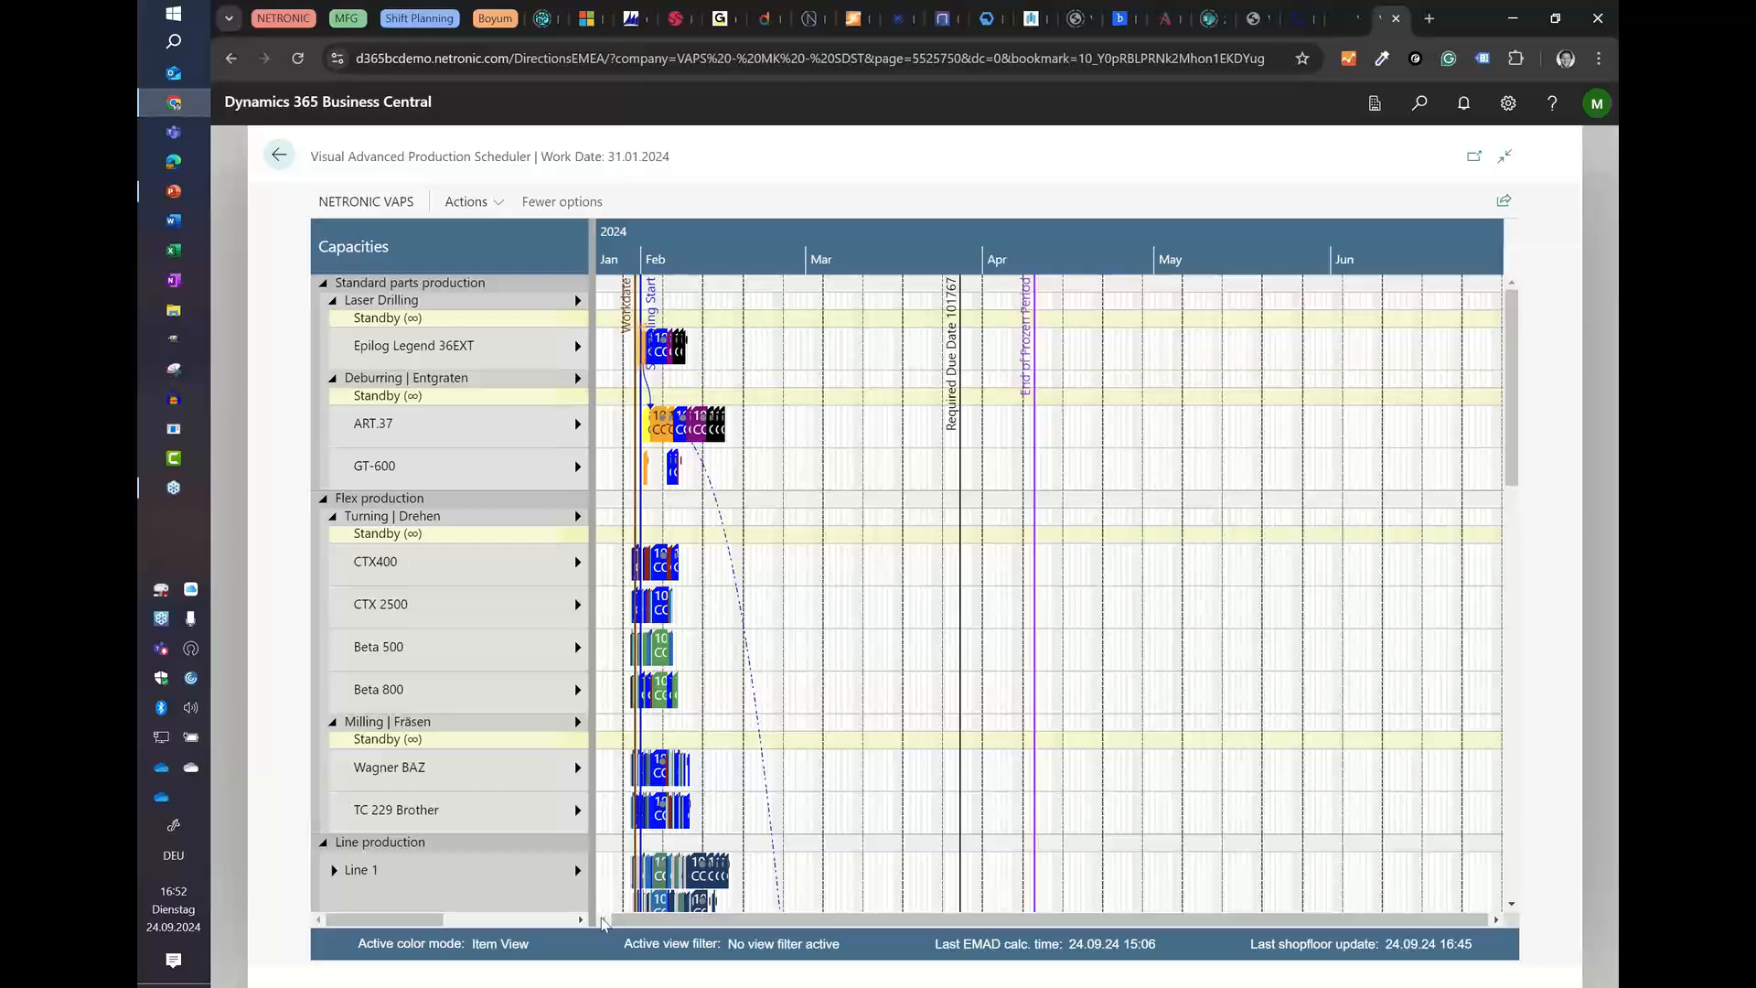
Step: Examine the early February queues on Epilog Legend 36EXT, ART.37 and GT-600
{"action": "scroll", "coordinate": [653, 247], "scroll_direction": "up", "scroll_amount": 4}
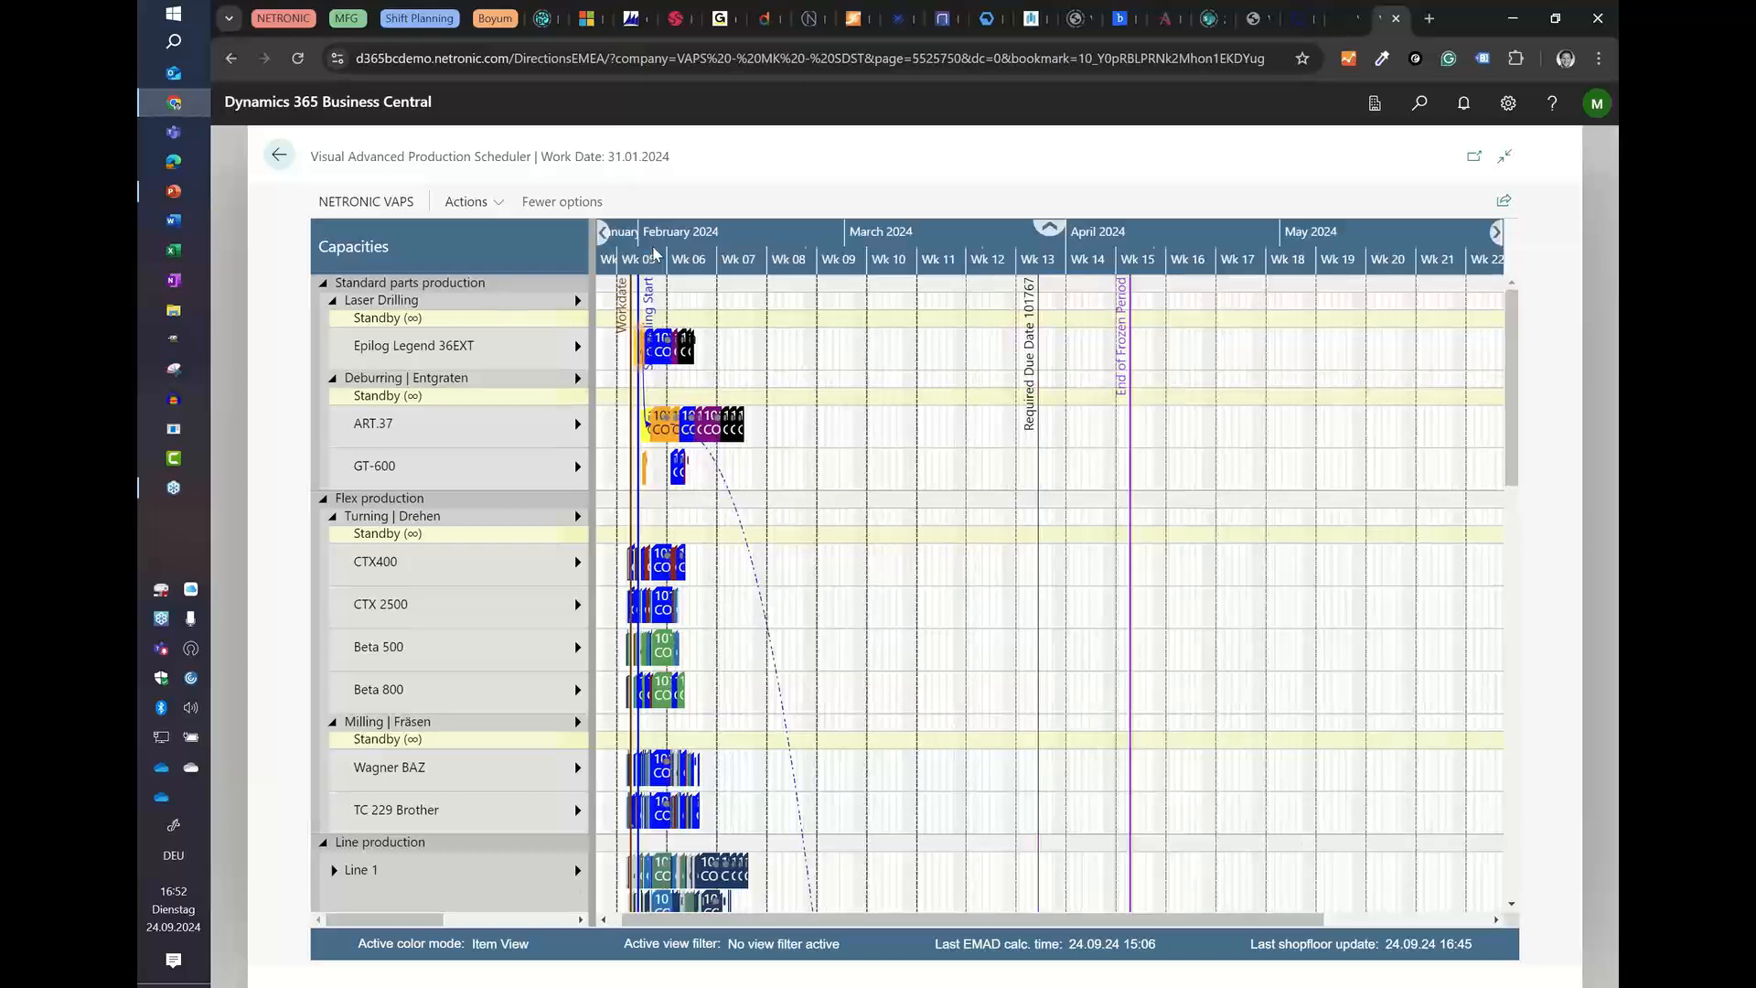
{"action": "scroll", "coordinate": [651, 245], "scroll_direction": "up", "scroll_amount": 3}
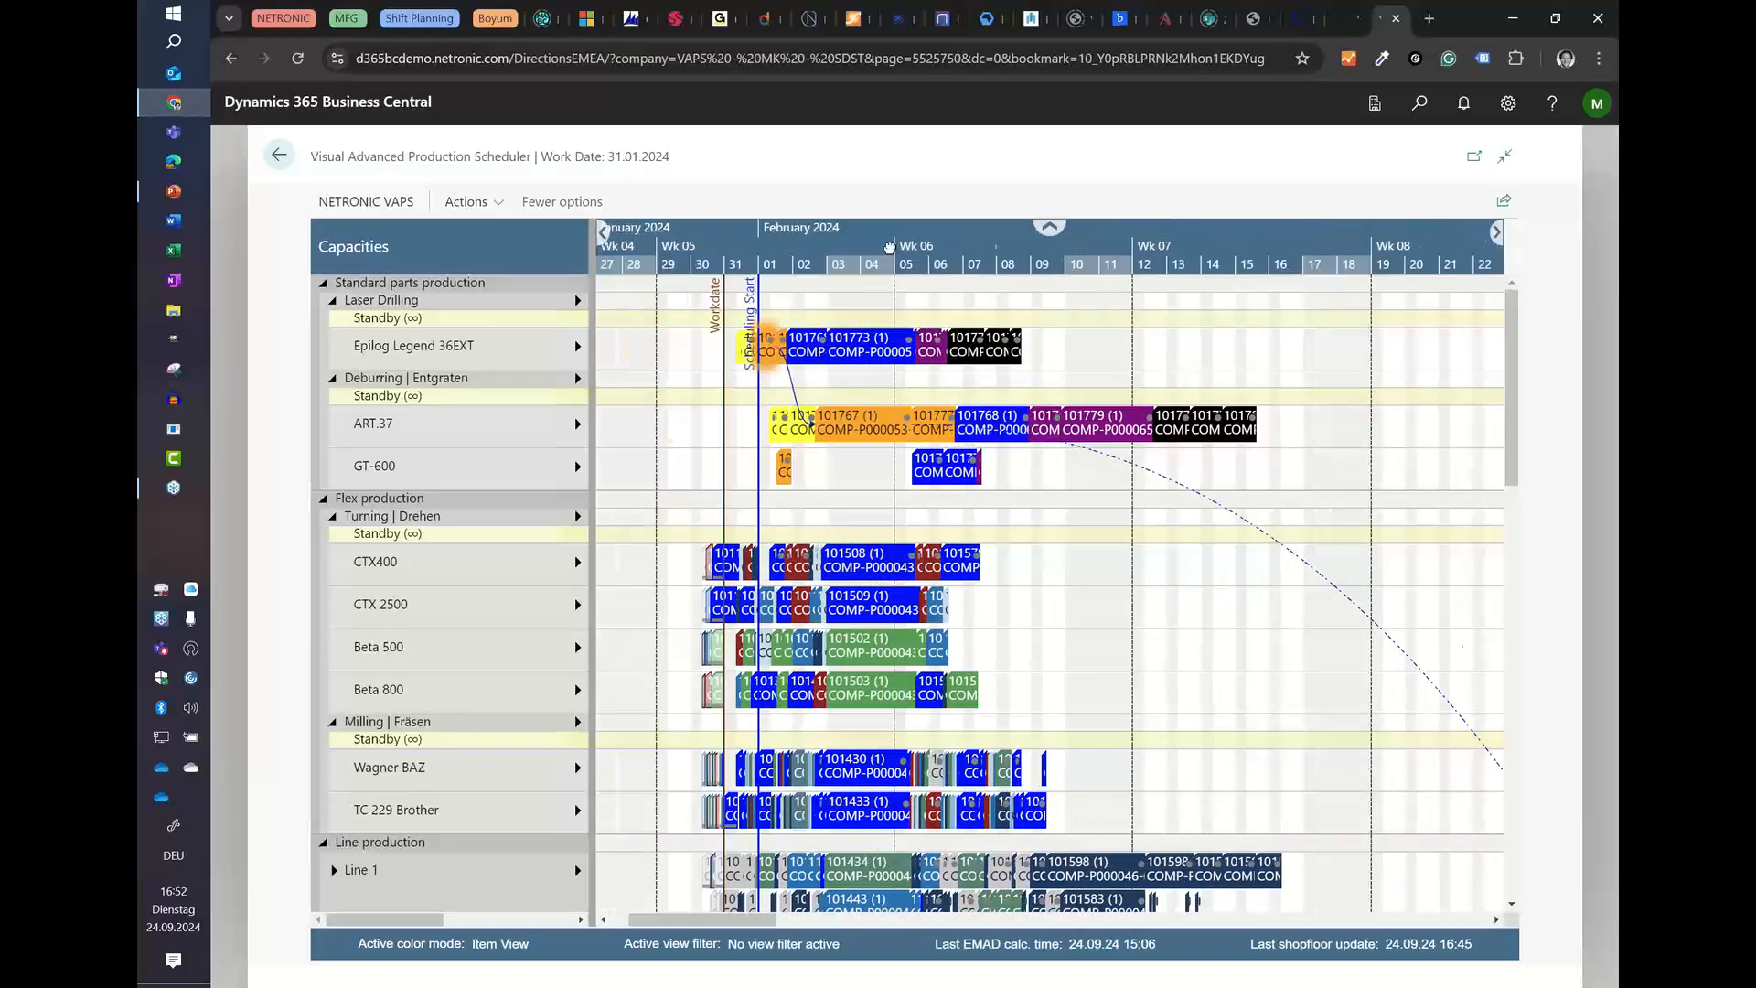
{"action": "scroll", "coordinate": [858, 255], "scroll_direction": "up", "scroll_amount": 2}
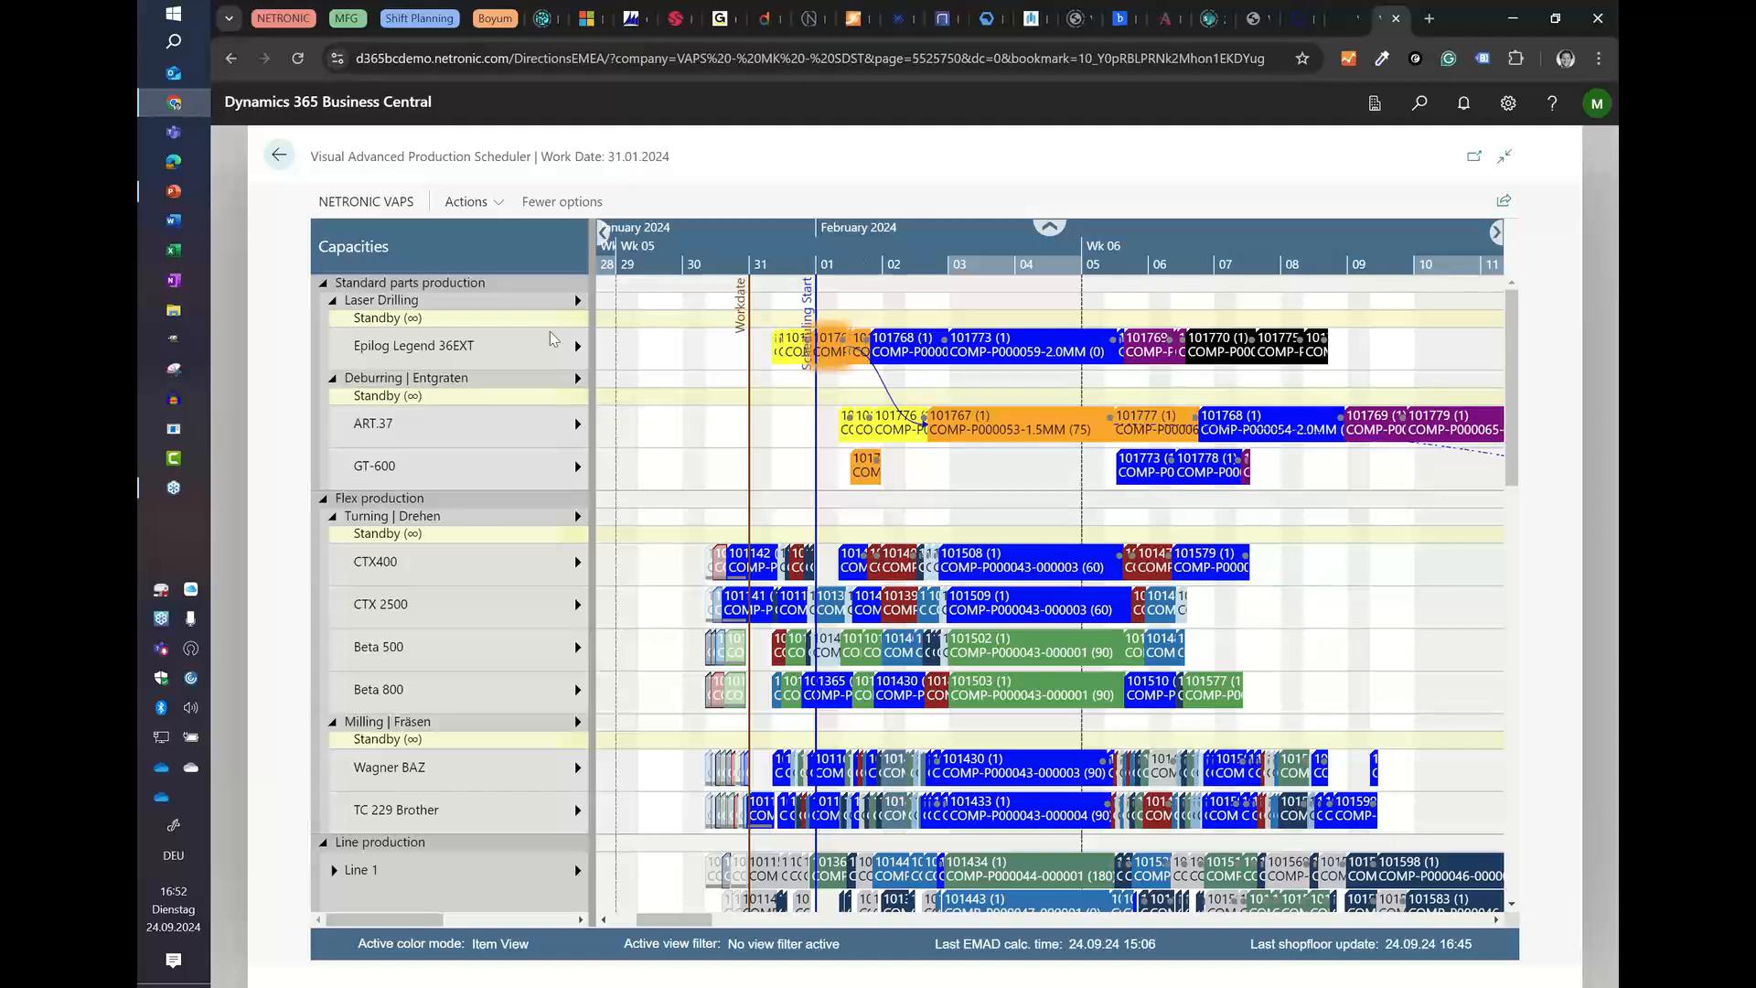
{"action": "mouse_move", "coordinate": [377, 346]}
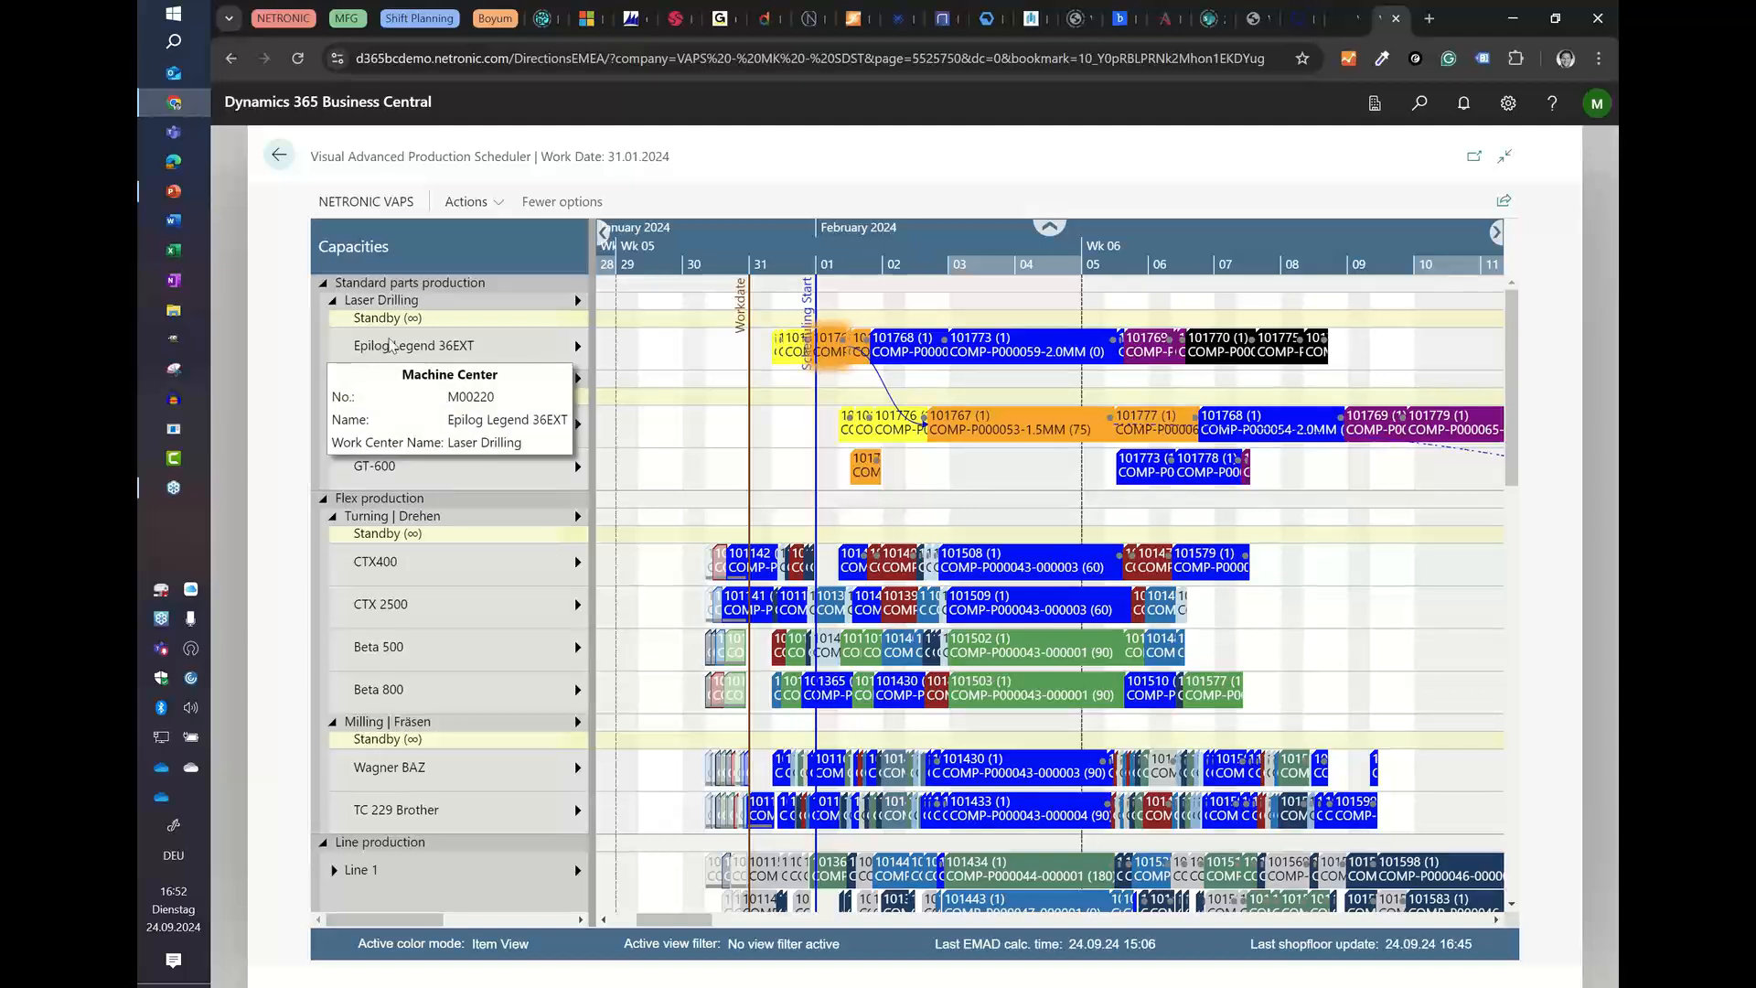
{"action": "left_click", "coordinate": [1594, 294]}
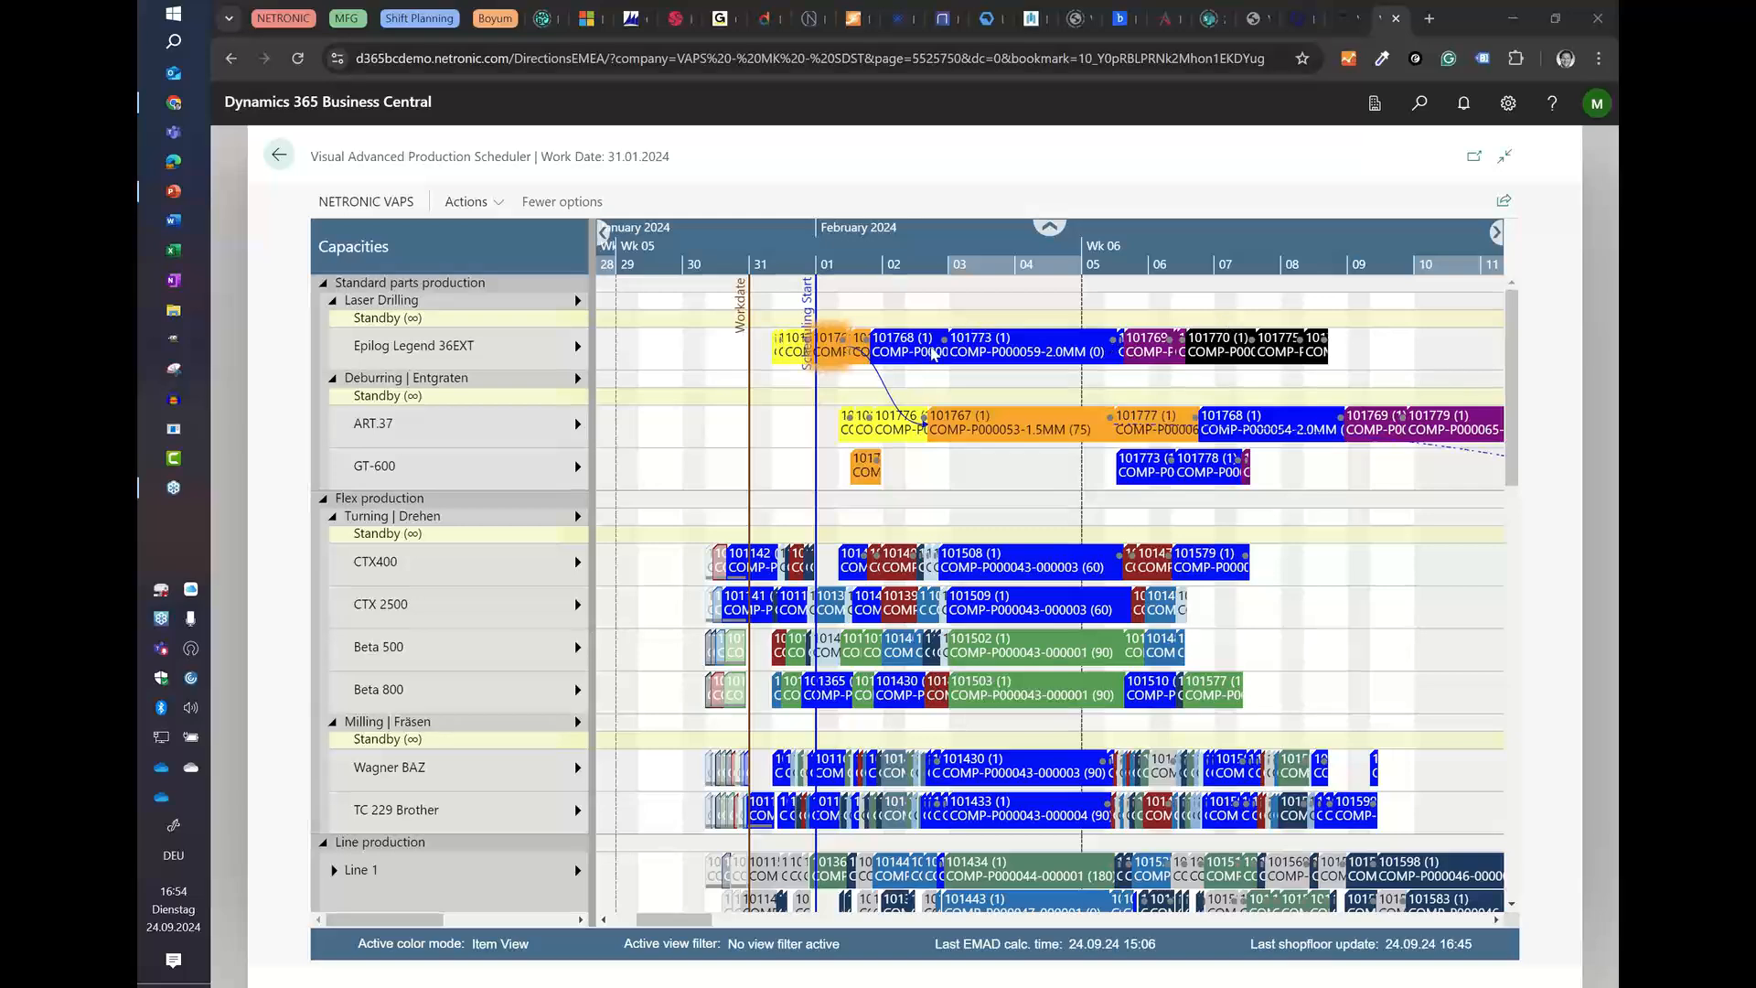
Step: Switch to PowerPoint and present the webinar deck from slide 18 without presenter view, advancing to the "What is next?" slide
{"action": "mouse_move", "coordinate": [933, 354]}
{"action": "mouse_move", "coordinate": [177, 201]}
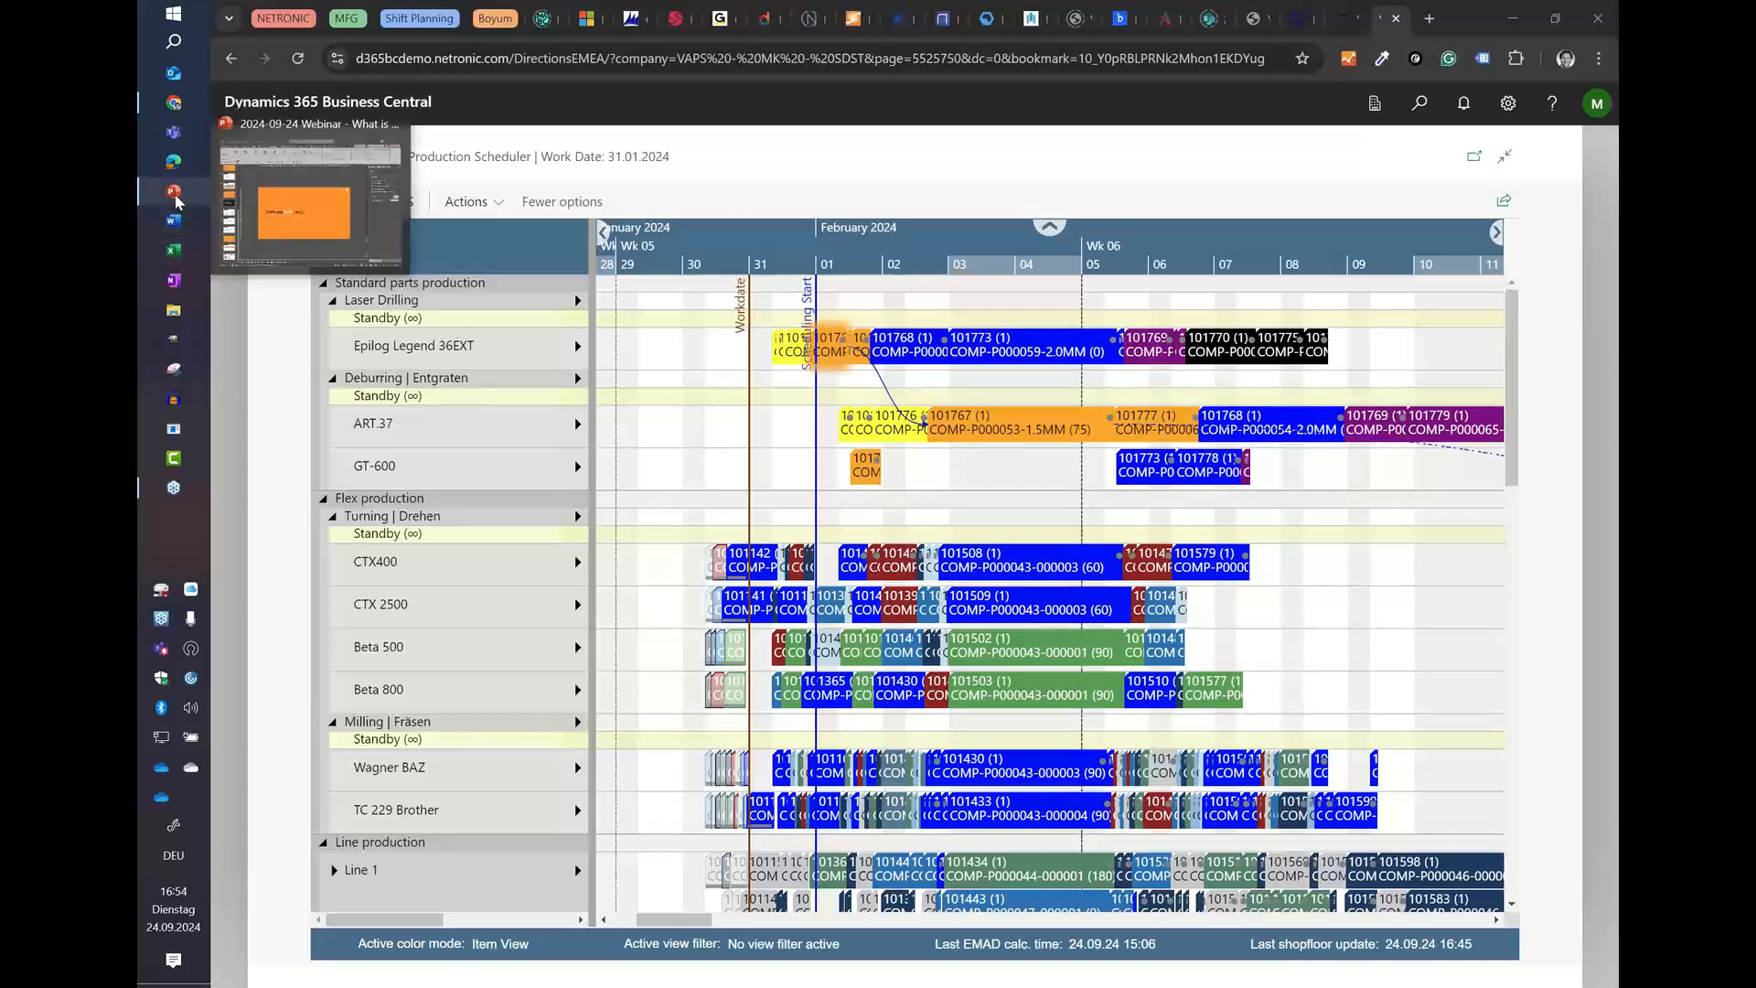
{"action": "left_click", "coordinate": [254, 213]}
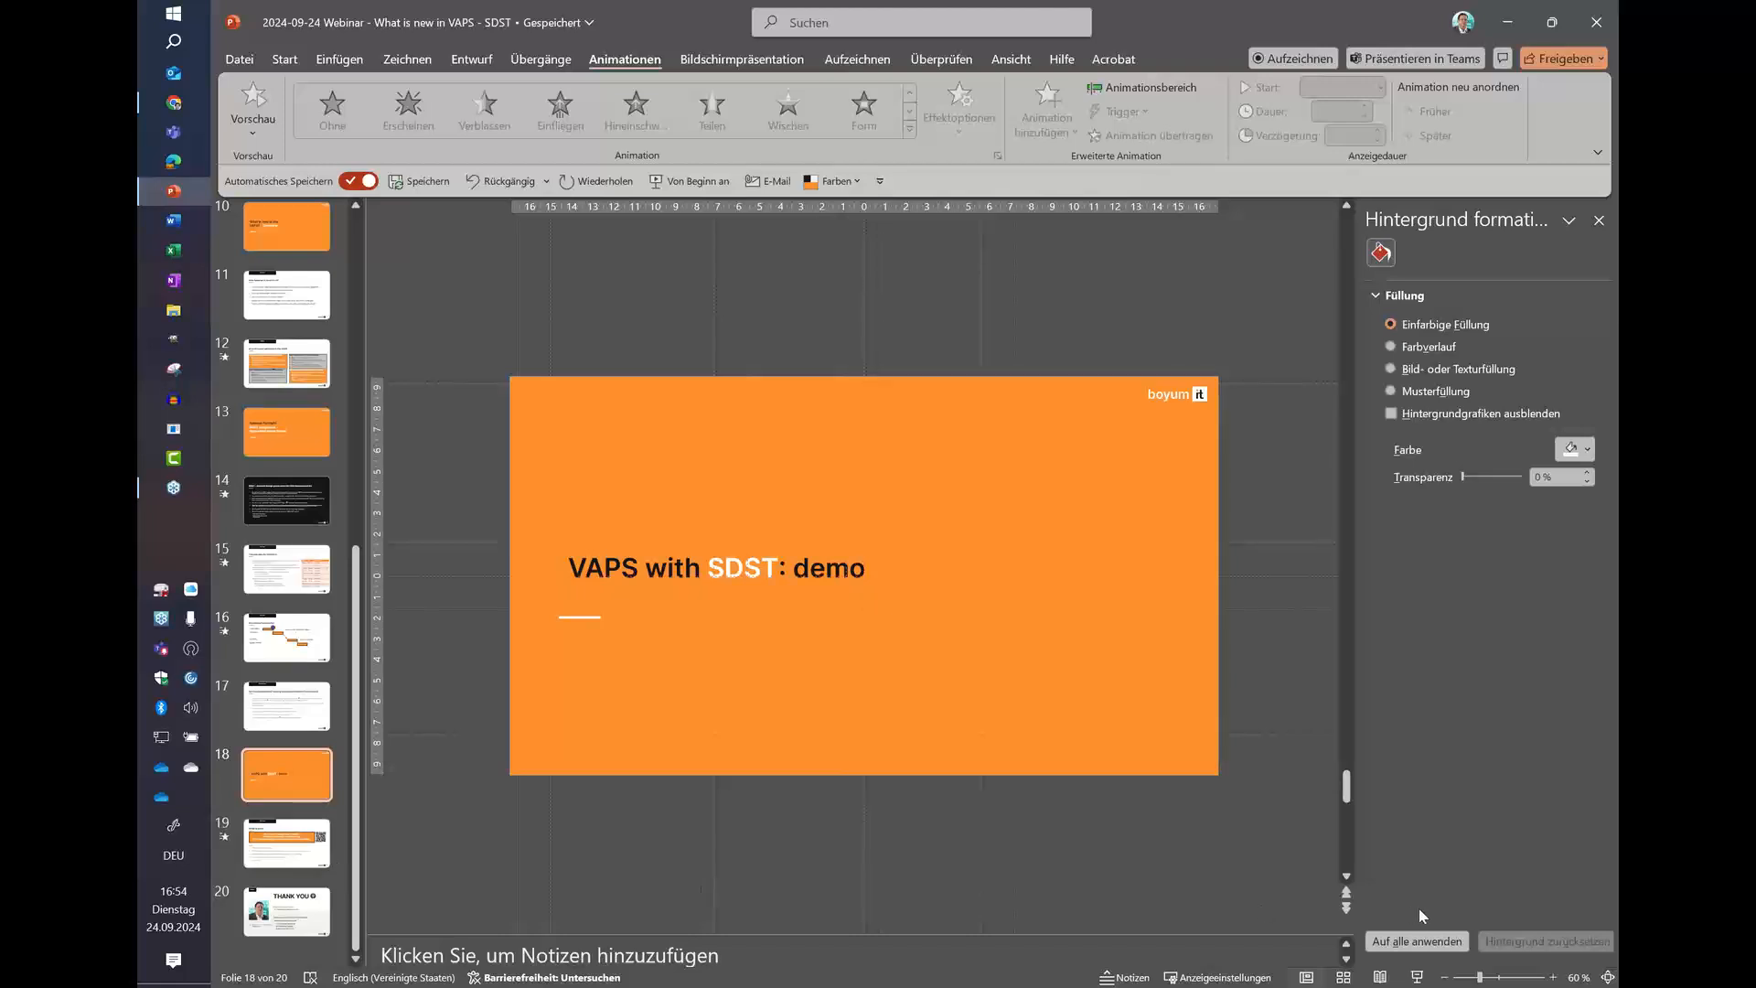
{"action": "left_click", "coordinate": [1417, 975]}
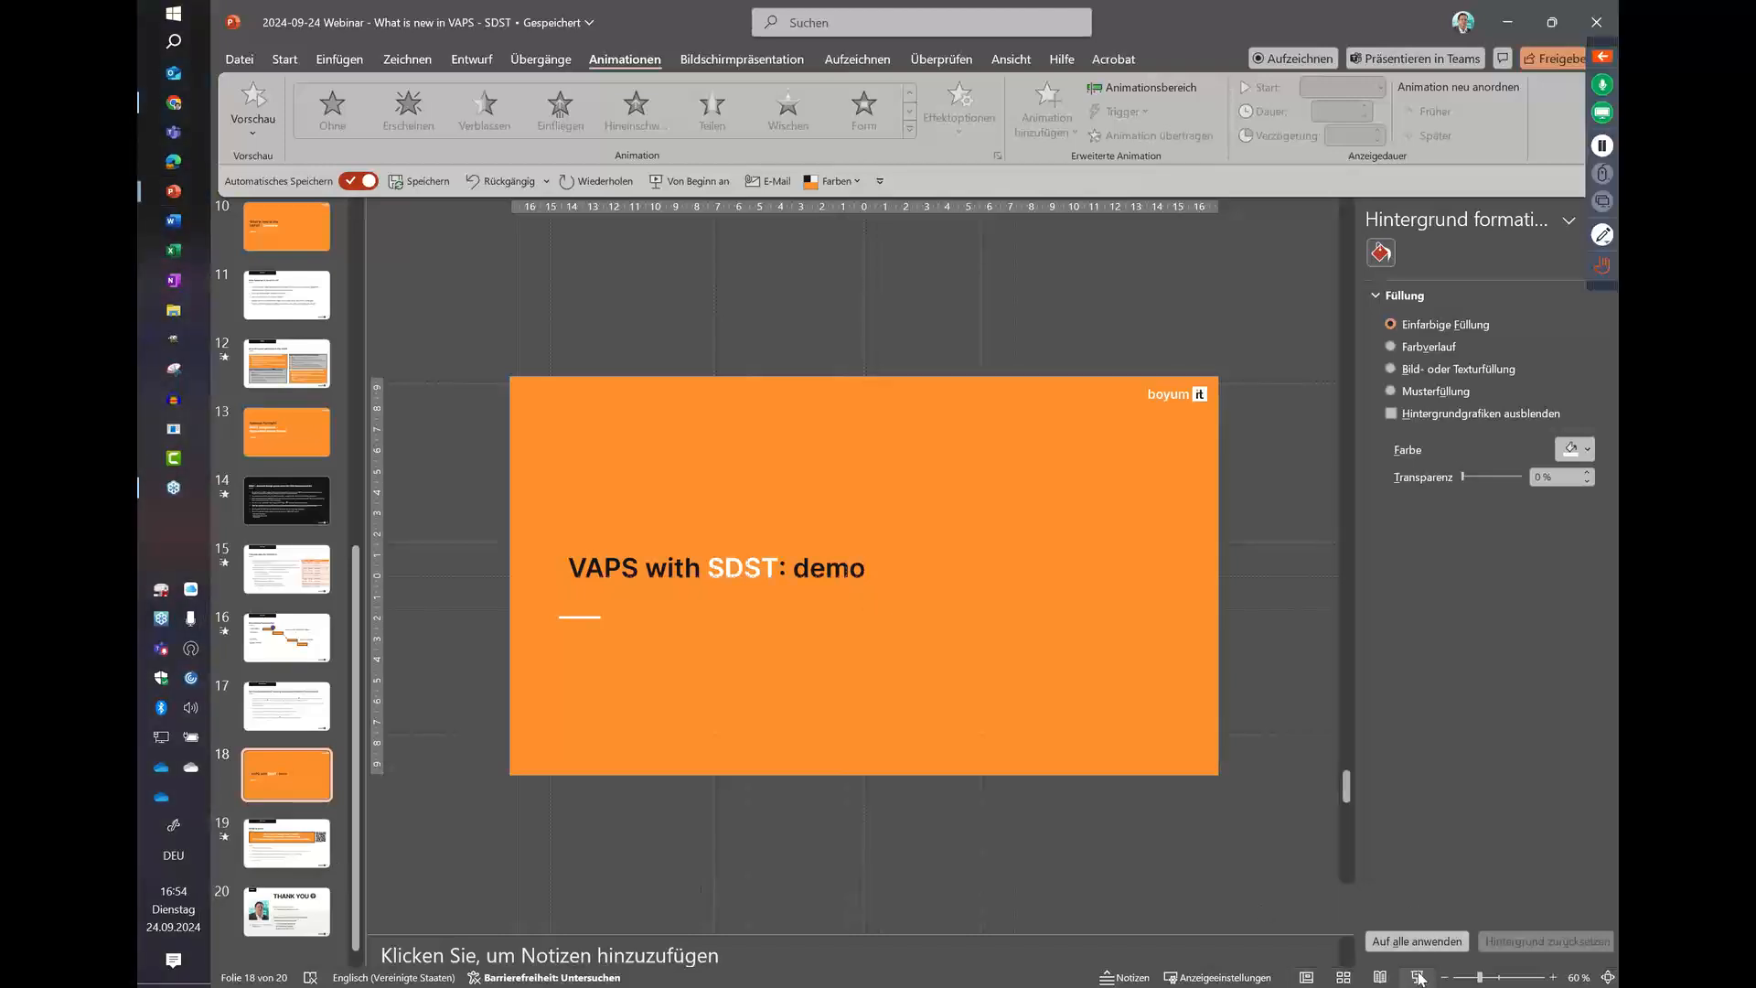
{"action": "left_click", "coordinate": [562, 680]}
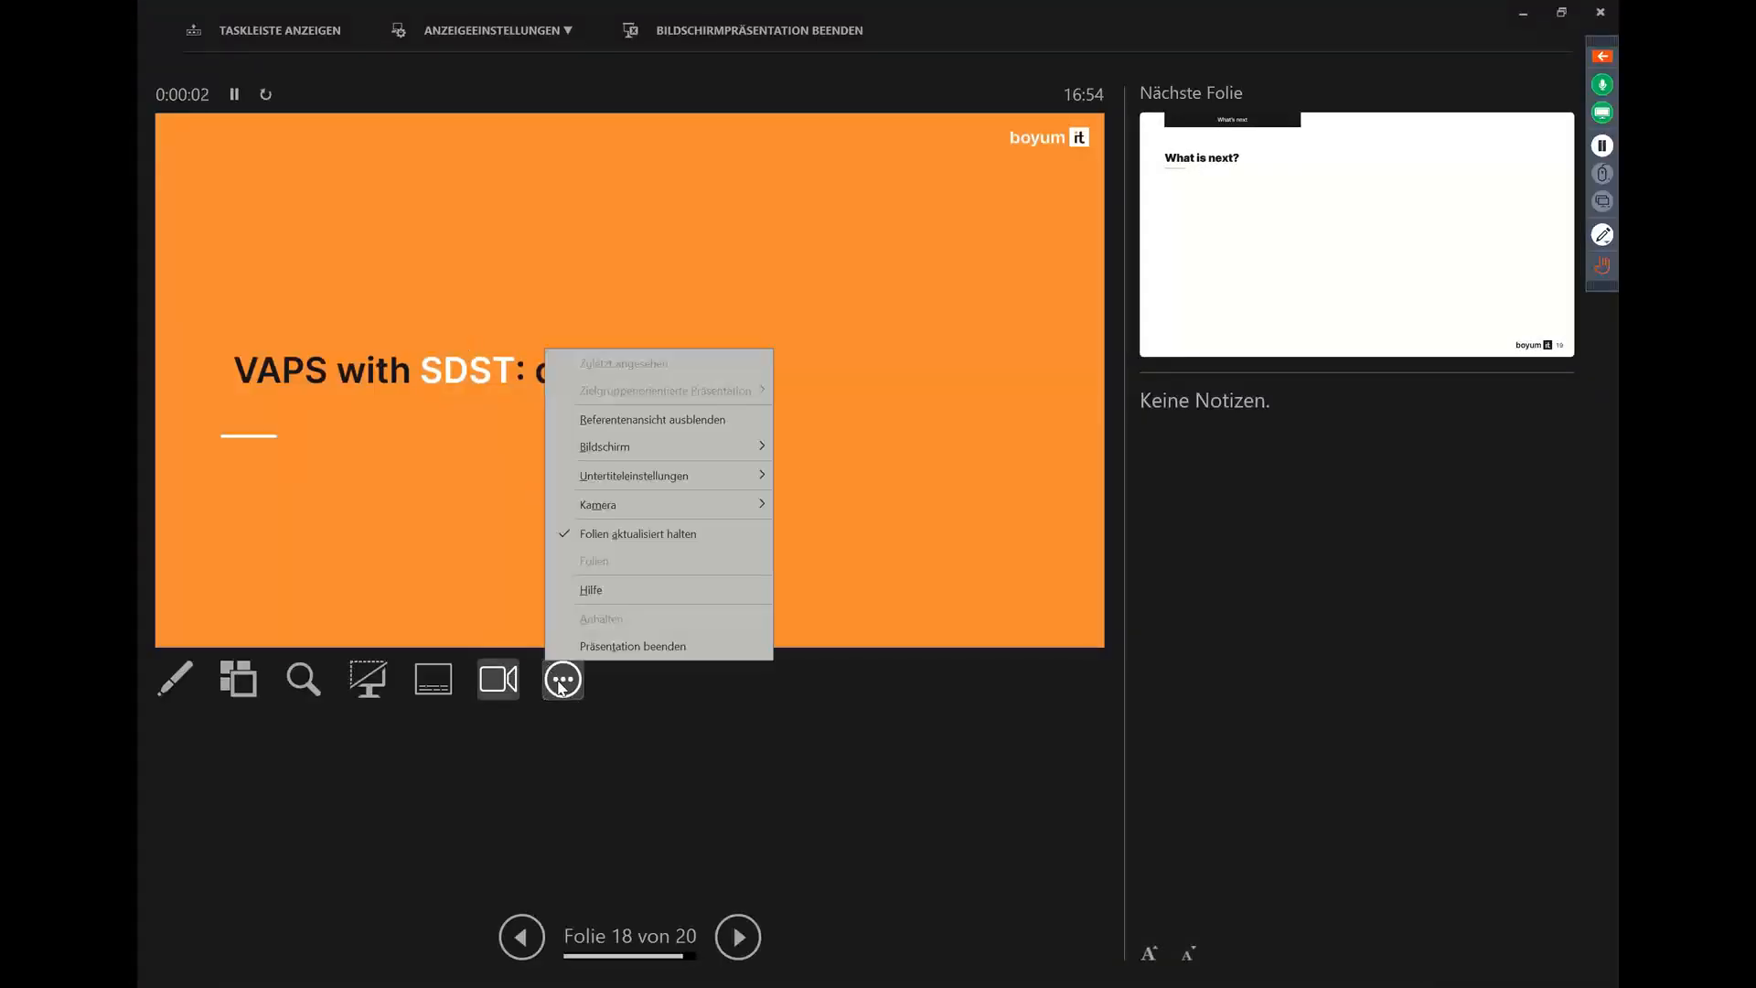
{"action": "left_click", "coordinate": [601, 419]}
{"action": "left_click", "coordinate": [878, 494]}
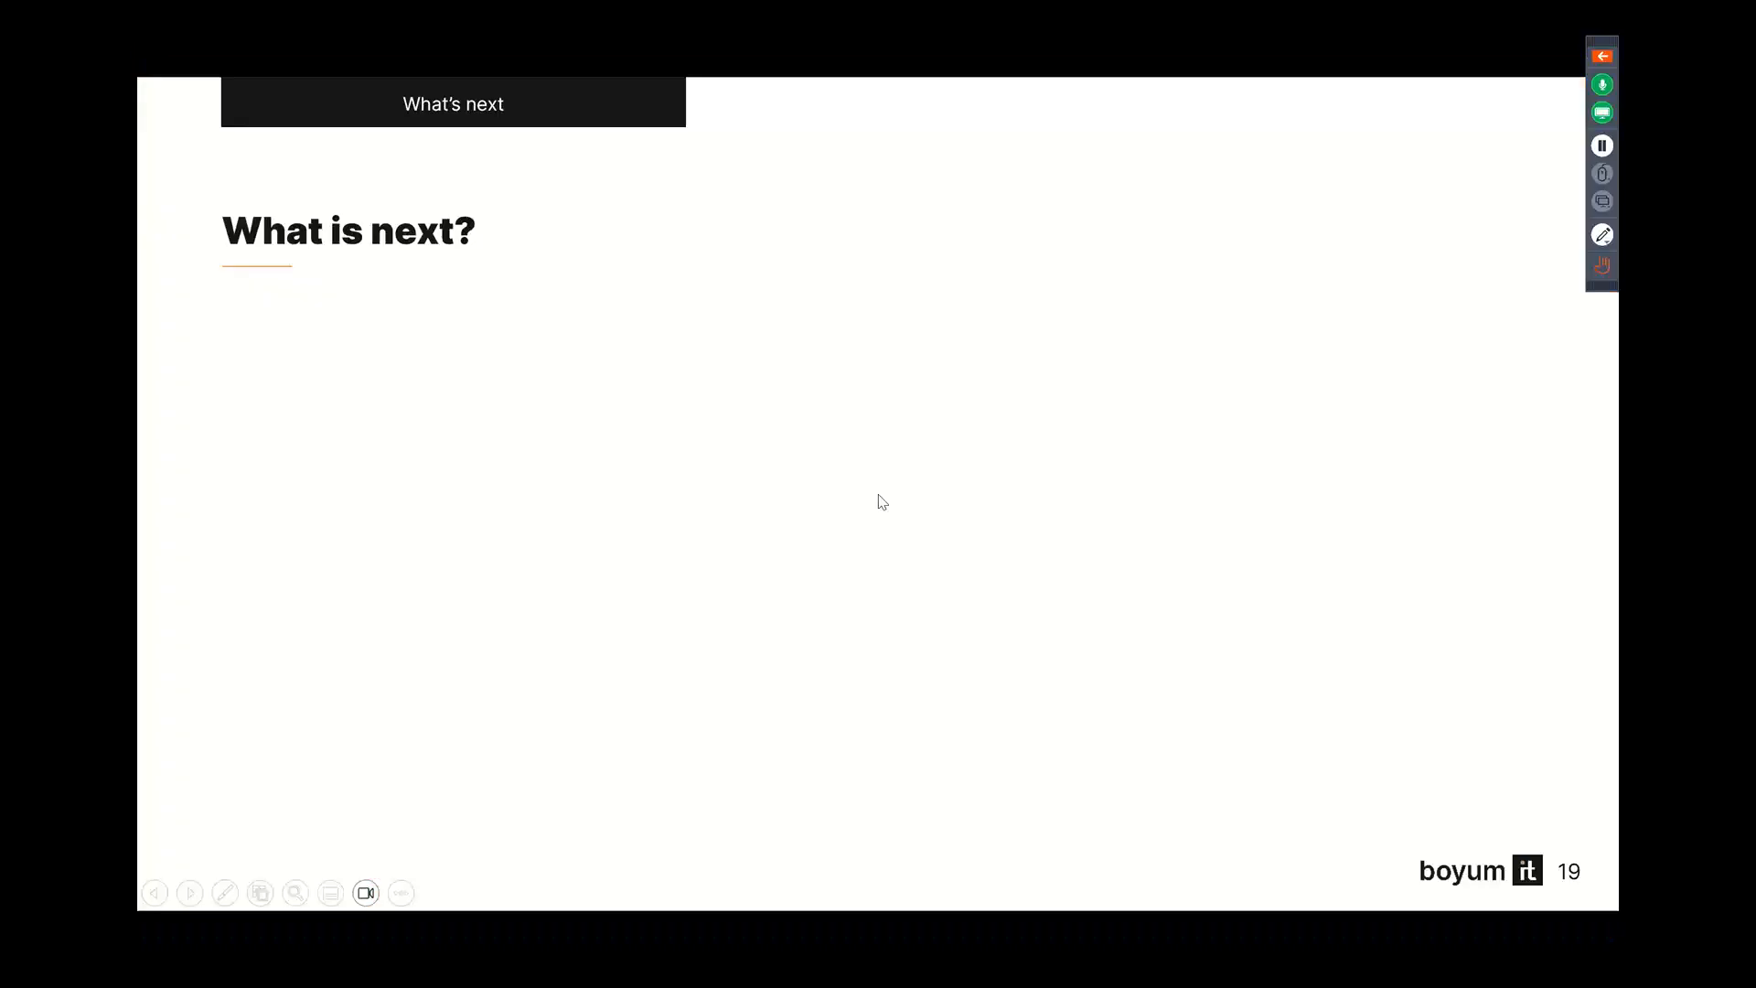